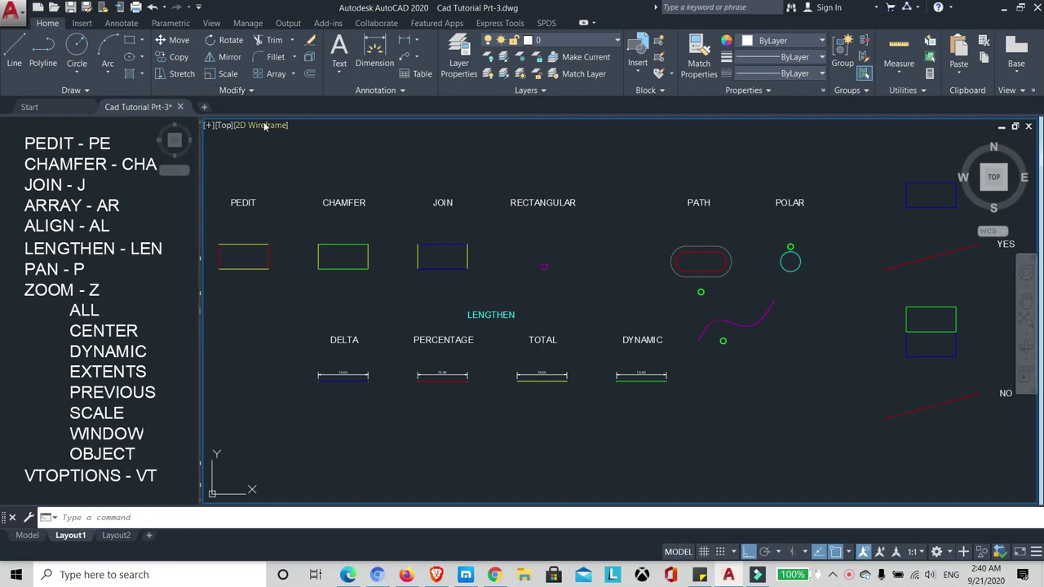
- Expand the Modify panel's extra tools, then collapse them again
click(252, 91)
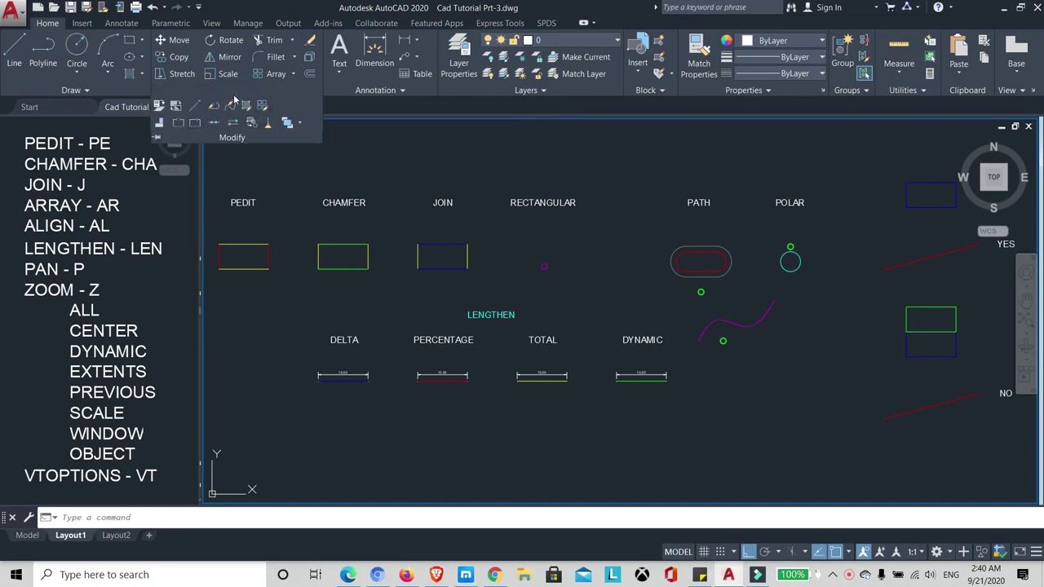
click(296, 163)
click(277, 161)
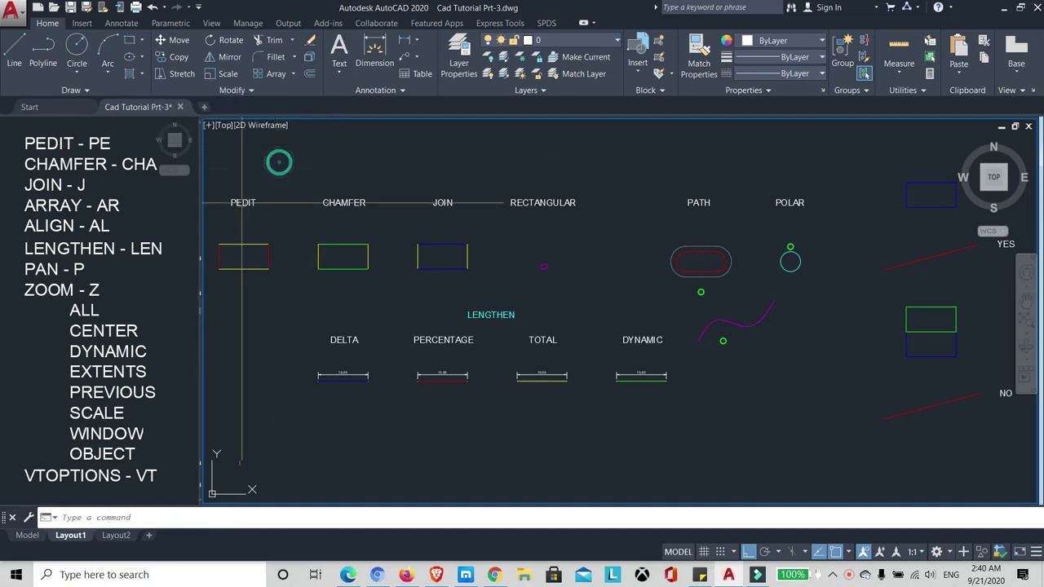
- Zoom in and pan to frame the PEDIT and CHAMFER rectangles
scroll(227, 202, up, 6)
middle_drag(315, 200, 420, 213)
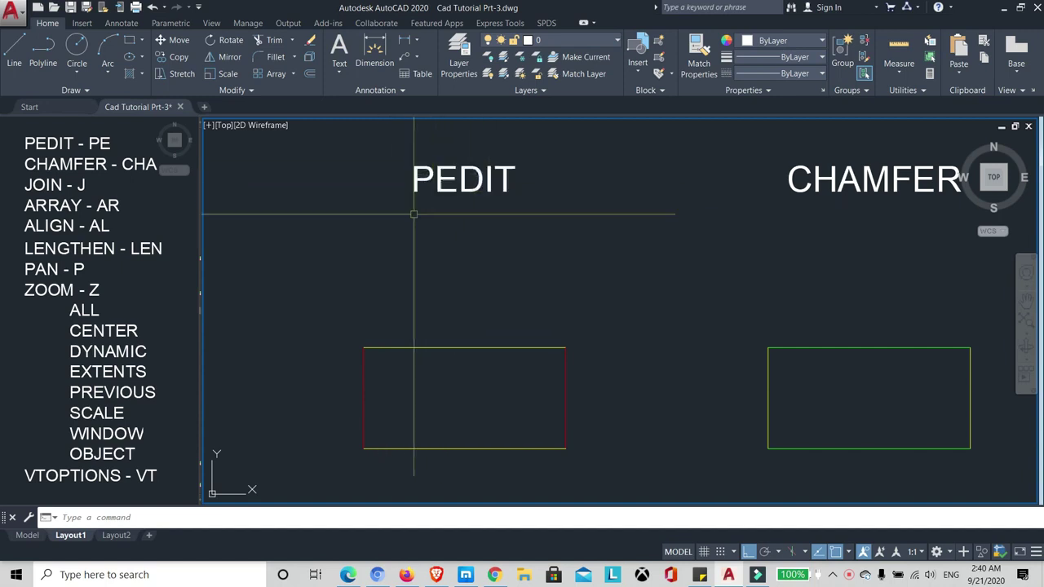
scroll(412, 228, down, 2)
scroll(385, 246, up, 2)
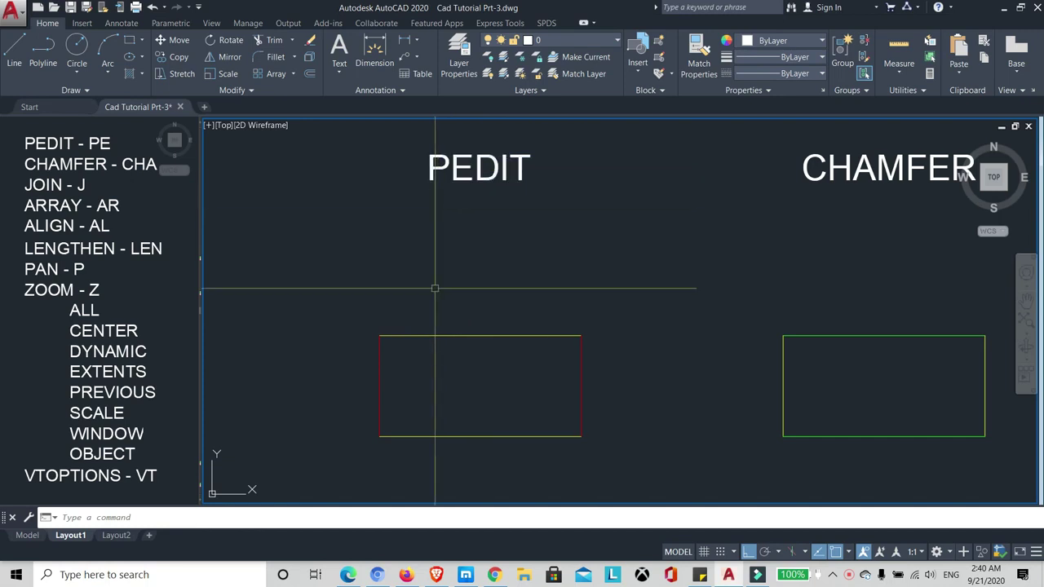
- Select the PEDIT rectangle's top and bottom edges, clear the selection, and recentre on it
click(447, 336)
click(447, 436)
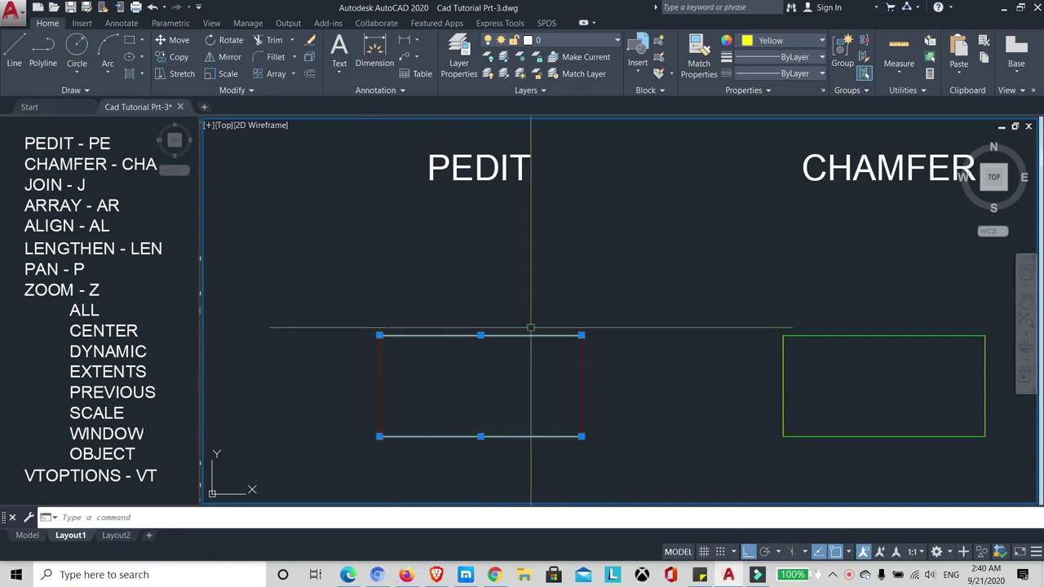
key(Escape)
scroll(478, 291, down, 2)
scroll(474, 300, up, 2)
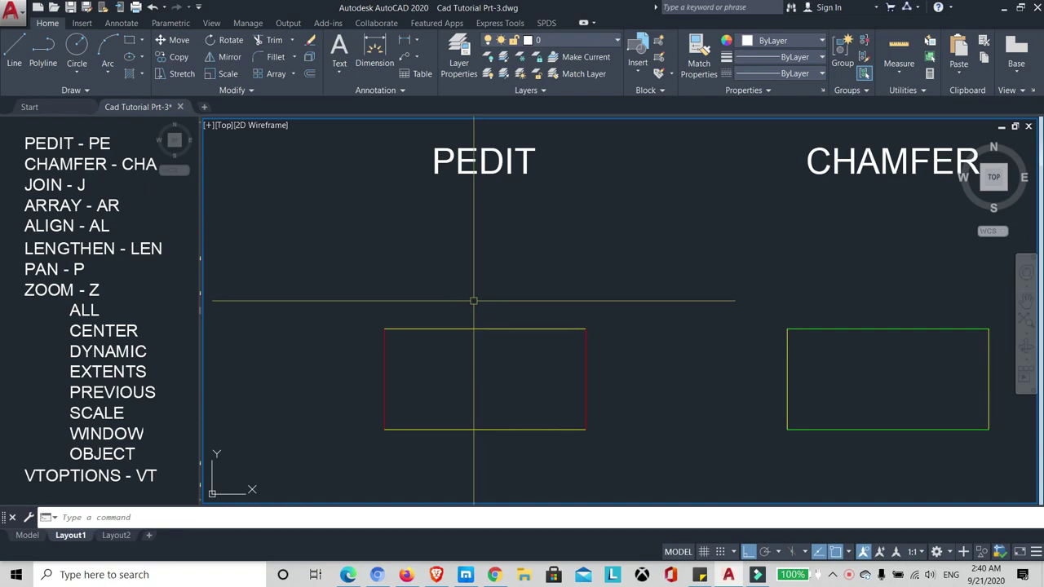
middle_drag(474, 301, 439, 309)
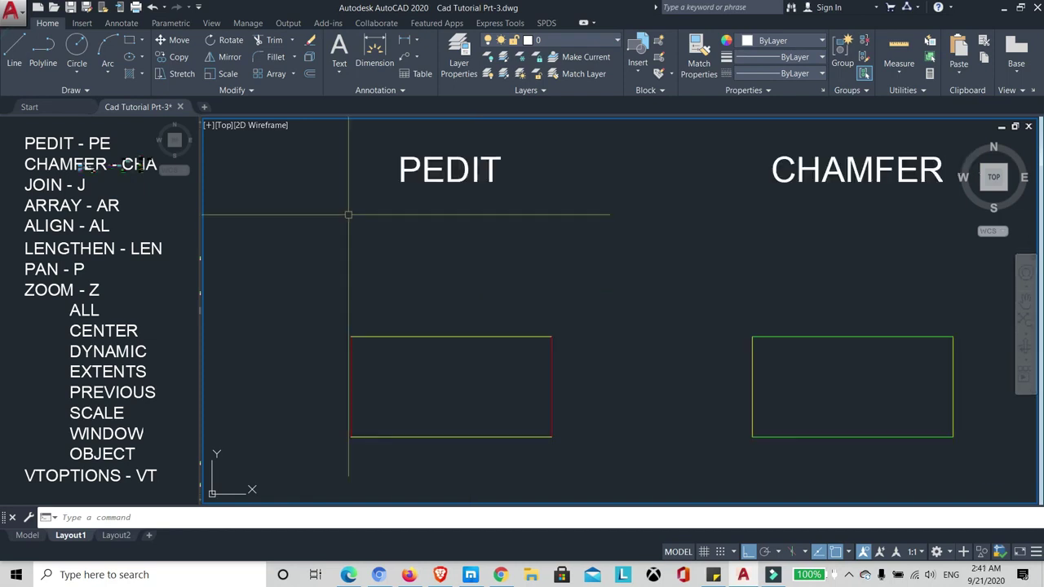
text(MO)
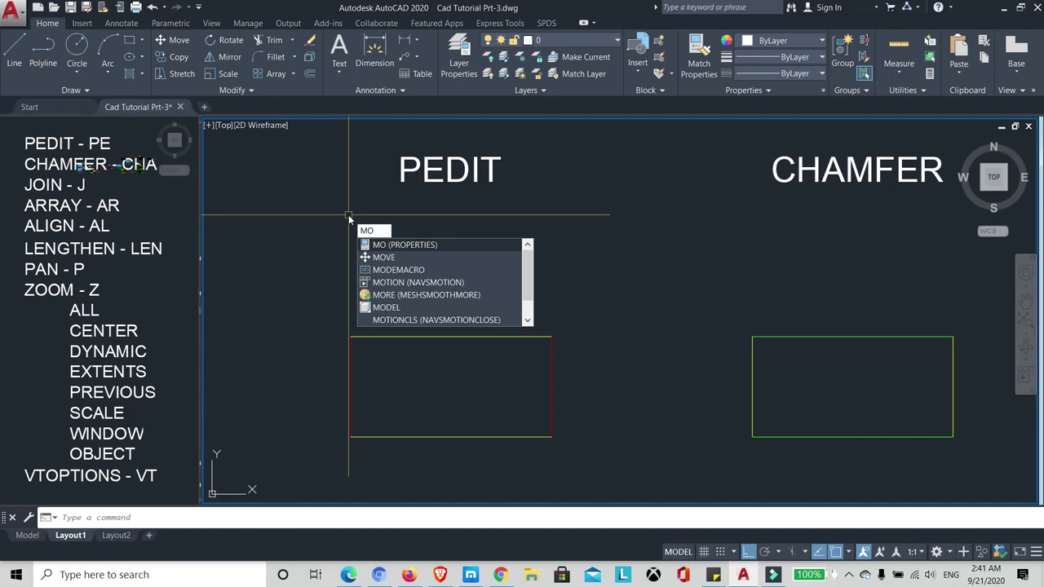
key(Return)
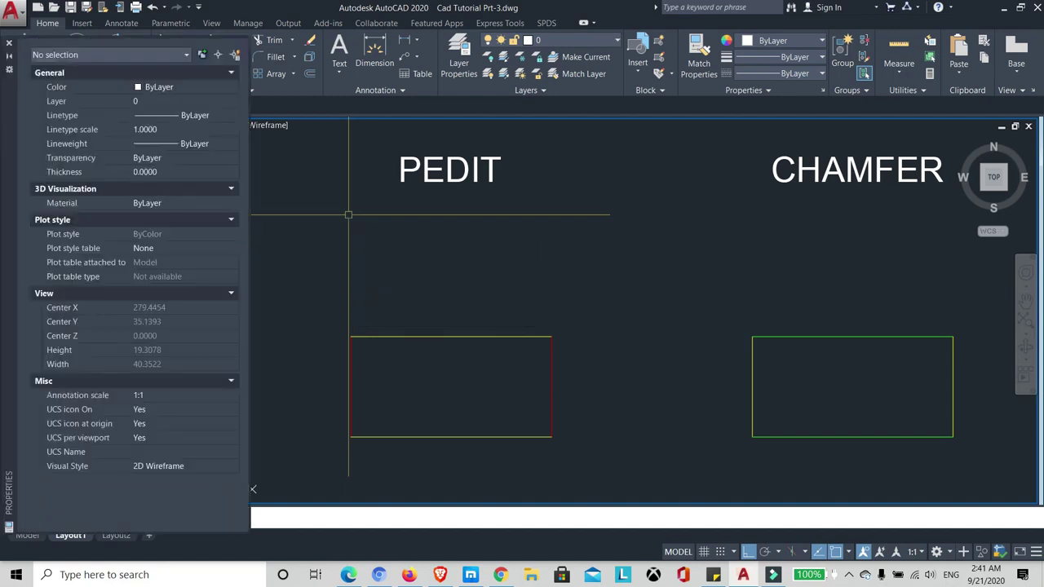
click(402, 337)
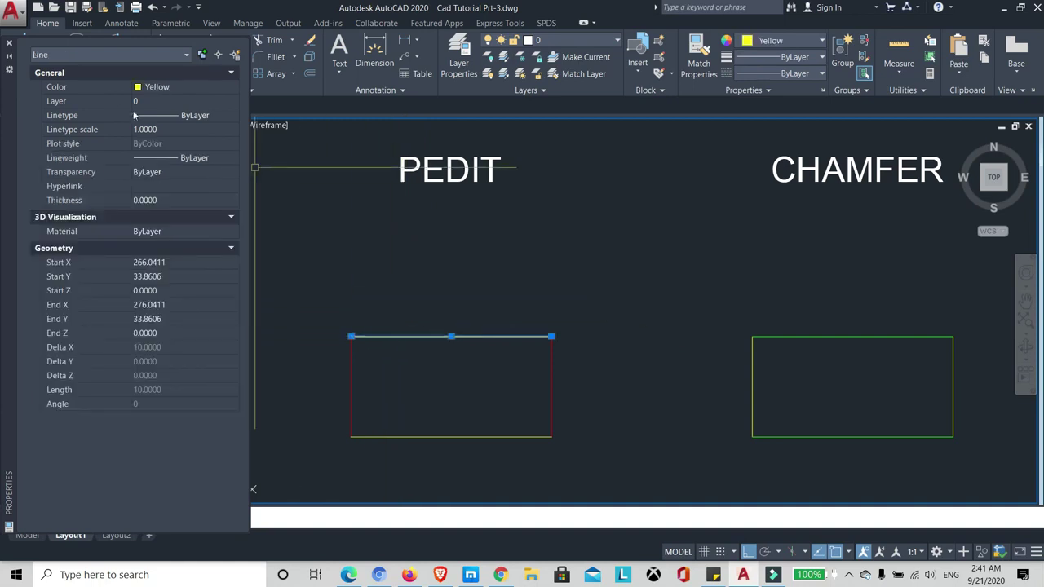
click(163, 54)
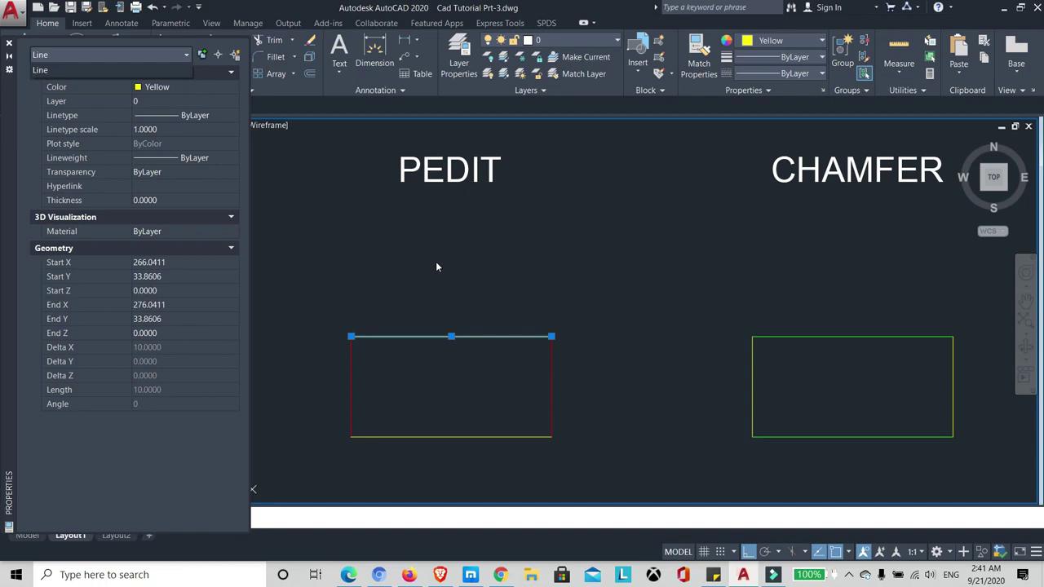
key(Escape)
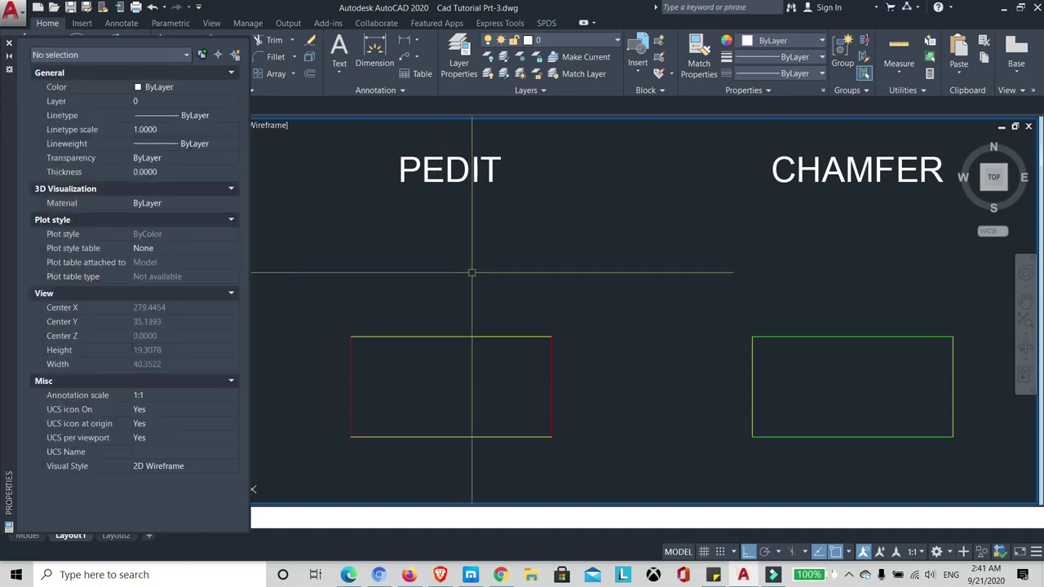
key(ctrl+1)
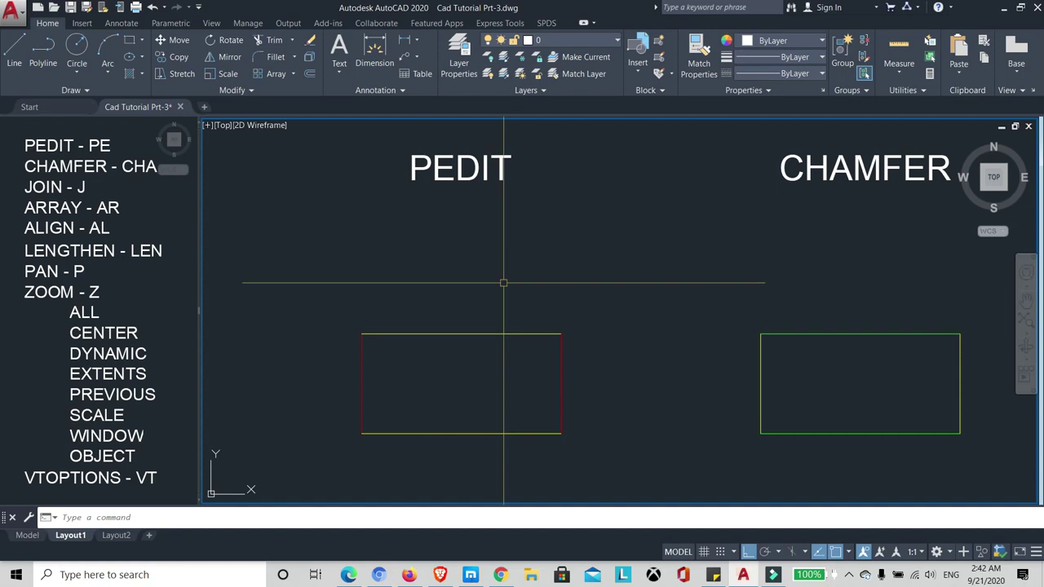
- Use PEDIT Multiple on the four window-selected edges, converting them to polylines and joining with fuzz 0
text(pe)
key(Return)
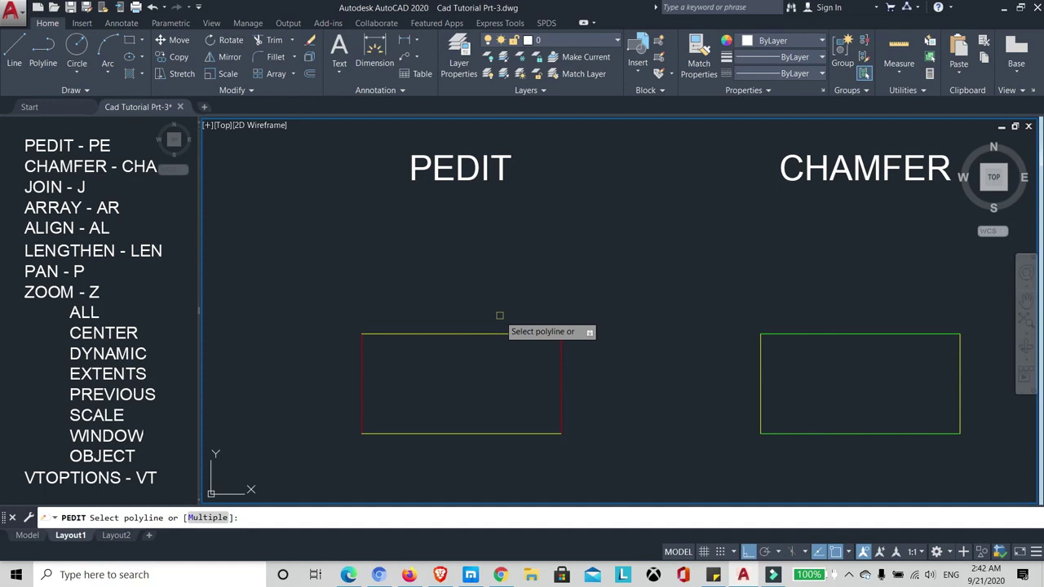
text(M)
key(Return)
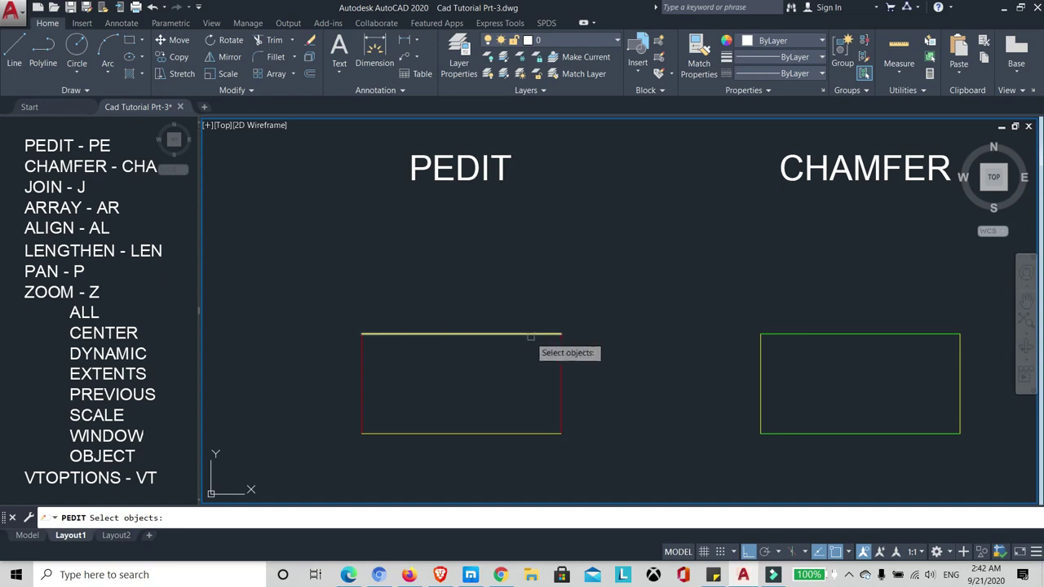
click(403, 434)
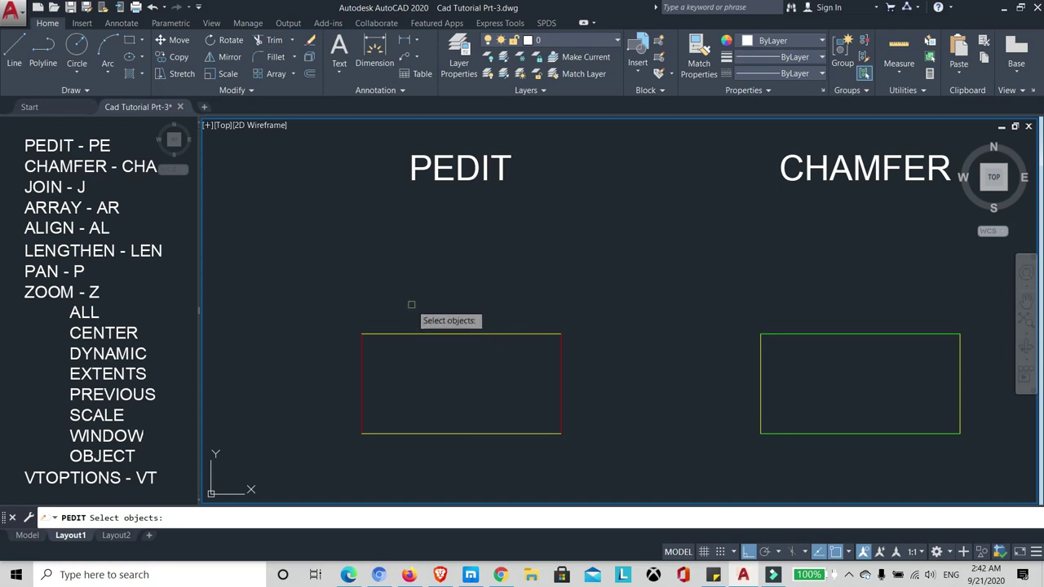
click(314, 278)
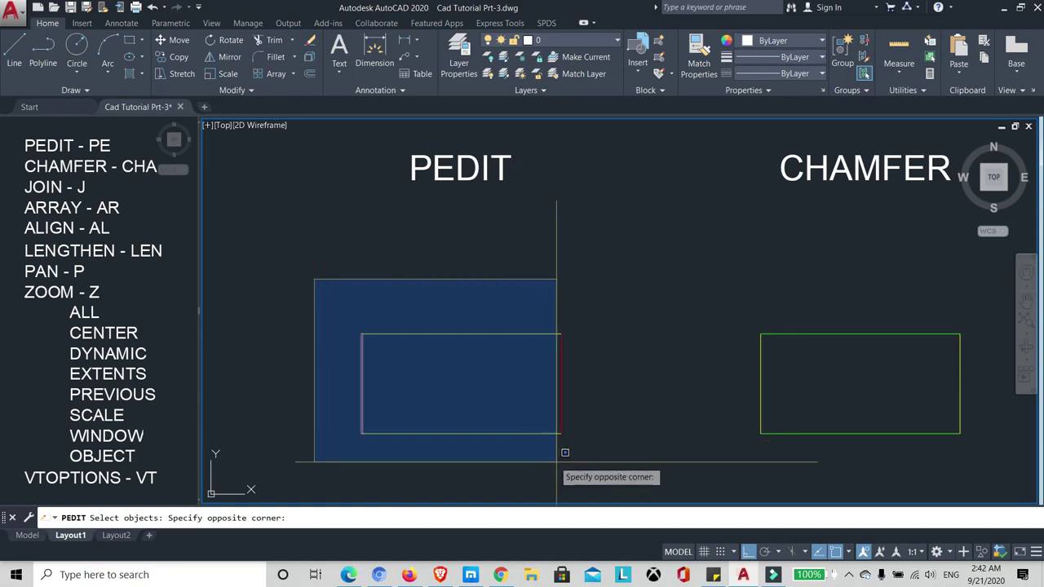
click(618, 467)
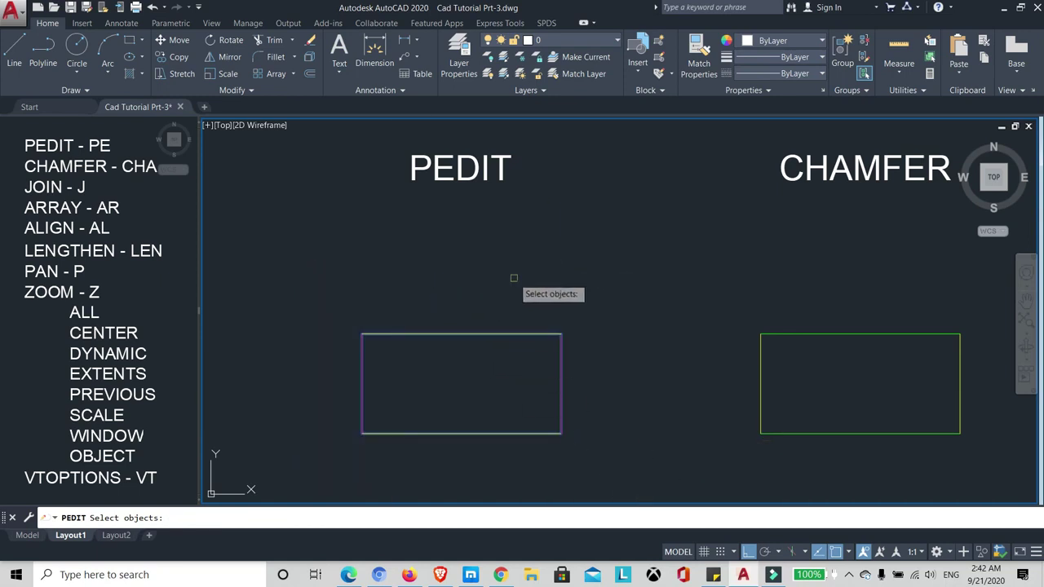
key(Return)
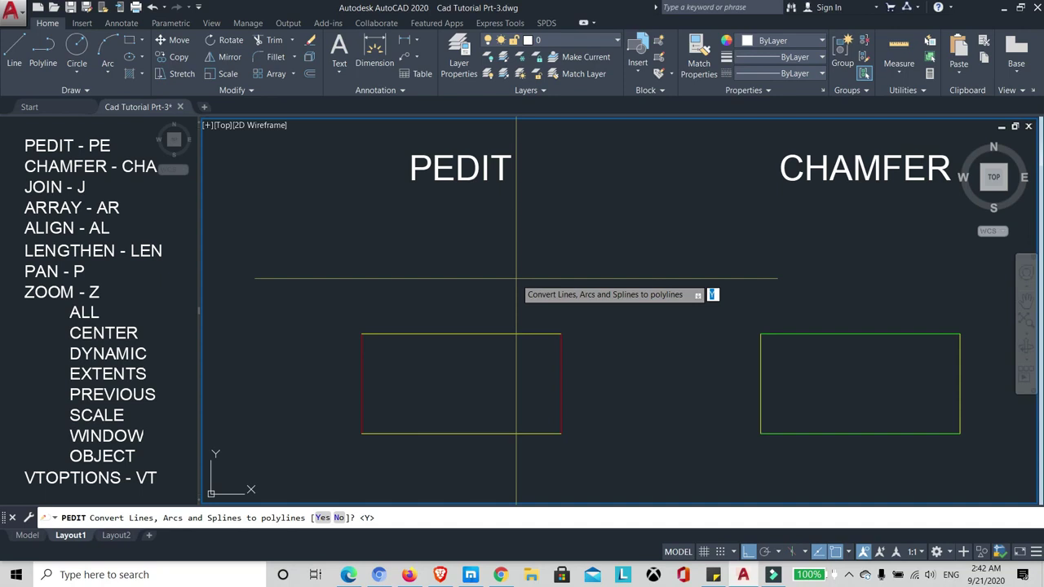
key(Return)
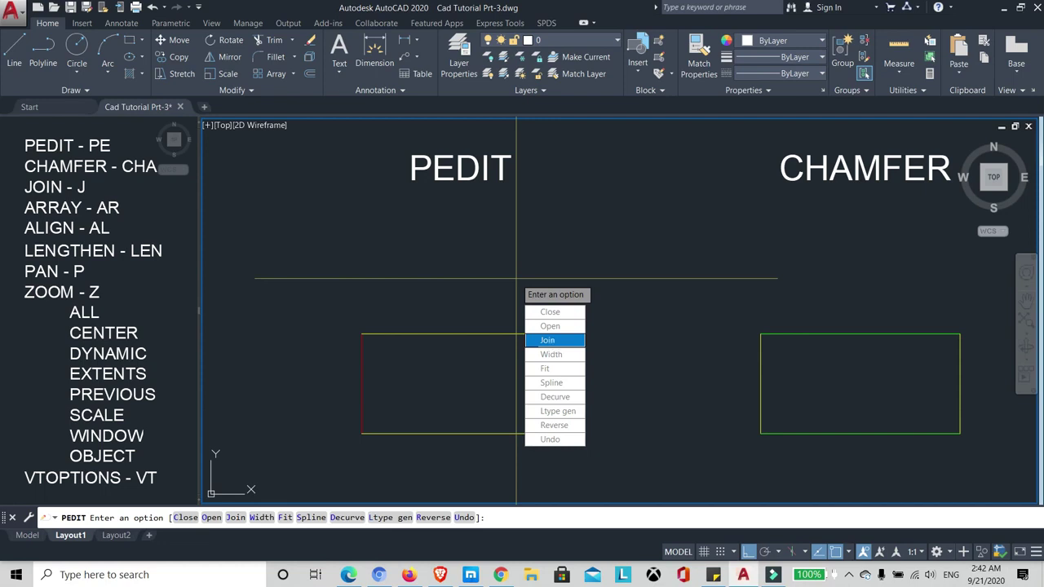
click(546, 340)
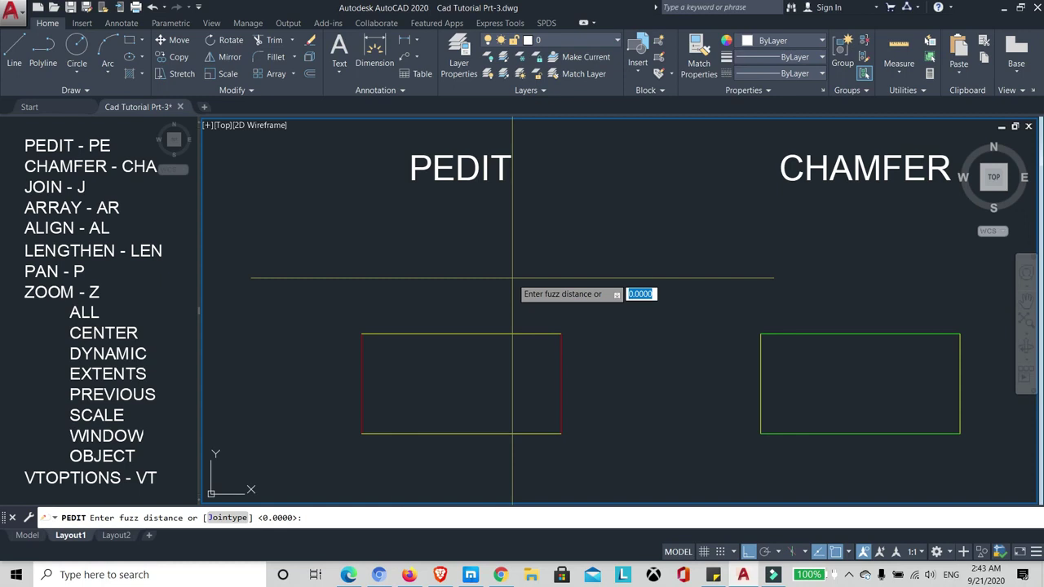
key(Return)
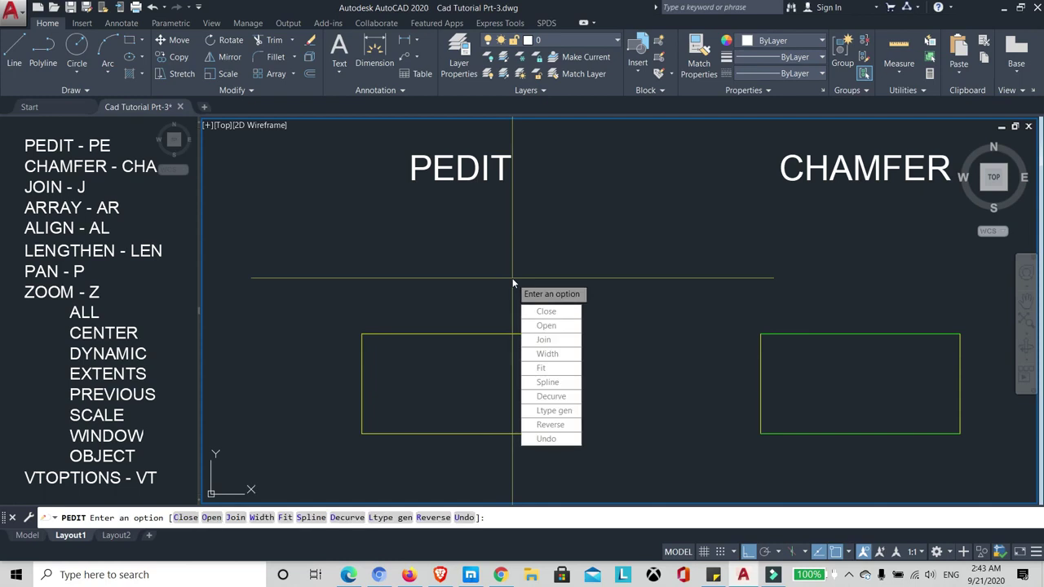
key(Return)
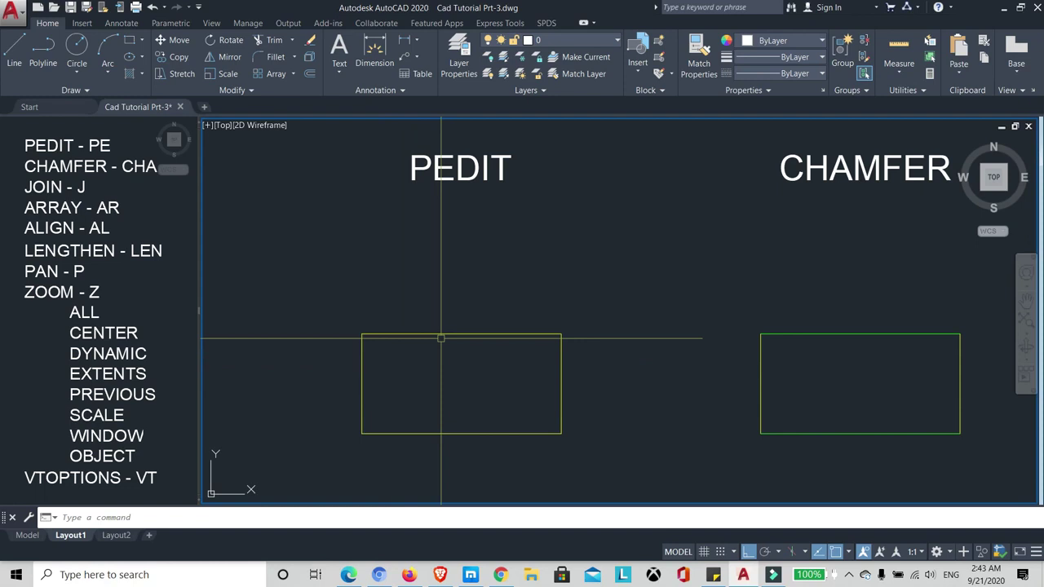
- Check in Properties that the PEDIT rectangle is a closed polyline, then close the palette and deselect it
middle_drag(421, 345, 430, 345)
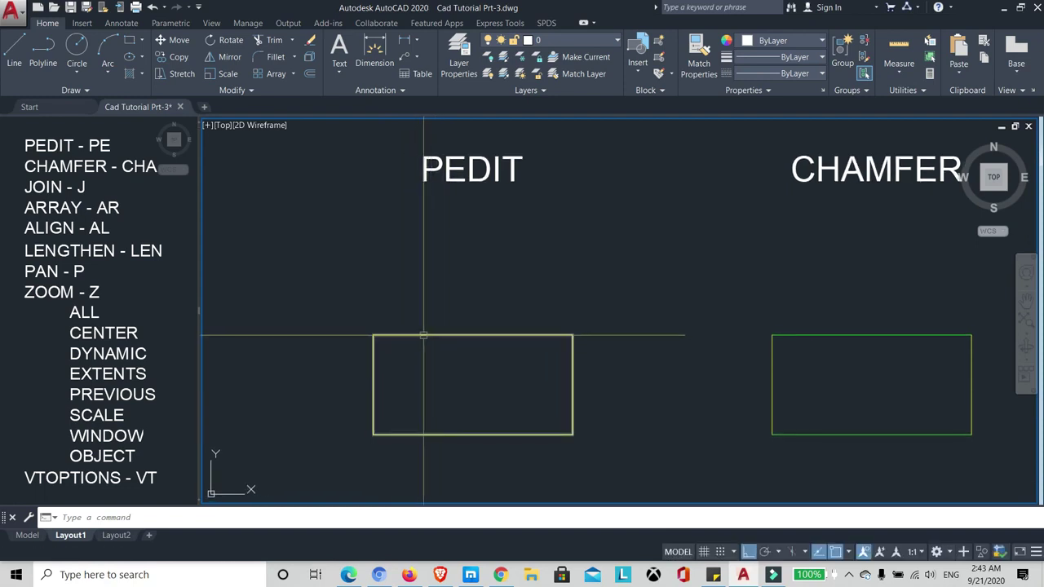
mouse_move(473, 336)
text(mo)
key(Return)
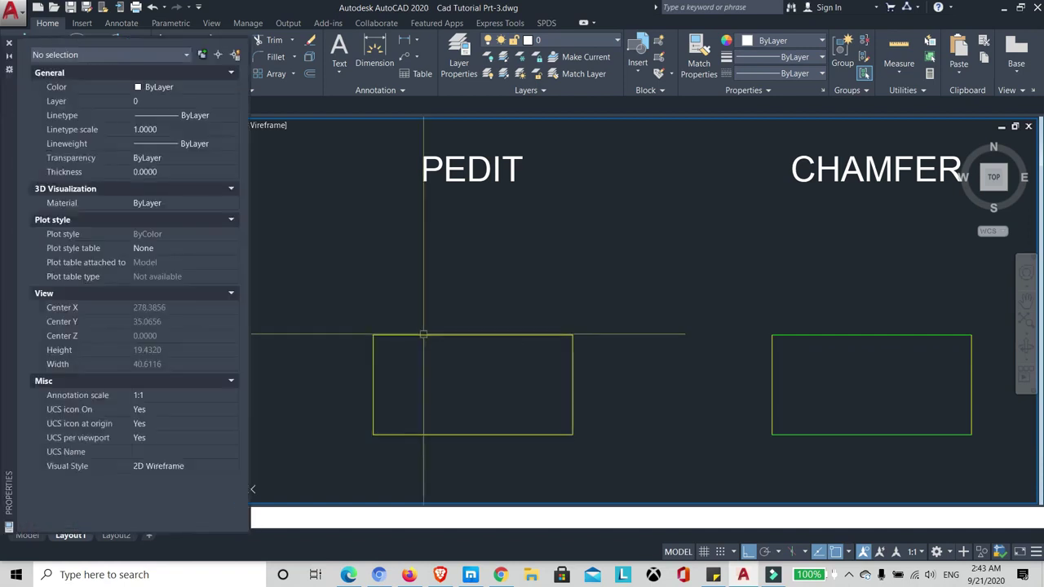
click(413, 334)
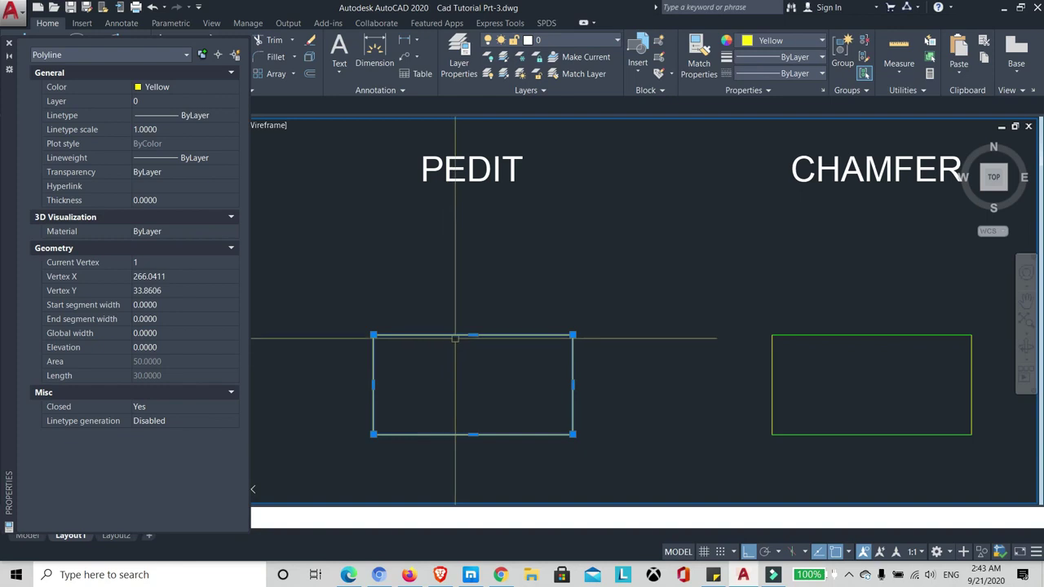
key(ctrl+1)
key(Escape)
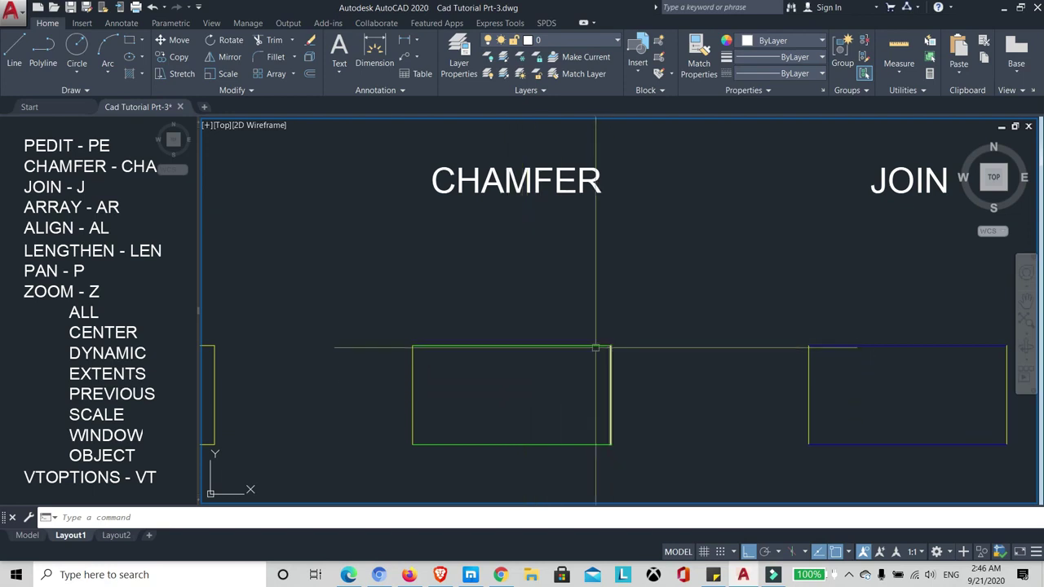
- Start CHAMFER and keep both chamfer distances at 1.0000
scroll(574, 357, up, 1)
scroll(569, 354, down, 1)
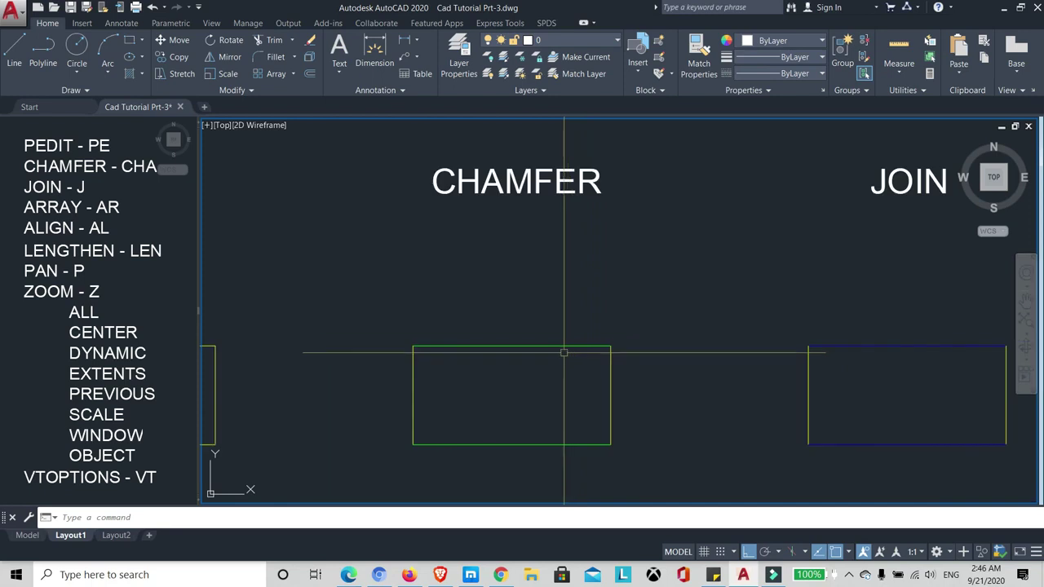
text(CHA)
key(Return)
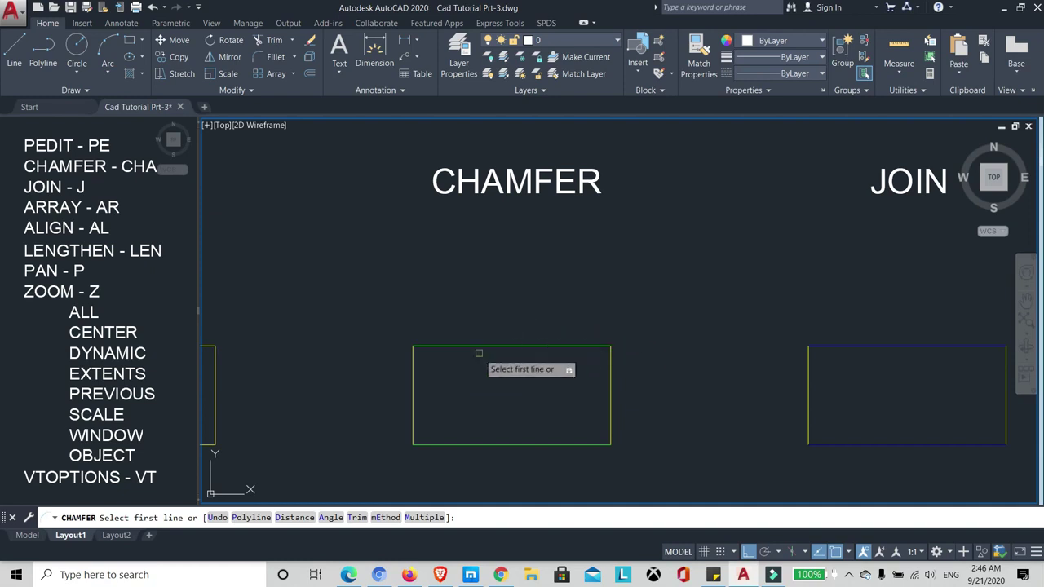
click(288, 519)
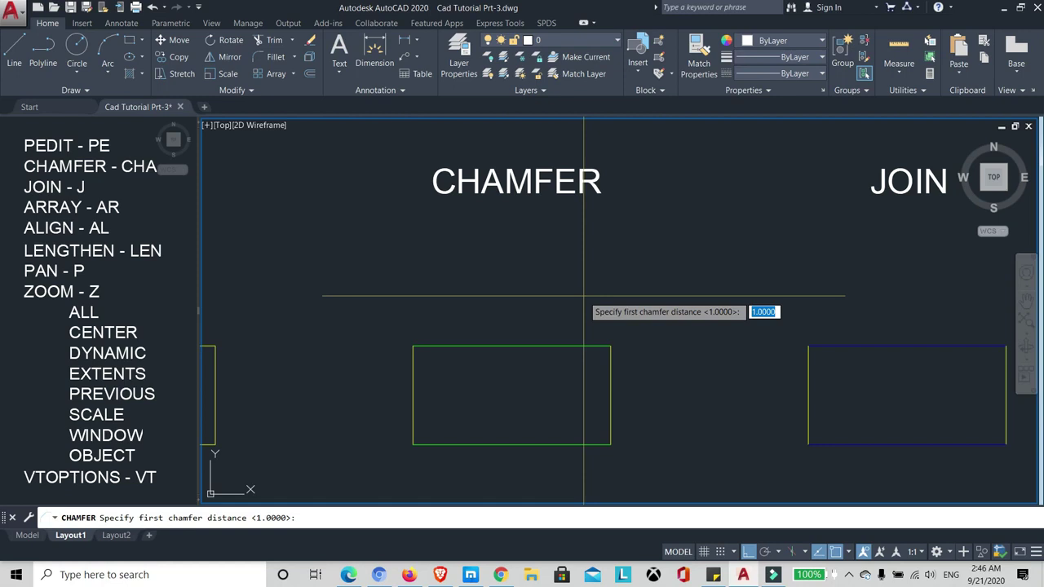
key(Return)
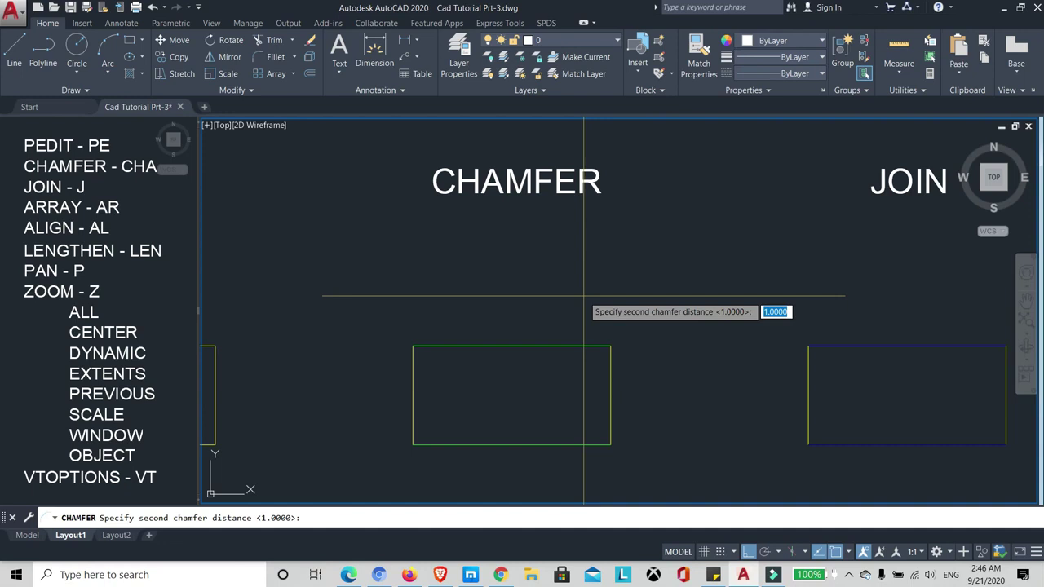
key(Return)
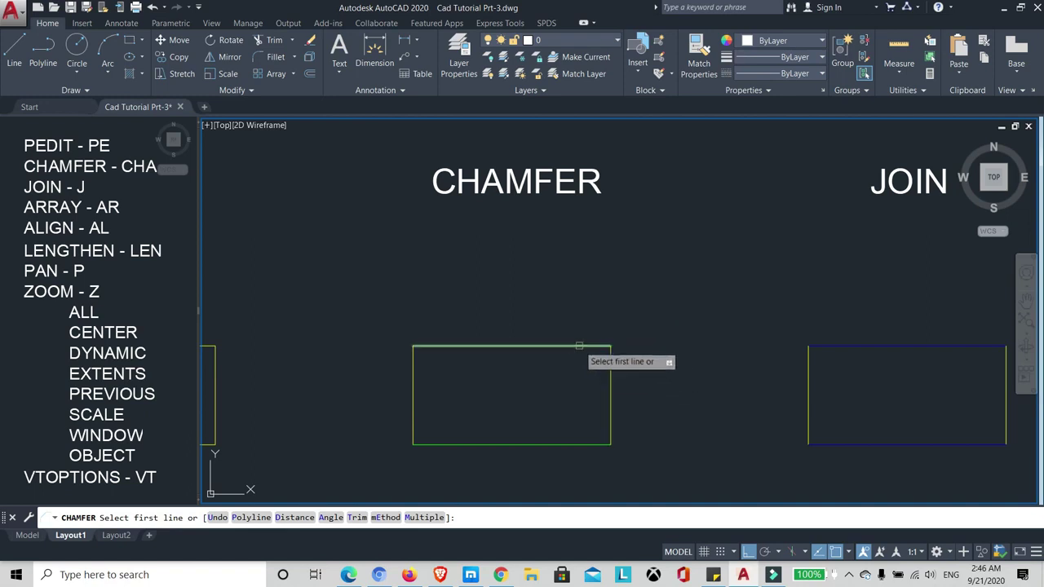
- Chamfer the top-right corner by picking the top and right edges, then inspect the bevel
click(580, 346)
click(602, 376)
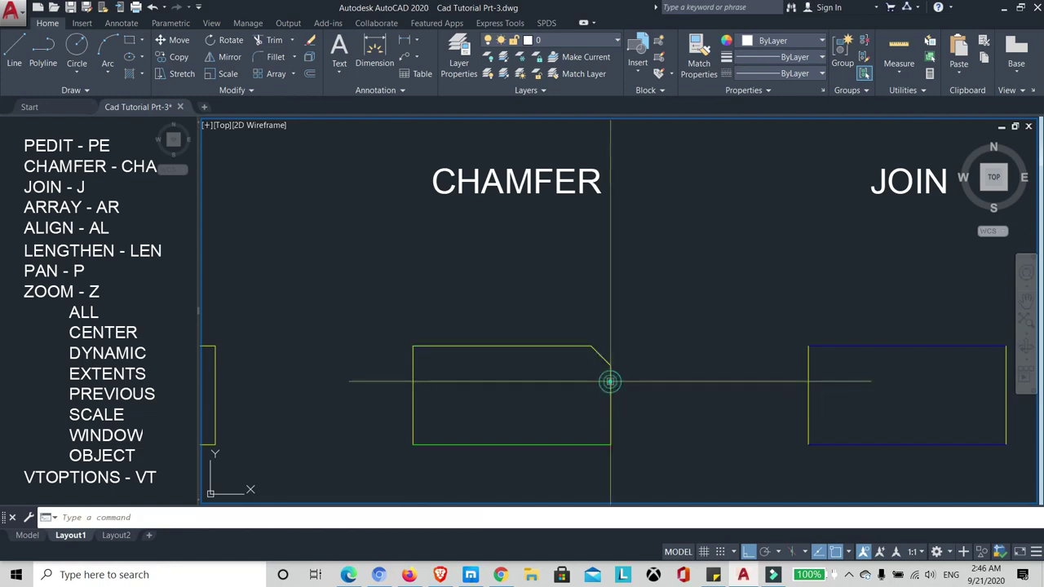
scroll(559, 388, up, 2)
middle_drag(559, 388, 562, 367)
scroll(608, 322, down, 2)
scroll(617, 319, up, 2)
scroll(544, 347, down, 2)
middle_drag(538, 390, 537, 375)
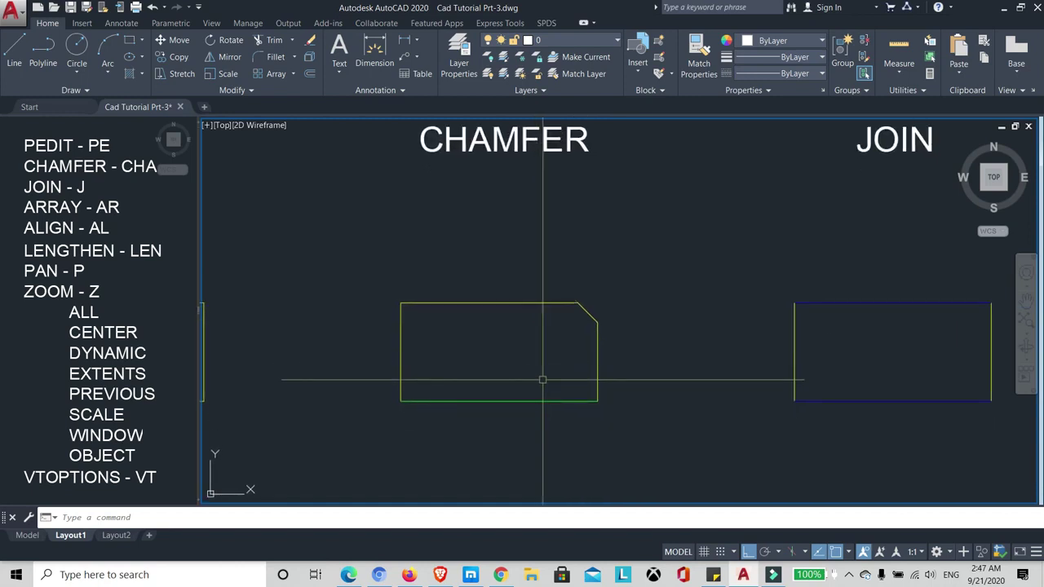
- Restart CHAMFER with a first distance of 2 and a second distance of 3
scroll(542, 379, up, 2)
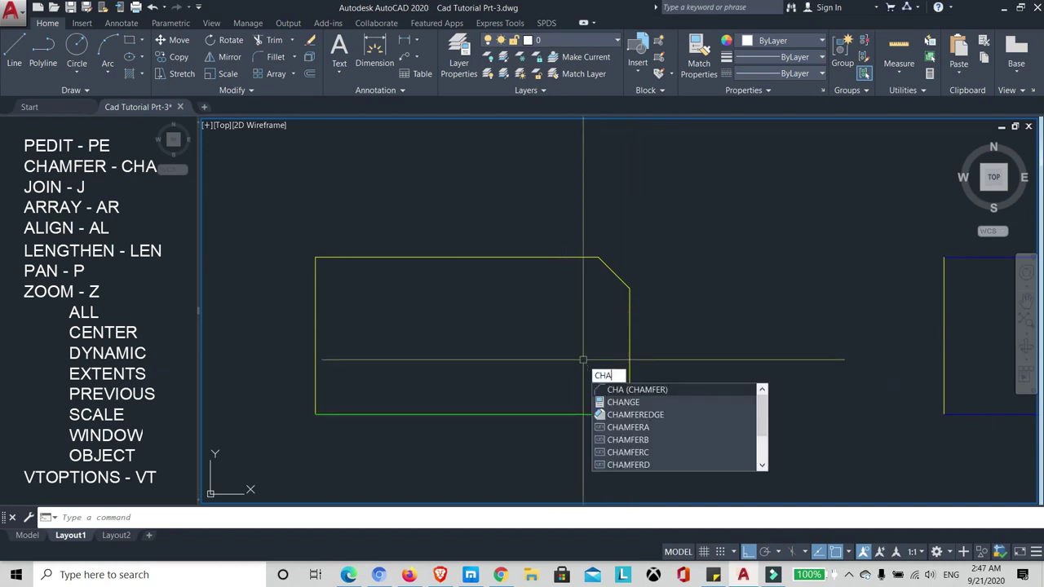
key(Return)
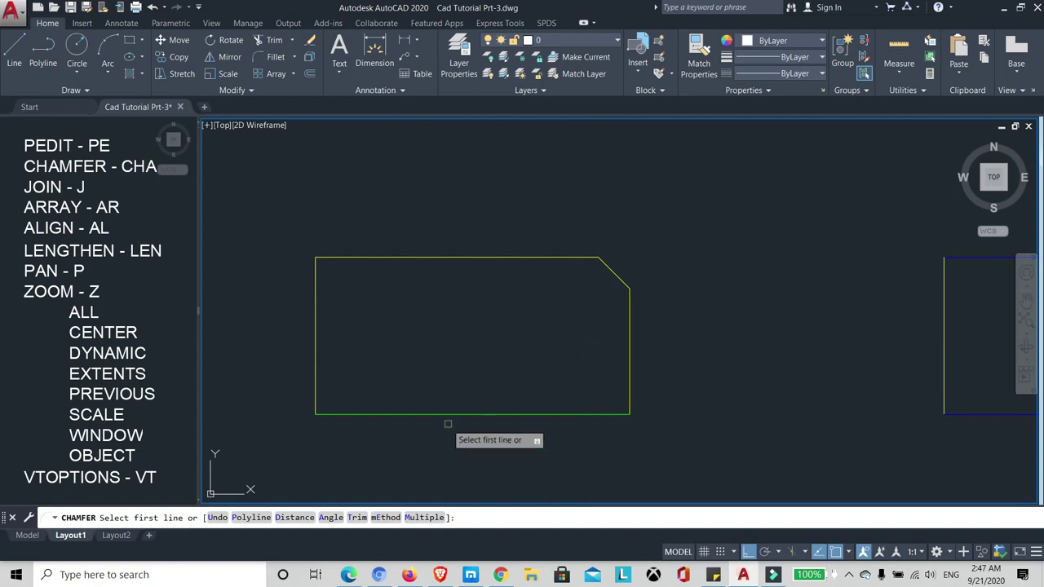
click(294, 517)
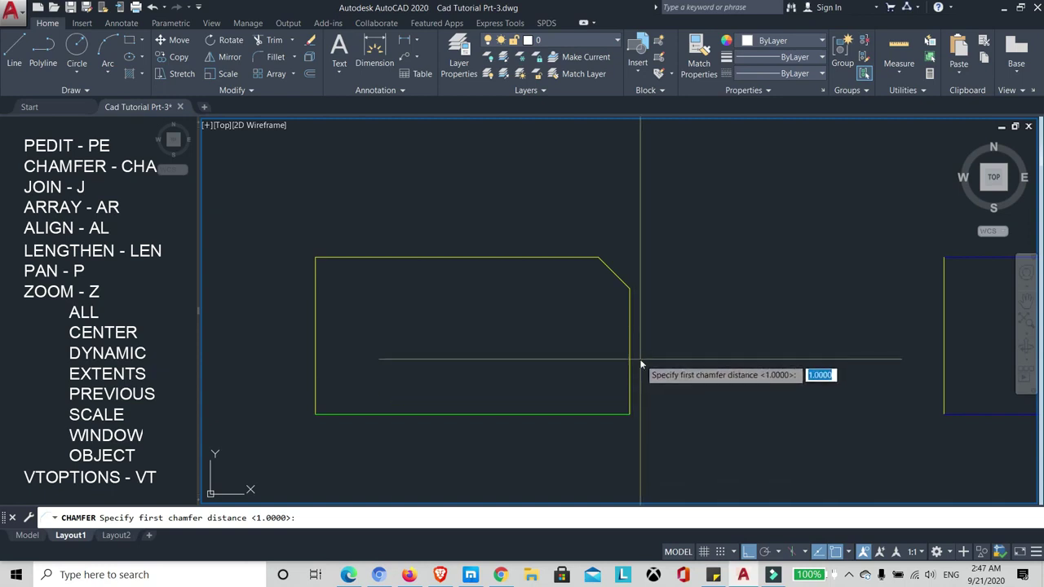
key(Return)
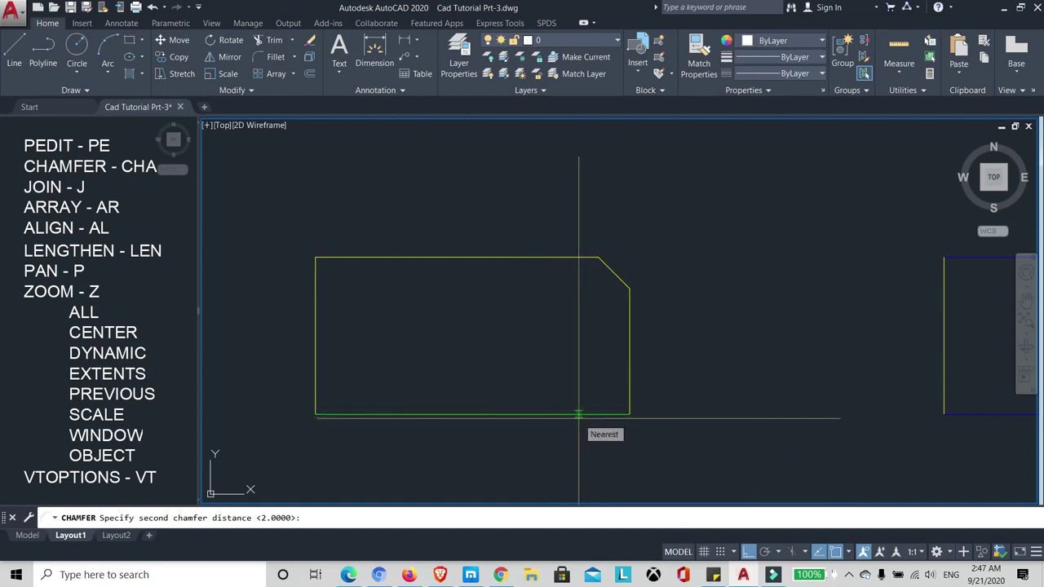
text(3)
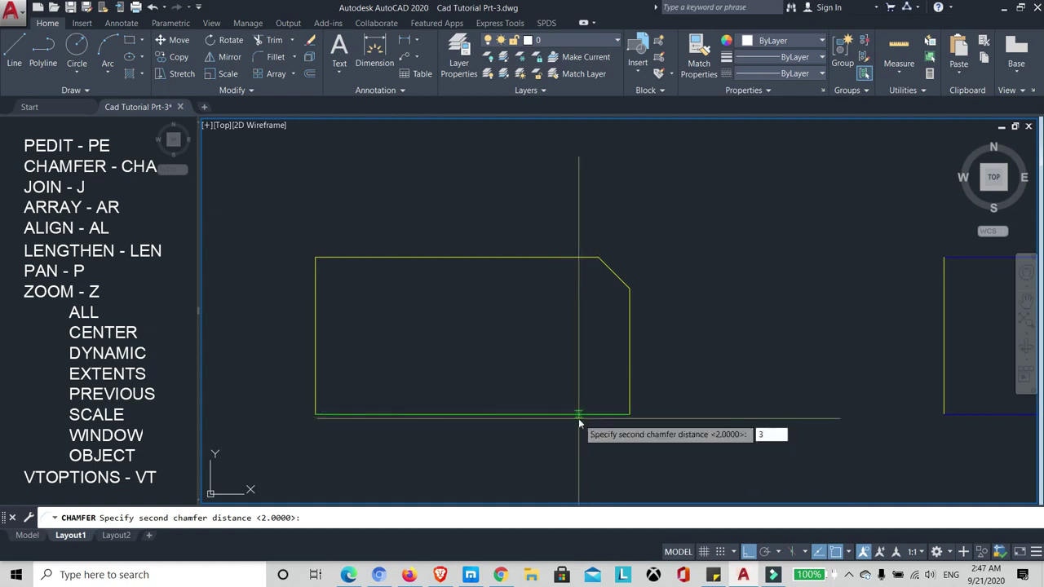
key(Return)
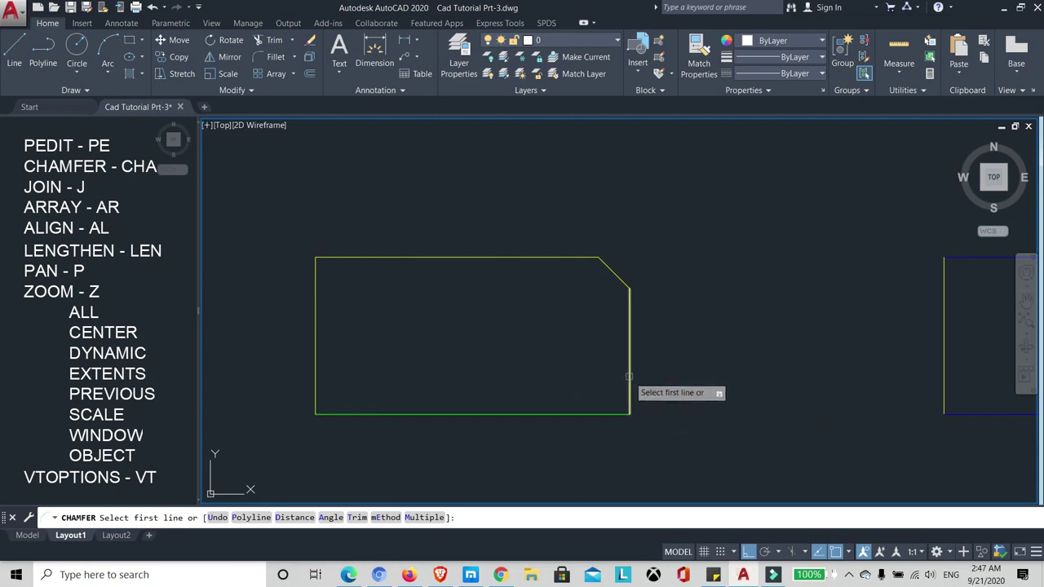
- Bevel the bottom-right corner by picking the right edge then the bottom edge, and zoom to check it
click(629, 376)
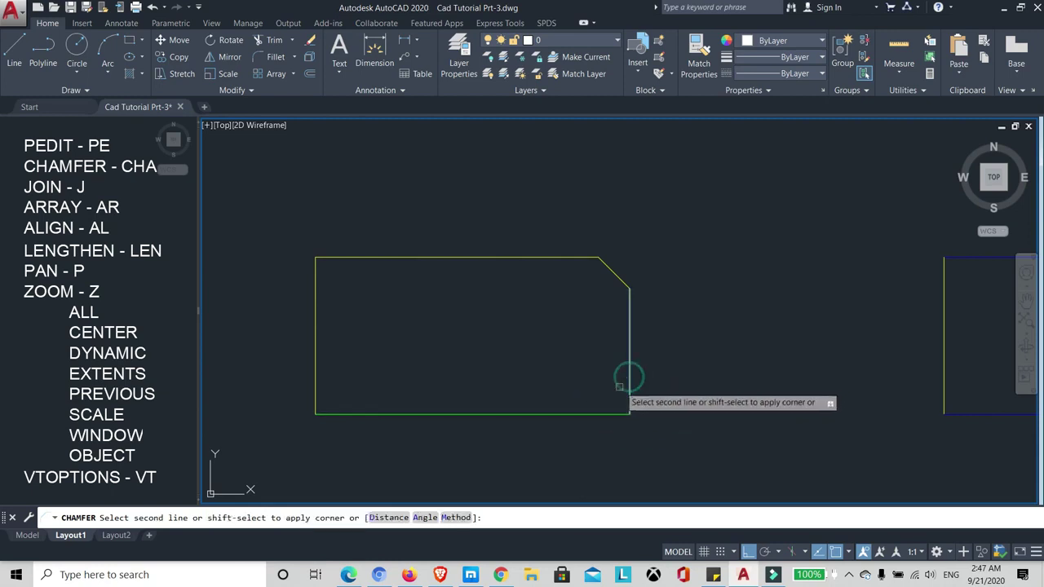
click(512, 414)
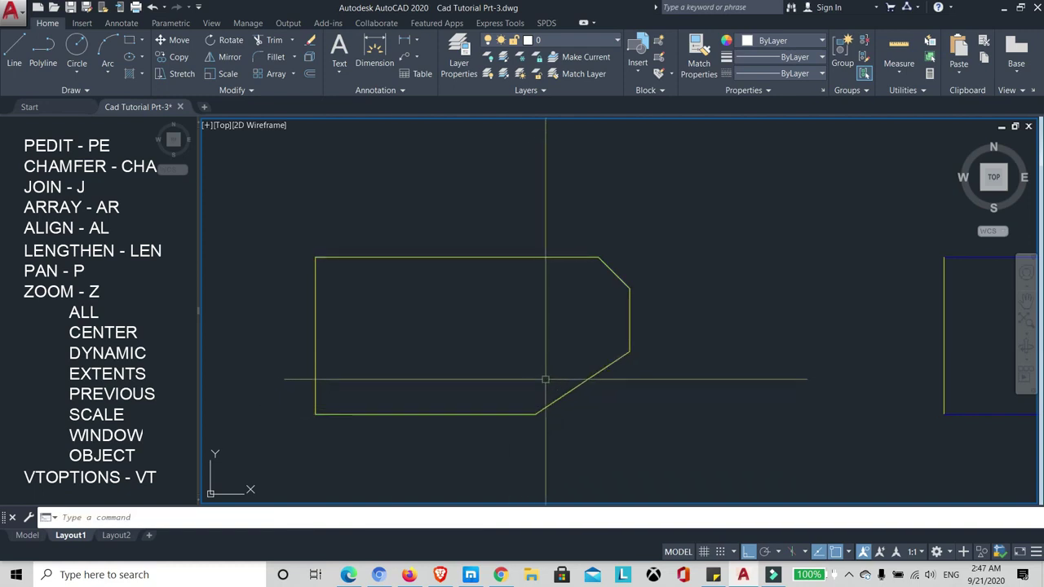
scroll(555, 351, up, 3)
scroll(571, 347, down, 2)
scroll(562, 350, up, 2)
scroll(587, 334, down, 3)
scroll(610, 341, up, 2)
scroll(571, 355, down, 2)
scroll(571, 349, up, 2)
scroll(583, 350, down, 2)
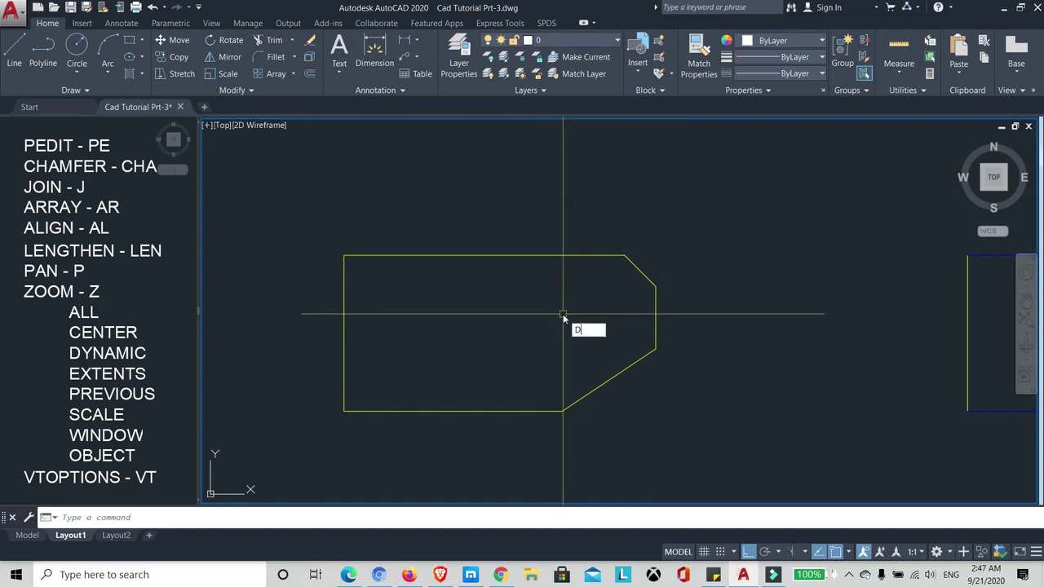
- Dimension the bottom chamfer with DIMLINEAR: 3.00 below the shape and 2.00 to its right
text(LI)
key(Return)
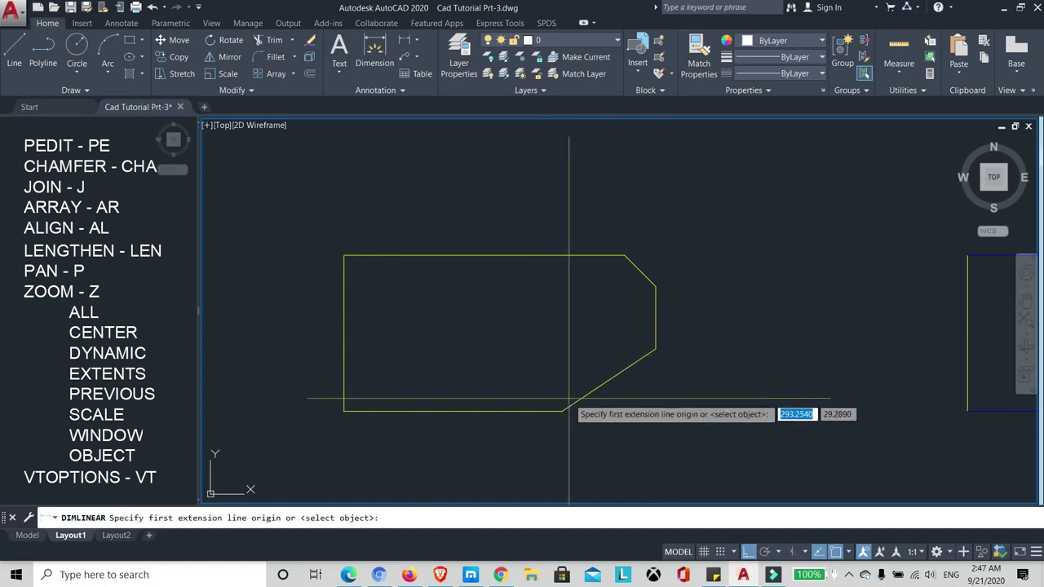
click(562, 411)
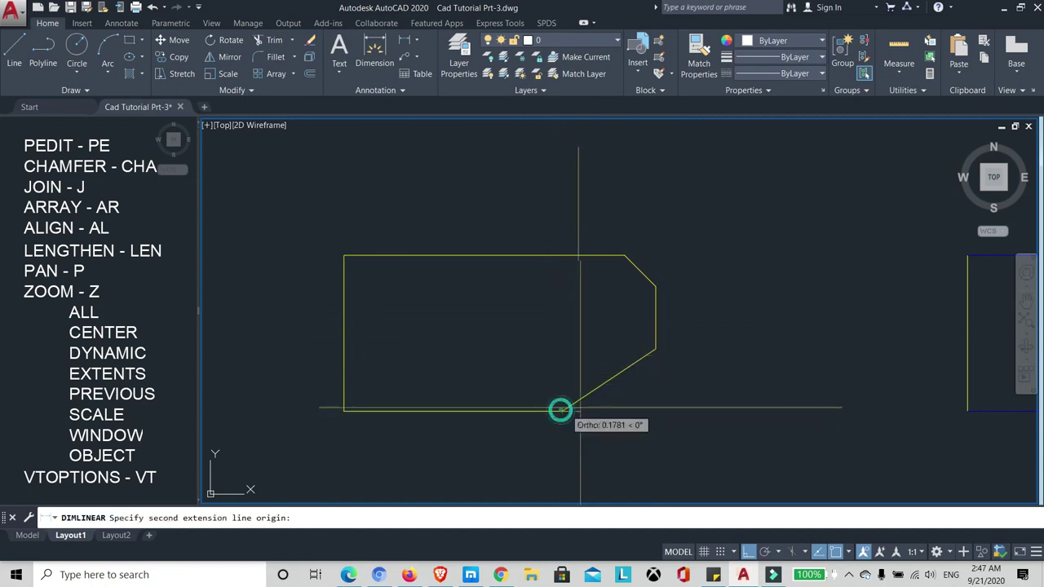
click(656, 349)
click(630, 464)
key(Return)
click(562, 412)
click(656, 349)
click(725, 361)
- Dimension the top chamfer: 1.00 horizontally above and 1.00 vertically to the right, then zoom out
key(Return)
click(624, 256)
click(656, 285)
click(635, 218)
key(Return)
click(655, 285)
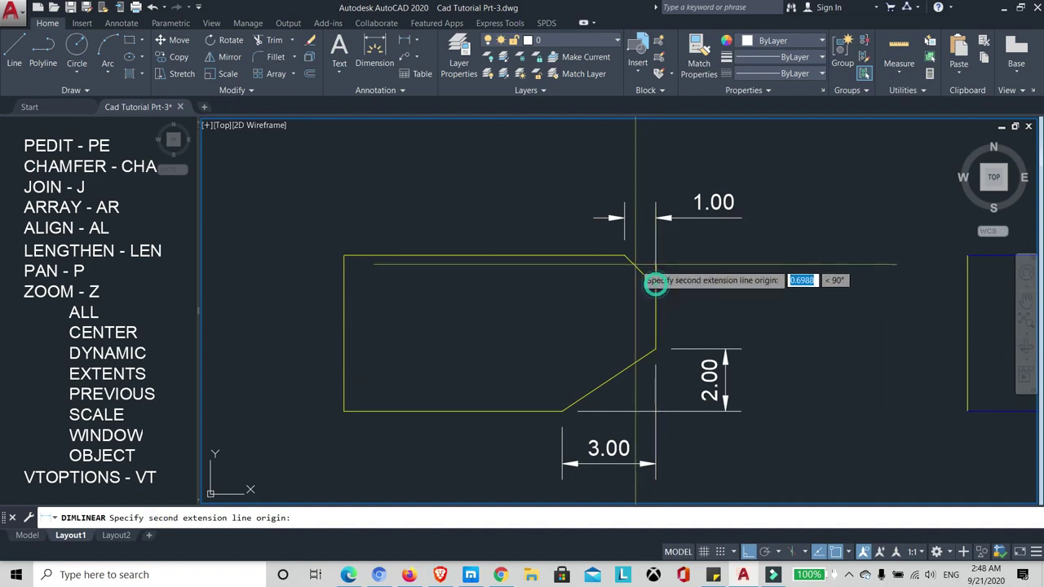
click(624, 255)
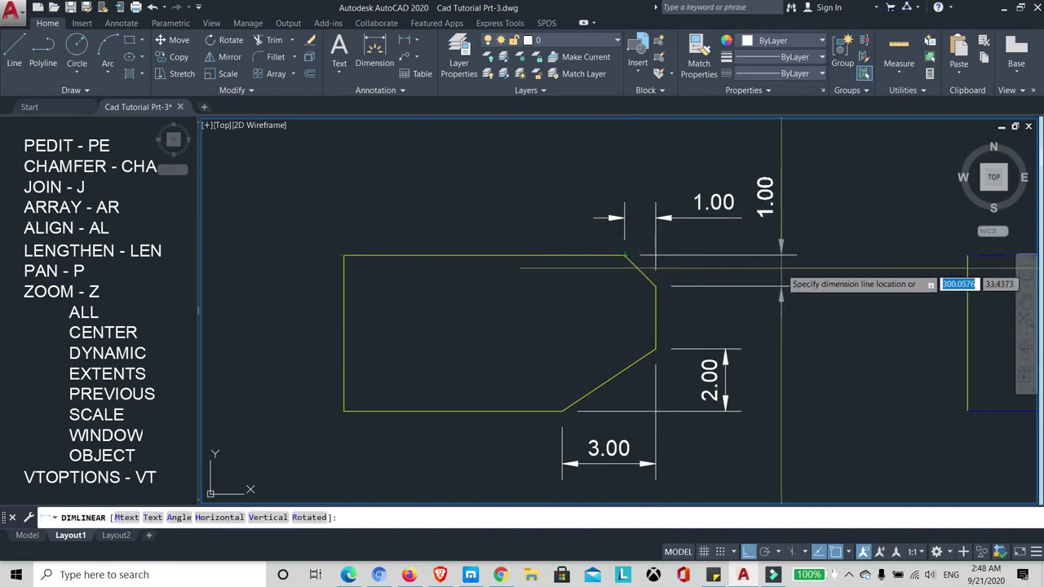
click(782, 285)
scroll(620, 282, down, 1)
scroll(575, 290, down, 3)
scroll(575, 290, up, 2)
- Centre the JOIN rectangle, then run JOIN on its four window-selected lines
middle_drag(849, 244, 637, 265)
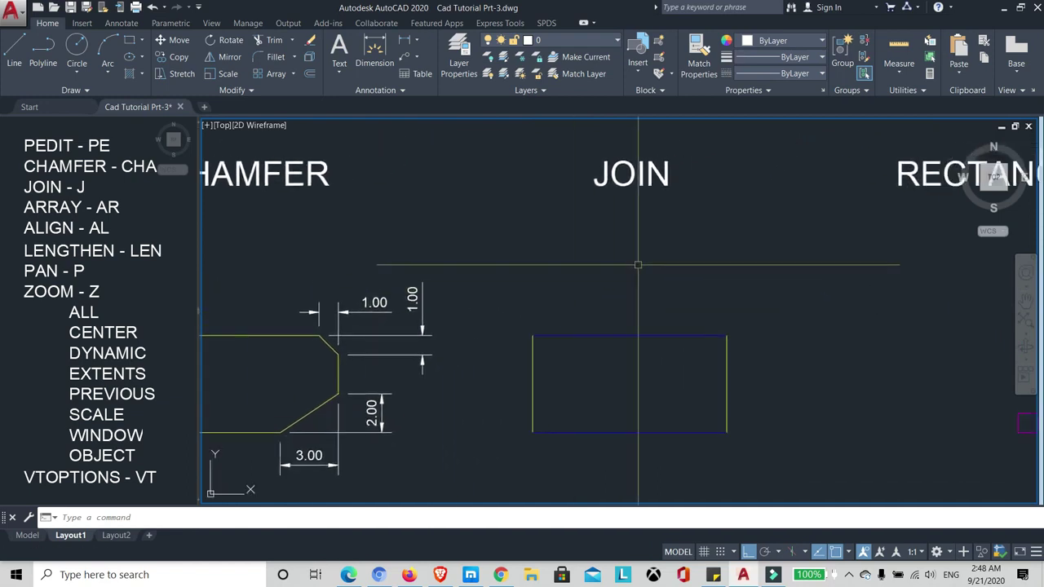
middle_drag(622, 275, 626, 279)
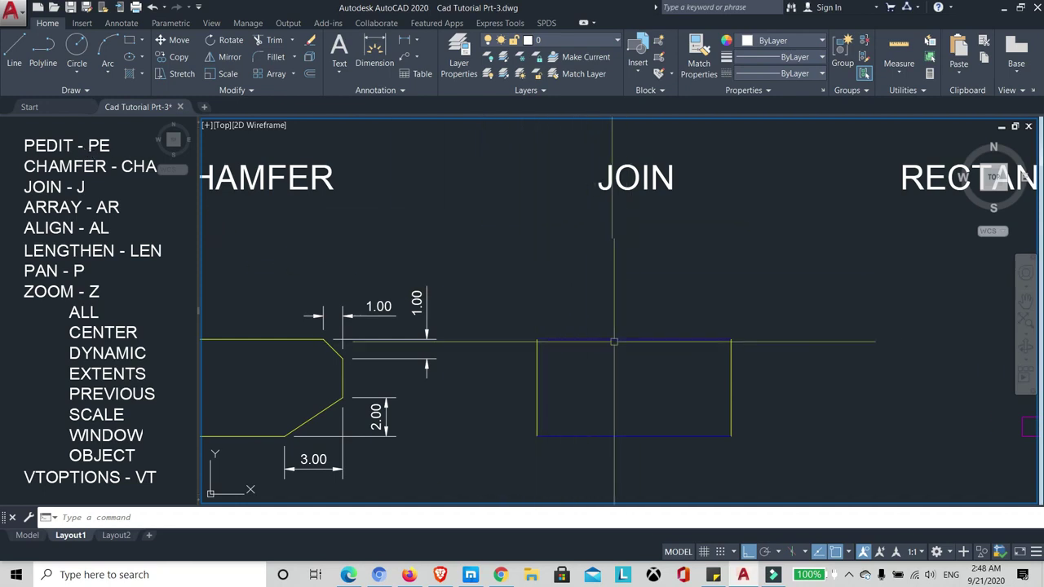
middle_drag(597, 334, 627, 333)
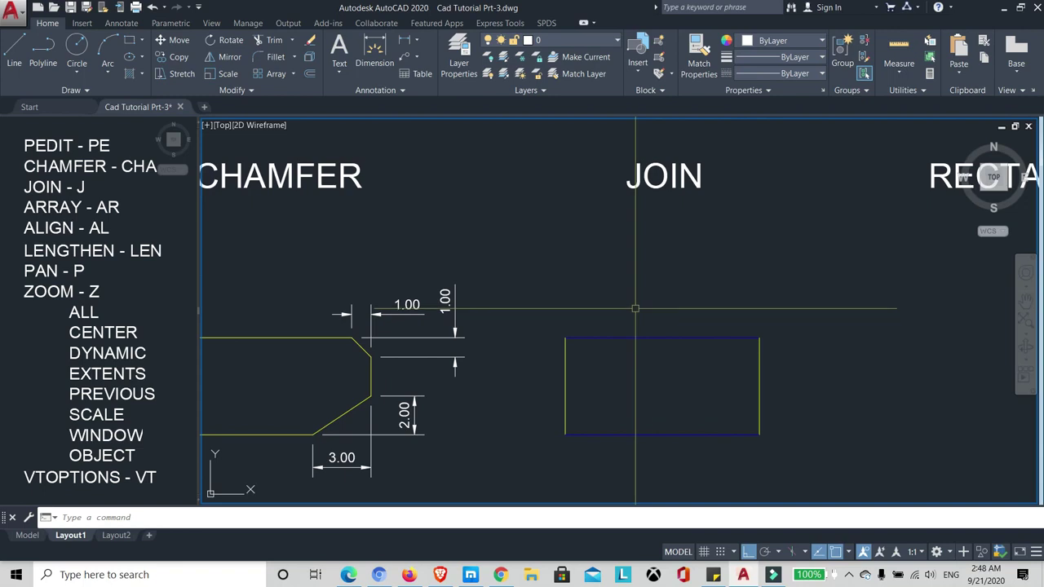
text(J)
key(Return)
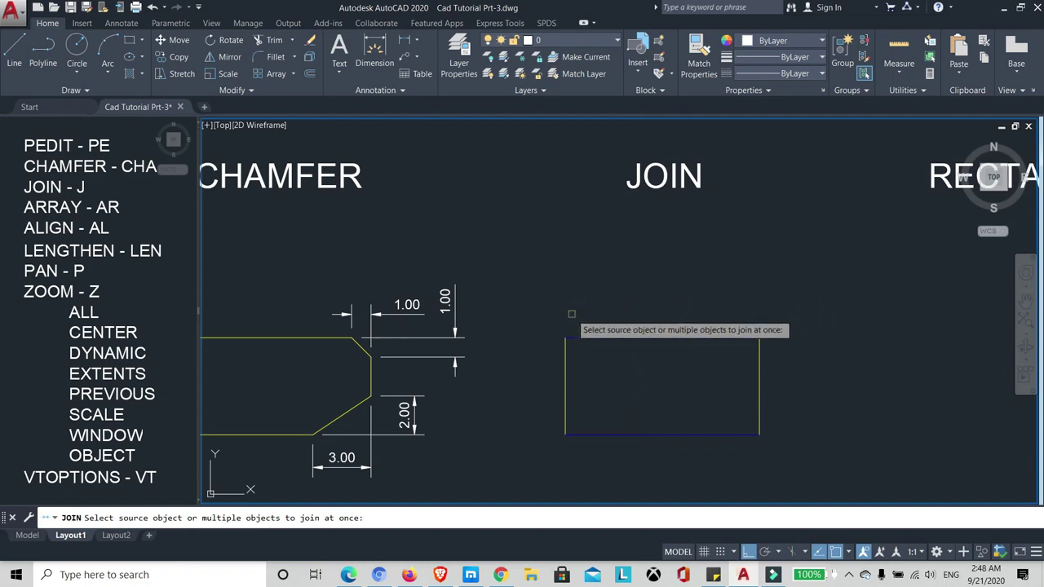
click(517, 281)
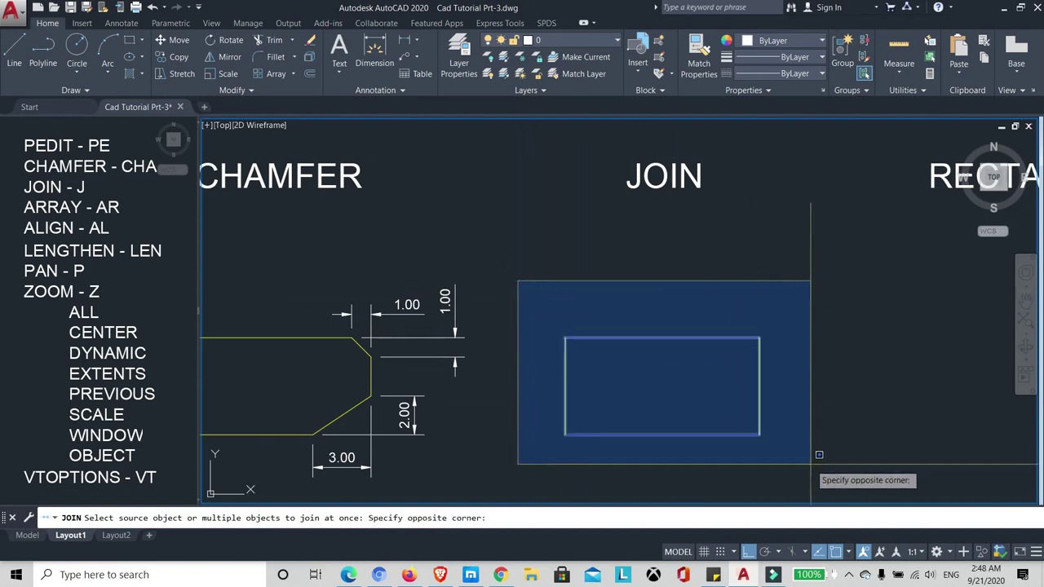
click(819, 454)
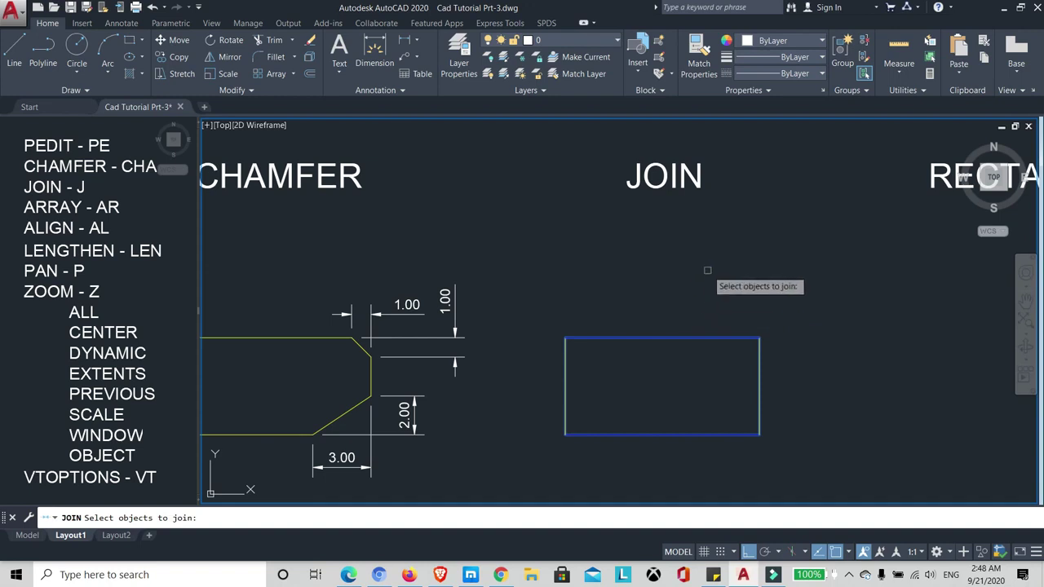
key(Return)
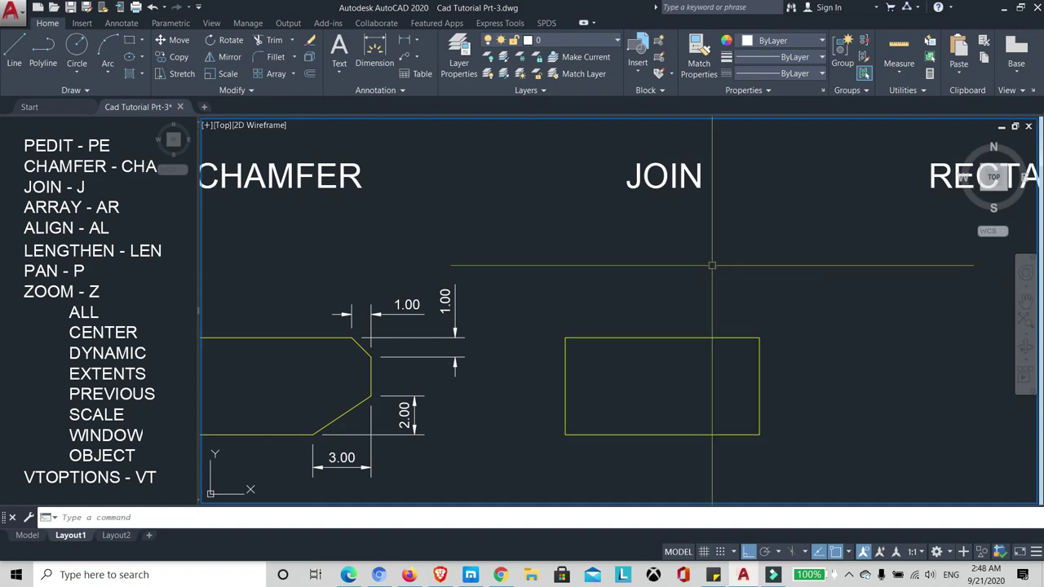
middle_drag(593, 258, 524, 256)
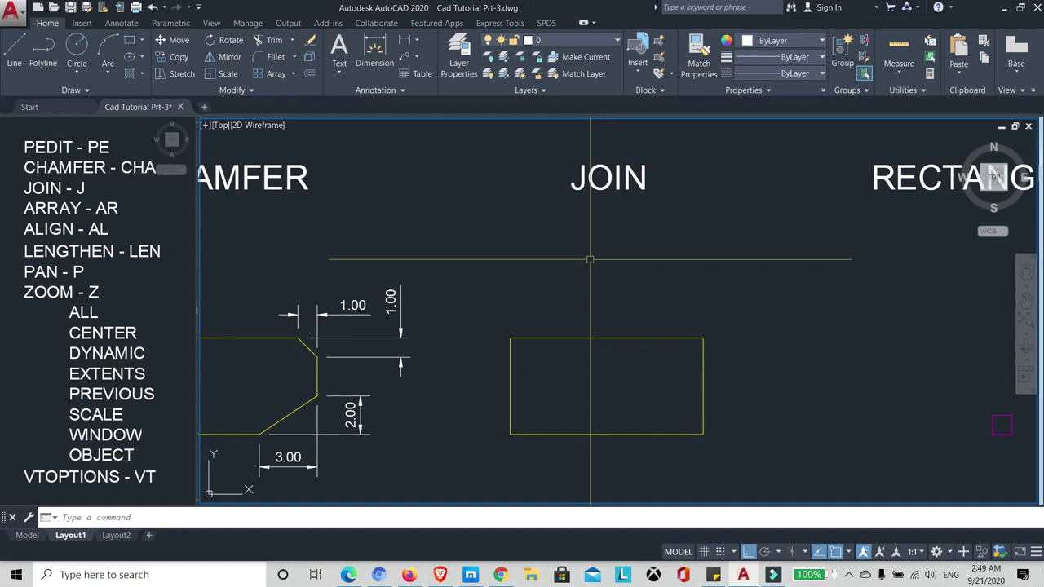
- Confirm in Properties that the joined rectangle is a closed polyline of length 30, then deselect it
text(MO)
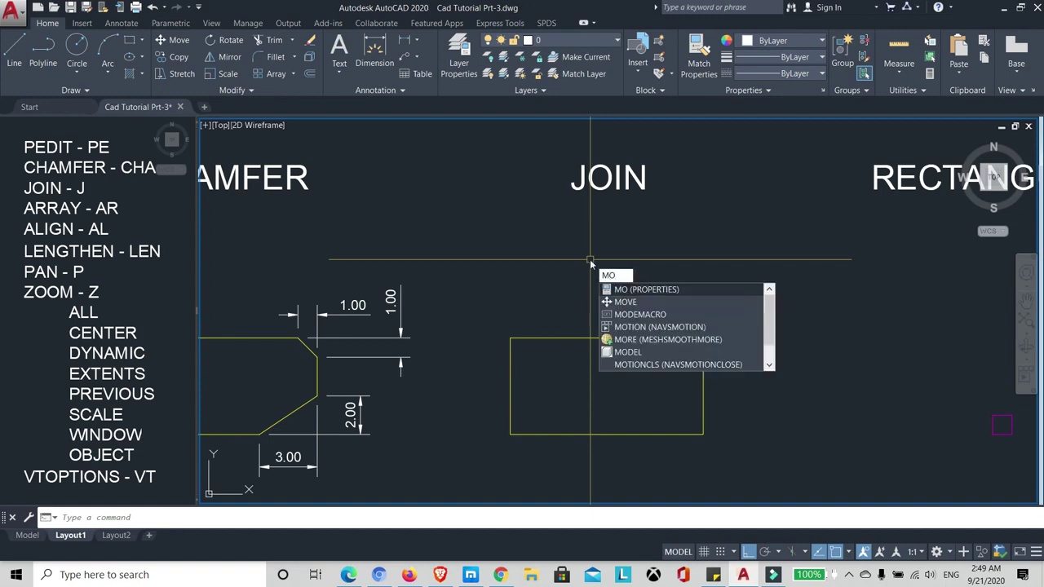
key(Return)
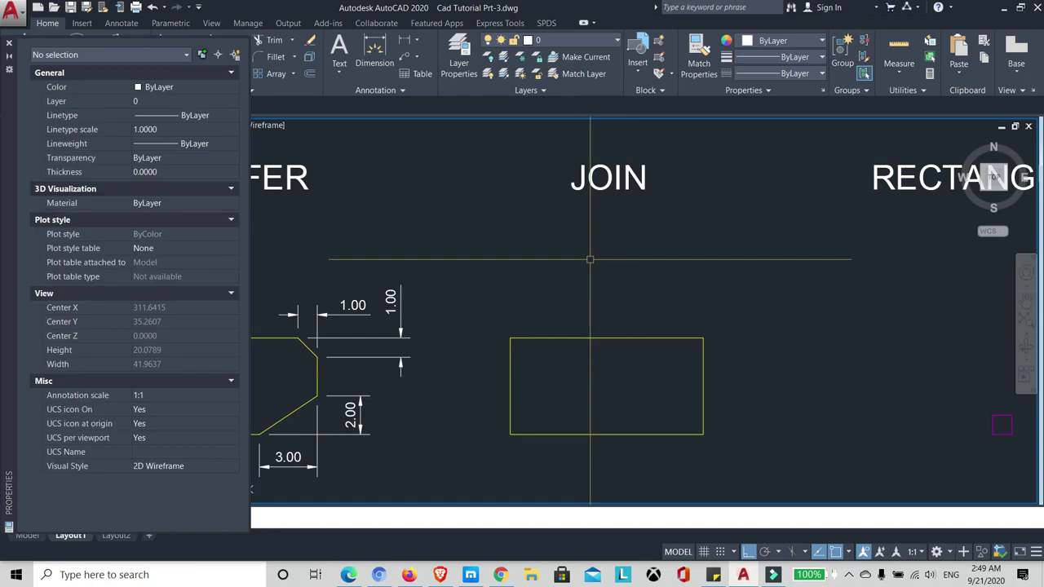
click(593, 337)
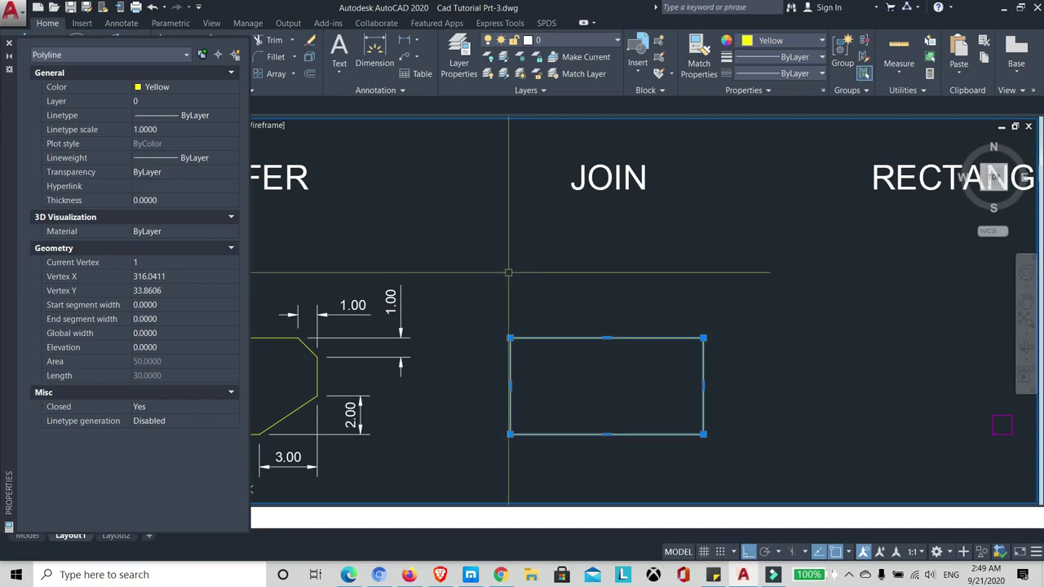
key(ctrl+1)
key(Escape)
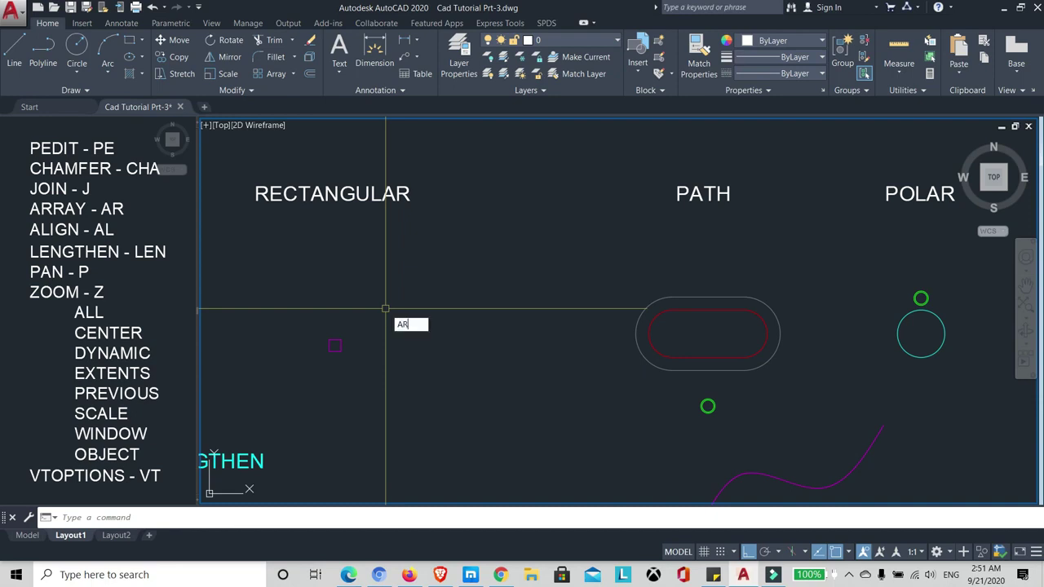
- Array the small square rectangularly into 4 columns by 3 rows, spaced 1.5 apart
key(Return)
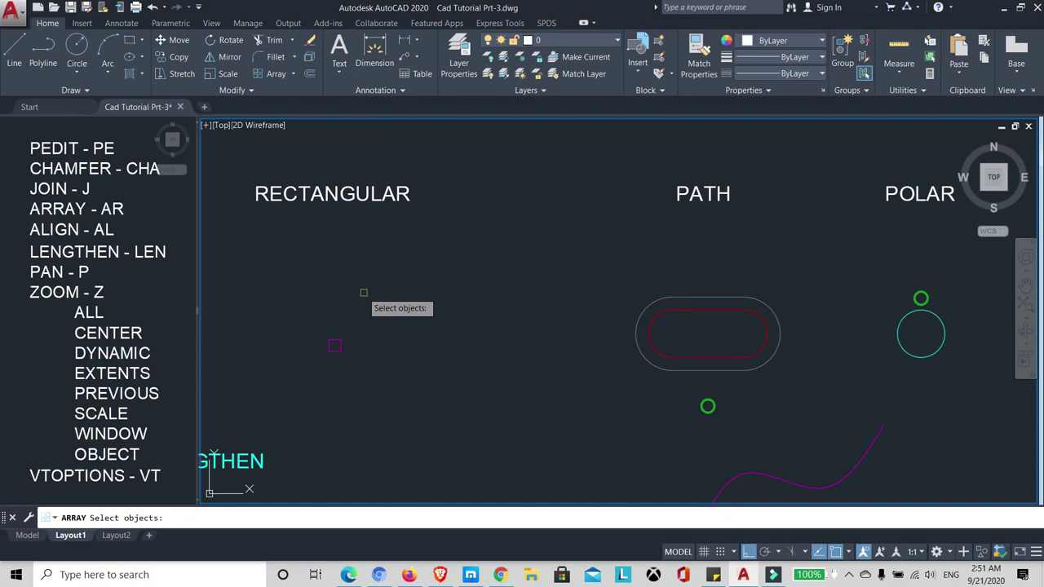
click(308, 326)
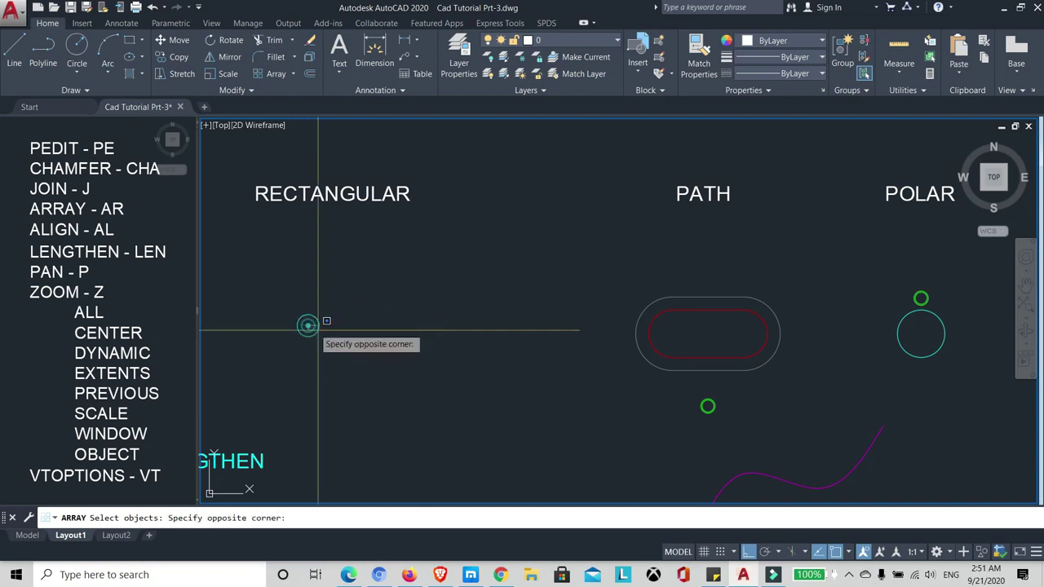
click(365, 374)
key(Return)
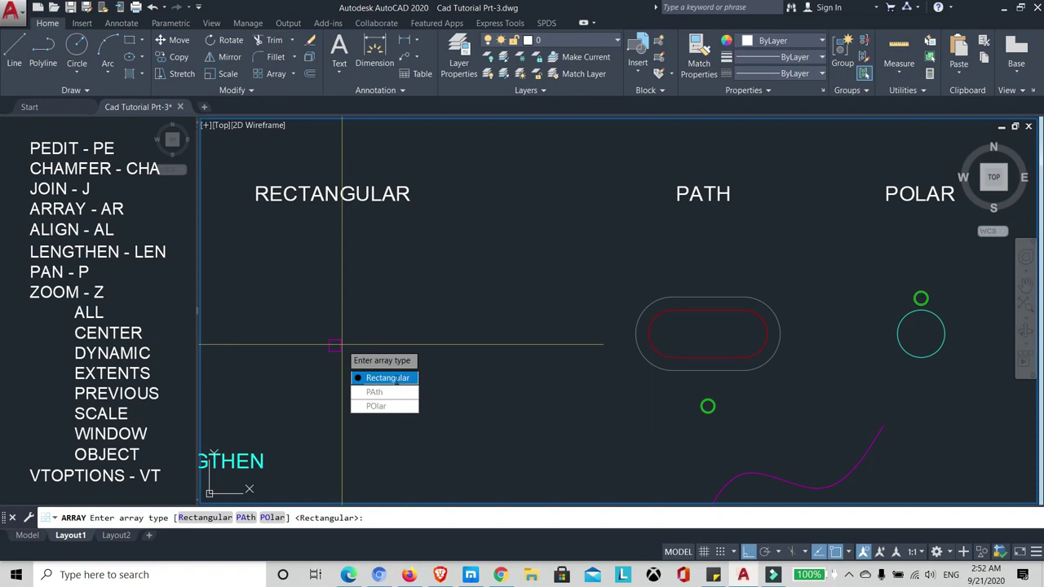
click(377, 380)
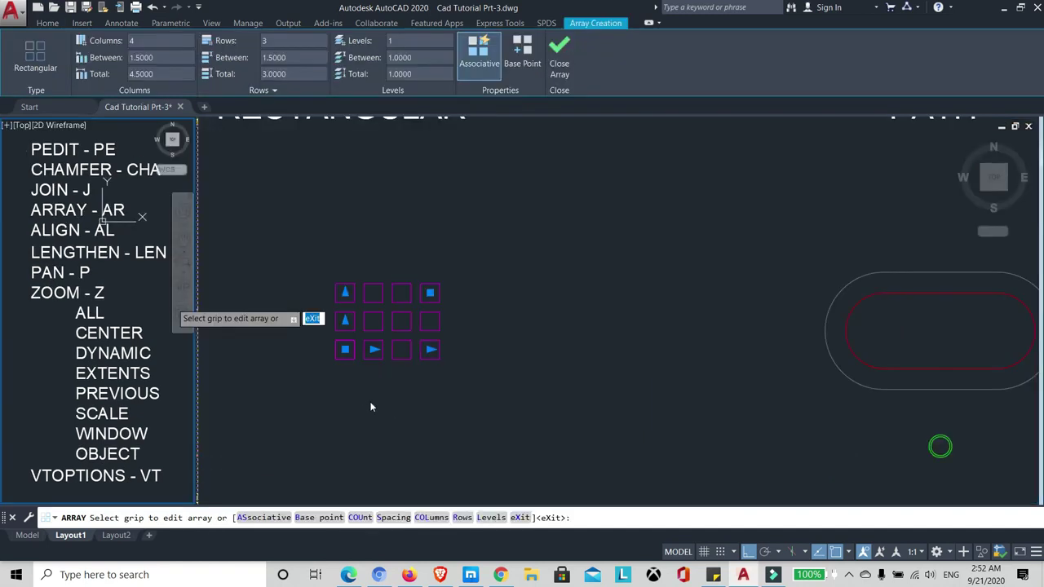
scroll(380, 350, down, 2)
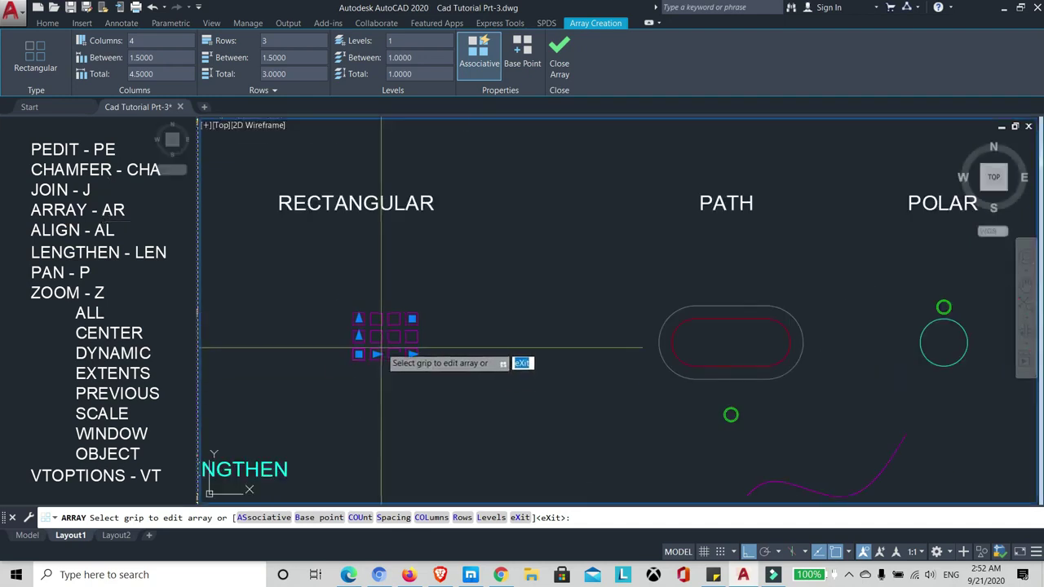
scroll(293, 278, up, 2)
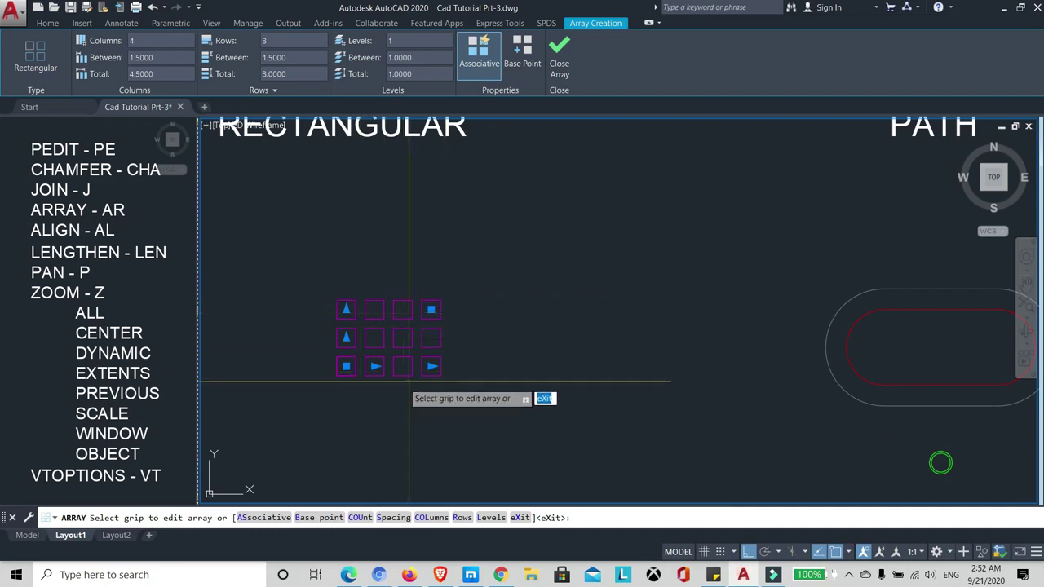
scroll(330, 337, down, 2)
scroll(330, 337, up, 2)
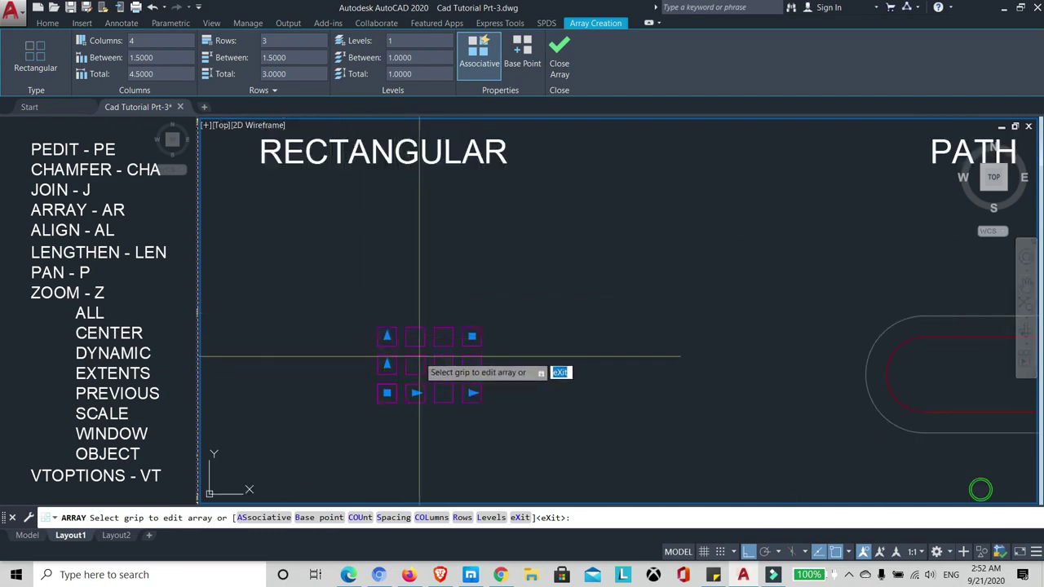
key(Return)
scroll(408, 350, down, 2)
scroll(391, 344, up, 2)
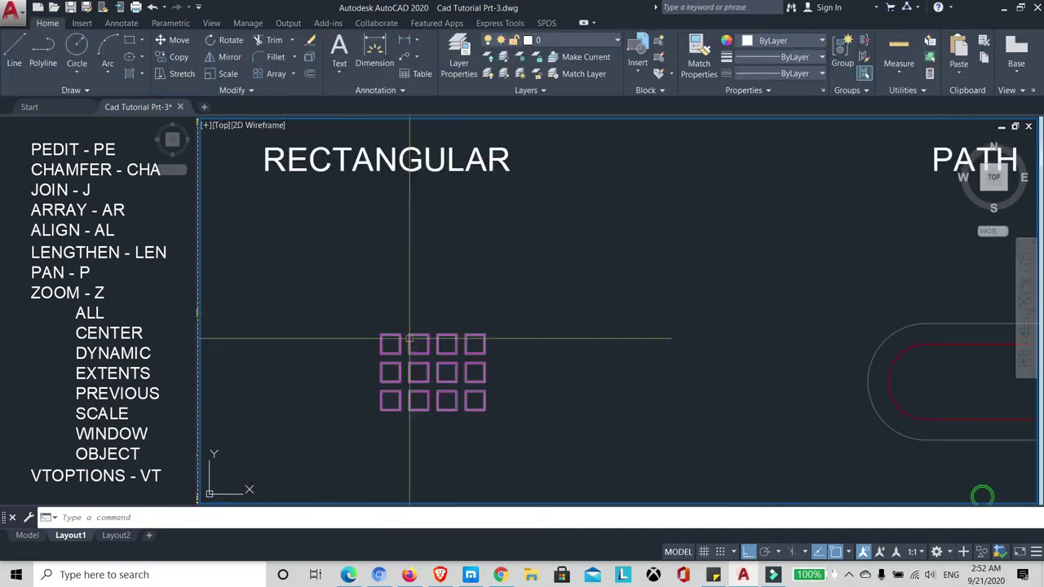
- Select the rectangular array and change it to 10 columns and 5 rows
click(391, 344)
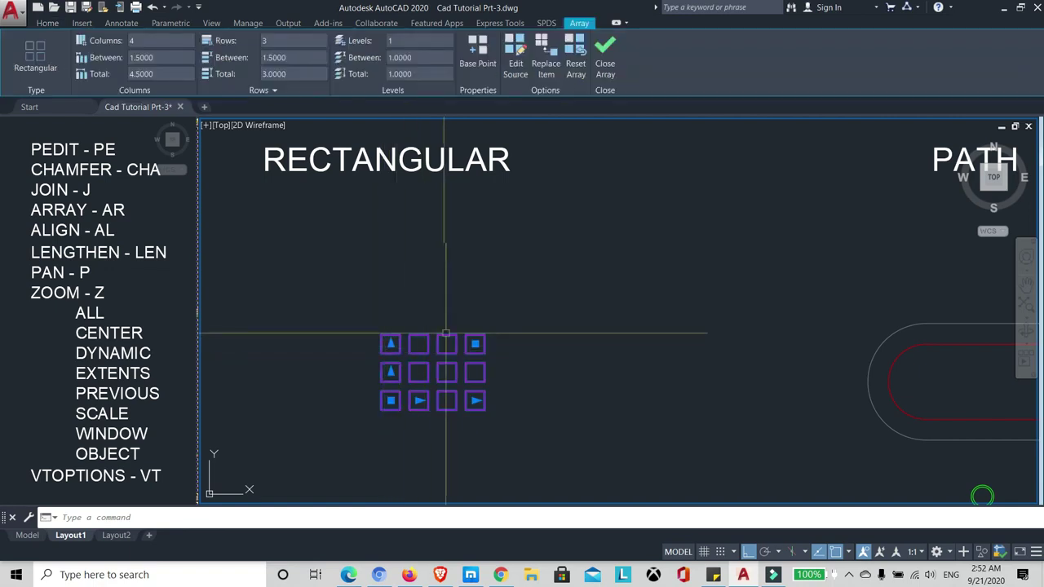
middle_drag(458, 321, 464, 336)
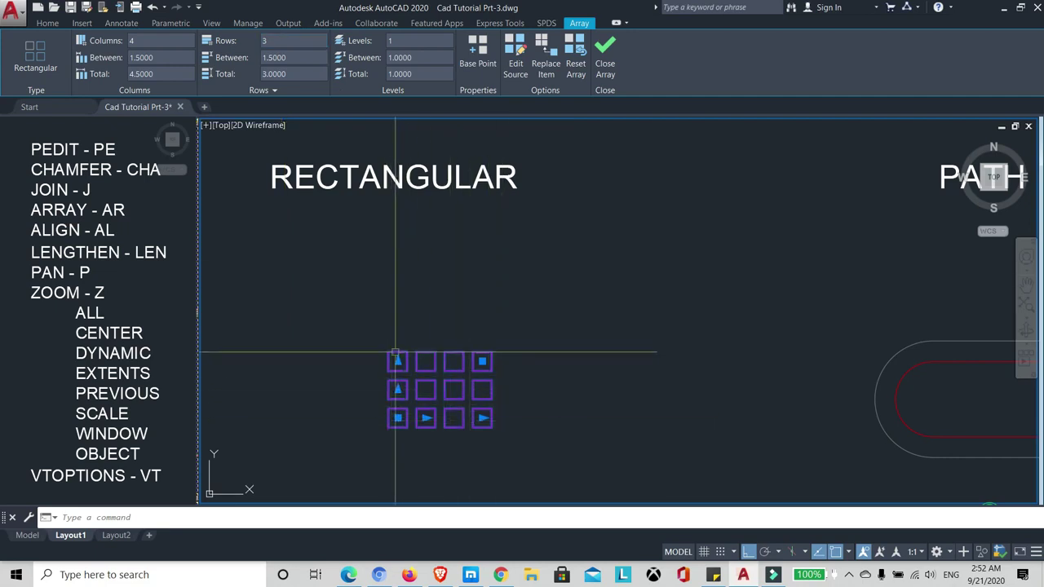
scroll(420, 354, down, 3)
scroll(433, 324, up, 3)
middle_drag(433, 309, 431, 314)
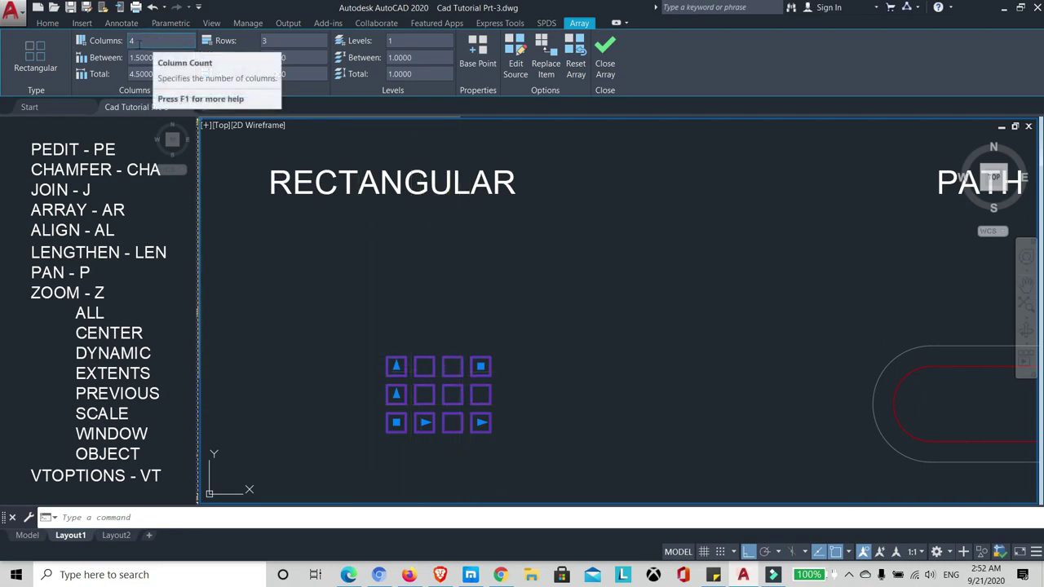
click(143, 42)
text(10)
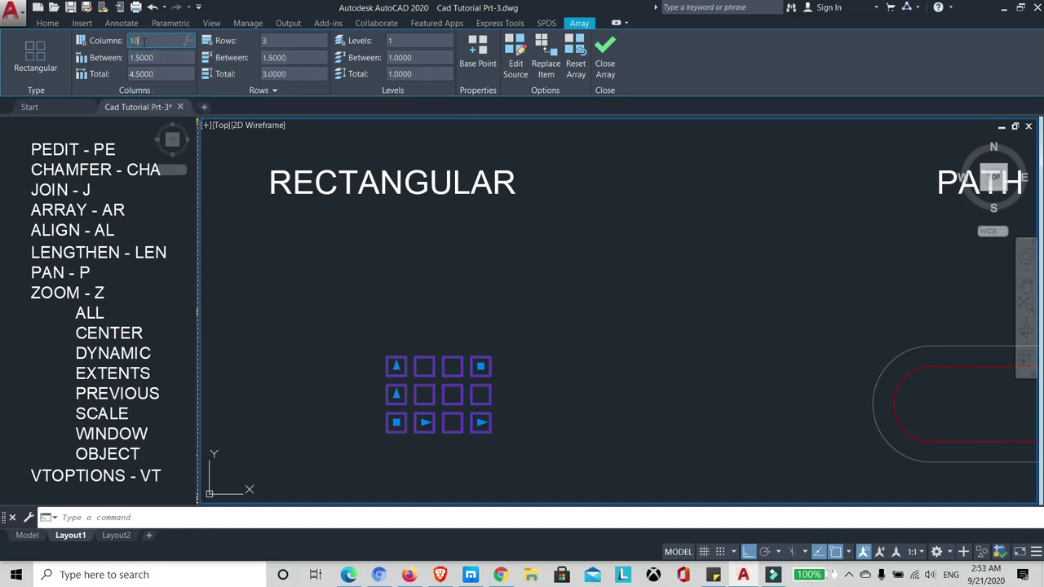
key(Return)
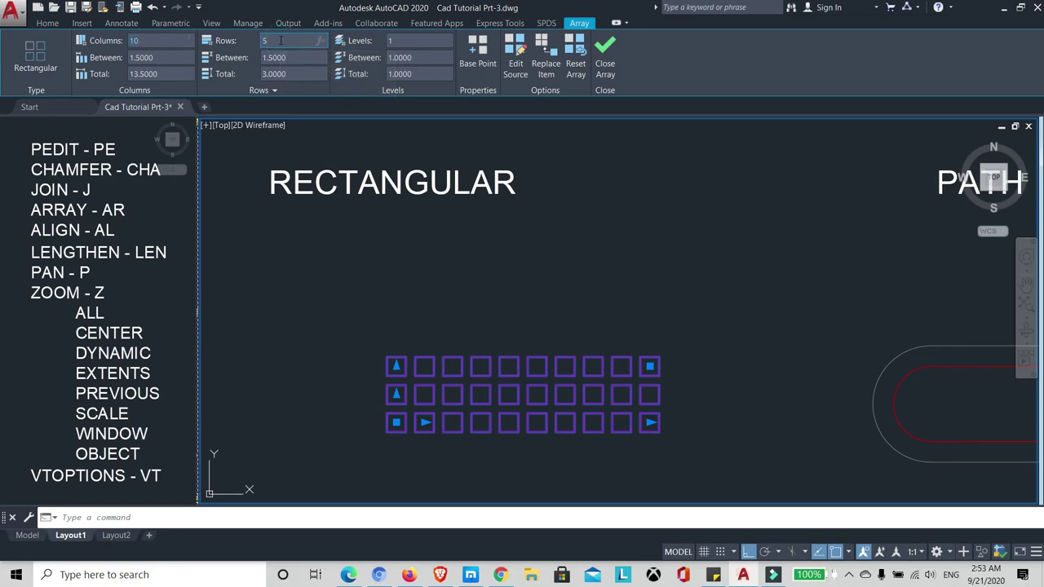
key(Return)
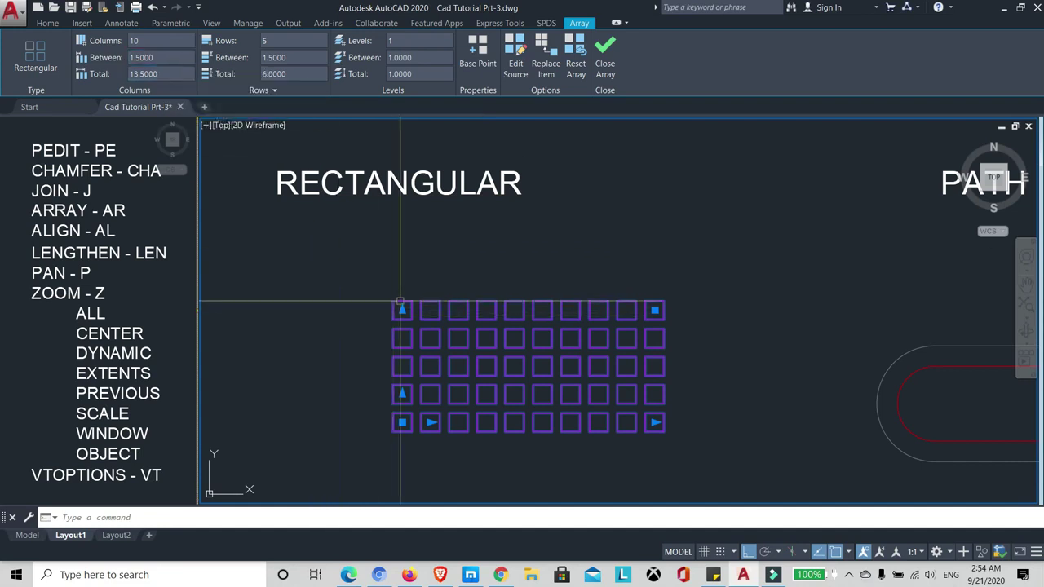
- Set both column and row spacing to 2, then deselect the array
scroll(392, 300, up, 2)
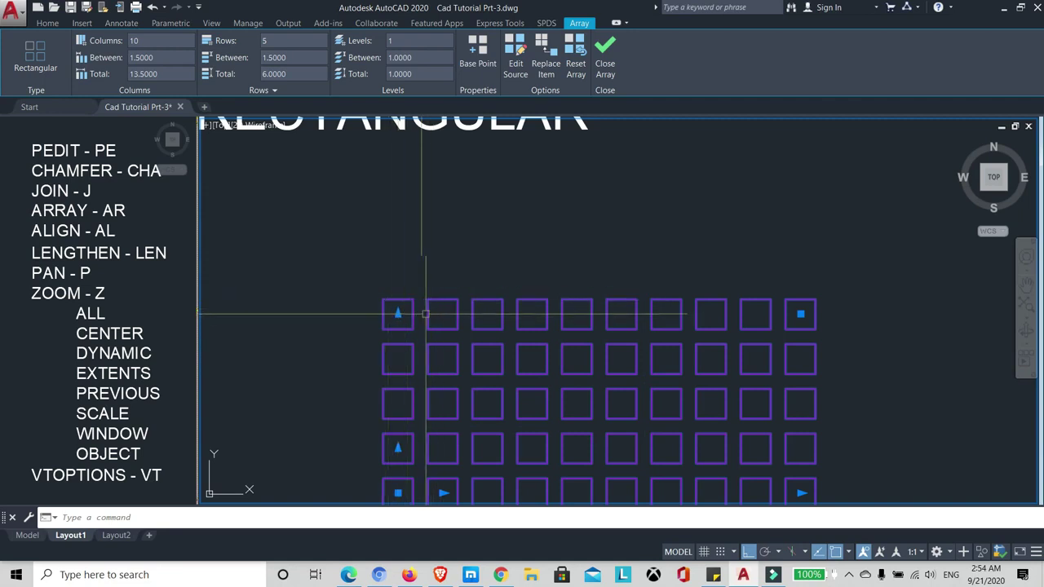
scroll(412, 302, down, 2)
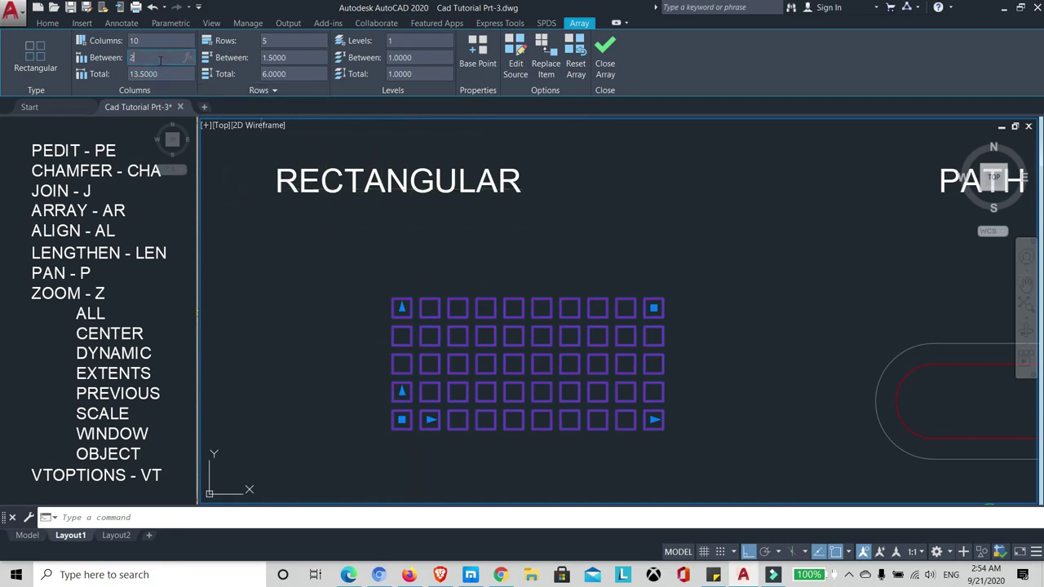
click(297, 60)
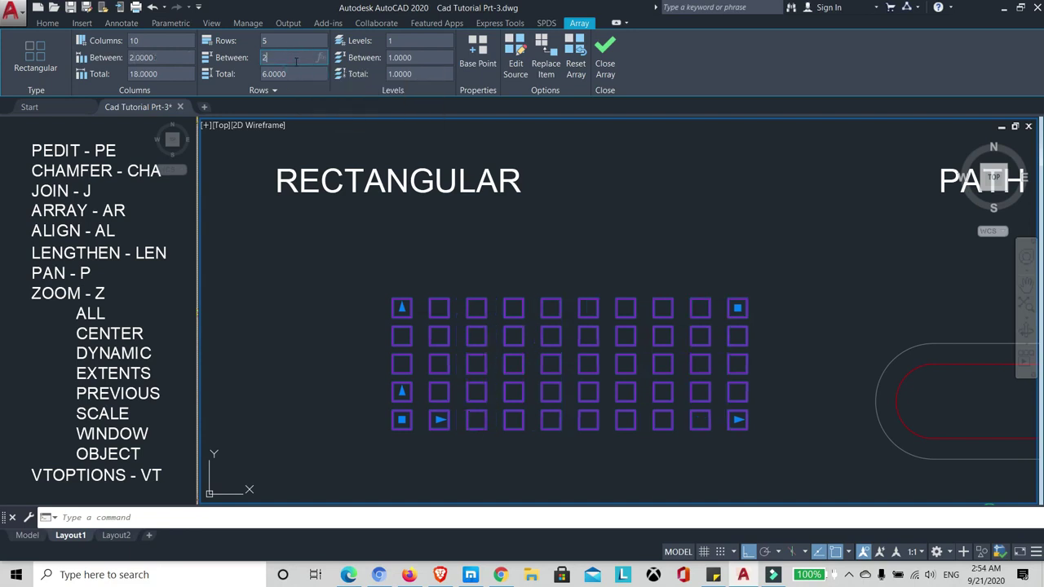
key(Return)
click(403, 238)
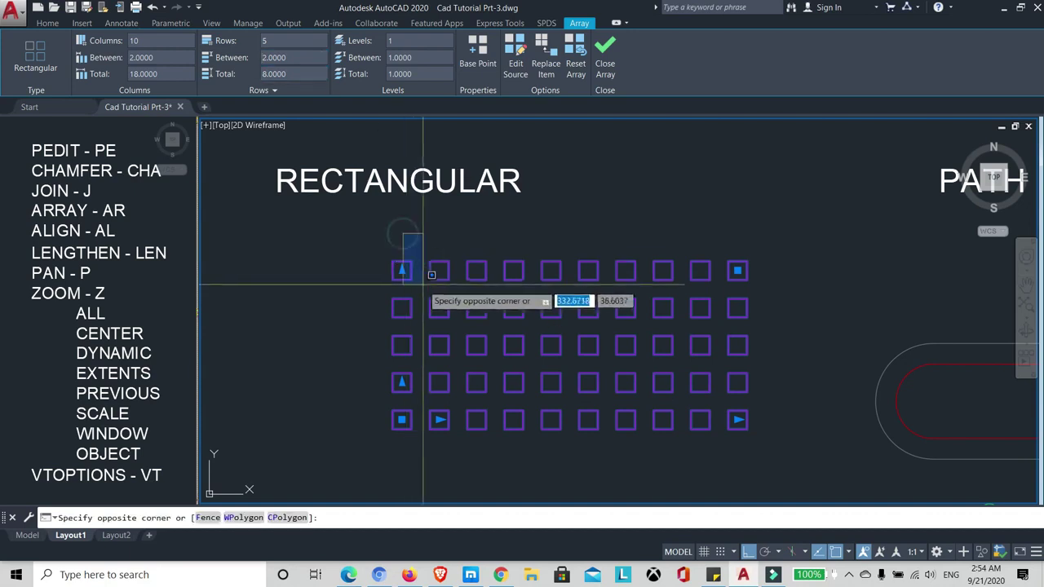
click(413, 282)
- Dimension the horizontal 2.00 spacing between the first two square columns, placed above them
key(Escape)
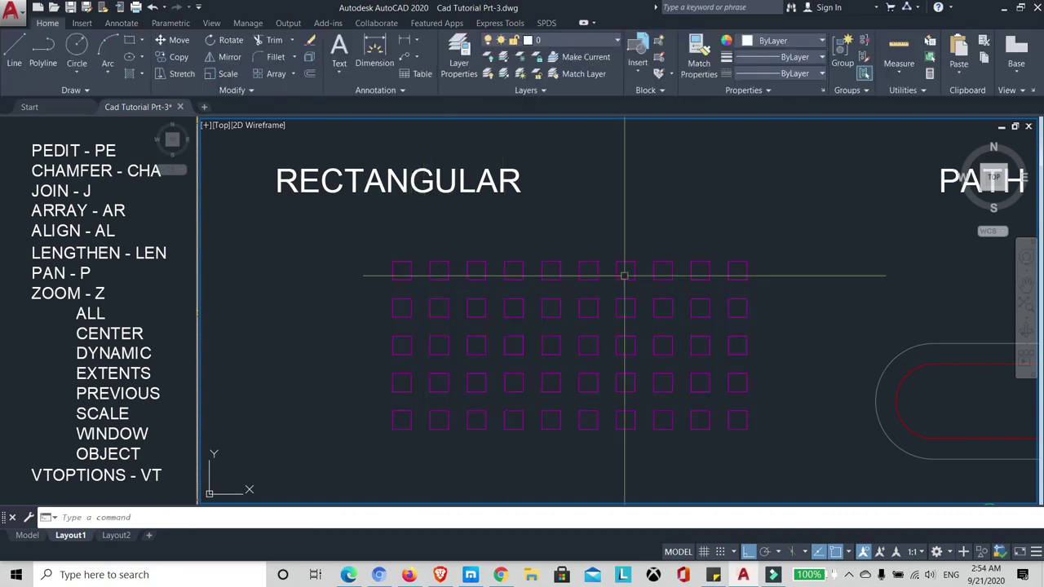
middle_drag(578, 285, 553, 283)
middle_drag(470, 242, 466, 240)
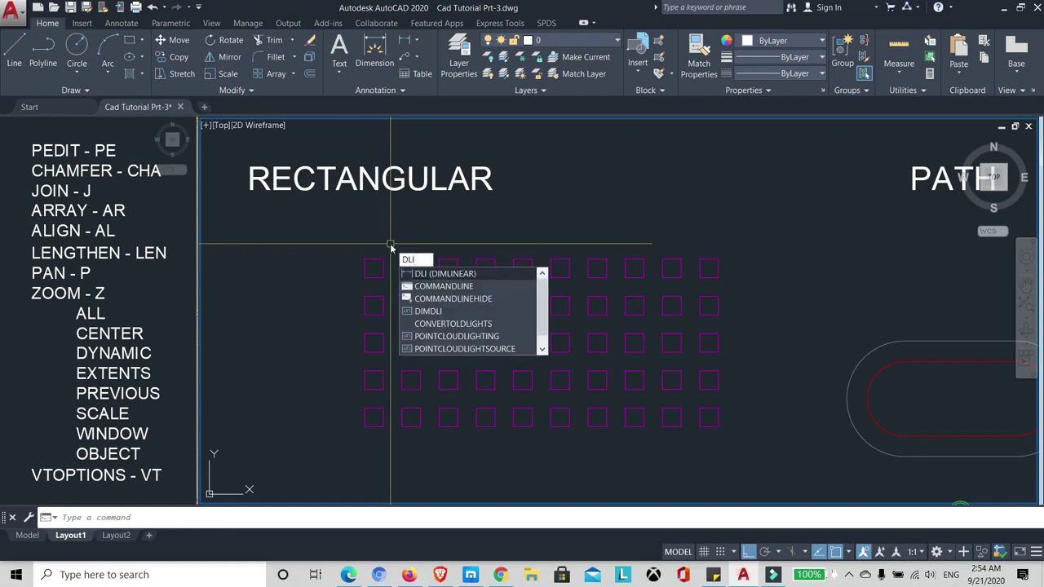
key(Return)
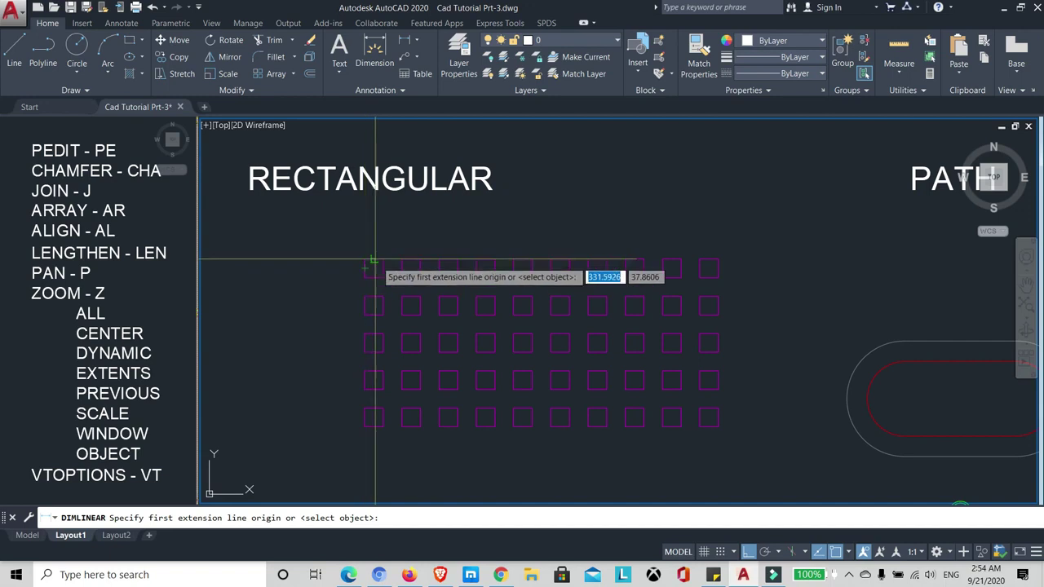
click(366, 261)
click(411, 261)
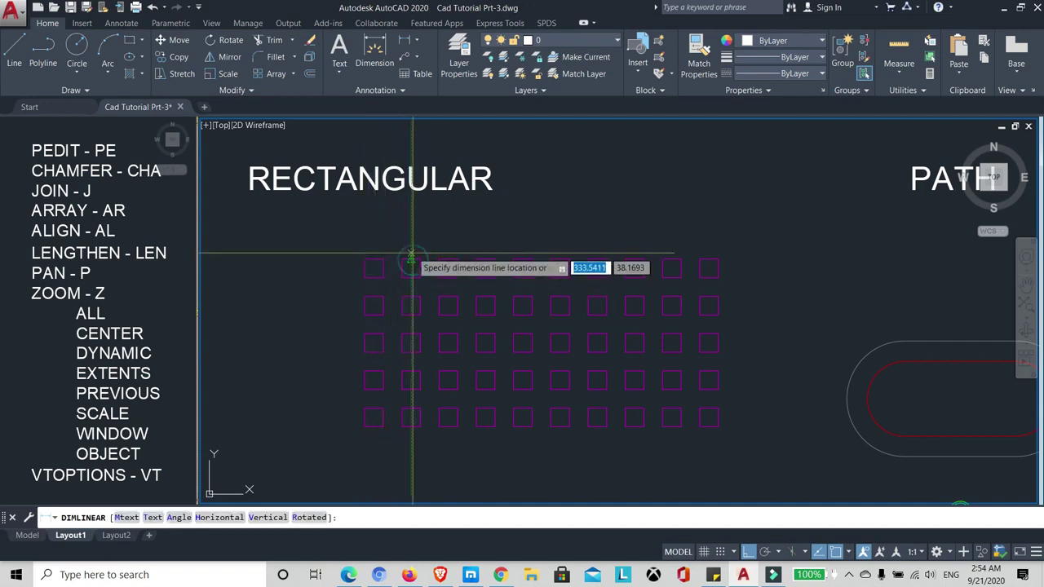
scroll(410, 261, up, 2)
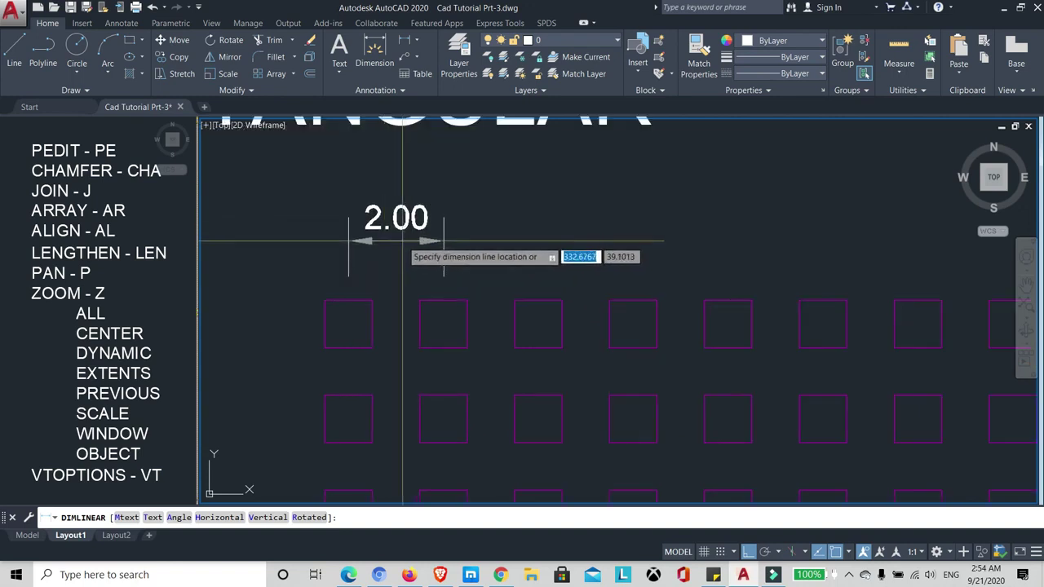
click(387, 233)
- Add the vertical 2.00 row-spacing dimension to the left of the squares
key(Return)
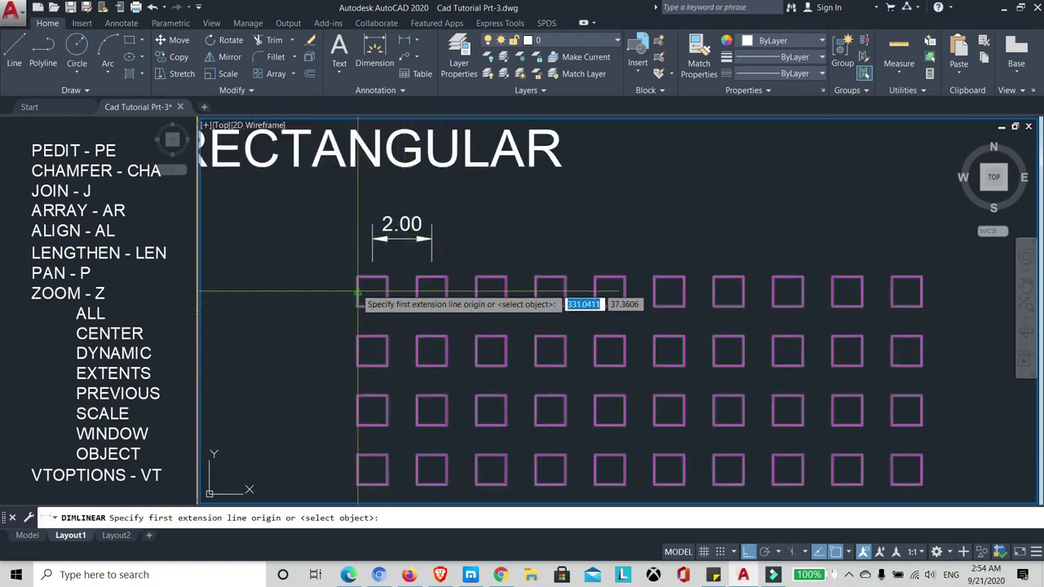
click(357, 291)
click(358, 350)
click(317, 327)
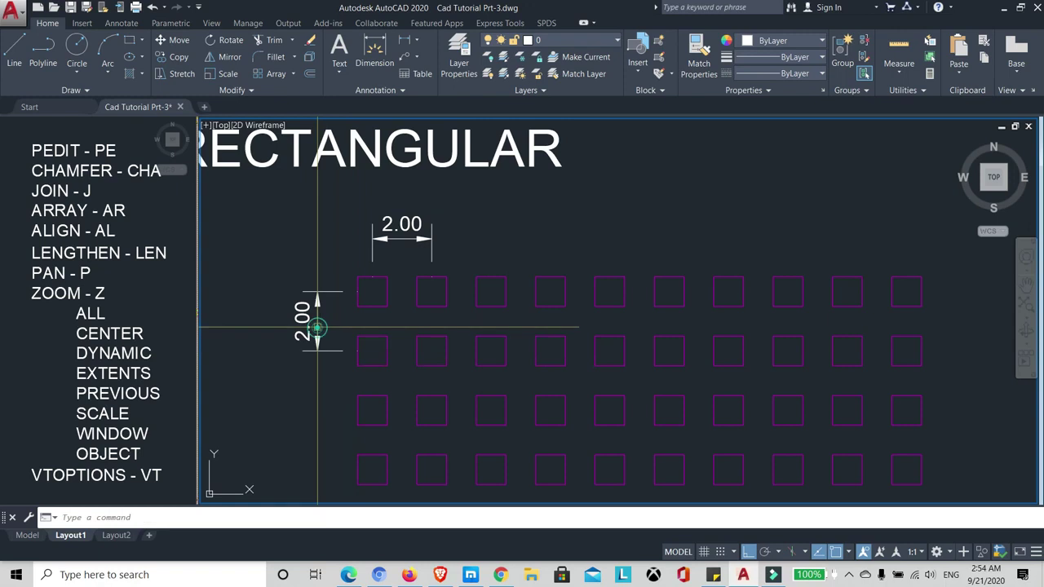
scroll(373, 282, down, 2)
click(449, 280)
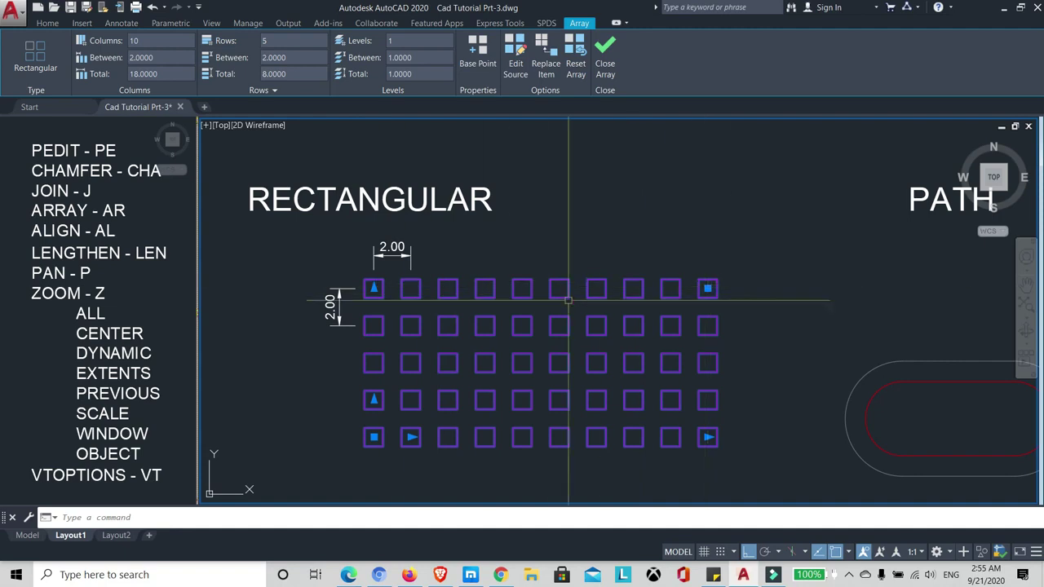
- Dimension the array's overall 18.00 width above the top row of squares with DLI
key(Escape)
text(DLI)
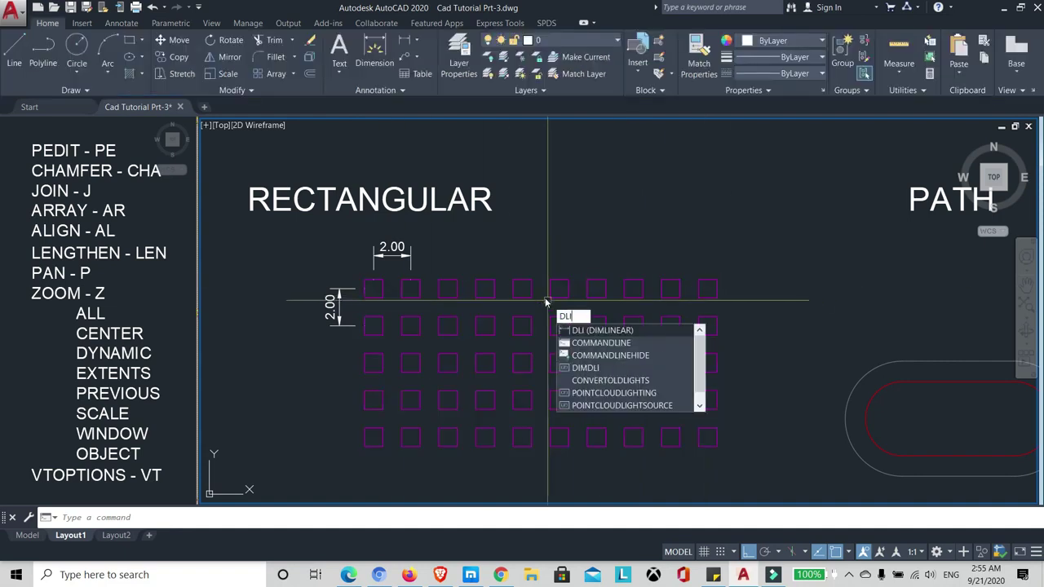
key(Return)
click(374, 279)
click(707, 280)
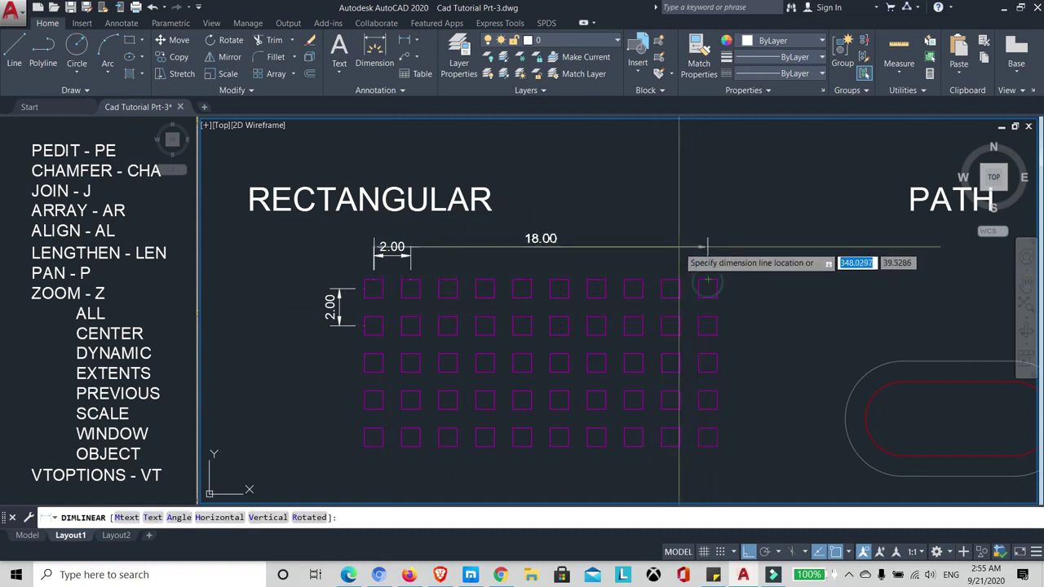
click(676, 231)
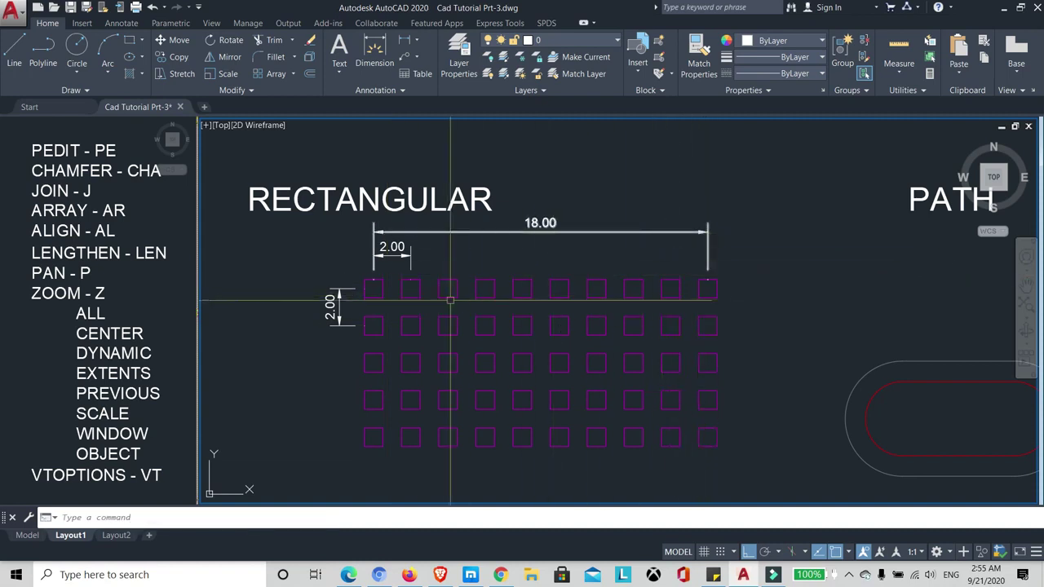
- Add the overall 8.00 height dimension to the left of the array
key(Return)
click(364, 284)
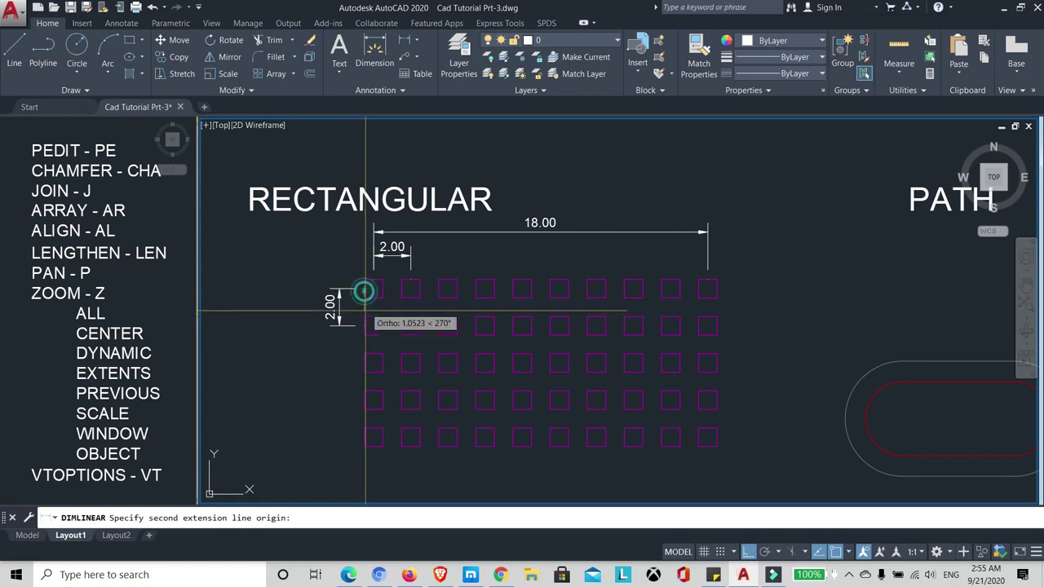
click(364, 432)
click(305, 407)
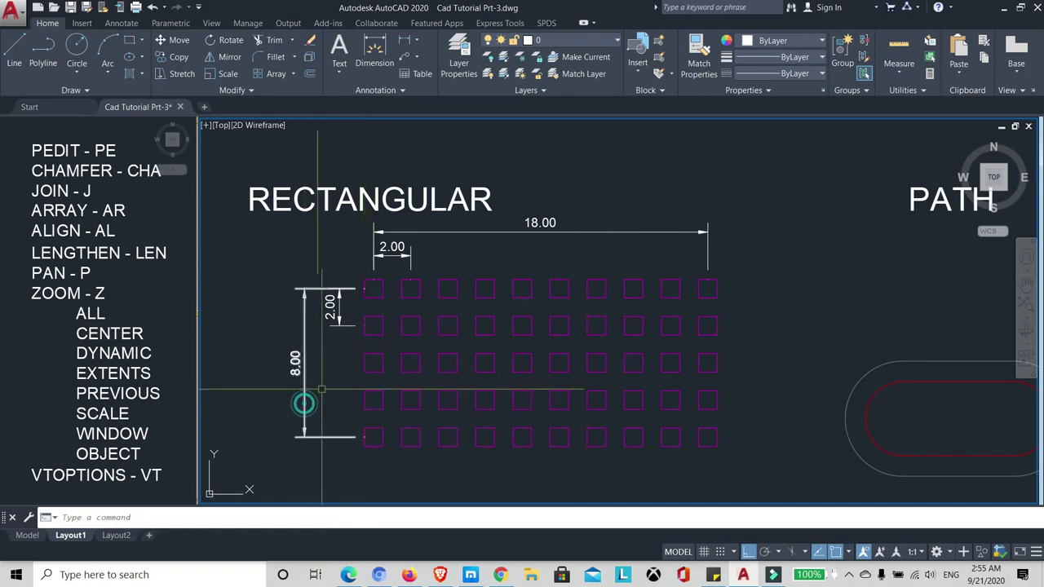
click(487, 280)
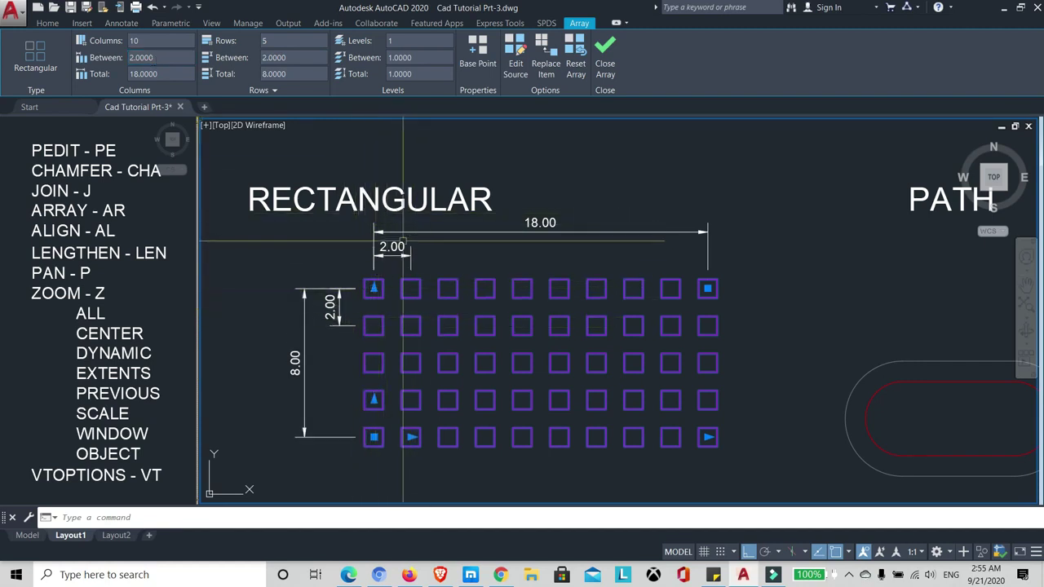
- Deselect the array and zoom to frame the PATH oval and the POLAR circles
scroll(407, 245, down, 1)
scroll(426, 261, up, 1)
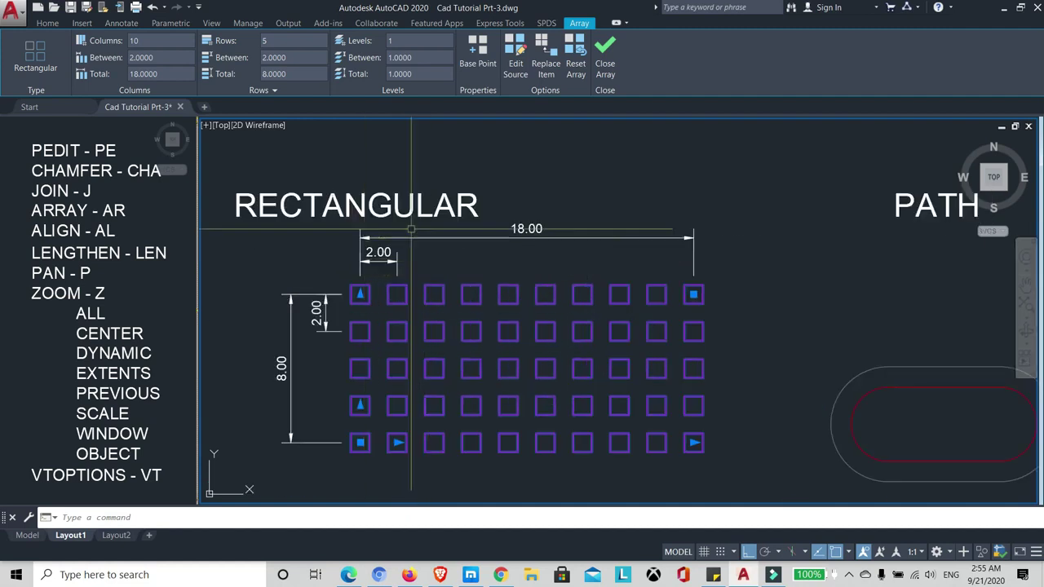
key(Escape)
scroll(420, 273, down, 3)
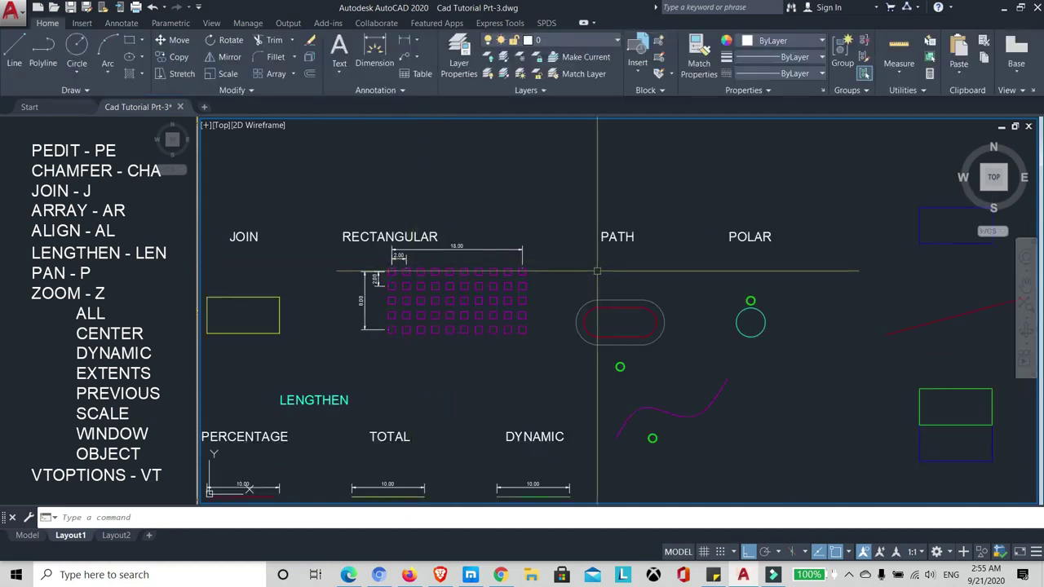
scroll(571, 270, up, 2)
scroll(539, 269, up, 1)
scroll(523, 276, down, 1)
scroll(512, 278, up, 1)
scroll(508, 277, down, 1)
scroll(509, 276, up, 2)
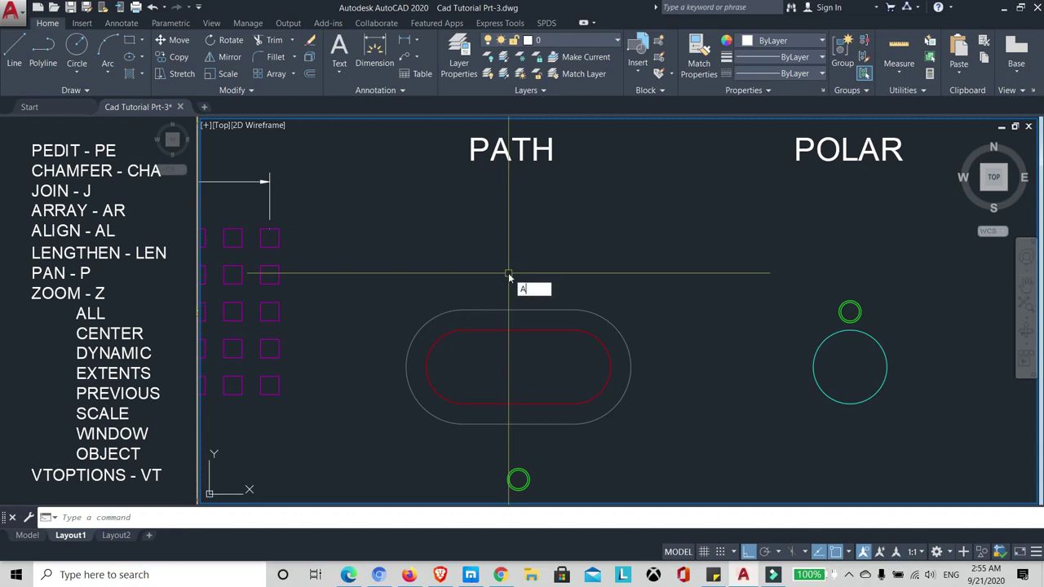
- Path-array the small green circle around the outer rounded outline: 17 circles spaced 1.8 apart
text(R)
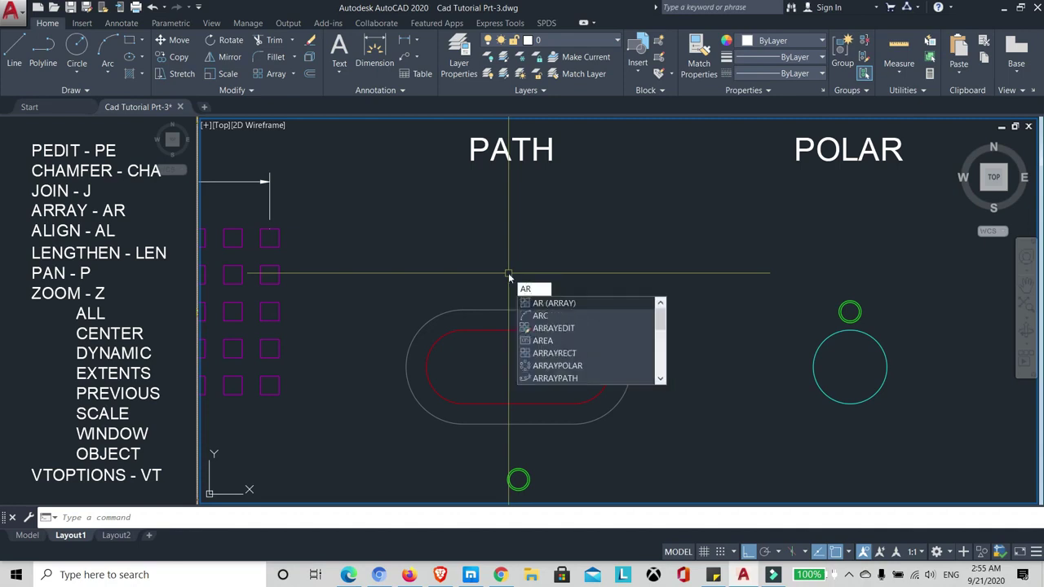
key(Return)
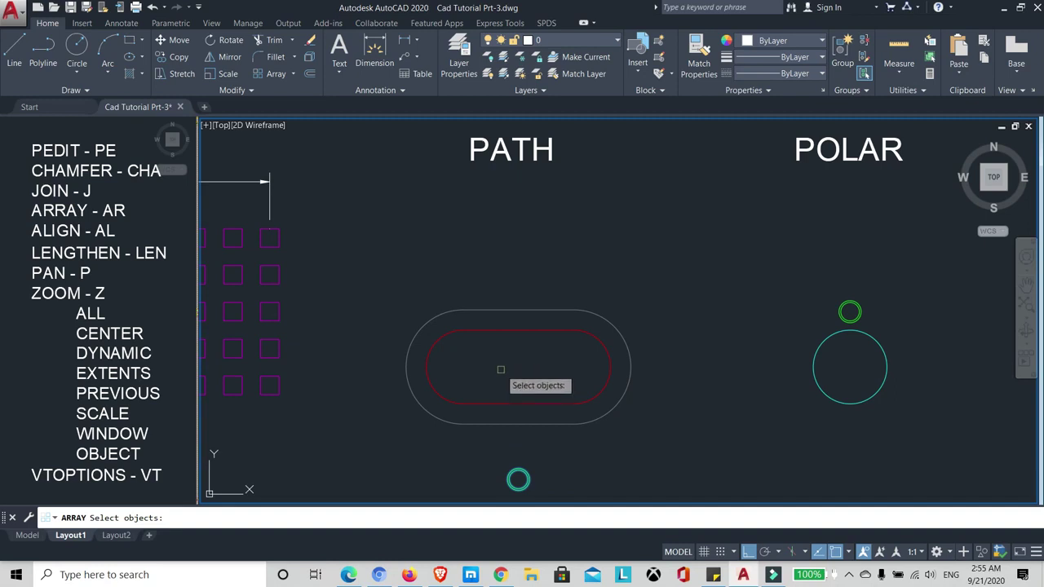
key(Return)
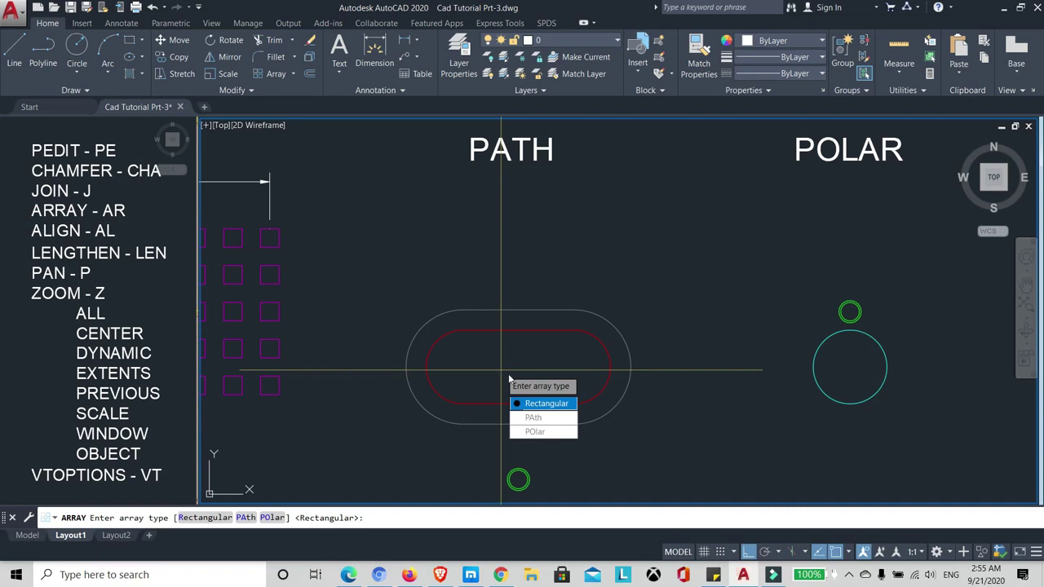
click(535, 419)
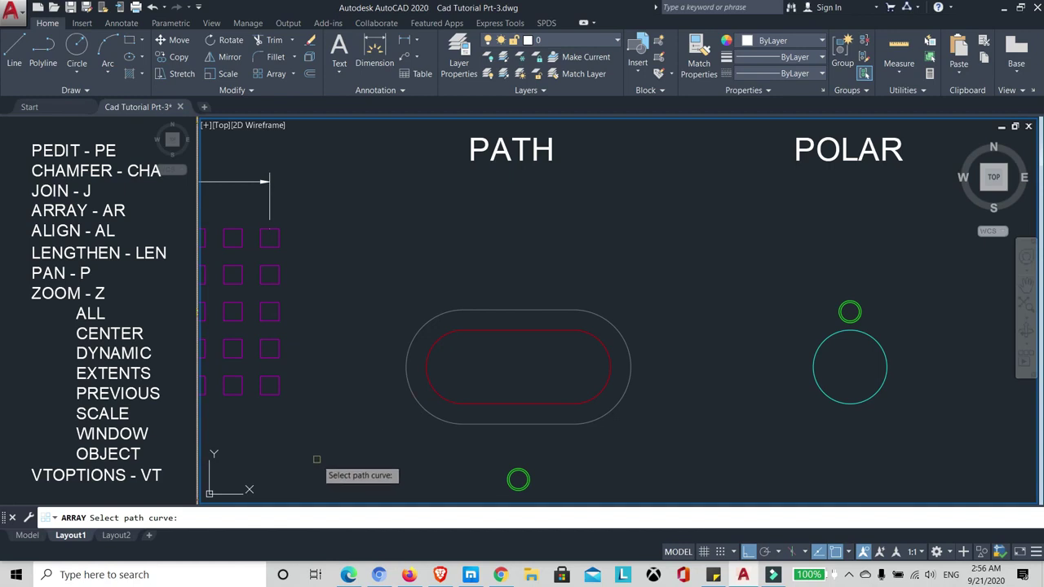
scroll(534, 441, down, 1)
scroll(534, 440, up, 1)
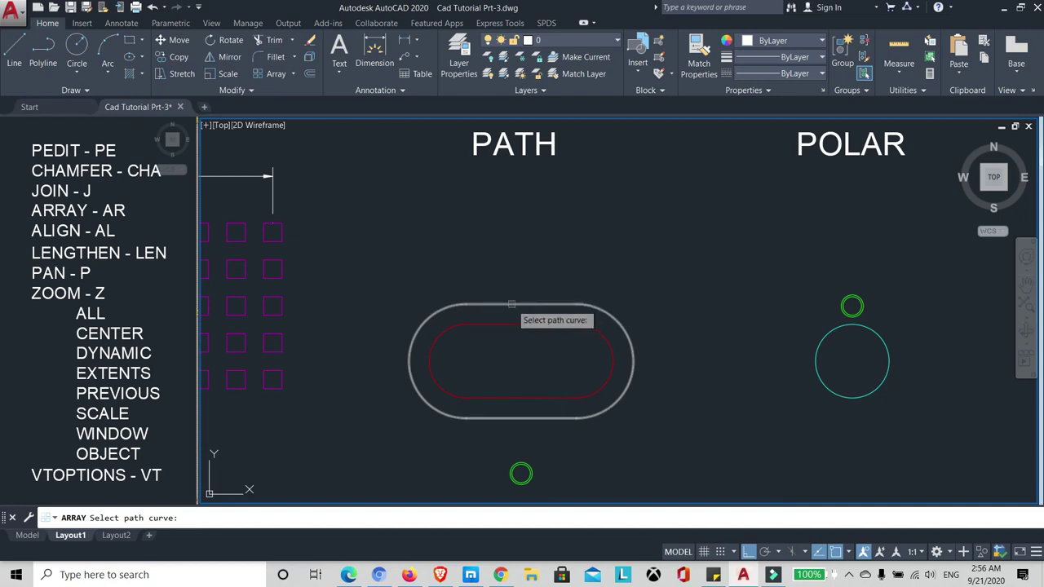
click(513, 305)
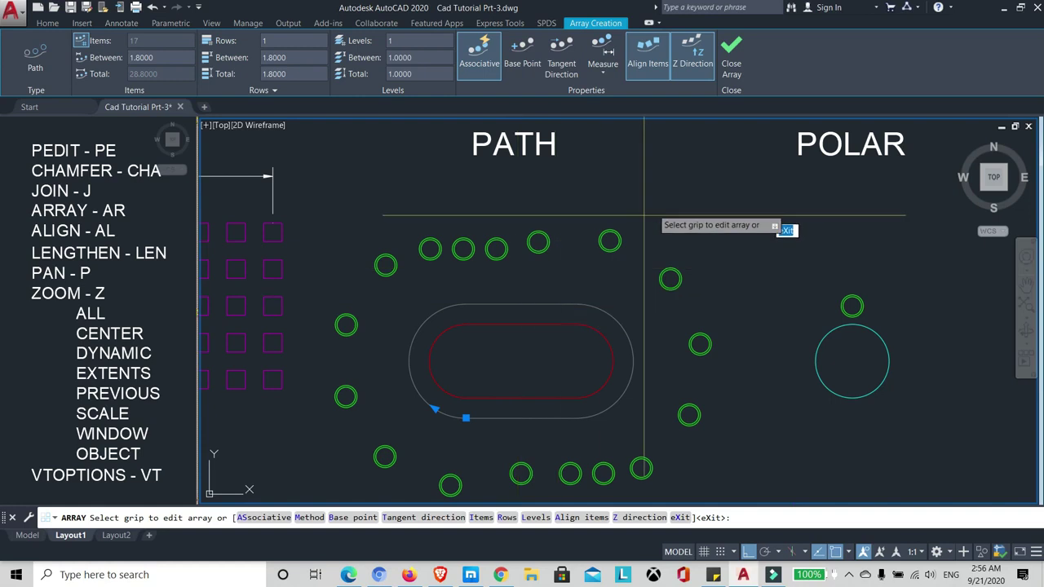
click(731, 65)
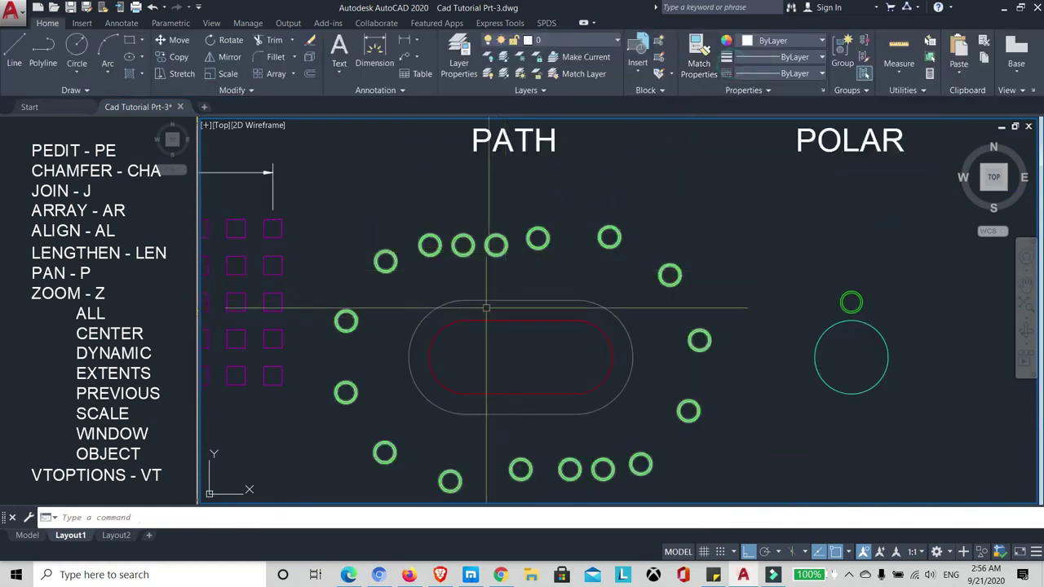
middle_drag(506, 282, 511, 259)
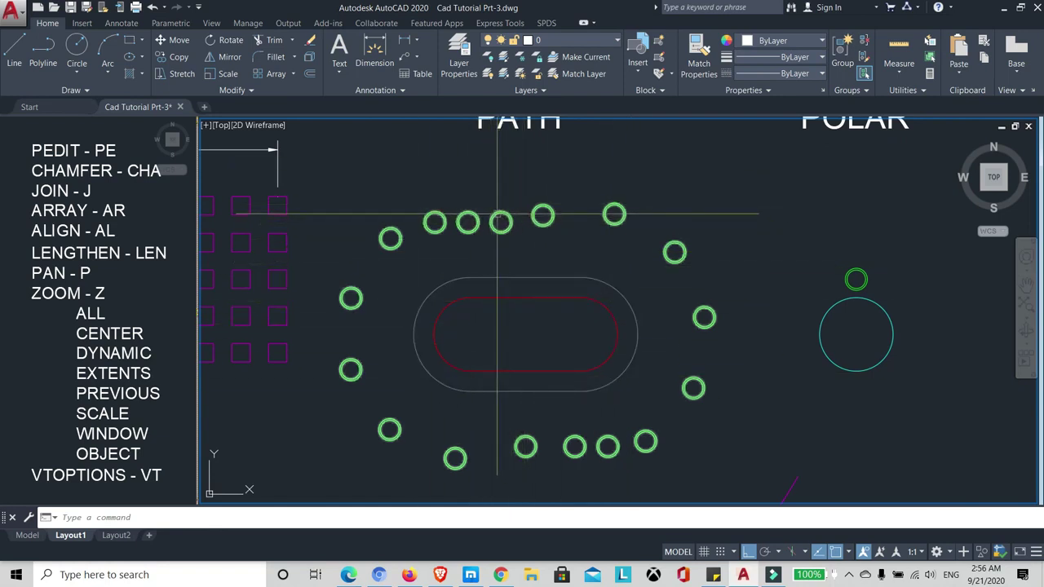
- Set the circle's centre as the path array's base point so circles sit on the outline
click(440, 382)
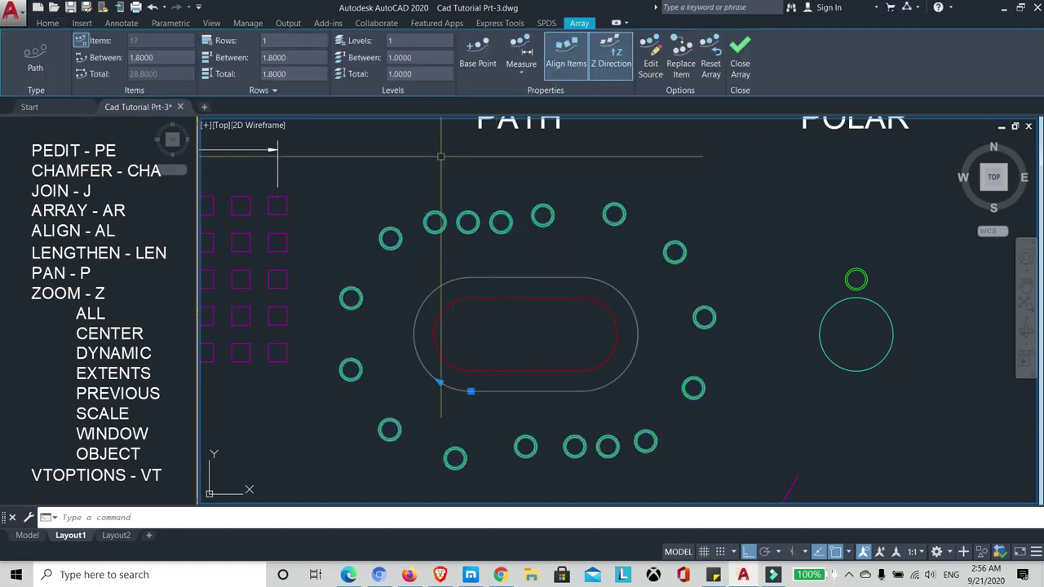
click(477, 66)
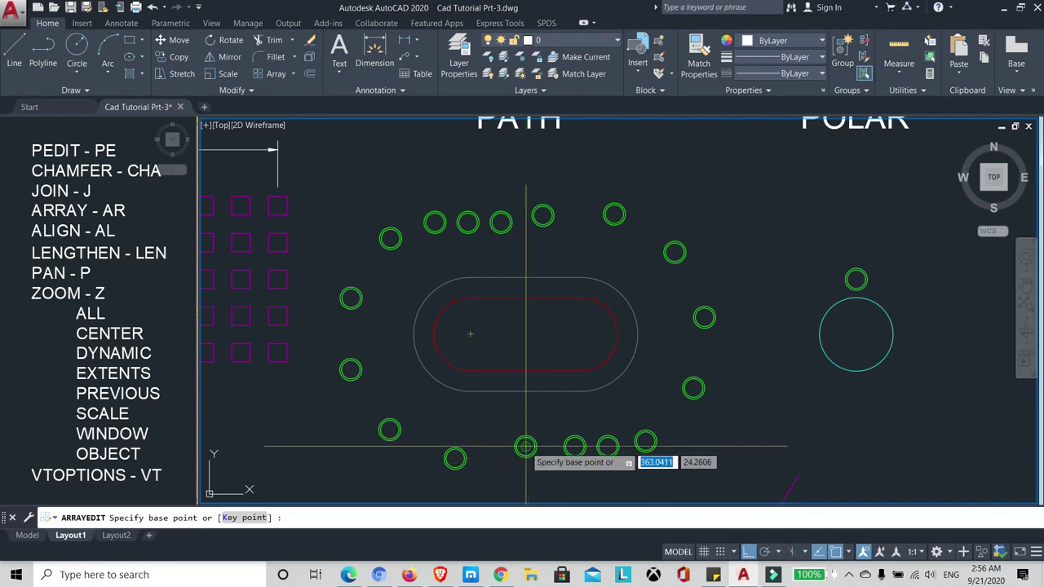
click(526, 446)
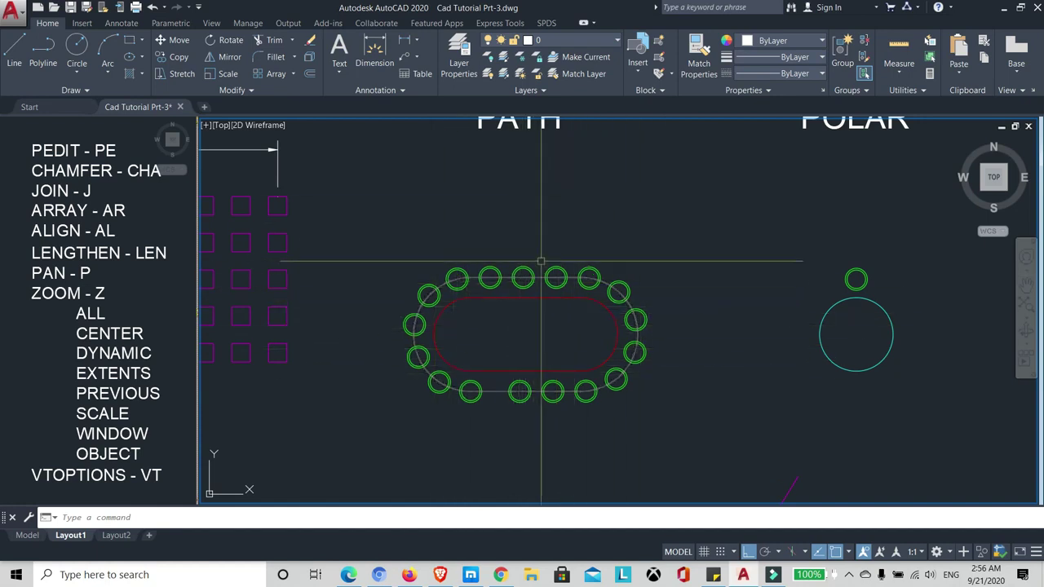
scroll(566, 298, up, 2)
scroll(494, 259, down, 2)
scroll(494, 260, up, 2)
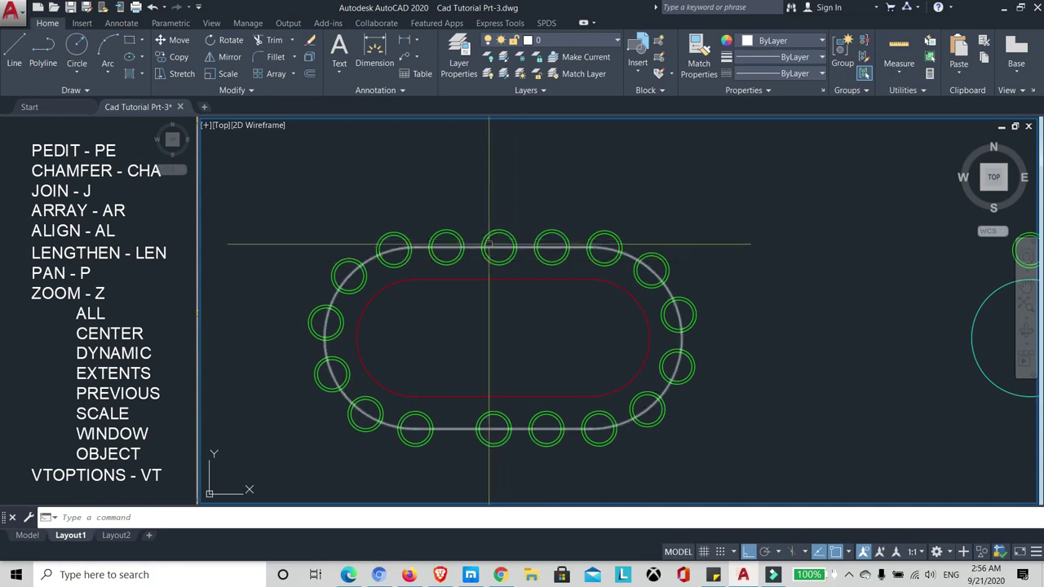
scroll(587, 262, down, 2)
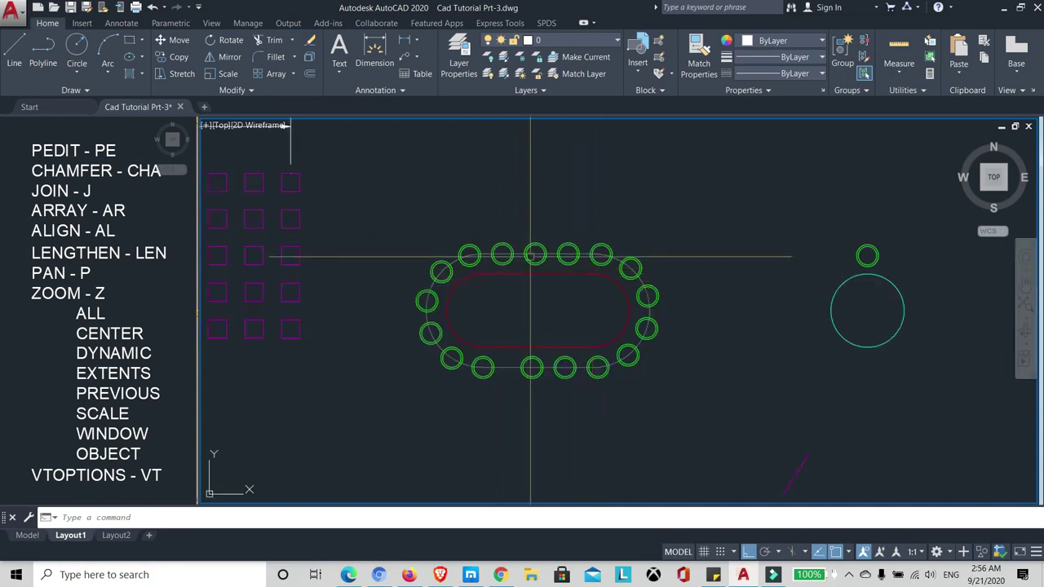
scroll(531, 256, up, 2)
scroll(620, 286, down, 2)
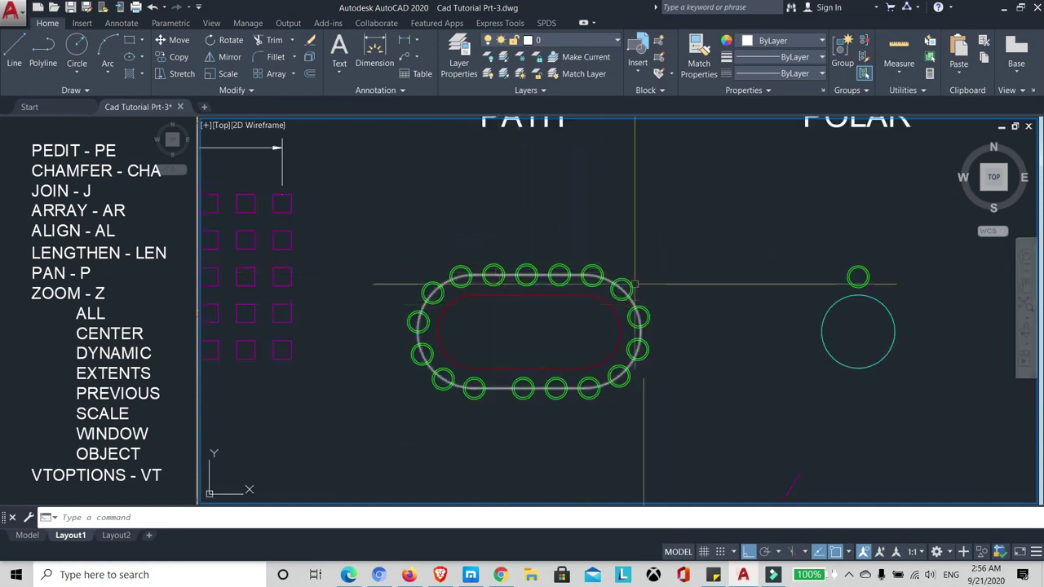
scroll(571, 261, up, 2)
scroll(514, 253, down, 2)
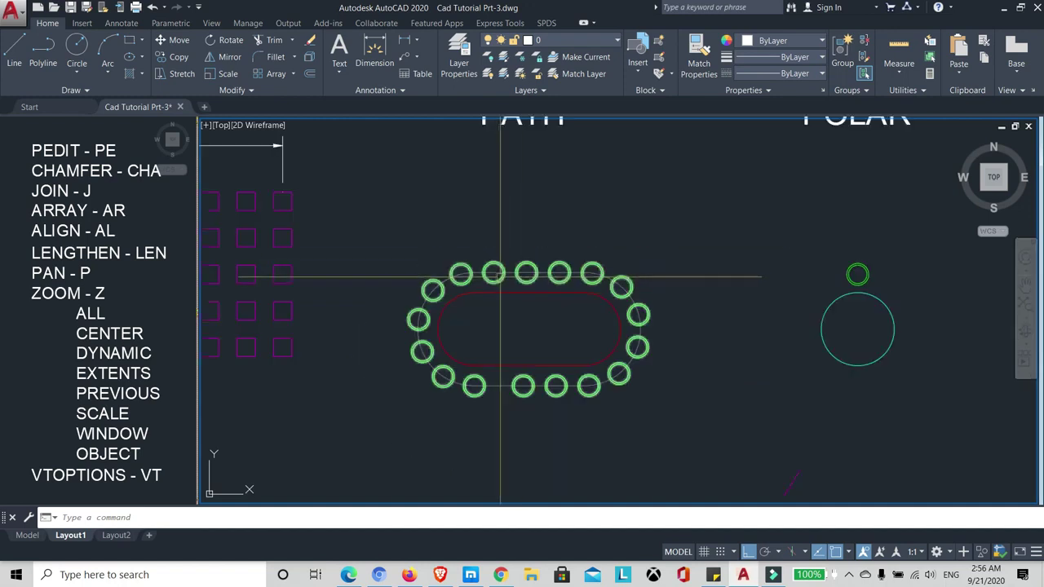
scroll(539, 281, up, 1)
scroll(543, 283, down, 1)
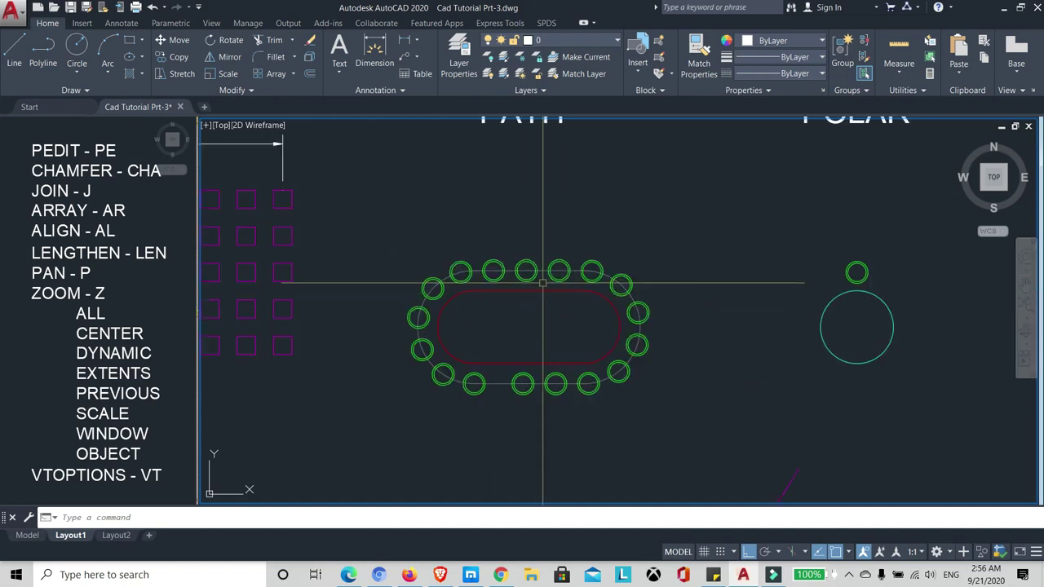
scroll(544, 275, up, 2)
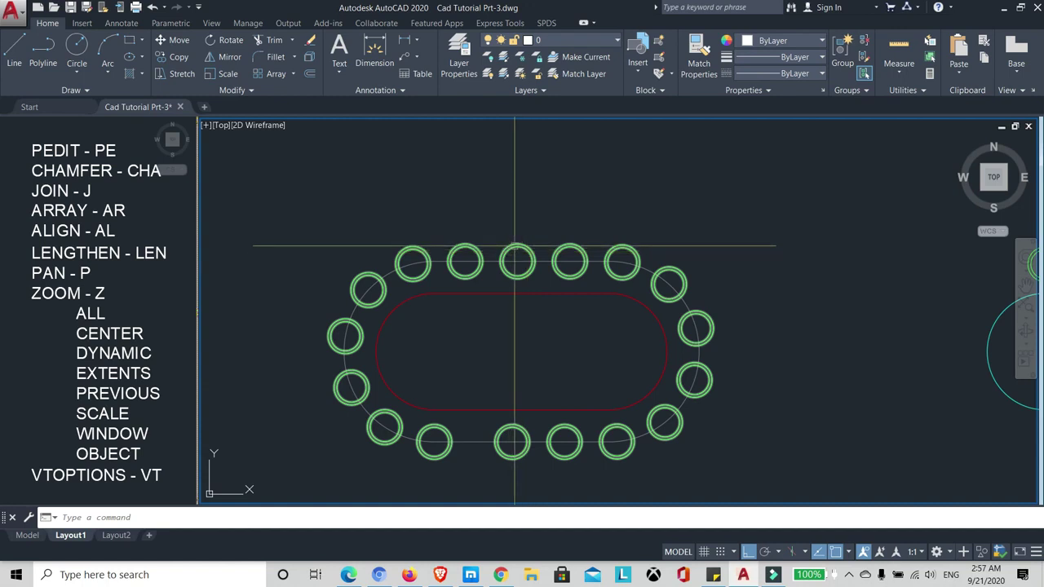
- Switch the slot path array's spacing method from Measure to Divide
click(515, 244)
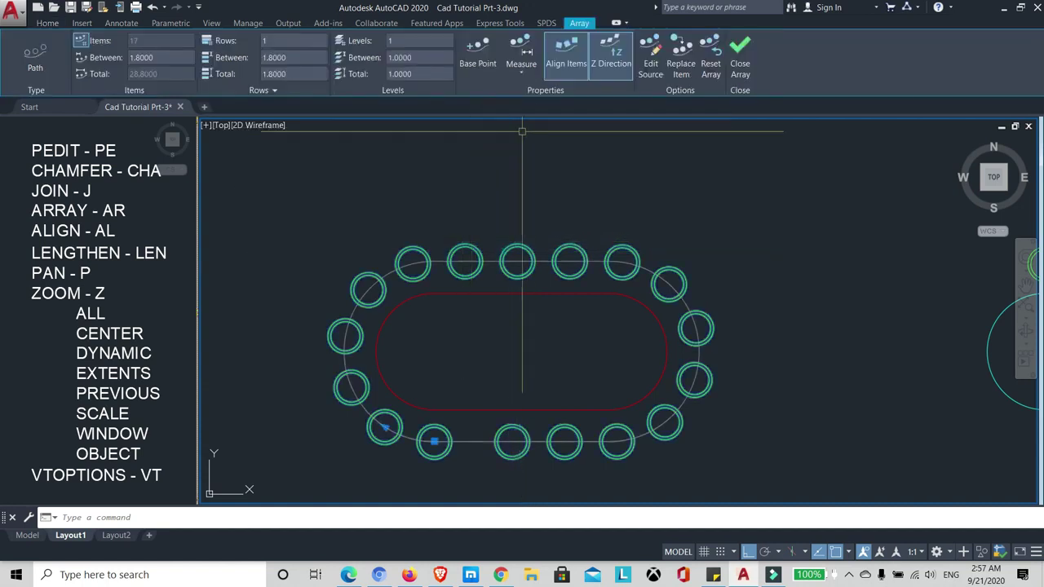
click(520, 73)
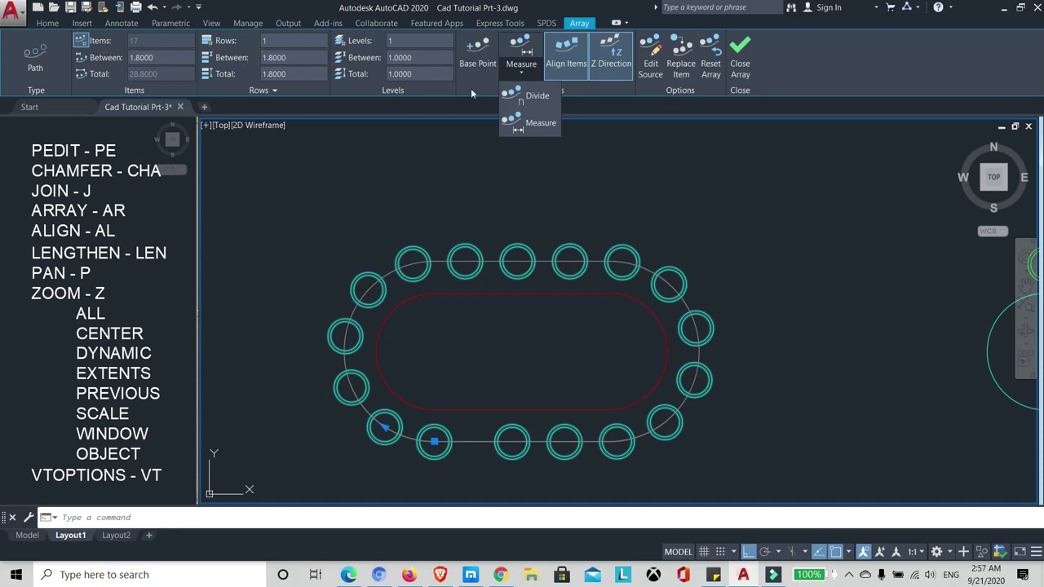
click(532, 98)
key(Return)
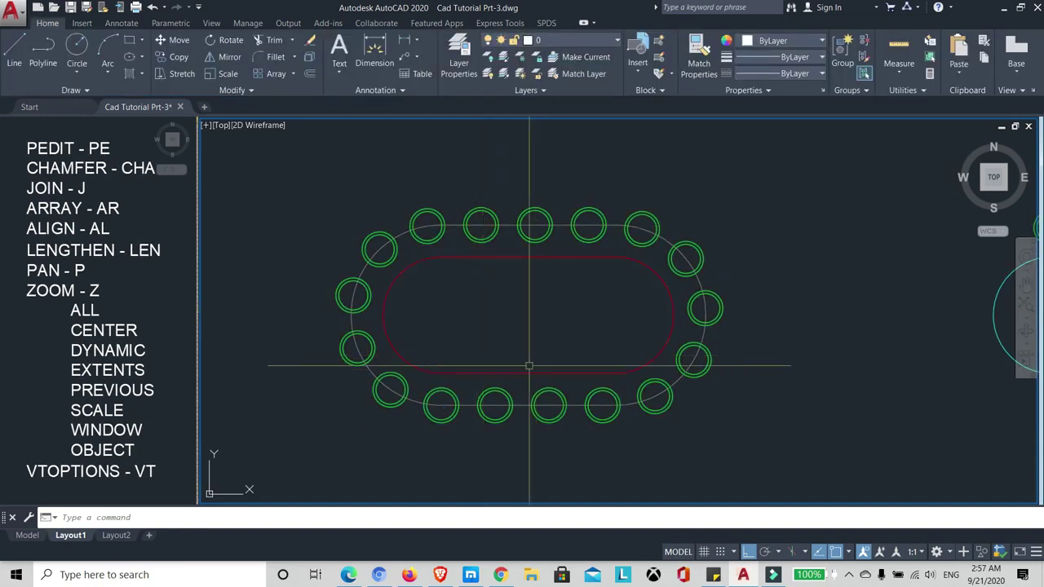
- Reduce the slot path array to 12 circles, spaced 2.6232 apart
click(422, 209)
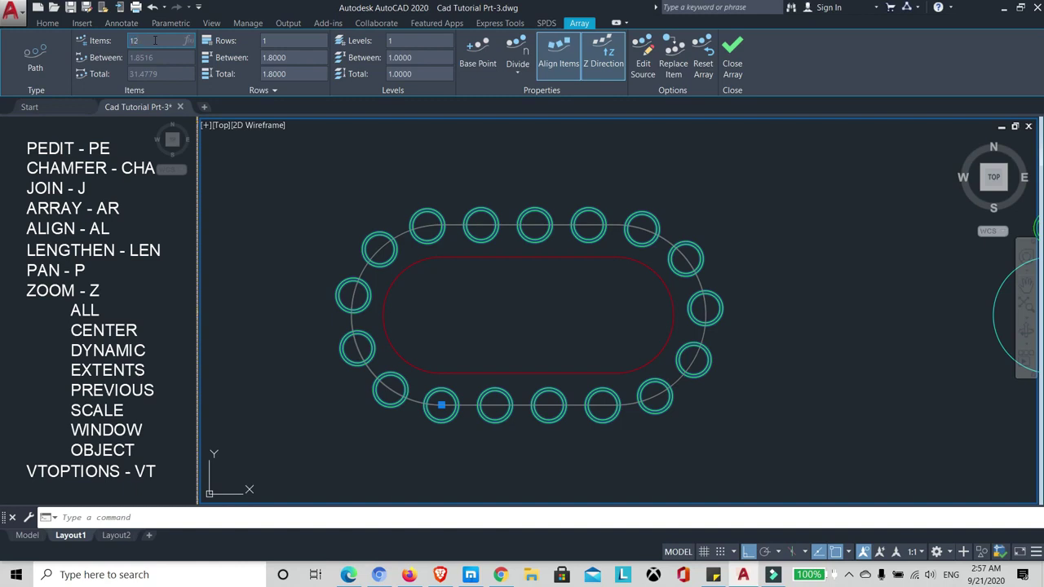
key(Return)
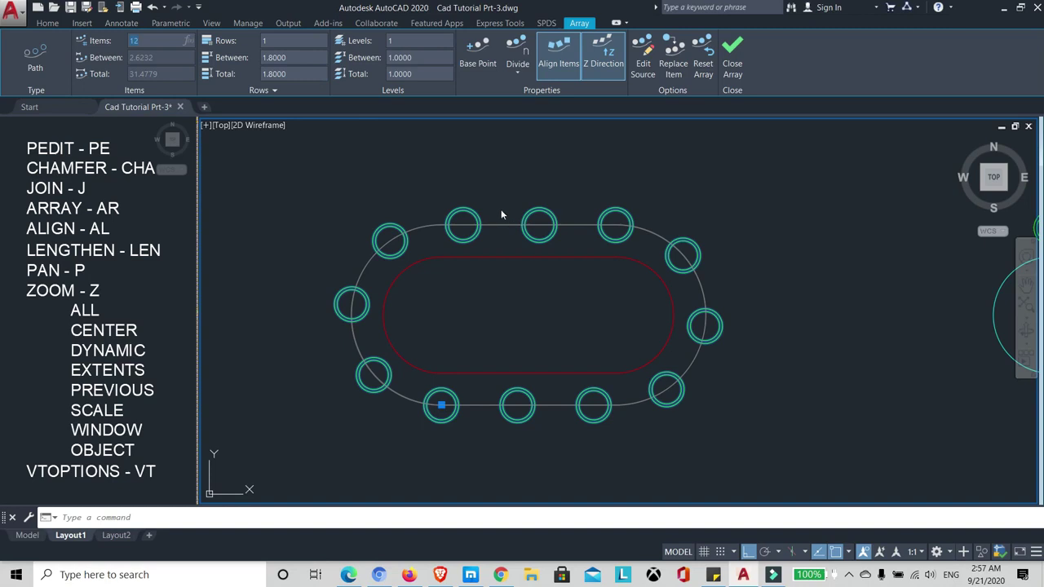
click(504, 197)
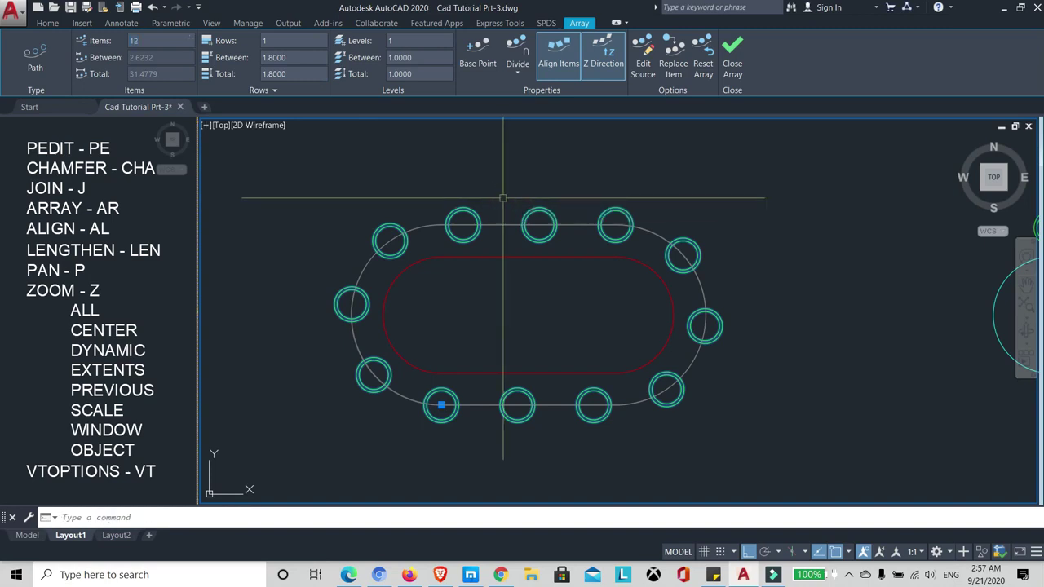
scroll(506, 230, down, 5)
scroll(501, 227, up, 4)
scroll(496, 245, down, 3)
scroll(485, 256, up, 3)
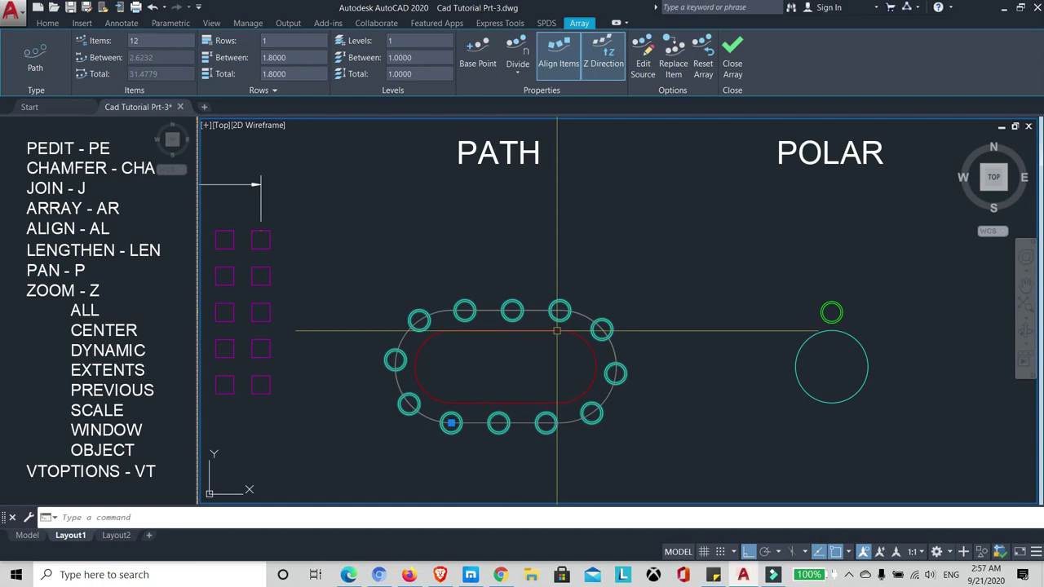
- Exit the 12-circle array edit and frame the wavy purple spline with its small circle
middle_drag(485, 271, 454, 272)
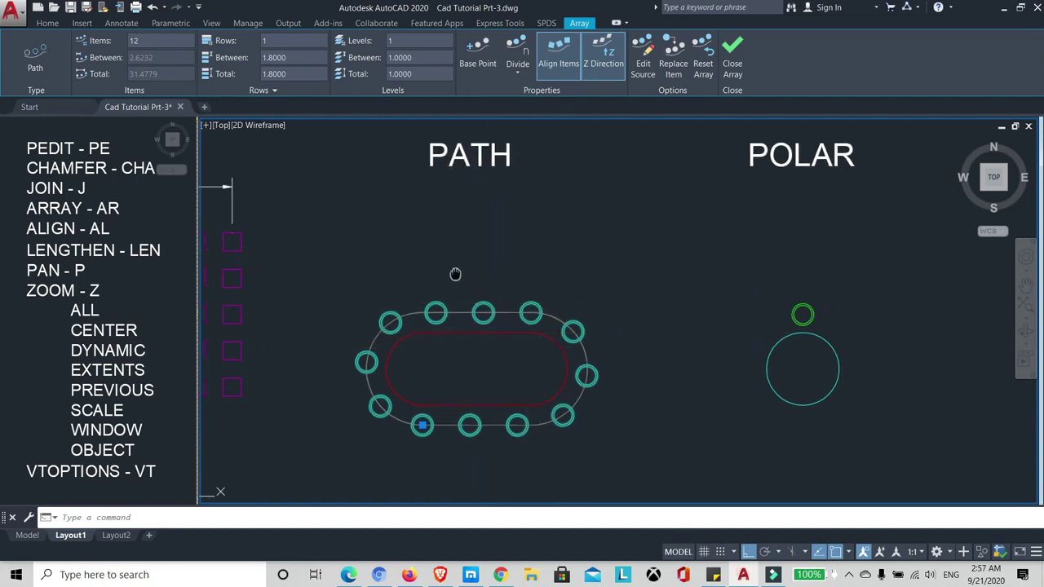
scroll(532, 261, down, 2)
key(Escape)
scroll(490, 338, up, 2)
scroll(498, 349, down, 2)
scroll(498, 350, up, 2)
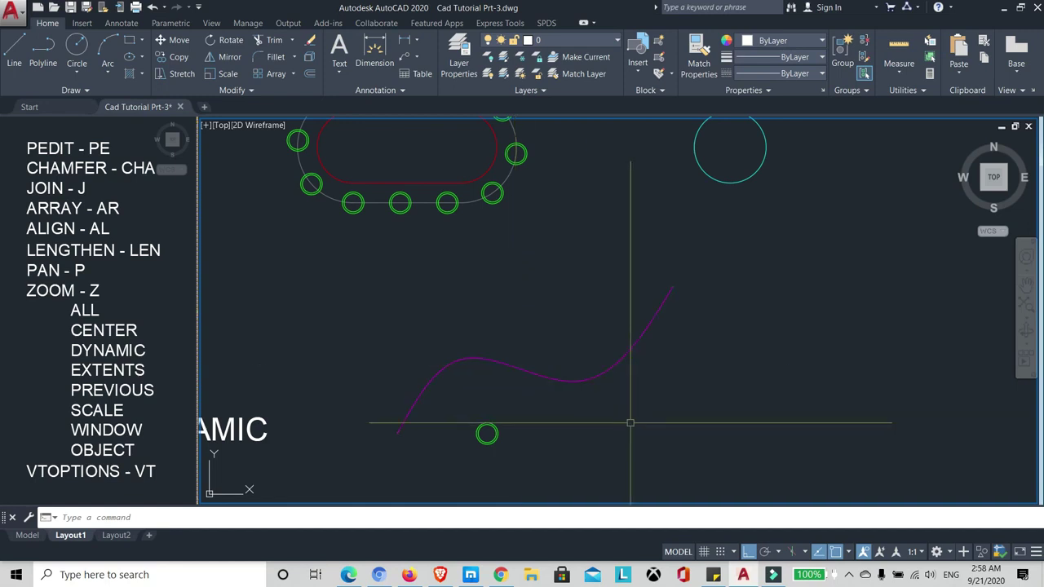
- Array the small green circle along the wavy purple spline as a path array
key(Return)
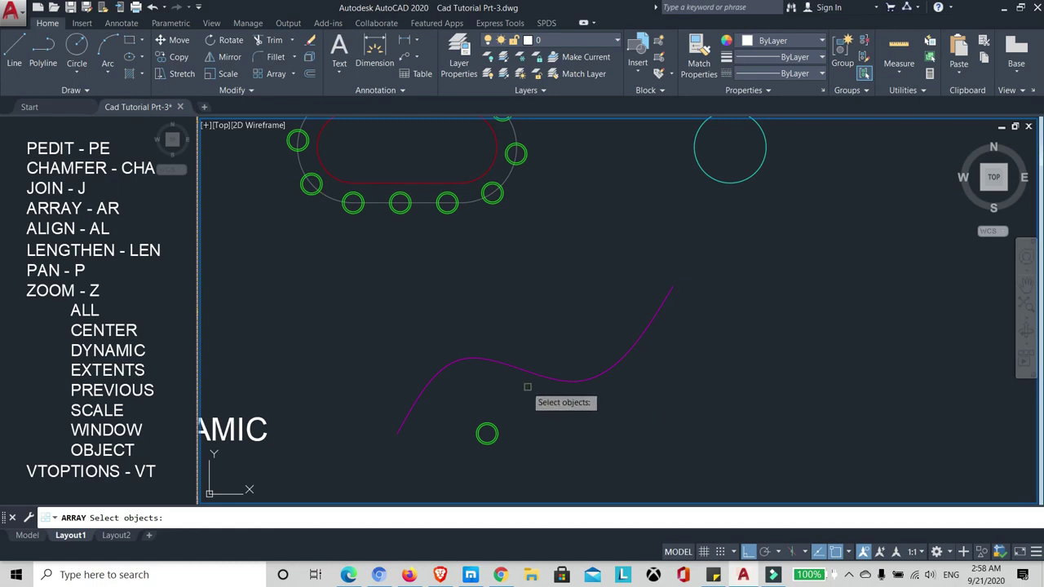
click(485, 429)
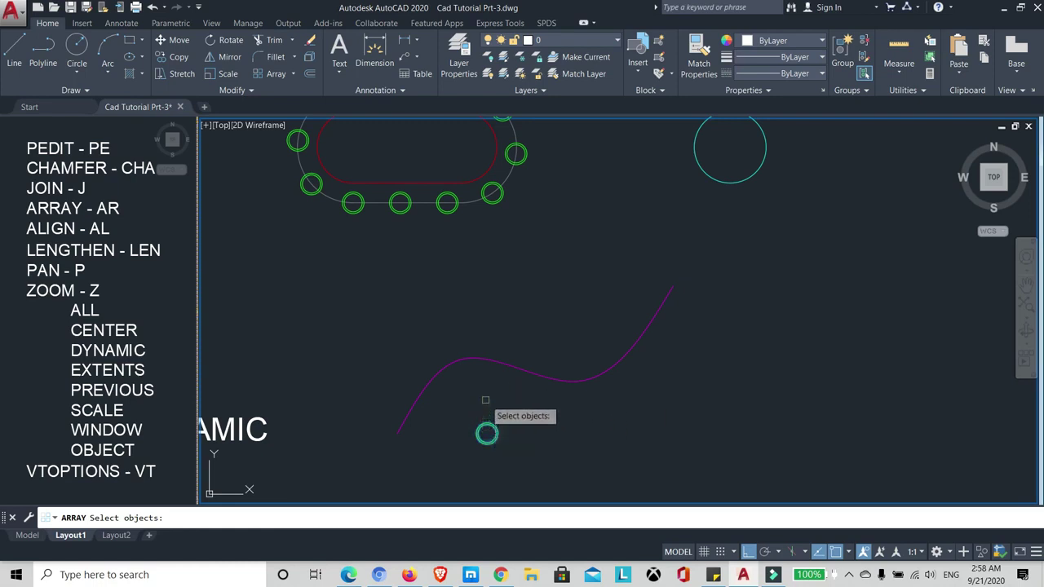
key(Return)
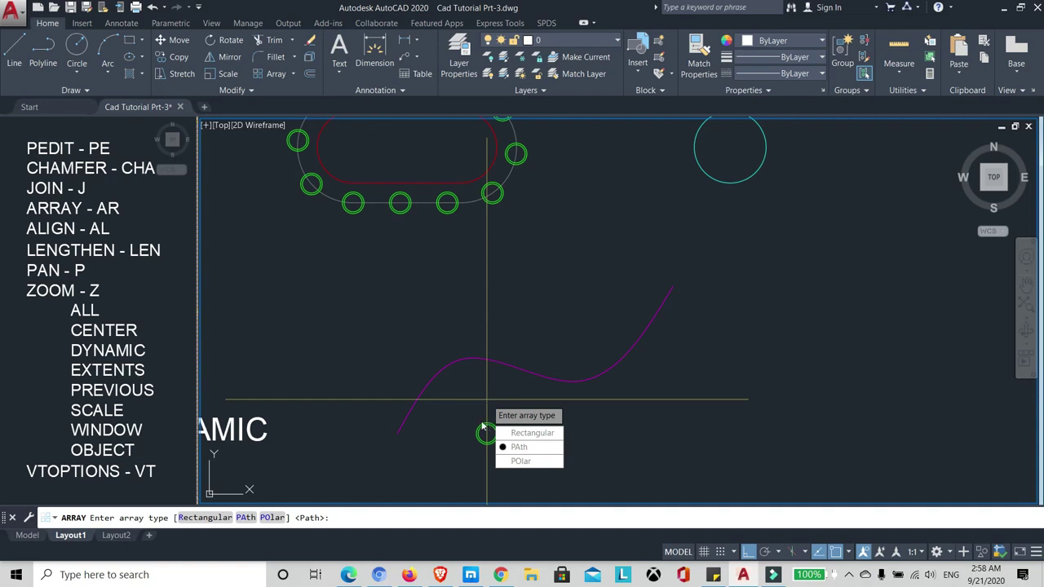
click(529, 452)
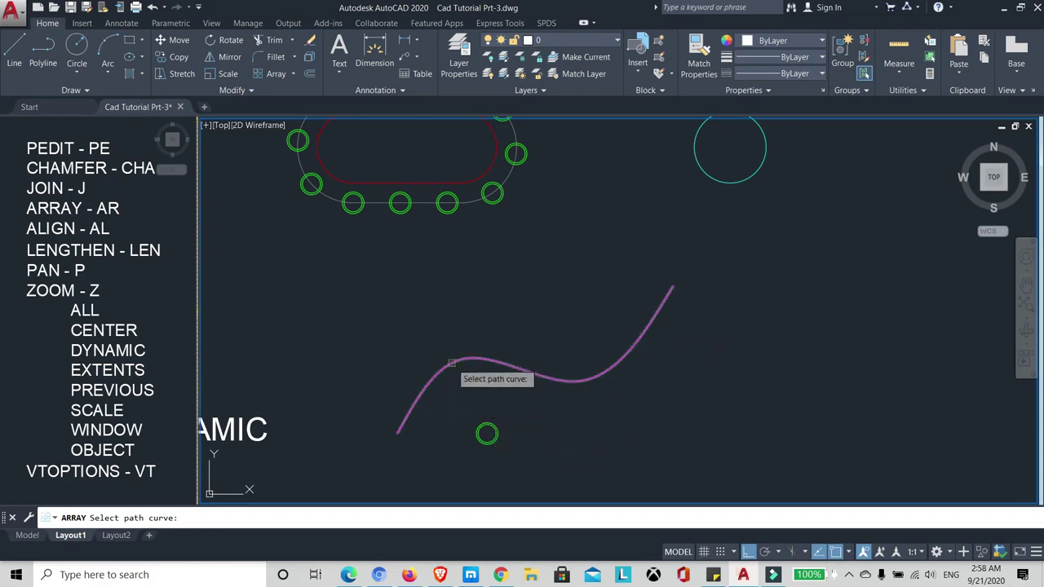
click(451, 363)
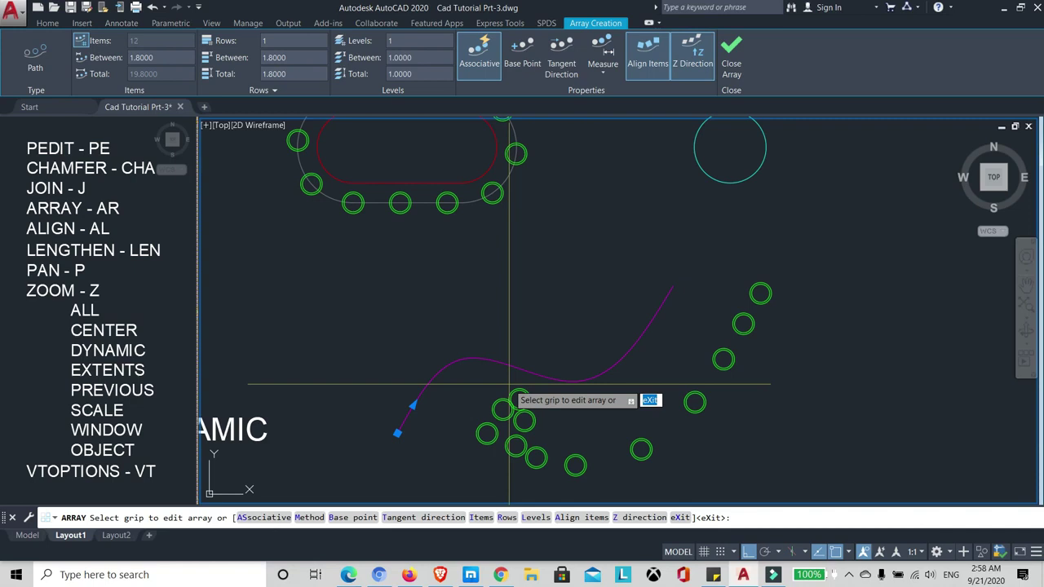
key(Return)
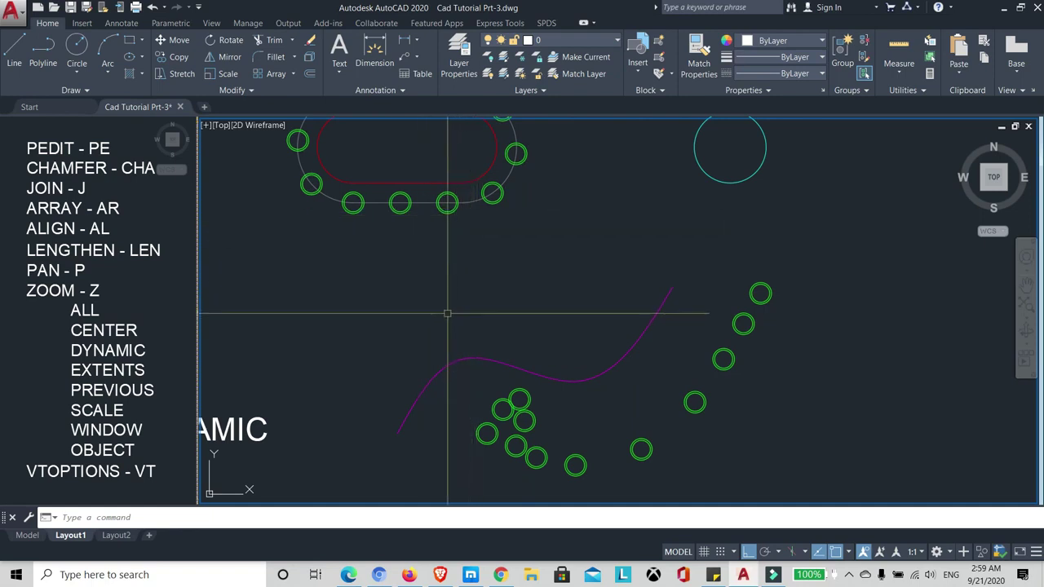
- Move the spline array's base point to the circle centre so circles sit on the curve
click(523, 404)
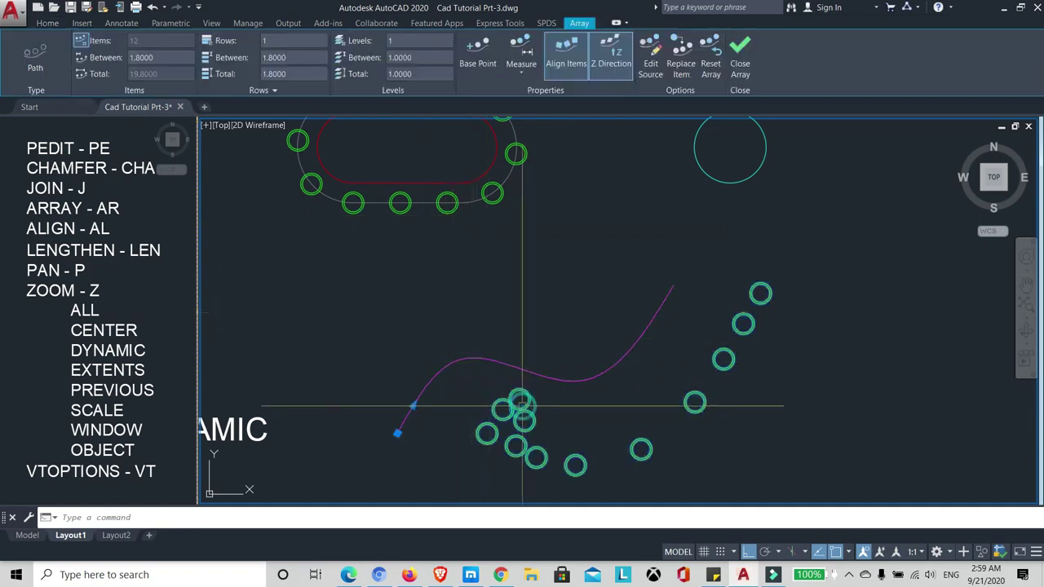
click(478, 65)
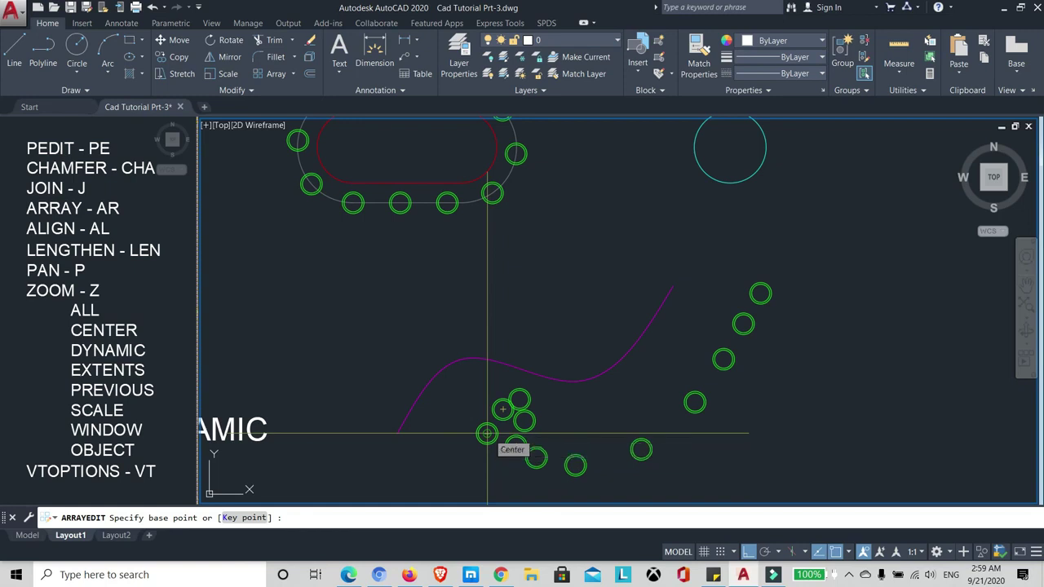
click(487, 434)
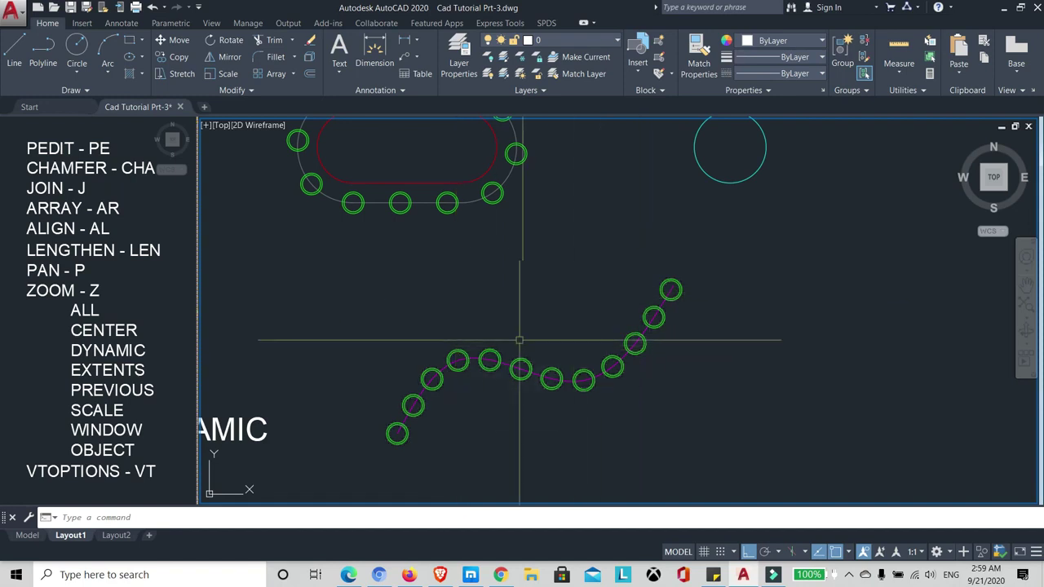
click(457, 359)
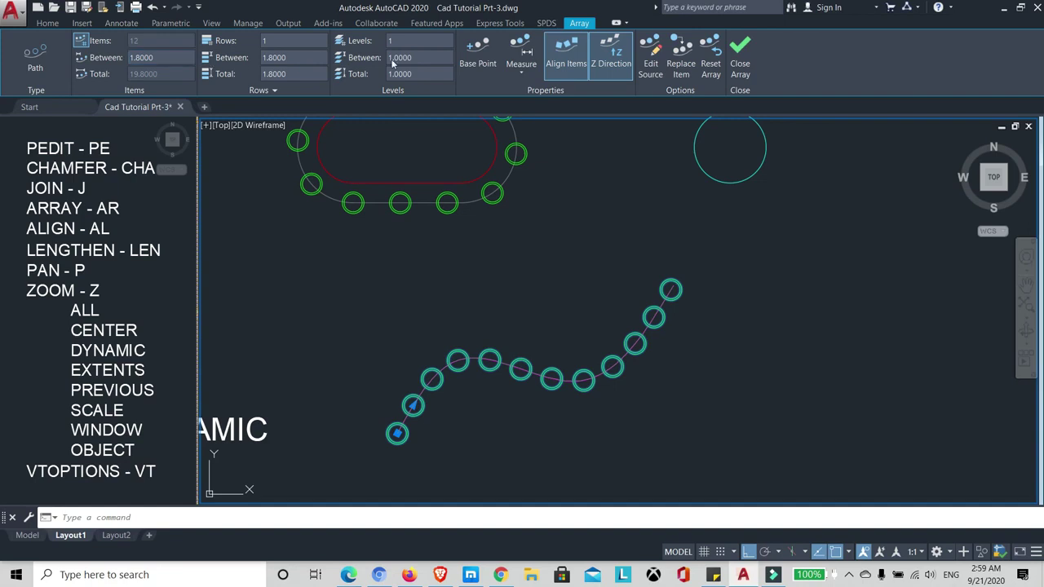
- Change the spline array's spacing to Divide and cut it to 8 items
click(520, 73)
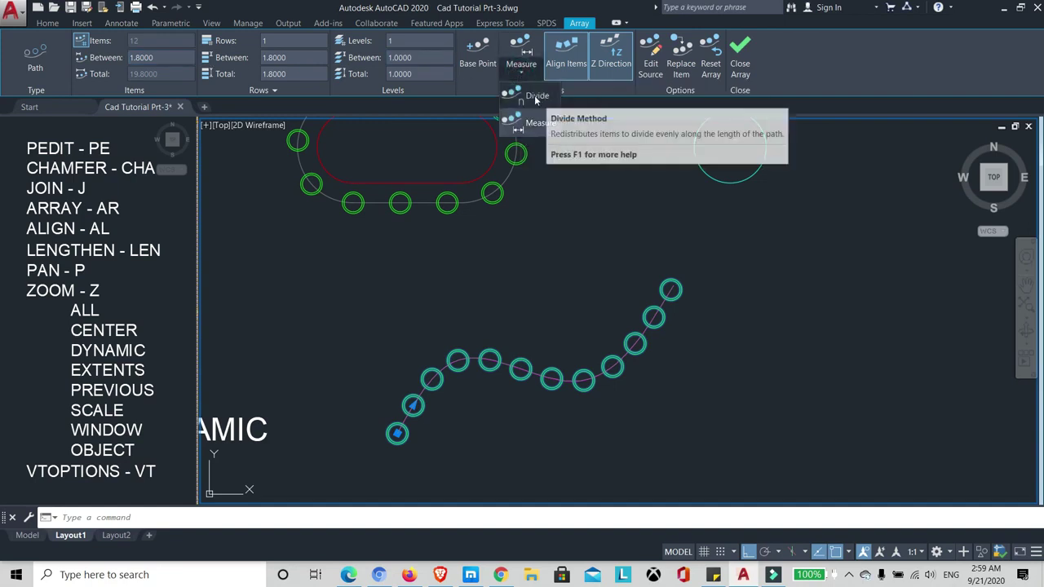
click(546, 99)
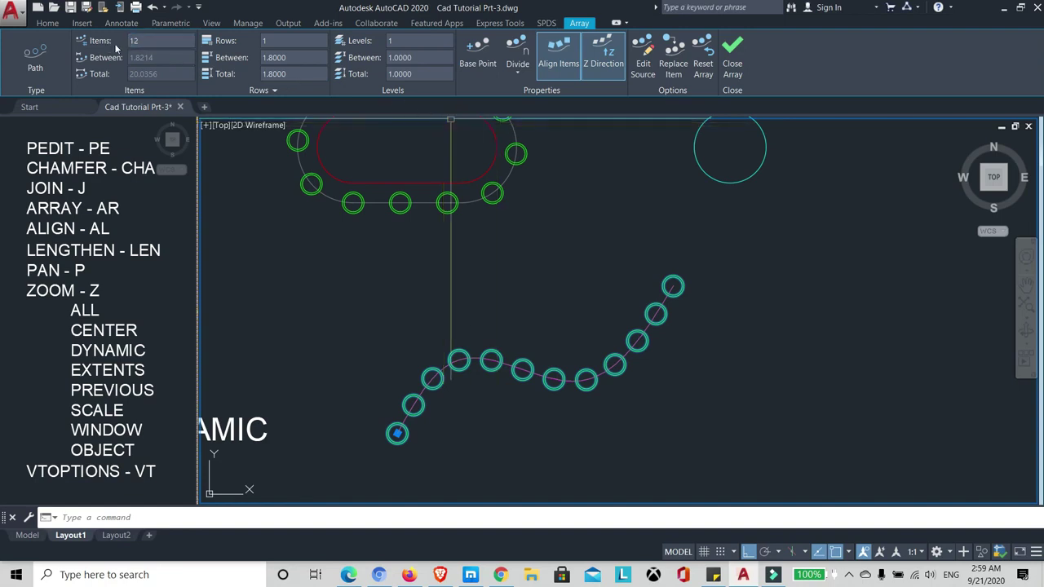
click(513, 77)
click(513, 78)
text(8)
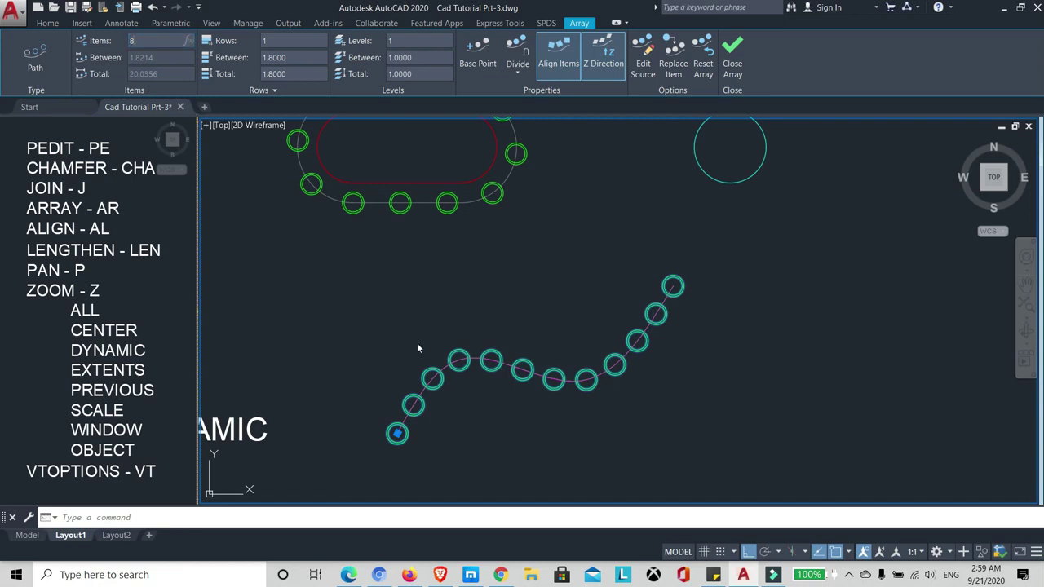
click(493, 314)
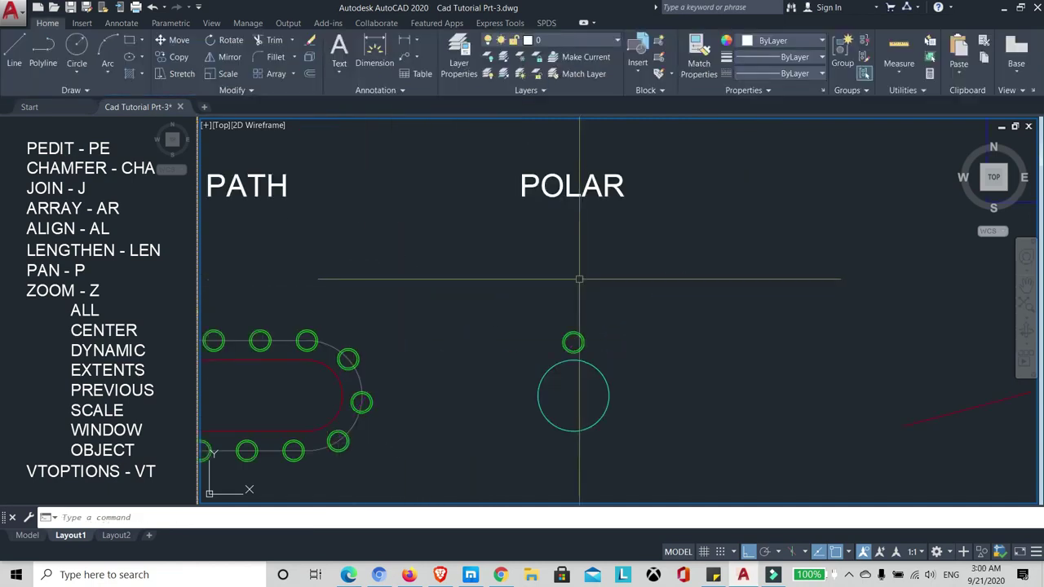
- Create a 6-item polar array of the small circle at 60° around the large cyan circle's centre
scroll(578, 282, up, 3)
scroll(538, 277, down, 3)
text(AR)
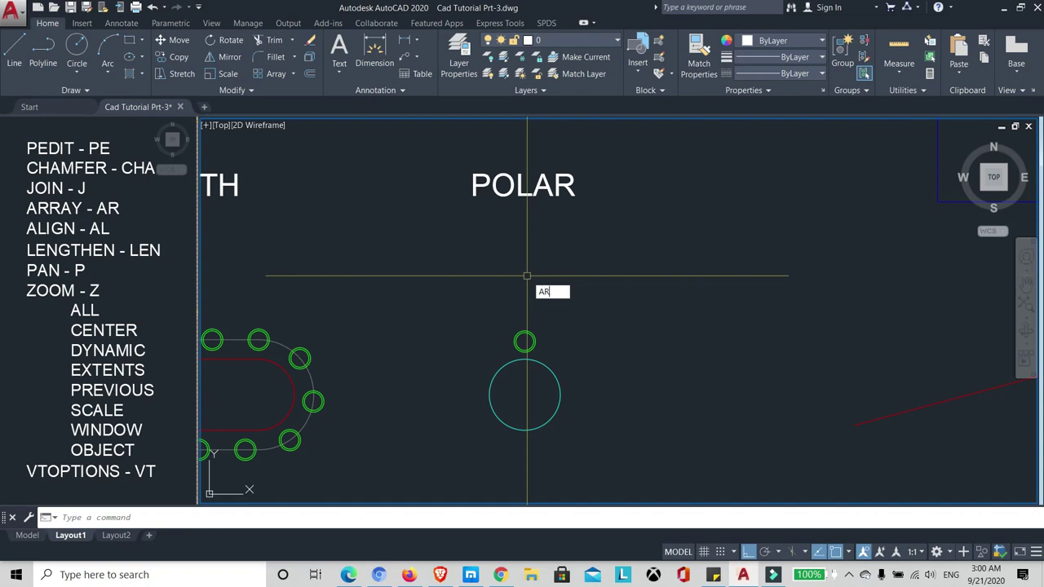
key(Return)
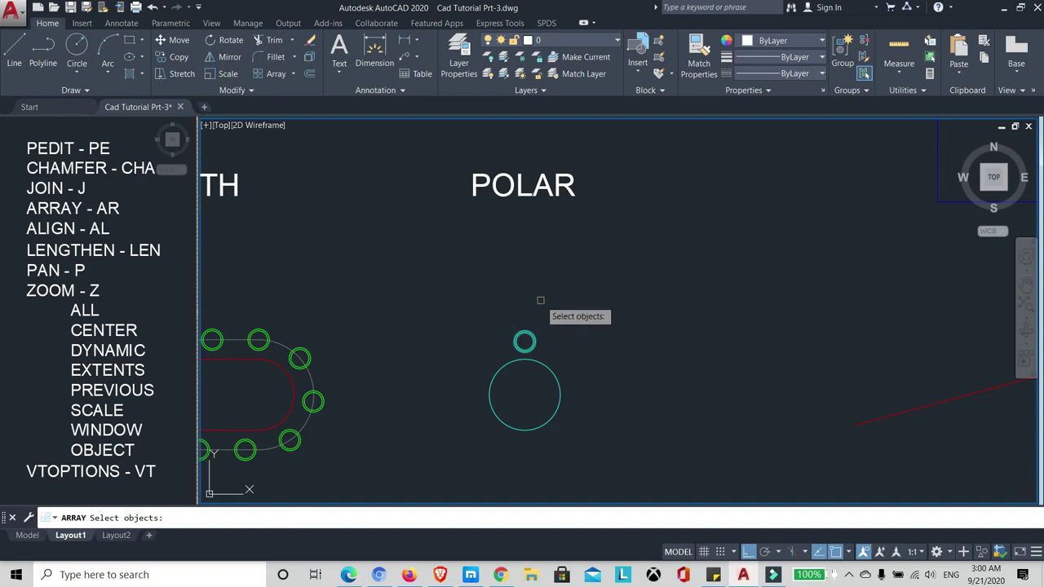
key(Return)
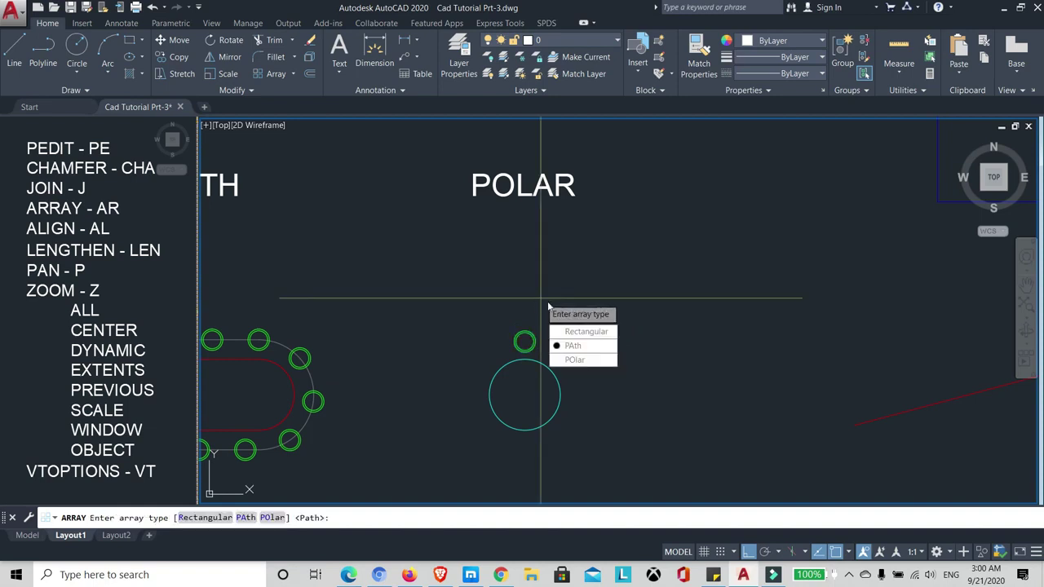
click(584, 362)
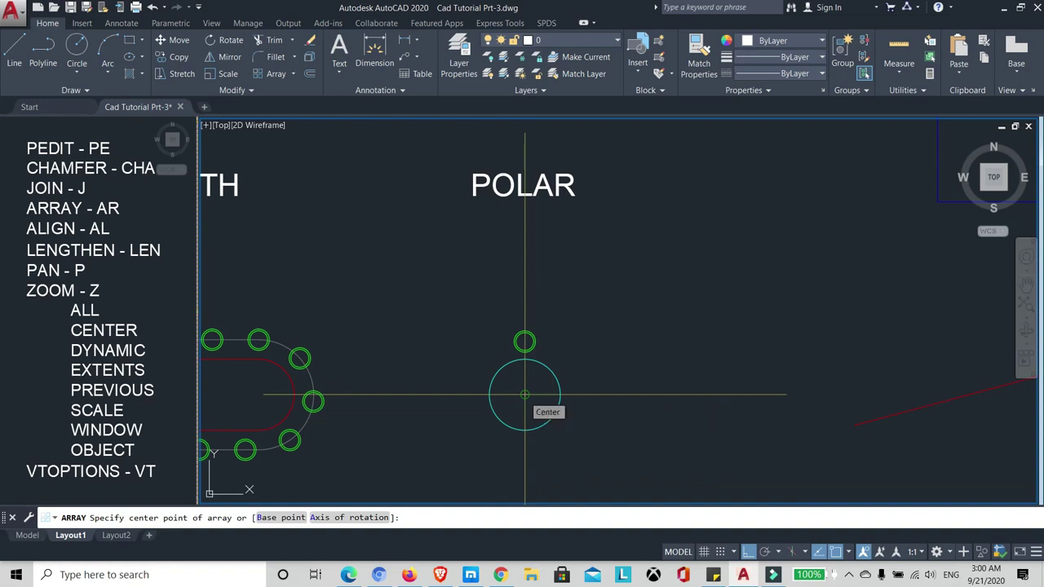
click(524, 395)
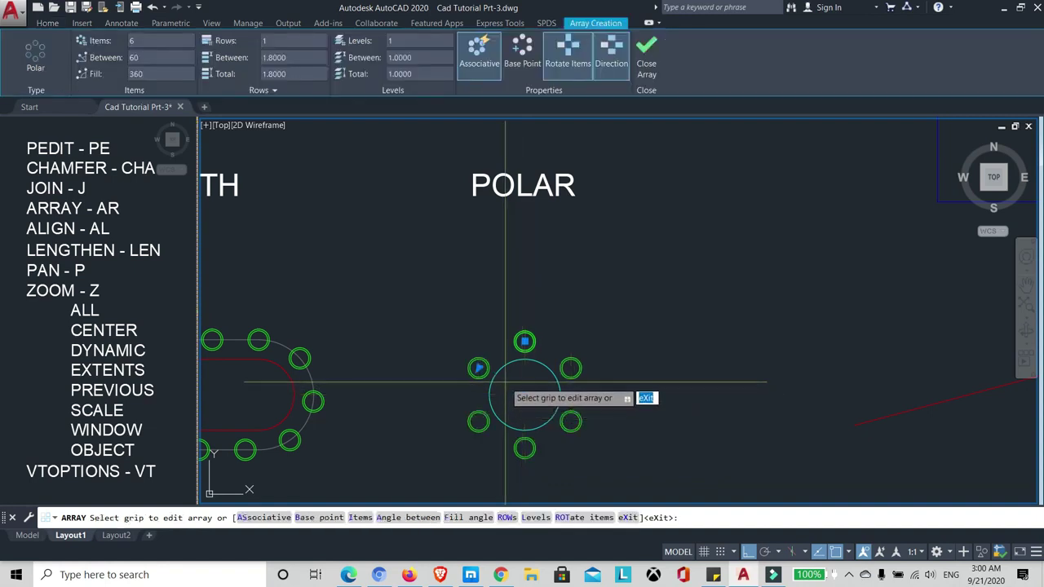
click(646, 72)
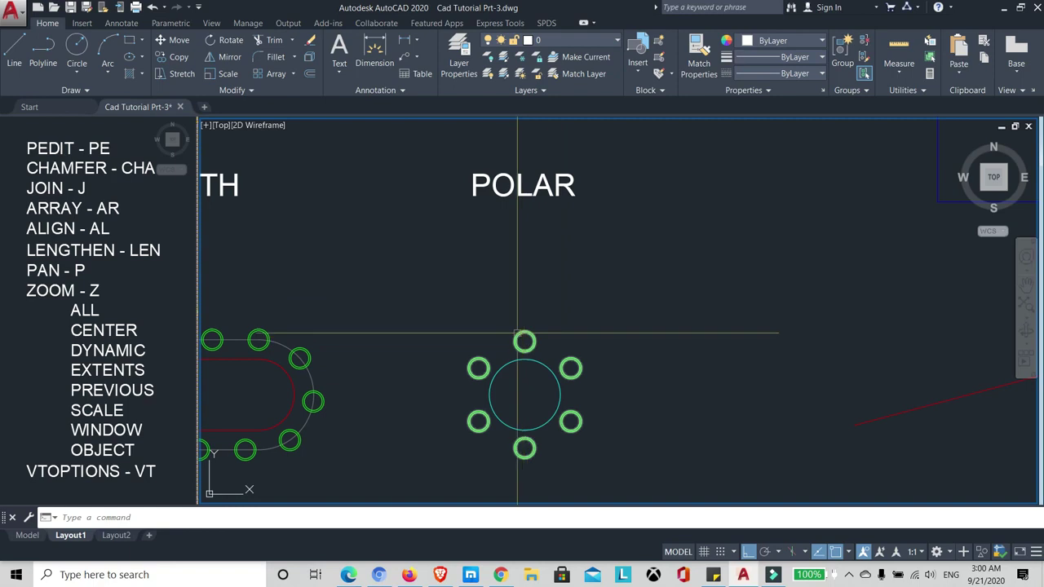
scroll(538, 327, up, 1)
scroll(558, 302, up, 1)
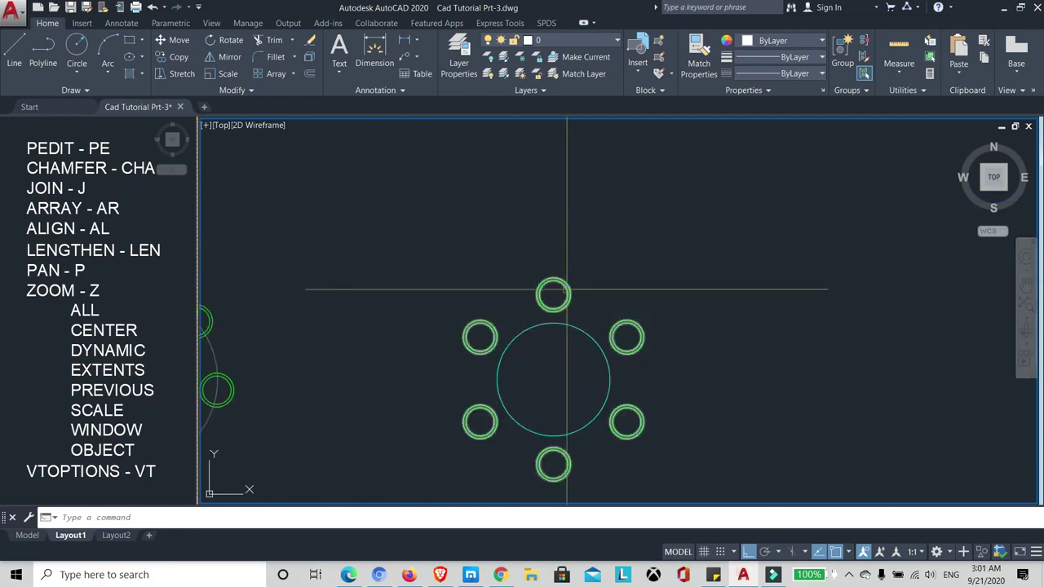
- Set the polar array around the cyan circle to 10 items
click(545, 282)
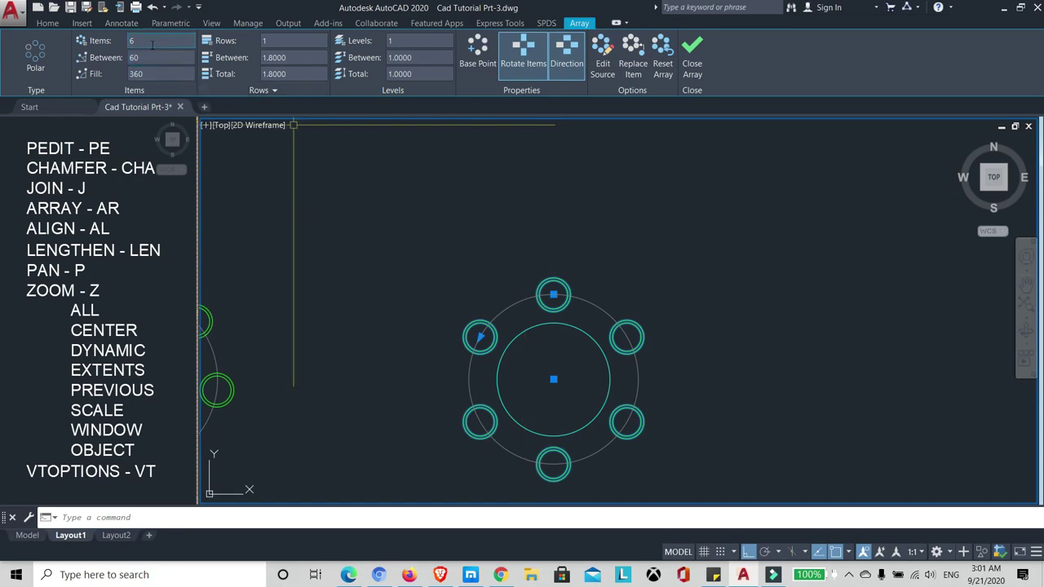
click(150, 42)
text(10)
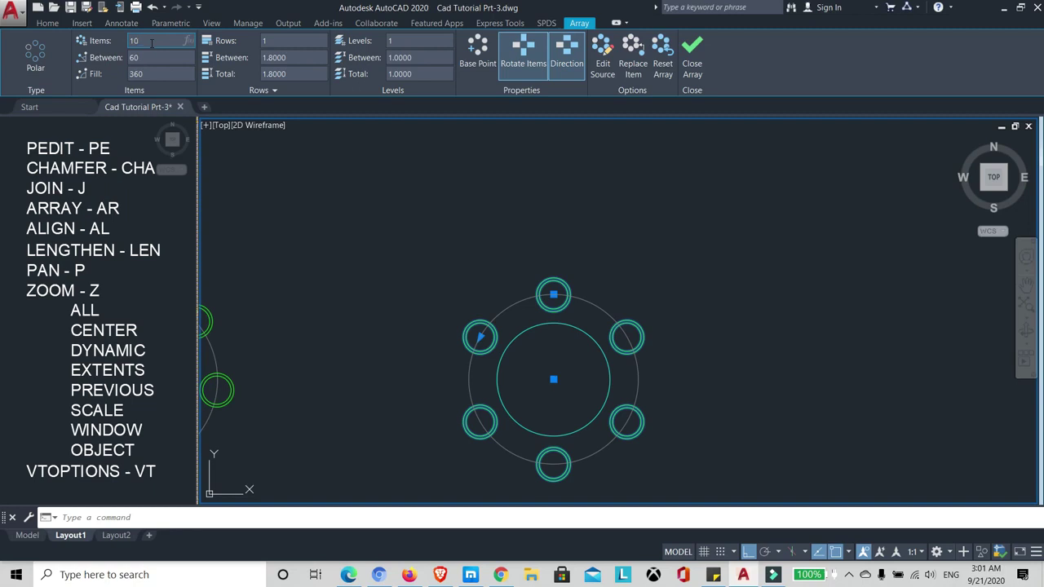
click(415, 209)
click(341, 220)
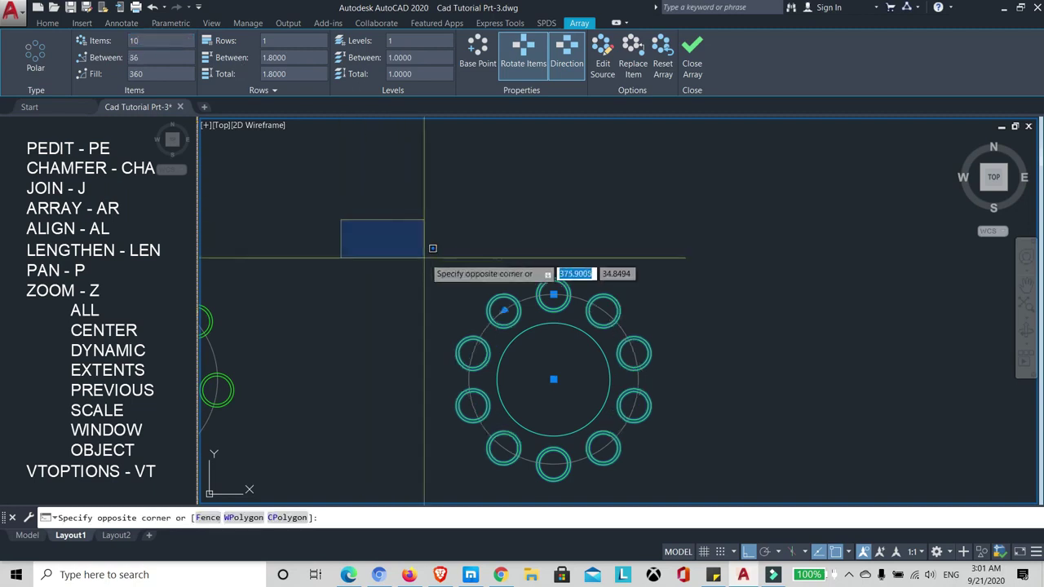
click(484, 267)
scroll(485, 267, down, 2)
scroll(552, 259, up, 1)
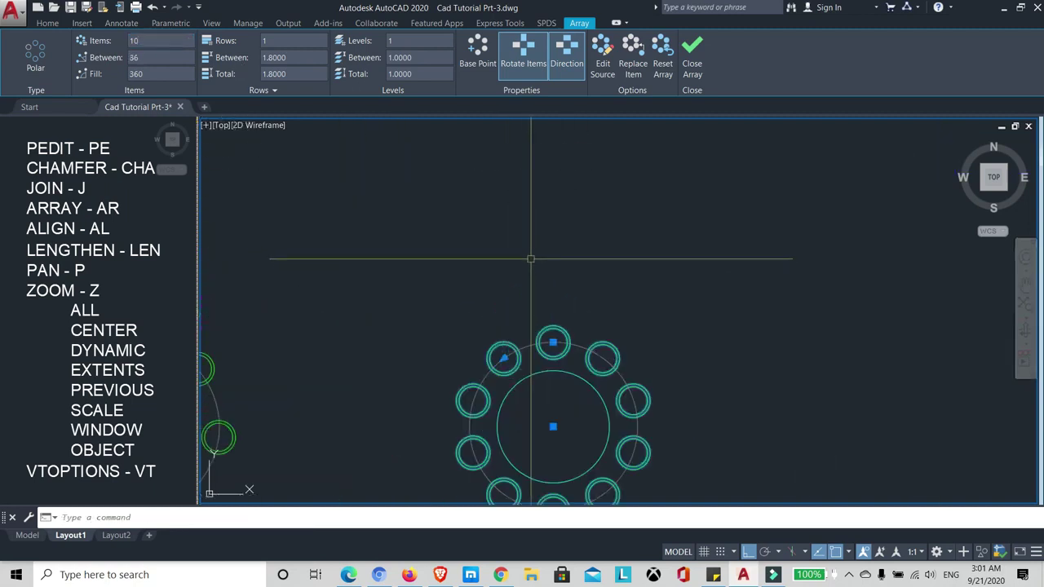
scroll(530, 271, down, 1)
middle_drag(536, 234, 535, 251)
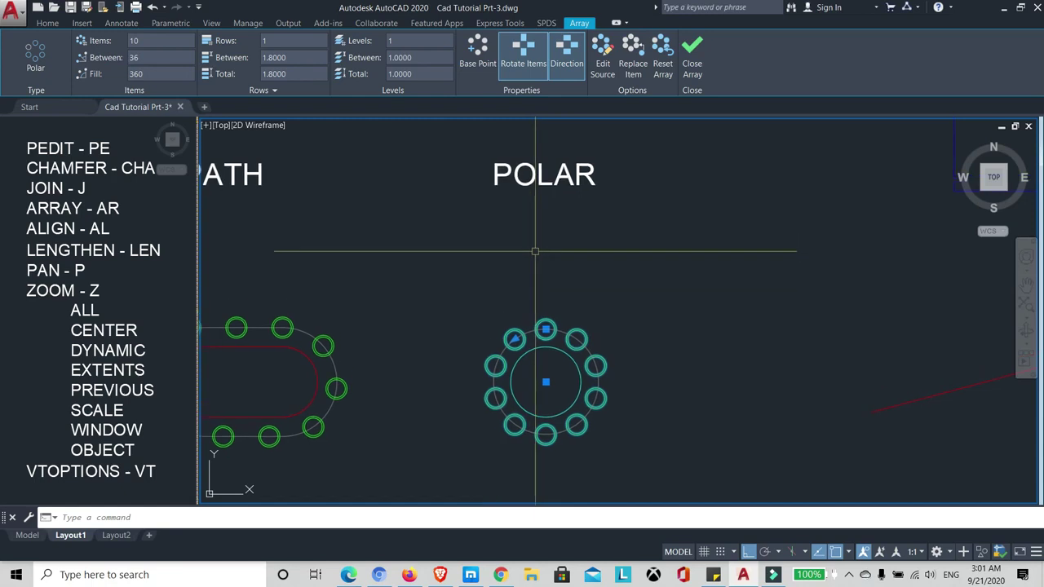
key(Escape)
- Reselect the polar array to confirm its 10-item setting, then deselect it
scroll(564, 380, up, 3)
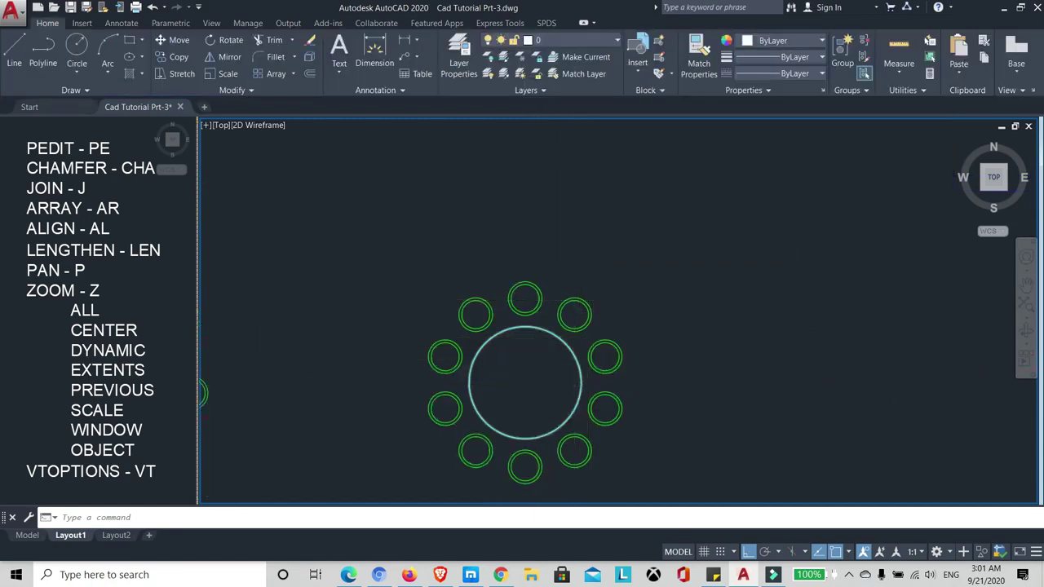
scroll(519, 344, up, 2)
scroll(571, 305, down, 2)
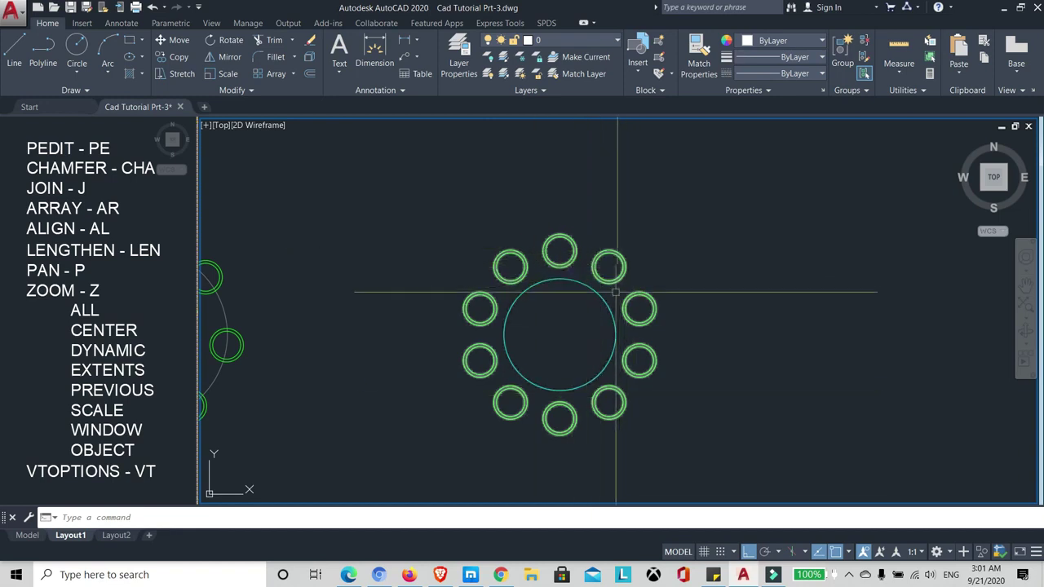
click(508, 252)
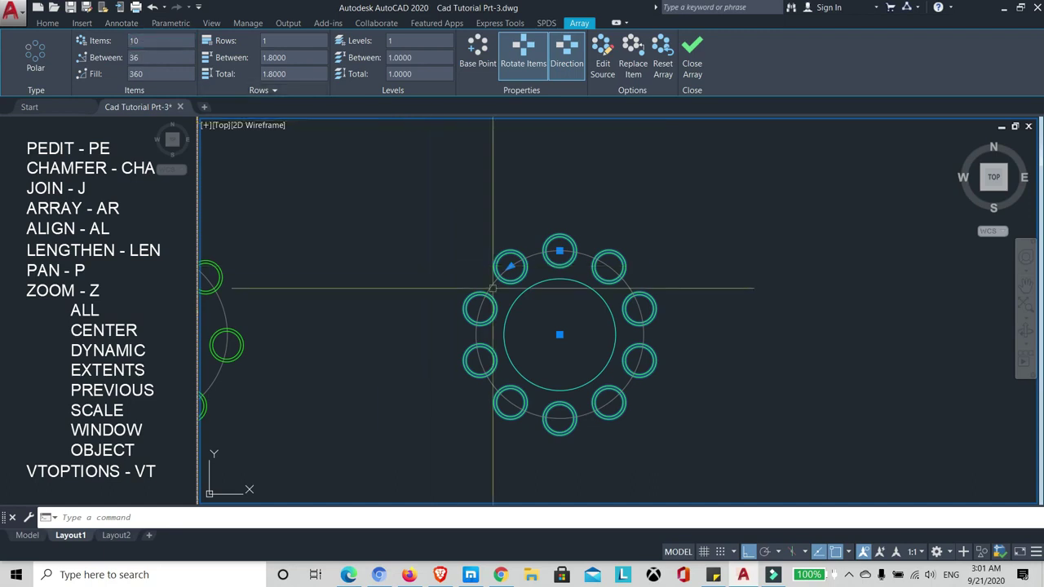
key(Escape)
scroll(495, 288, down, 2)
scroll(508, 228, down, 1)
scroll(617, 264, down, 1)
scroll(634, 263, up, 1)
scroll(637, 263, up, 1)
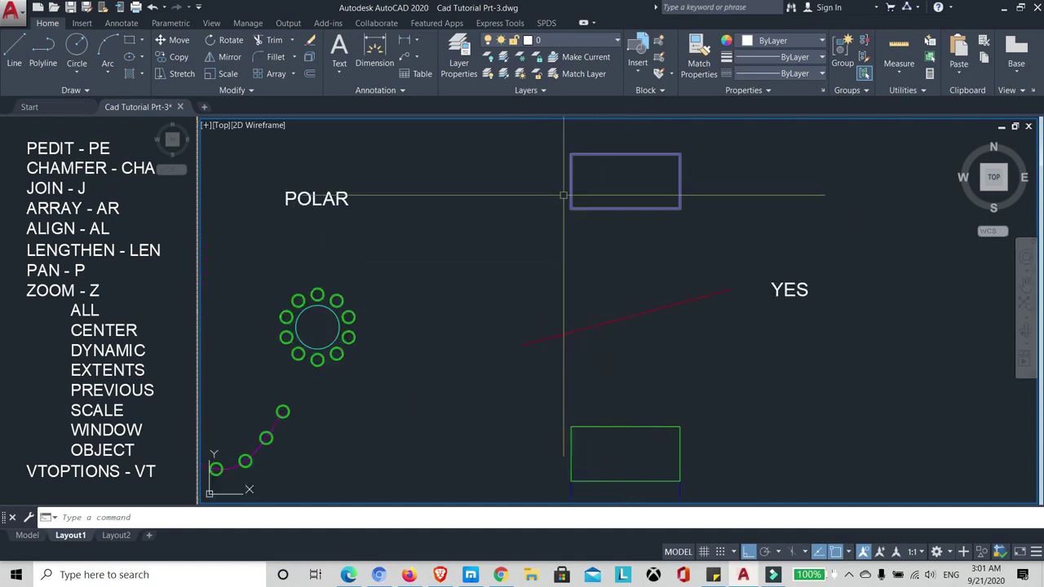
- Frame the rectangles and red lines, then run ALIGN on the upper blue rectangle
scroll(615, 229, down, 1)
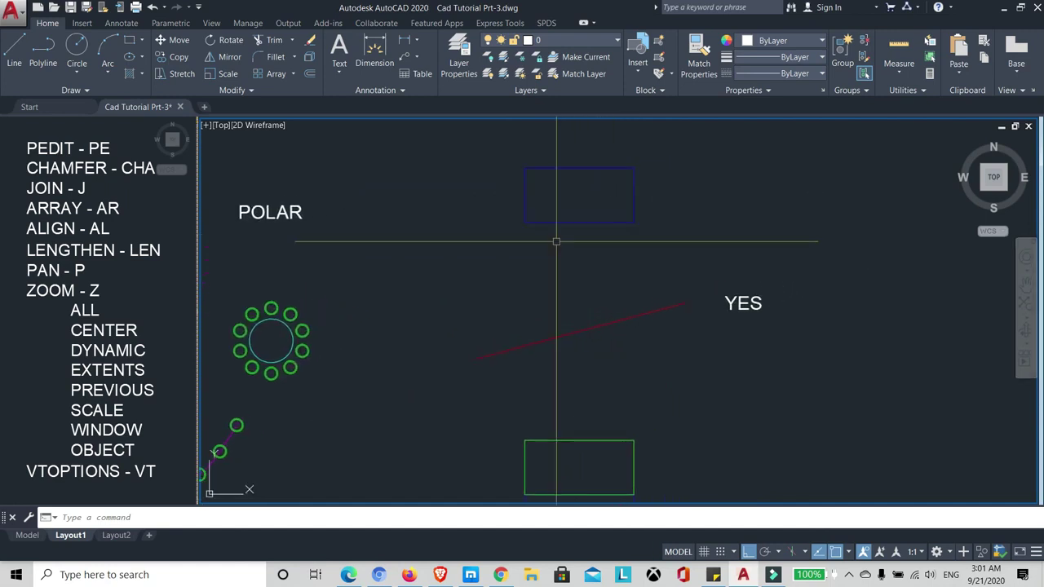
scroll(535, 227, up, 3)
scroll(535, 226, down, 1)
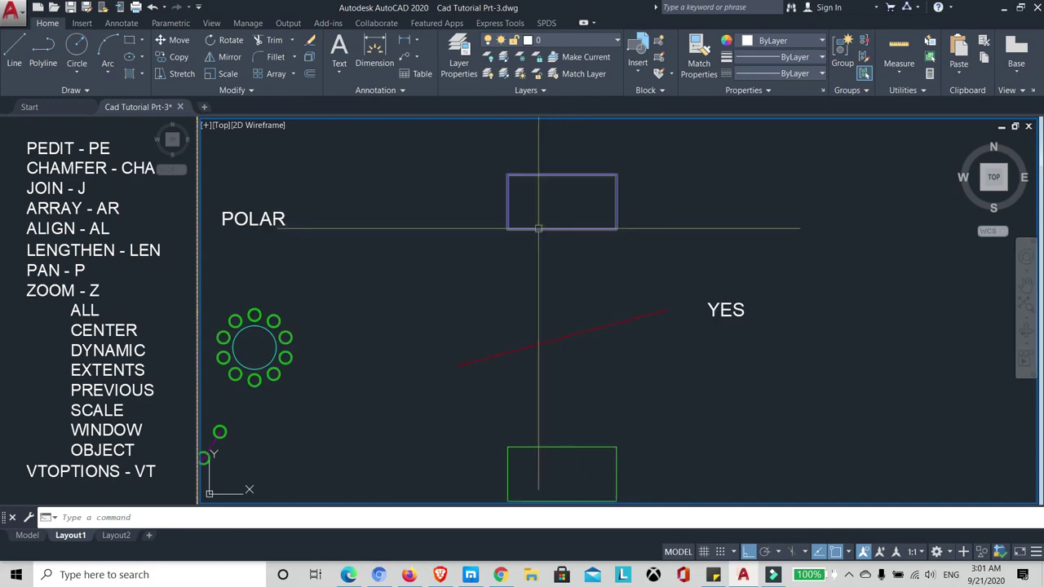
scroll(536, 241, down, 1)
middle_drag(601, 289, 597, 263)
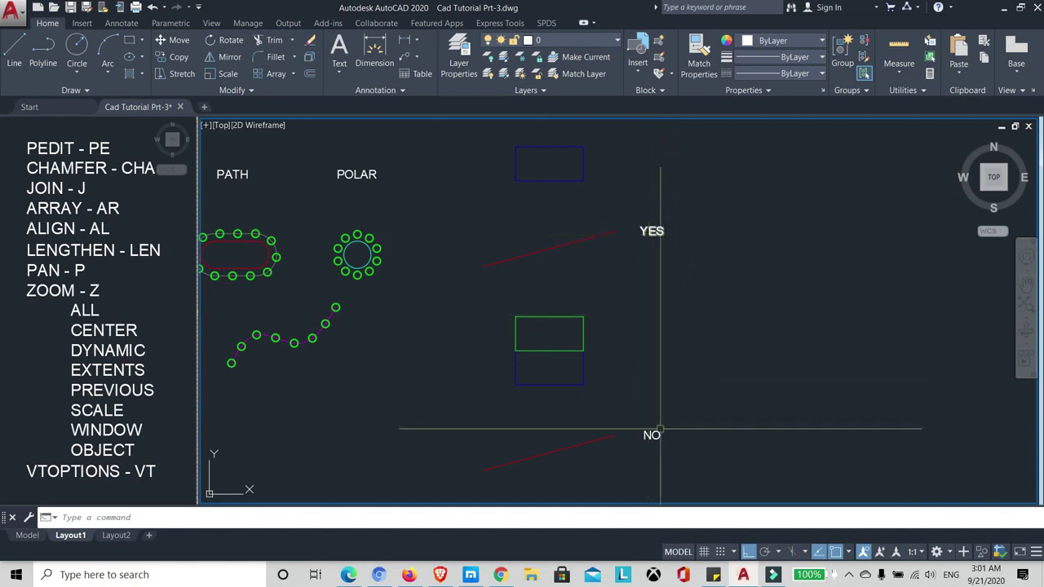
scroll(546, 170, up, 2)
scroll(551, 167, up, 2)
text(AL)
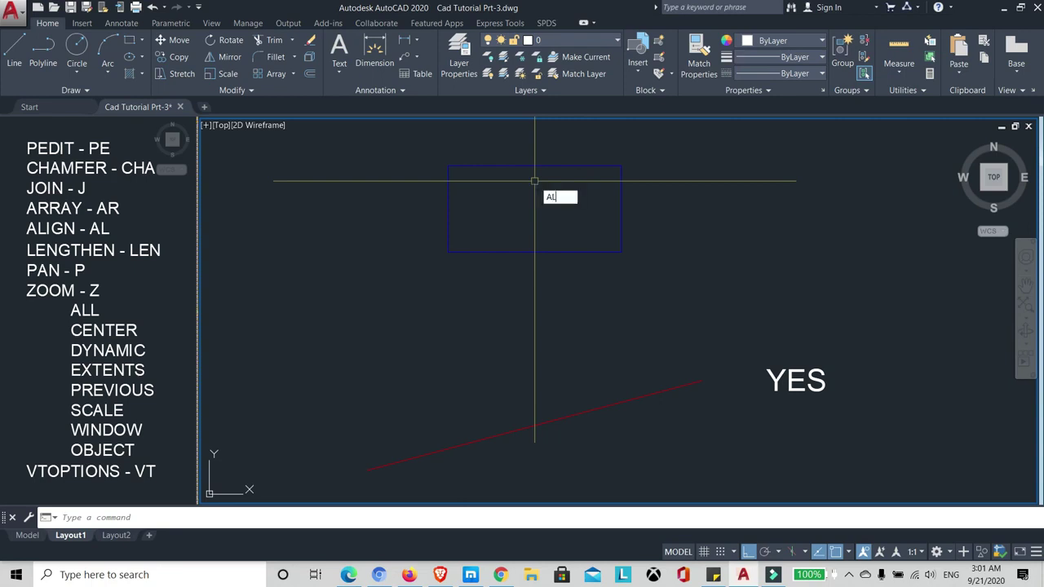
key(Return)
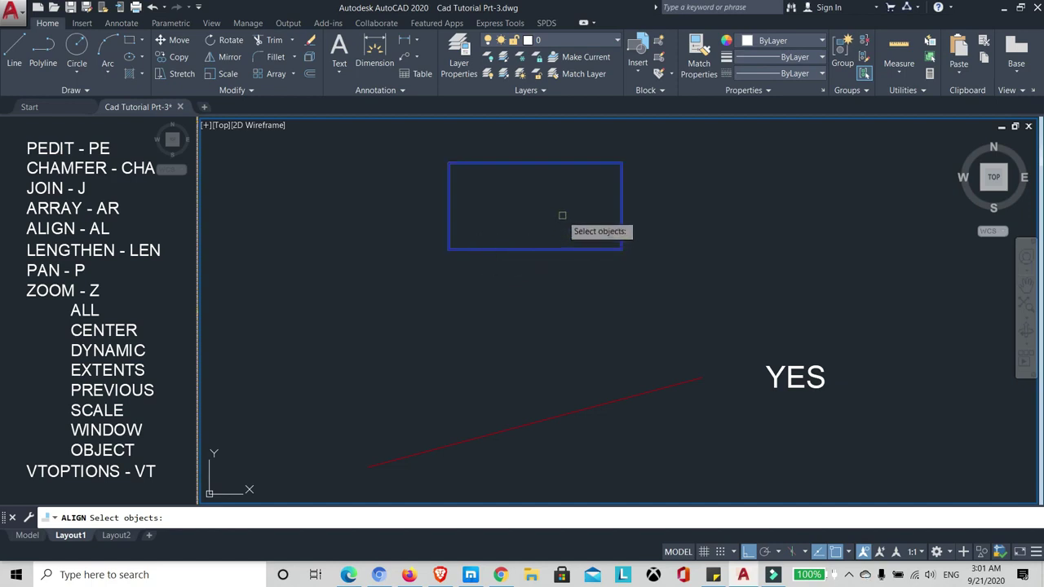
key(Return)
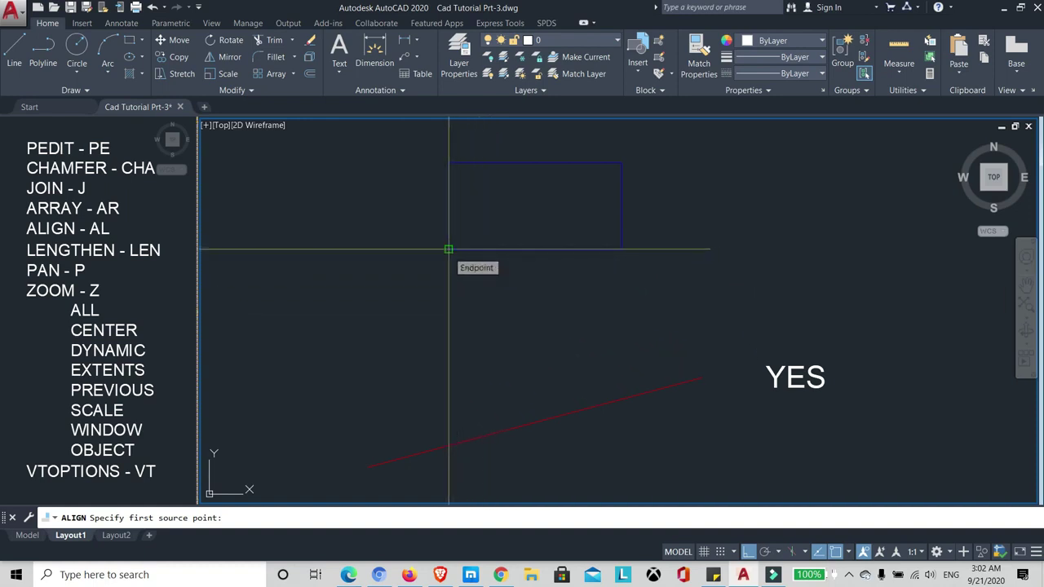
- Map the rectangle's bottom corners onto the red line's ends, with scaling set to Yes
click(449, 249)
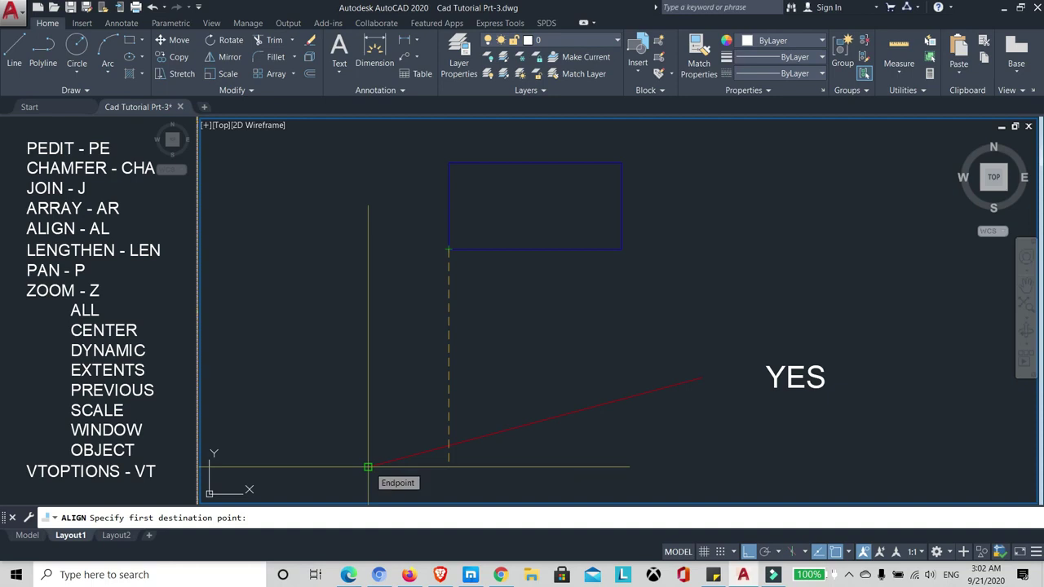
click(368, 468)
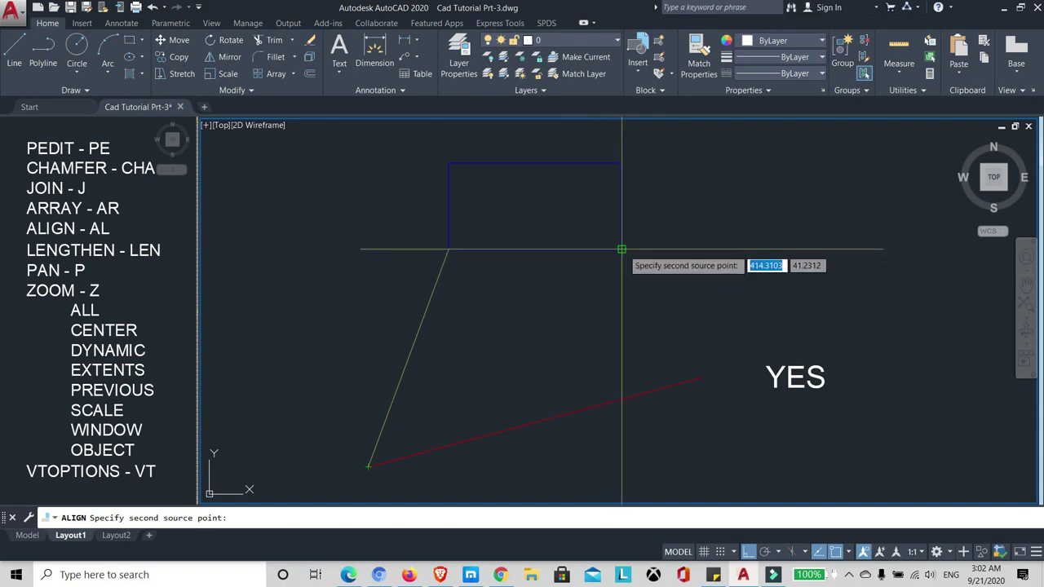
click(621, 248)
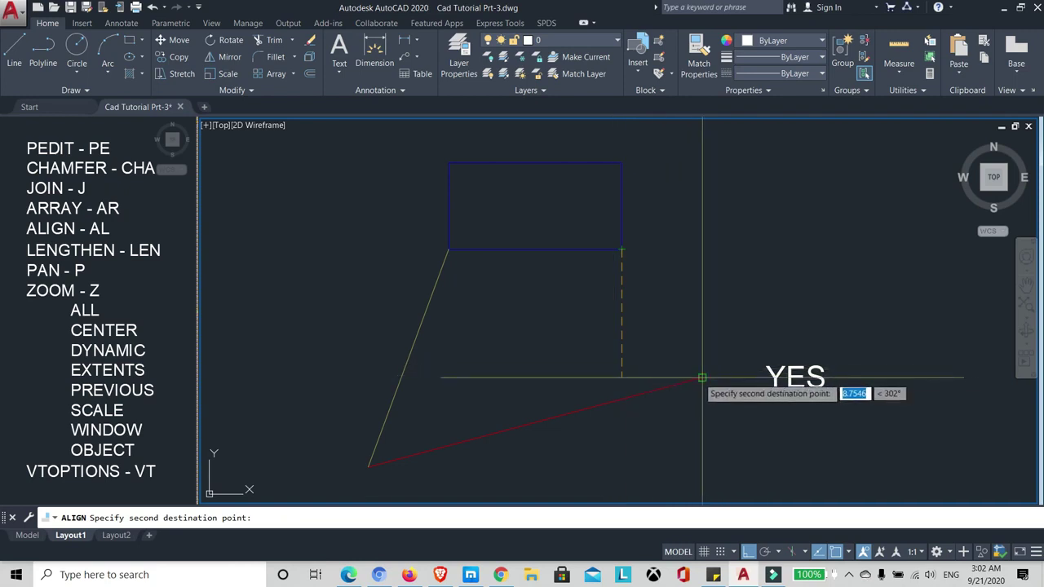
click(702, 378)
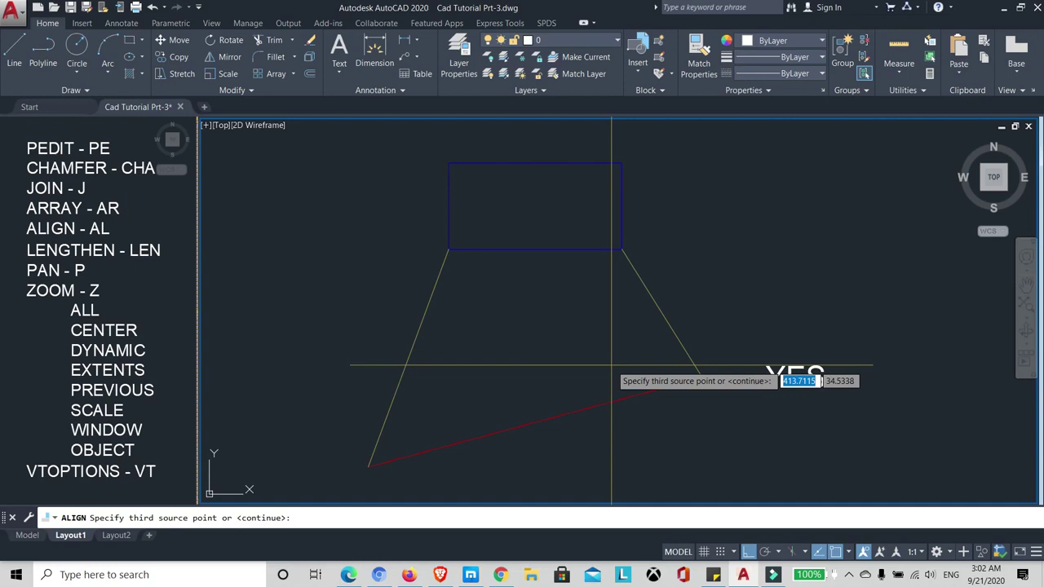
key(Return)
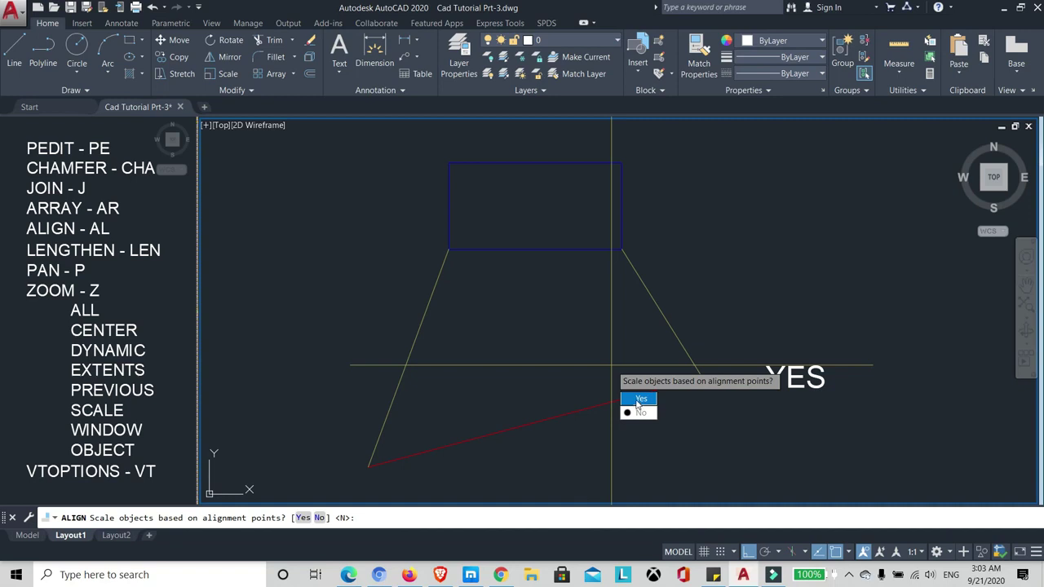
key(Return)
middle_drag(522, 308, 524, 264)
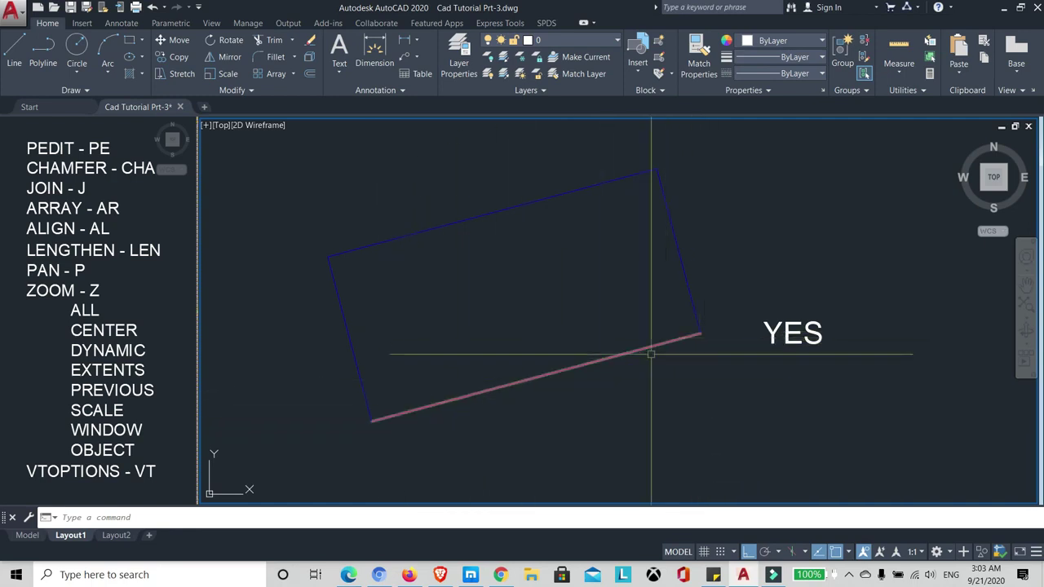
scroll(574, 261, down, 5)
scroll(559, 334, up, 2)
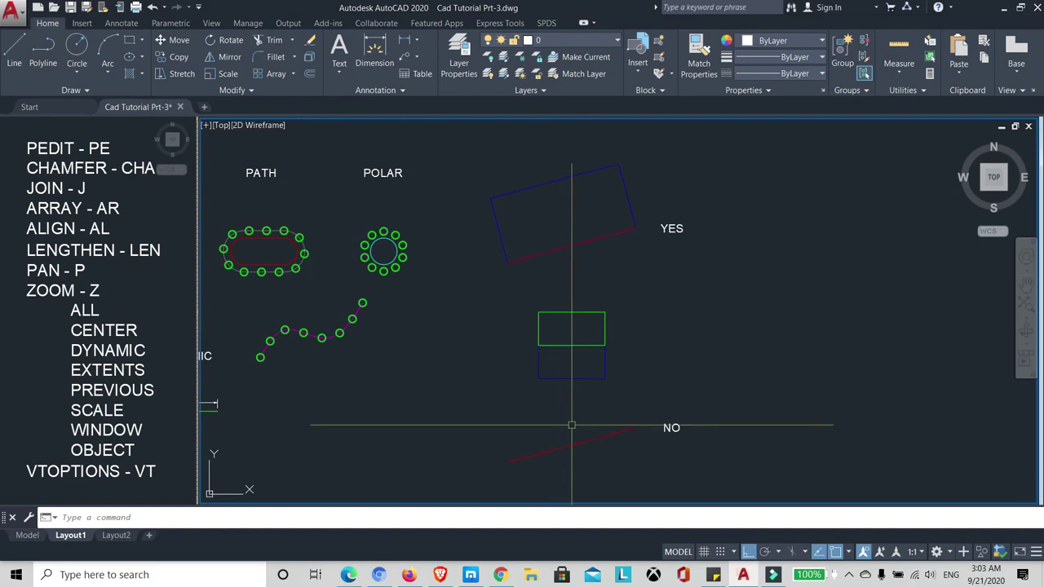
- ALIGN the NO blue rectangle's bottom corners to the red line ends, without scaling
scroll(562, 422, up, 2)
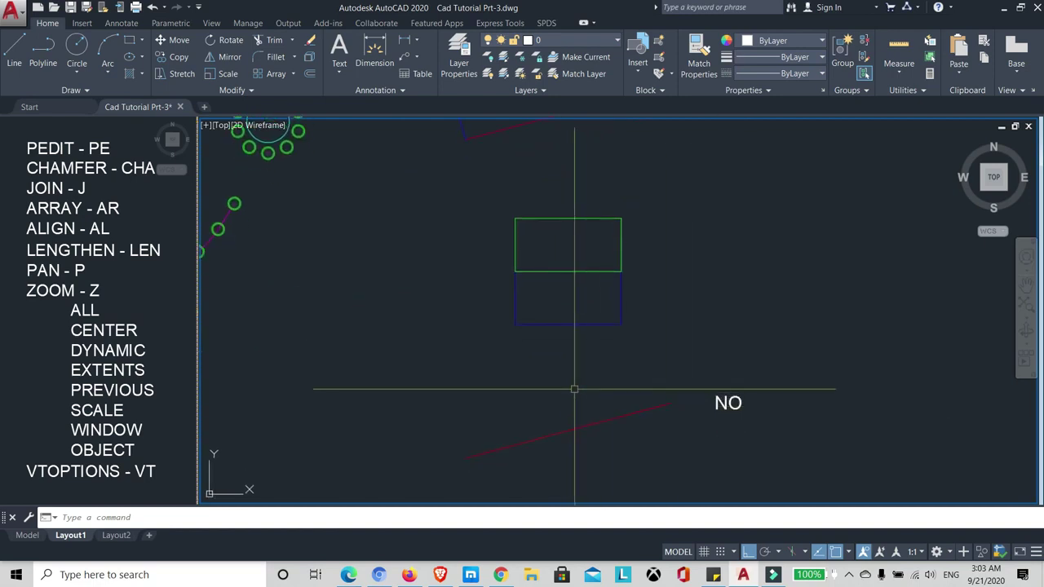
text(AL)
key(Return)
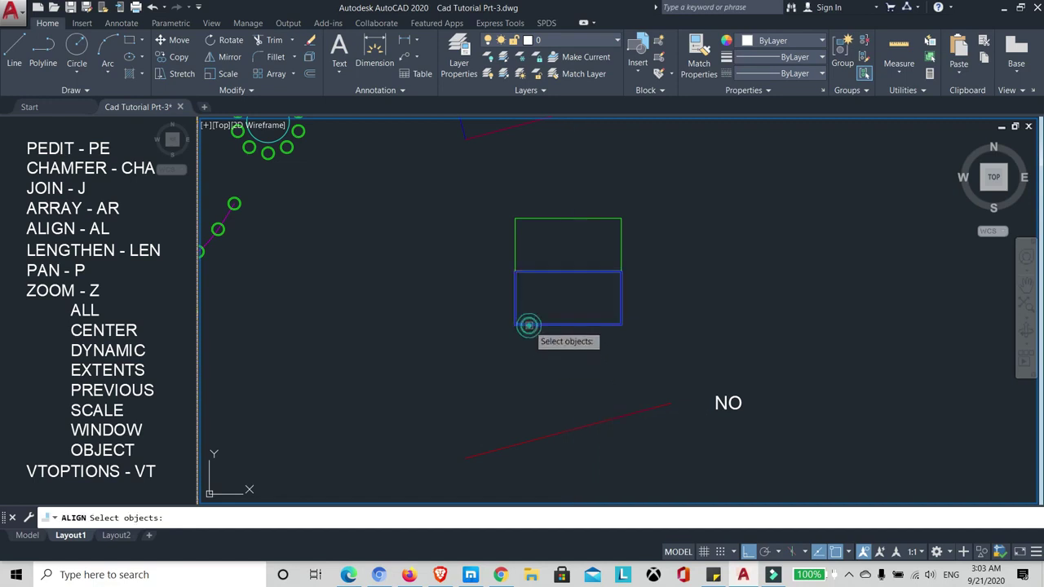
click(559, 296)
key(Return)
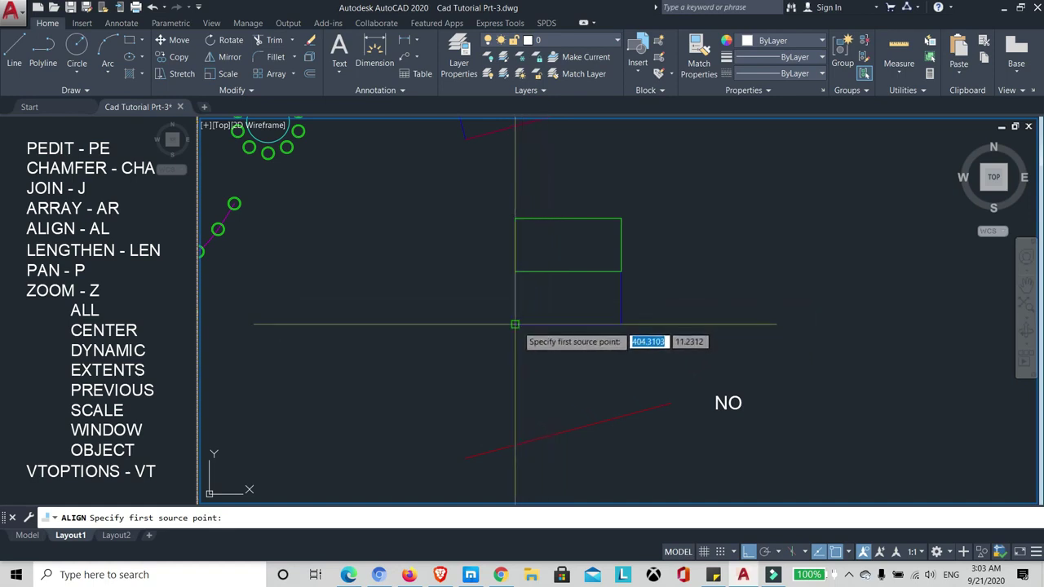
click(514, 325)
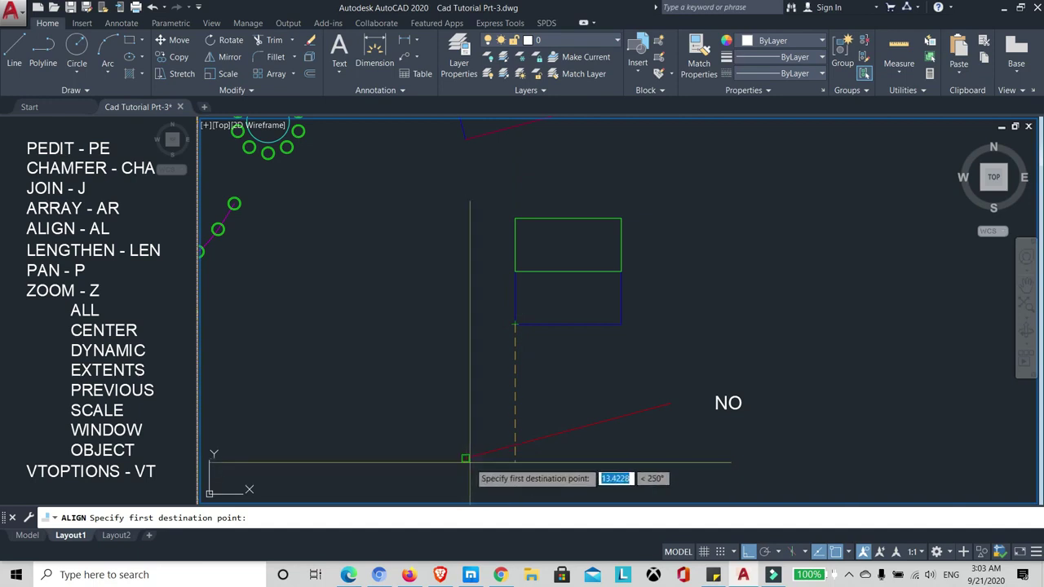
click(465, 458)
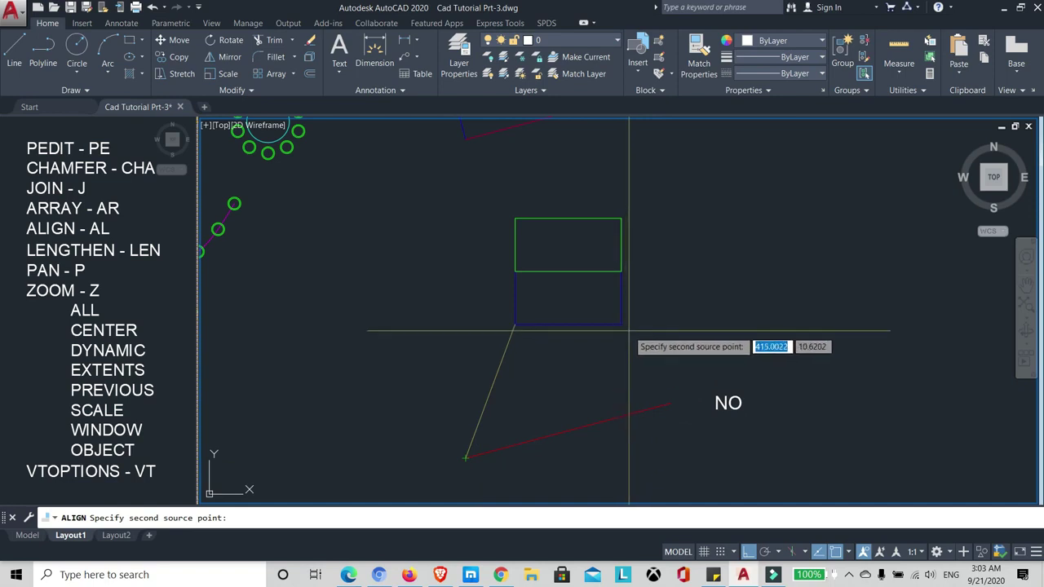
click(622, 325)
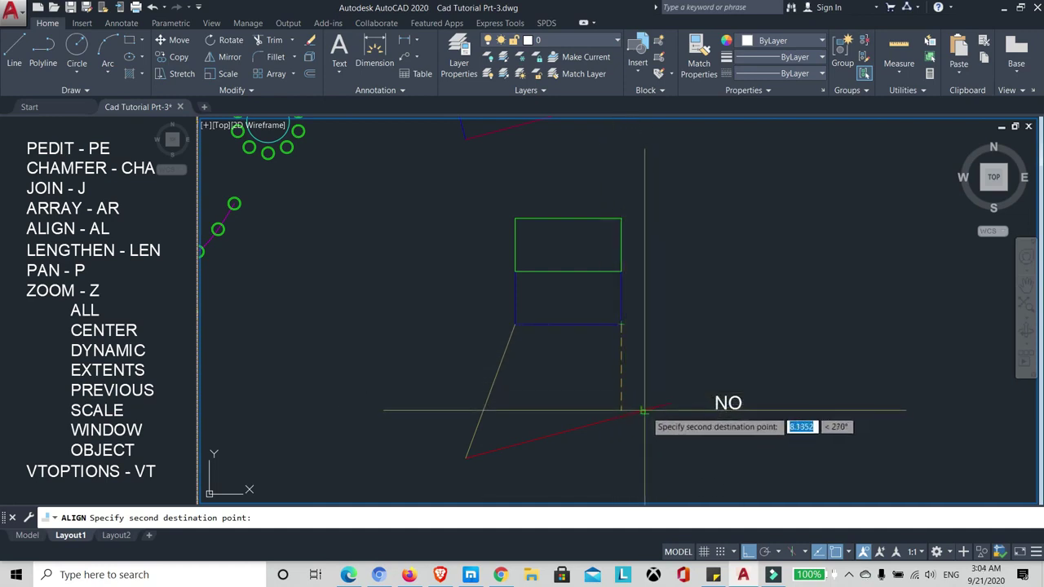
click(671, 403)
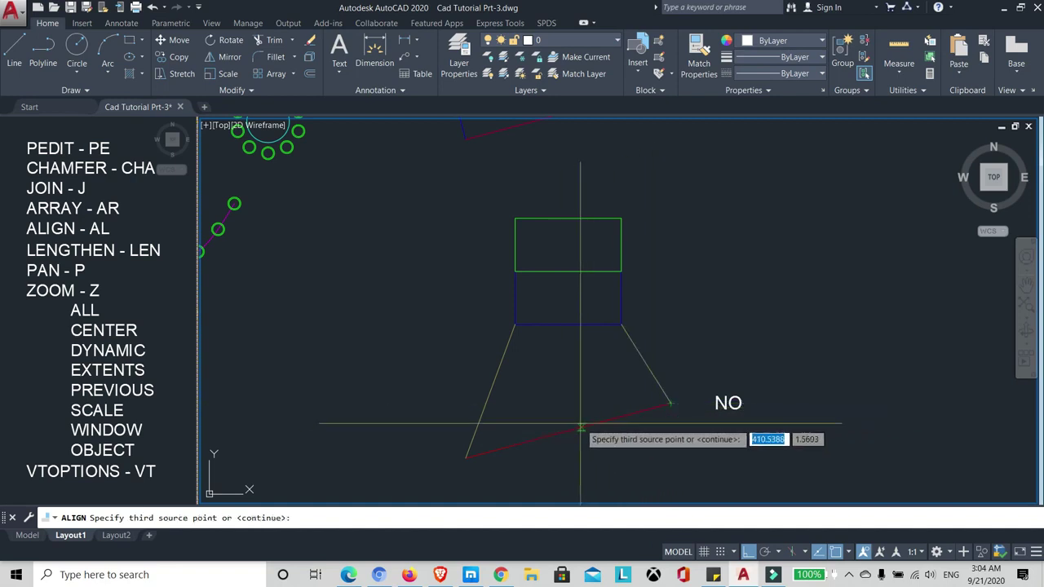
key(Return)
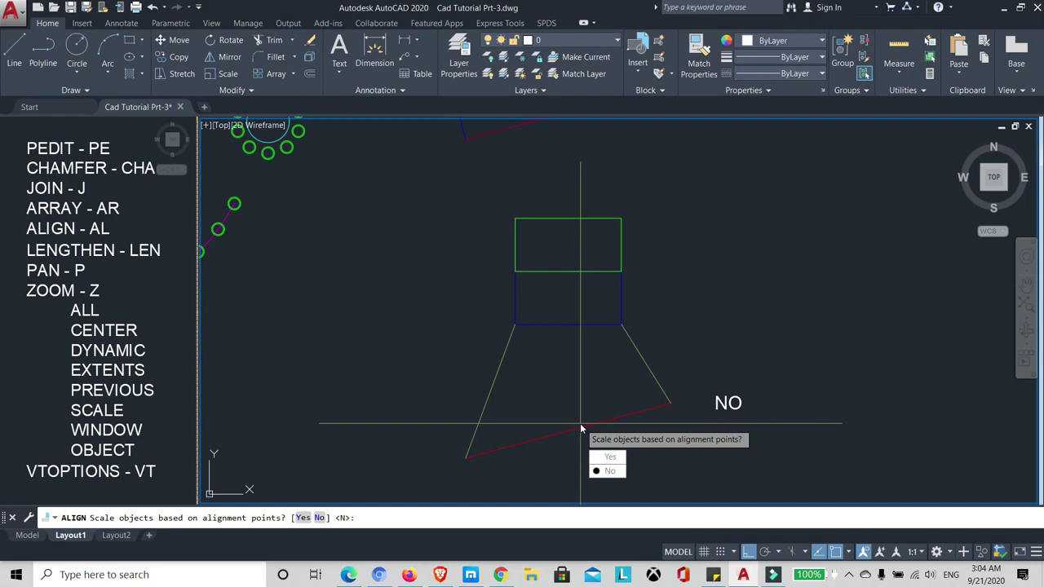
key(Return)
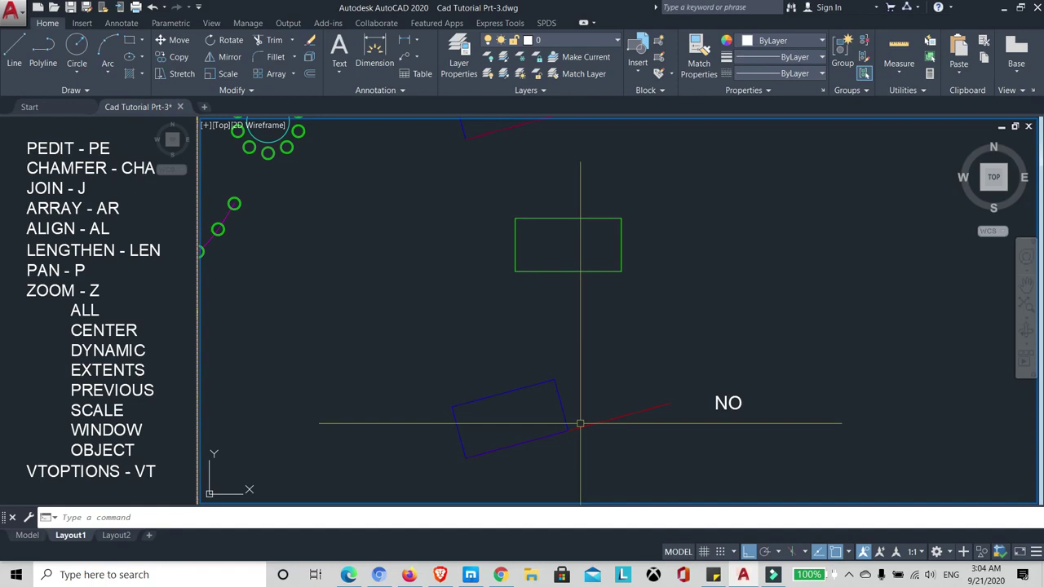
click(580, 423)
click(550, 285)
right_click(549, 244)
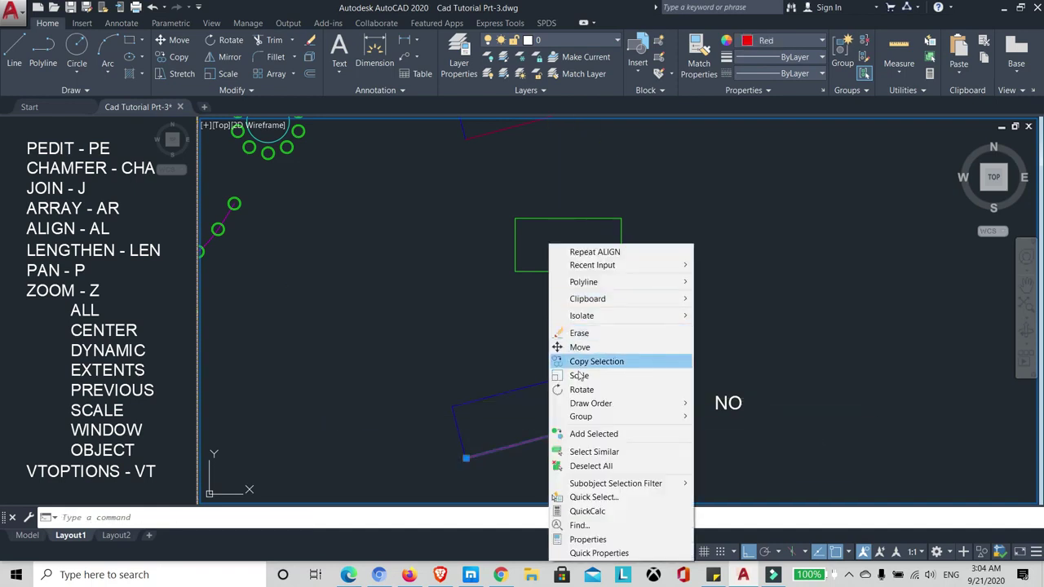
click(734, 402)
scroll(568, 424, up, 2)
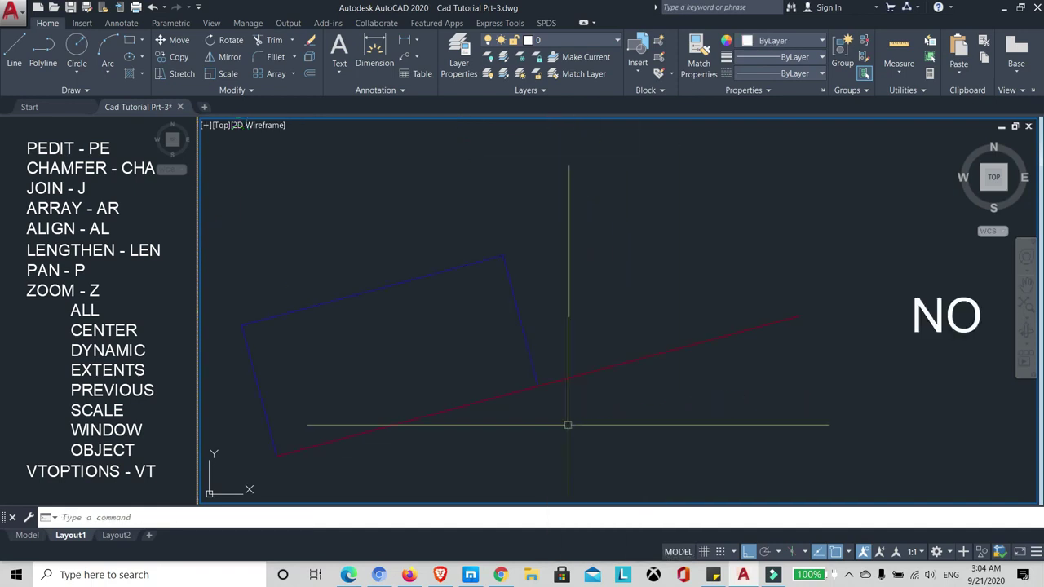
scroll(521, 357, up, 1)
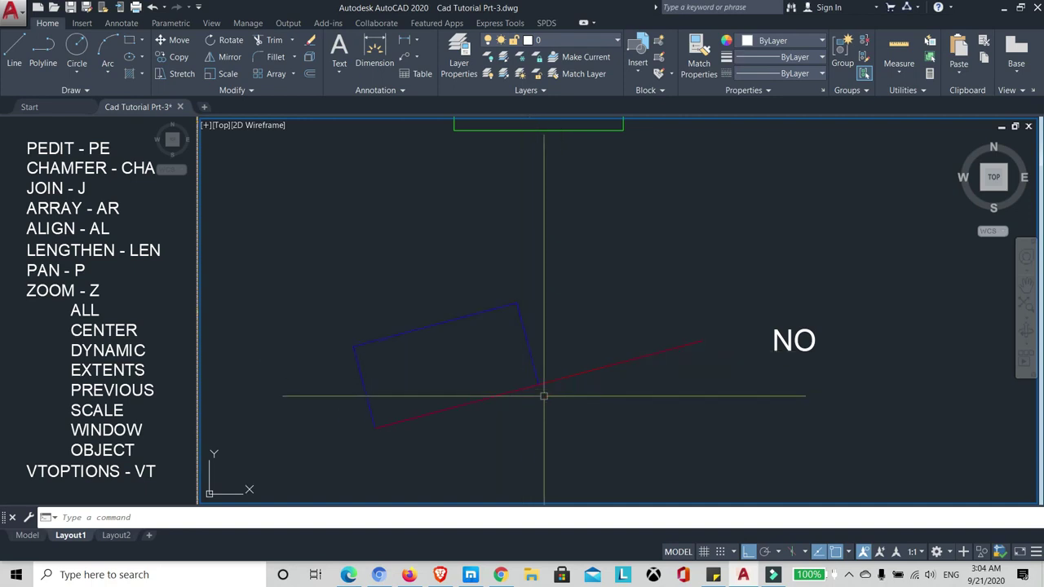
scroll(497, 358, down, 1)
scroll(543, 374, up, 1)
click(543, 375)
click(516, 365)
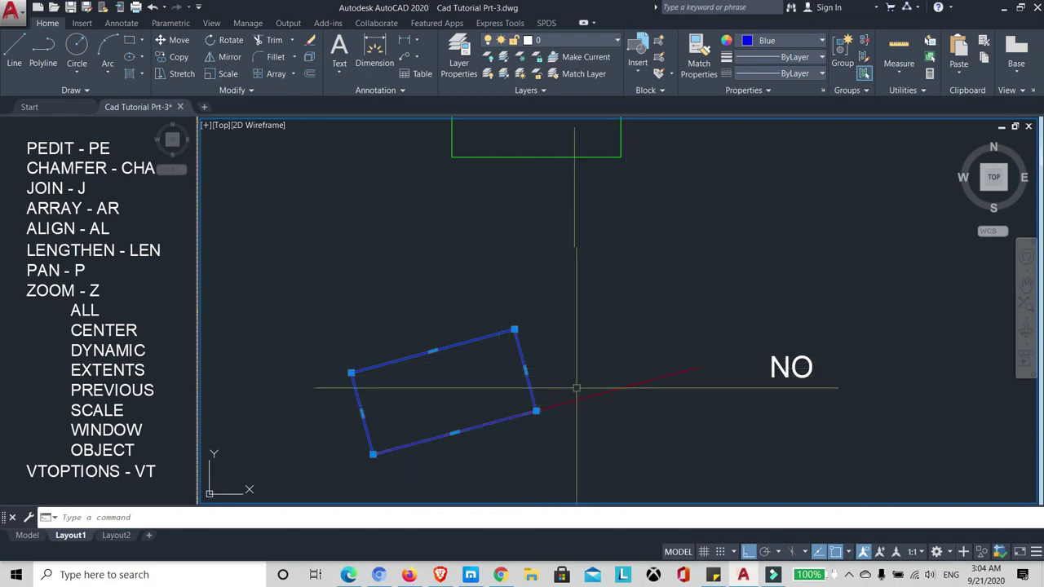
scroll(533, 390, down, 2)
scroll(533, 390, down, 4)
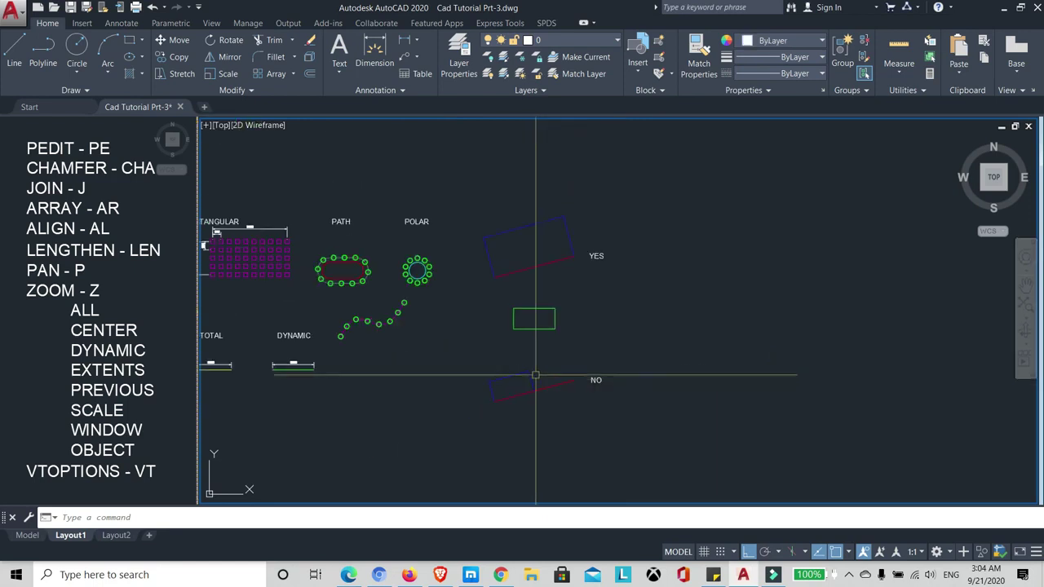
scroll(535, 371, up, 2)
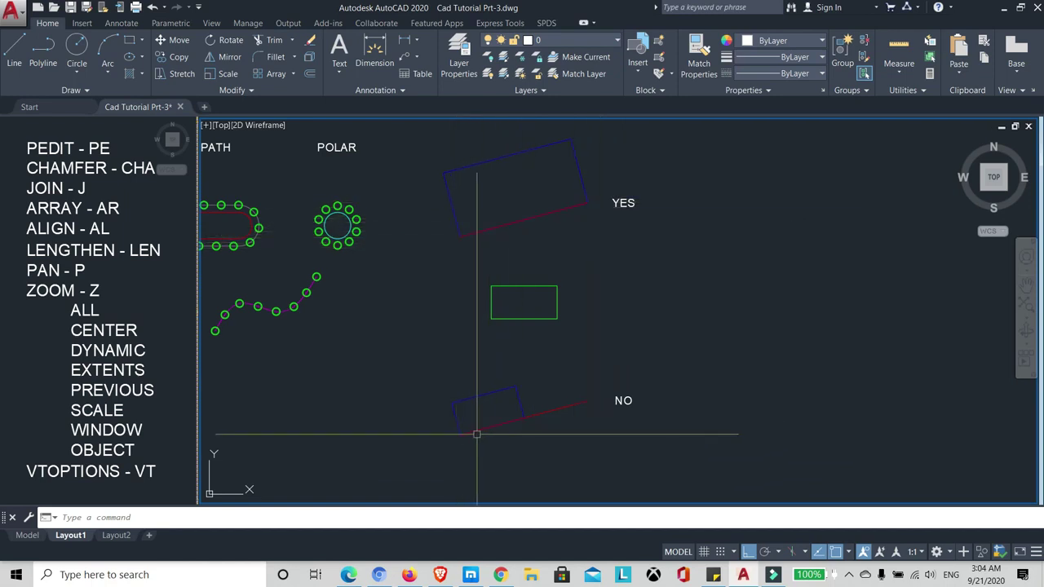
scroll(507, 420, up, 4)
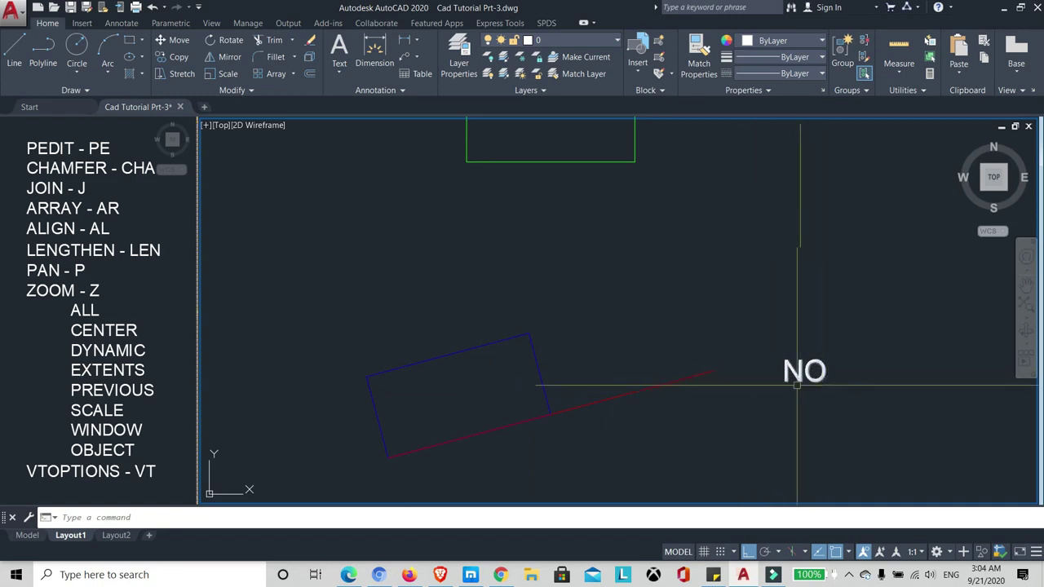
scroll(545, 377, down, 1)
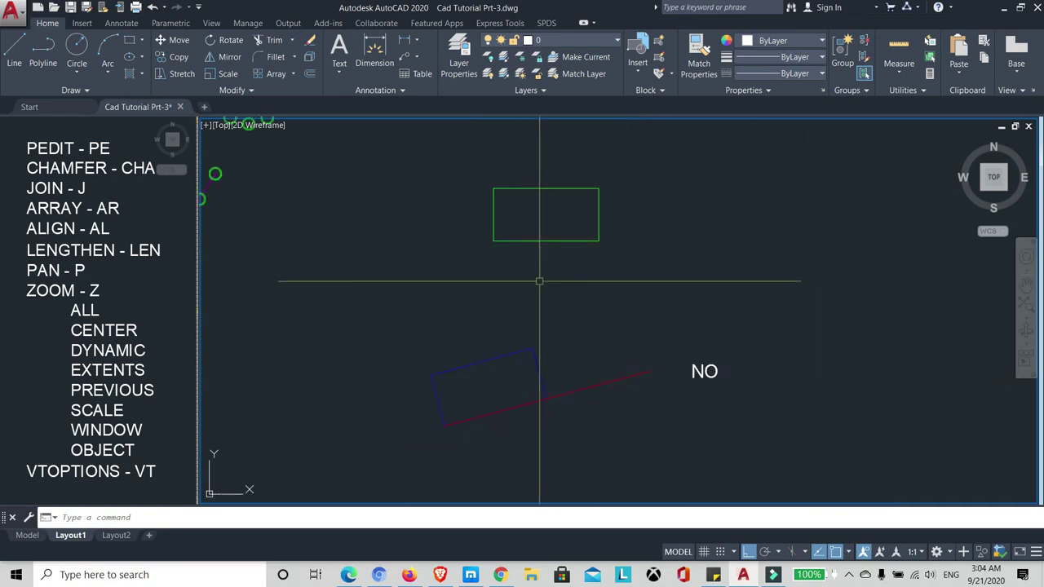
scroll(554, 278, up, 1)
scroll(503, 317, down, 2)
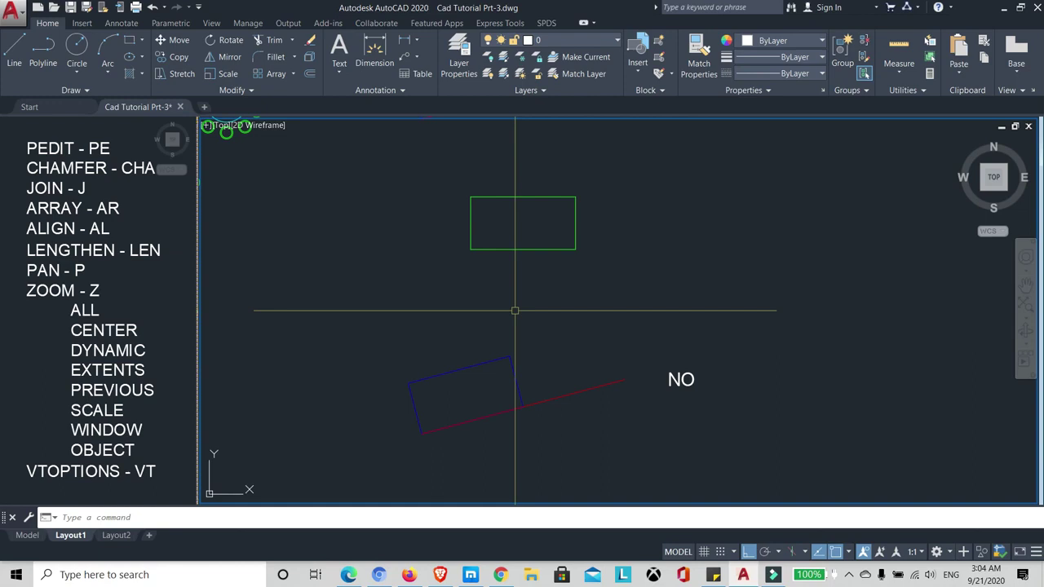
- ALIGN the green rectangle's bottom midpoint and corner to red-line points, with scaling set to No
click(525, 249)
text(AL)
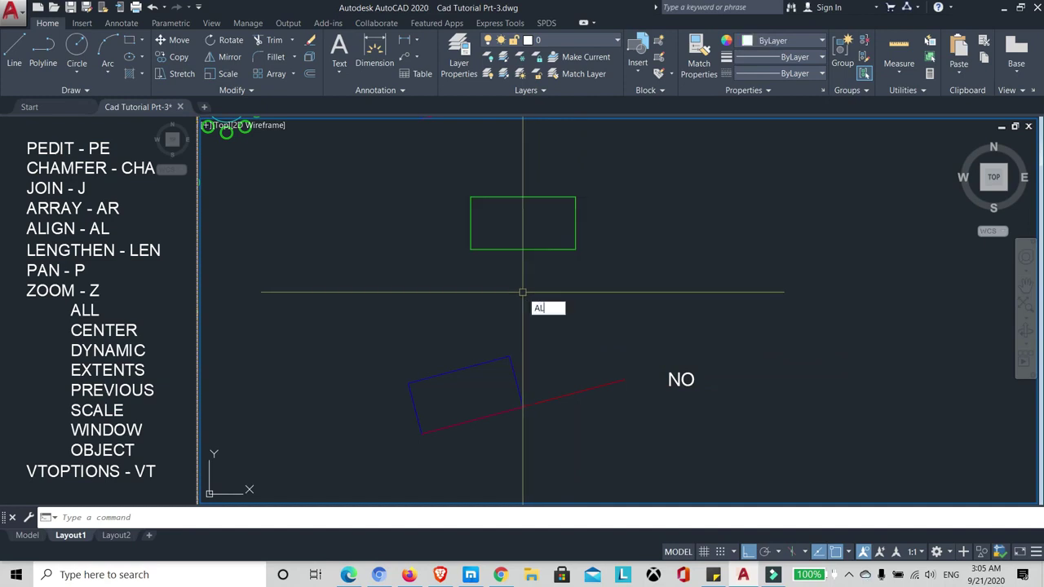
key(Return)
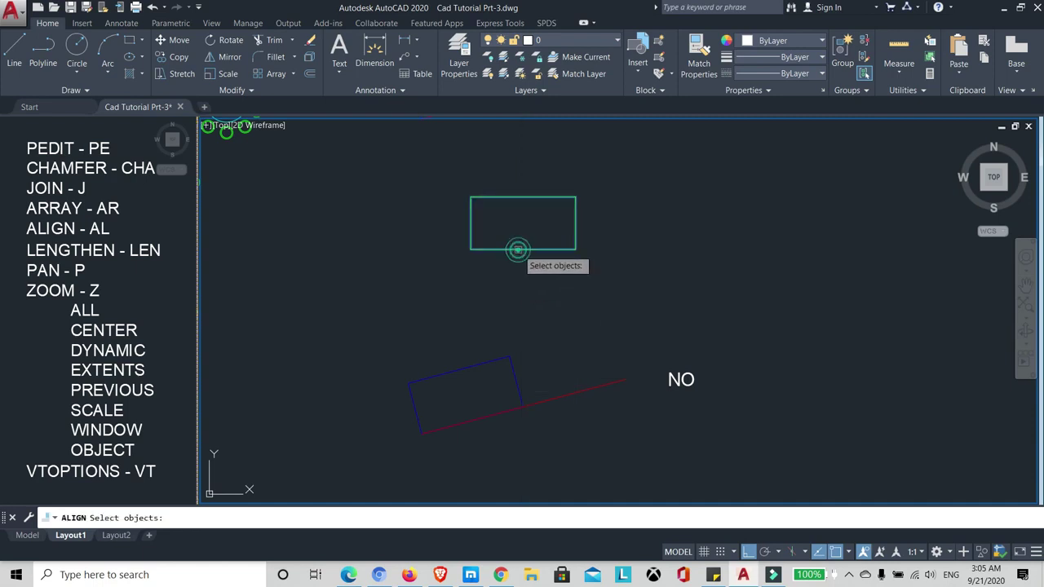
key(Return)
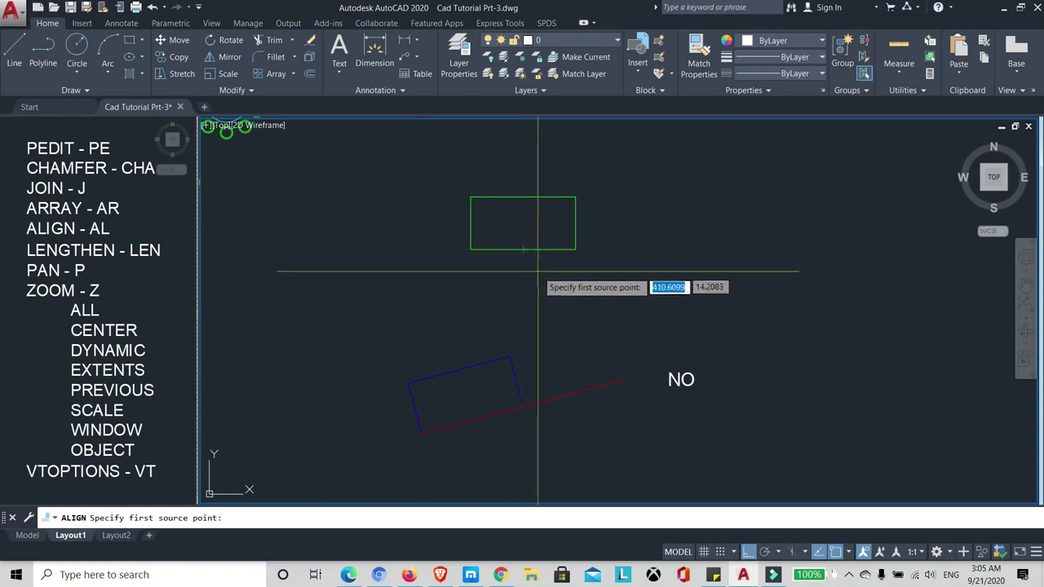
click(523, 249)
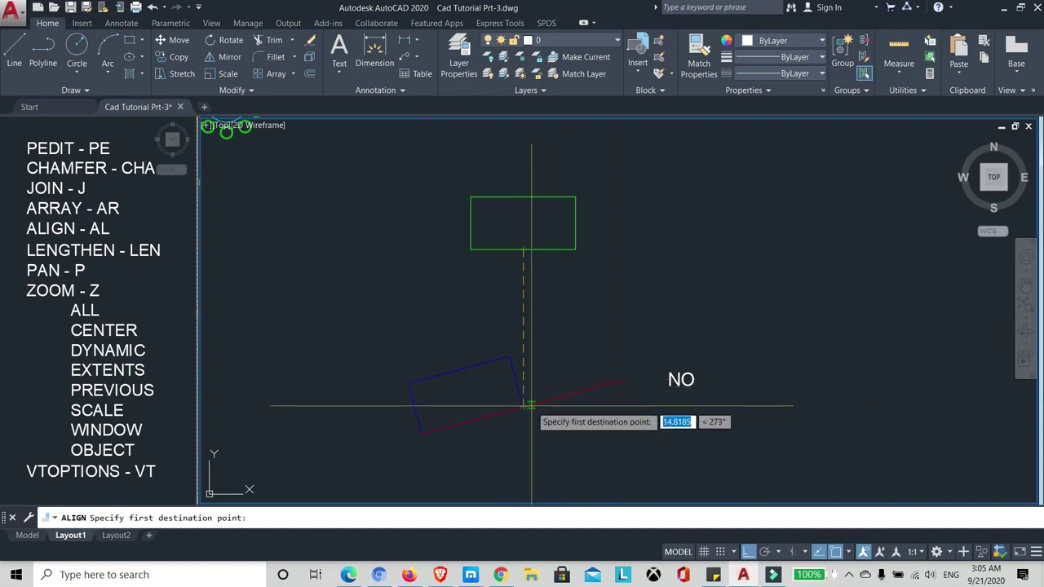
click(522, 406)
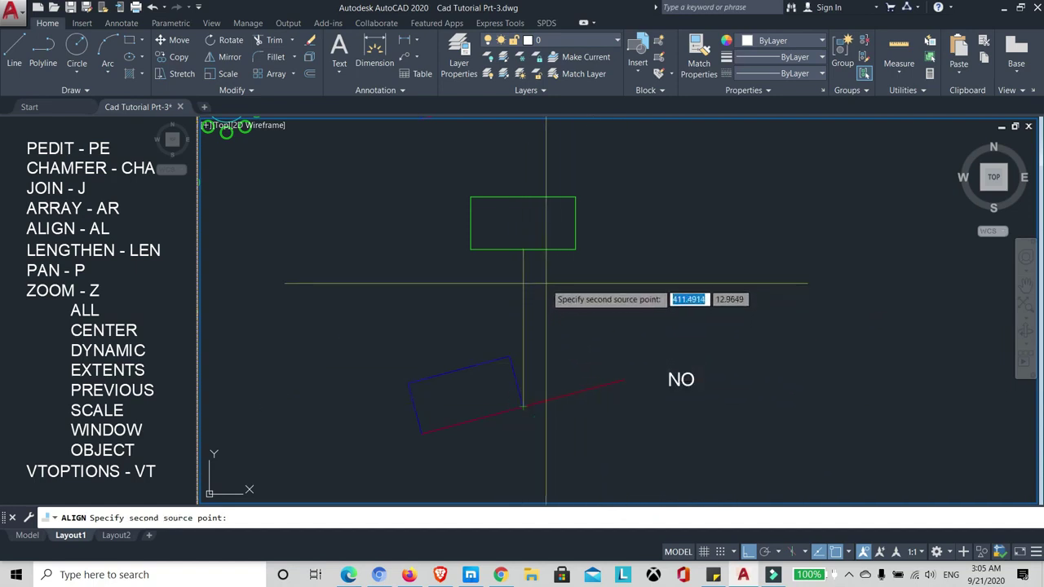
click(575, 248)
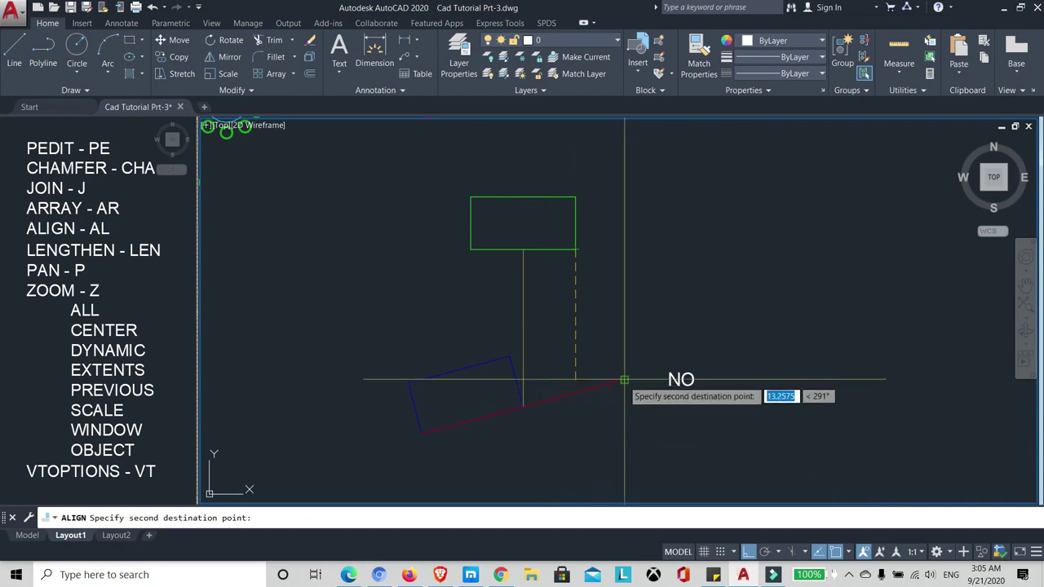
click(624, 380)
click(624, 380)
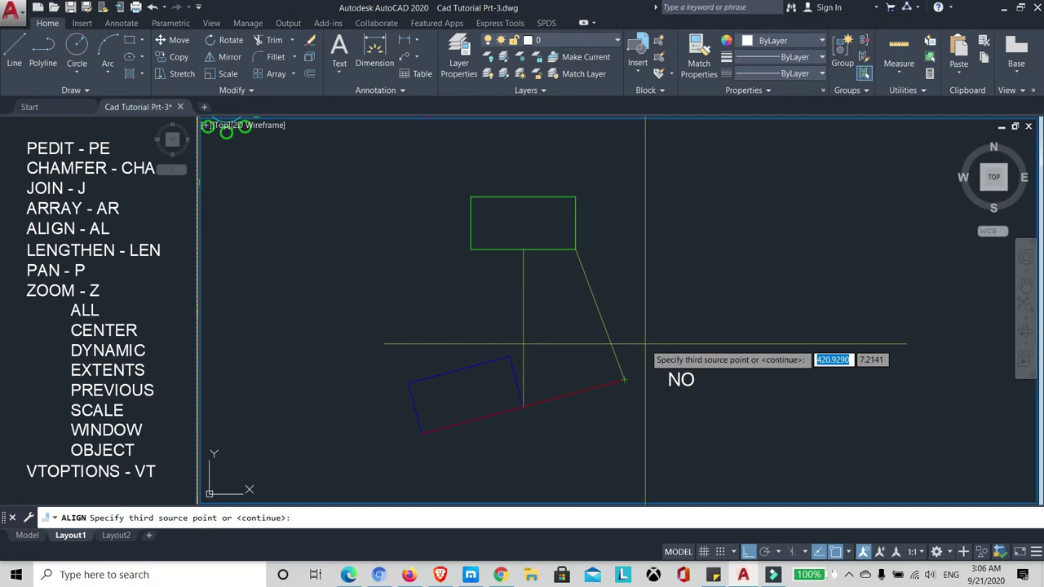
key(Return)
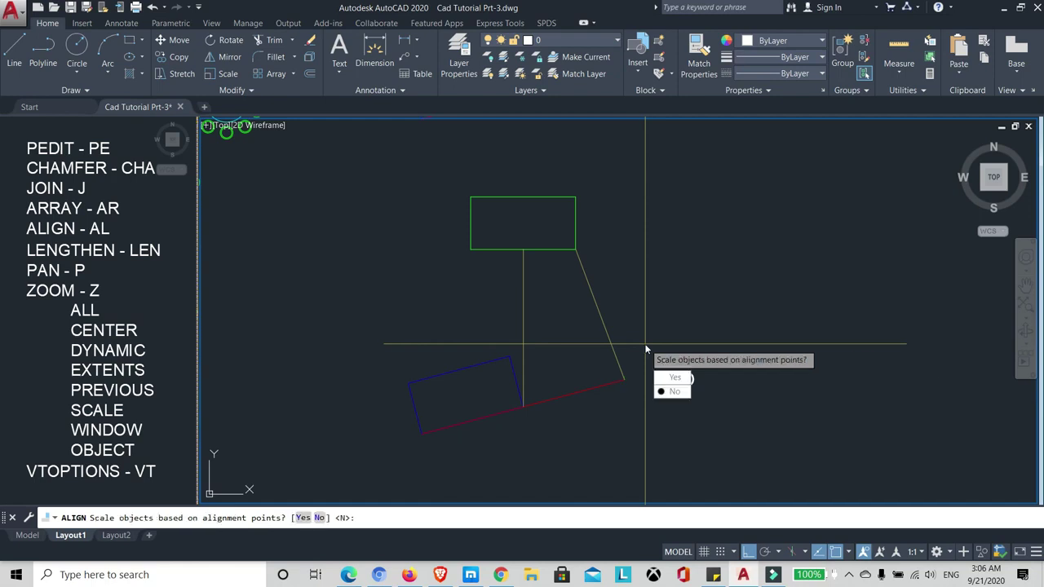
key(Return)
- Inspect the aligned green rectangle, then clear its selection
scroll(645, 345, up, 2)
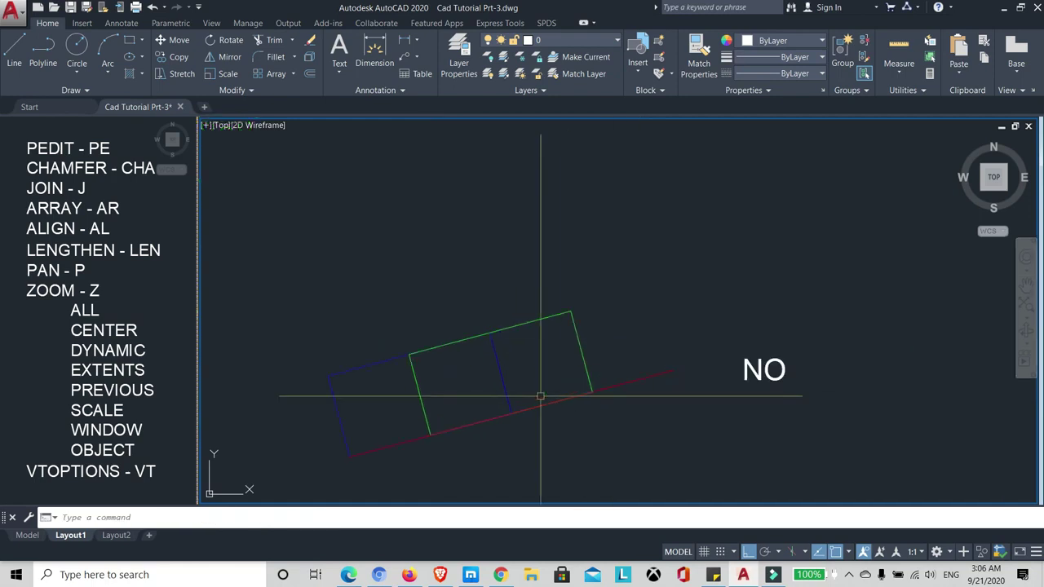
scroll(541, 396, up, 2)
click(538, 316)
click(515, 271)
scroll(501, 380, down, 2)
scroll(504, 368, up, 2)
scroll(503, 361, up, 2)
scroll(519, 356, down, 4)
scroll(520, 356, up, 2)
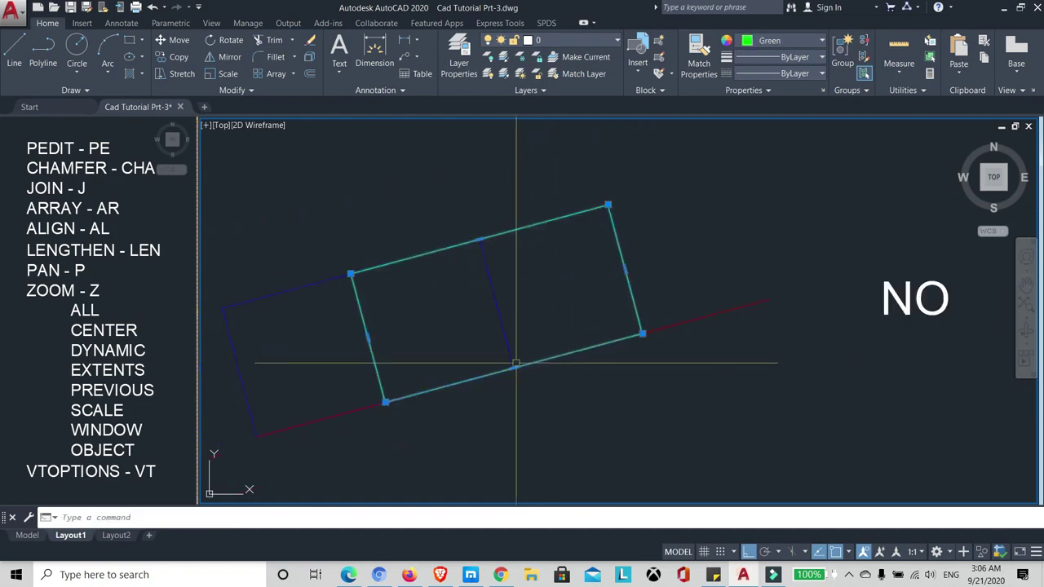
scroll(510, 359, down, 2)
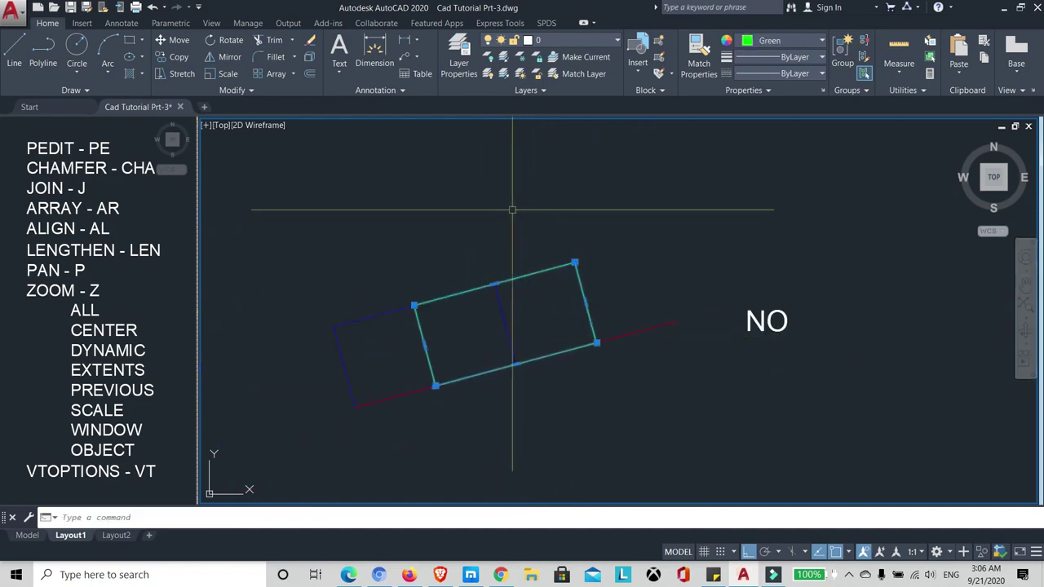
scroll(517, 341, up, 2)
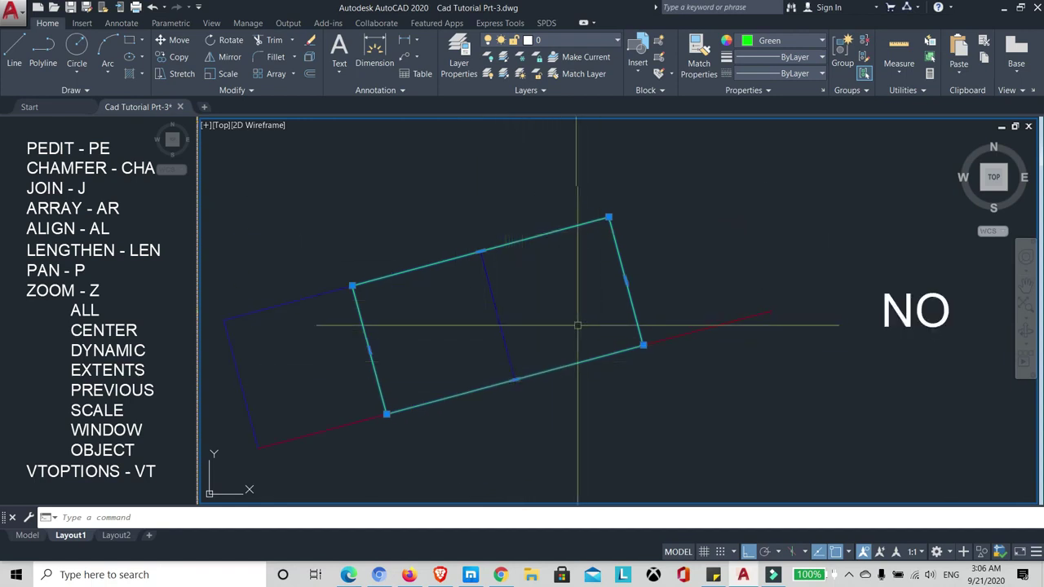
scroll(513, 337, down, 5)
scroll(509, 338, down, 4)
scroll(572, 331, up, 2)
key(Escape)
- Zoom out and pan to the LENGTHEN examples with their four 10.00 lines
scroll(572, 331, down, 1)
scroll(591, 319, up, 1)
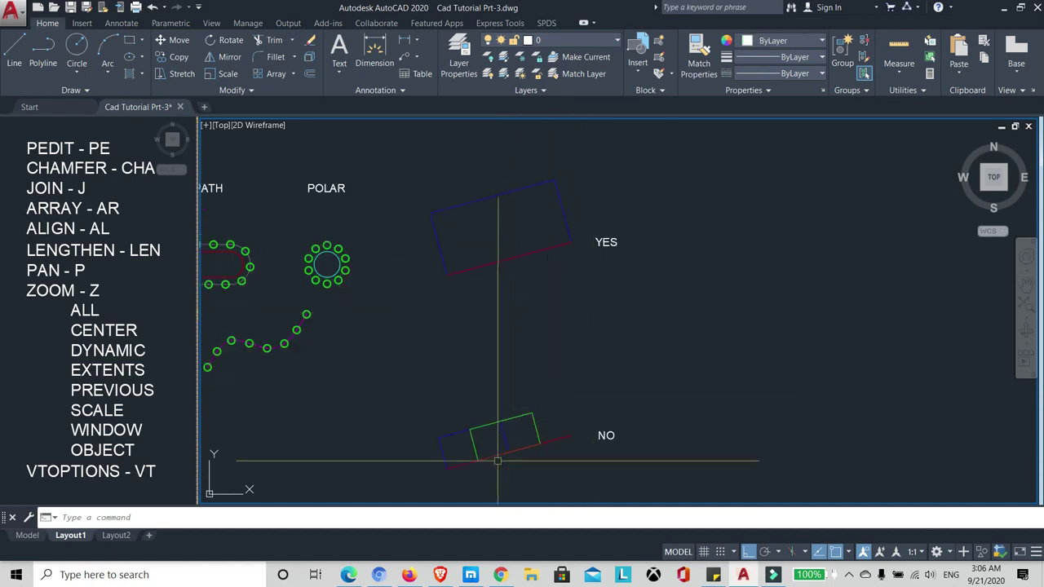
scroll(576, 386, up, 1)
scroll(621, 346, down, 1)
middle_drag(613, 347, 599, 354)
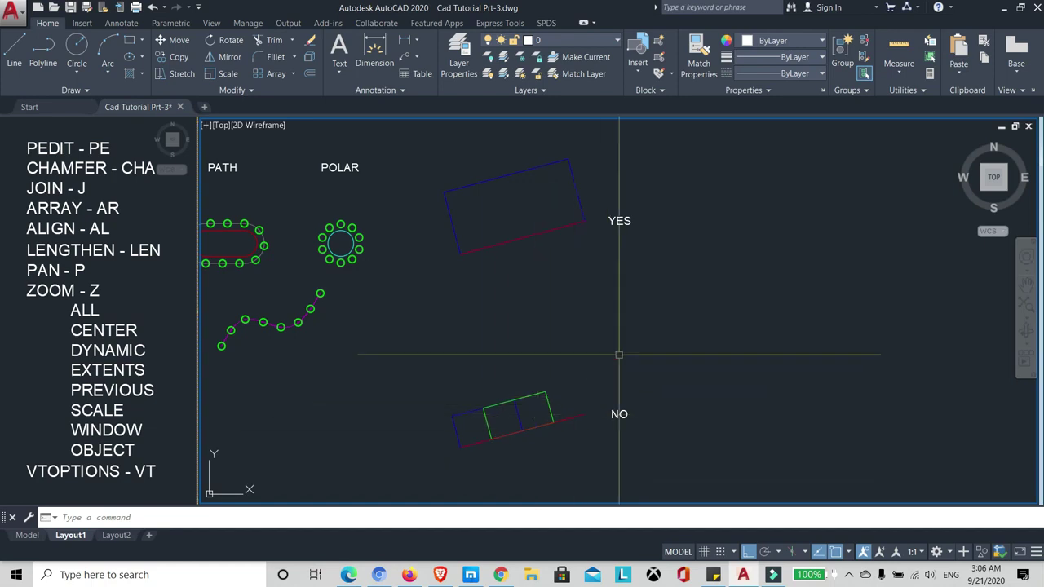
scroll(693, 269, down, 3)
scroll(345, 285, up, 2)
scroll(345, 285, up, 1)
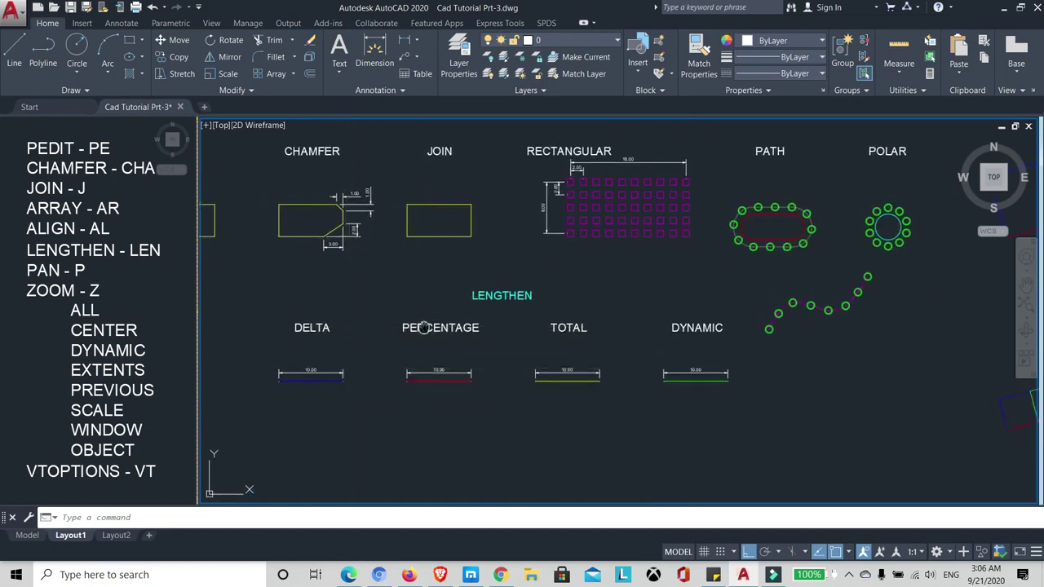
- Zoom in on the DELTA label and its 10.00 dimensioned line
middle_drag(424, 327, 418, 353)
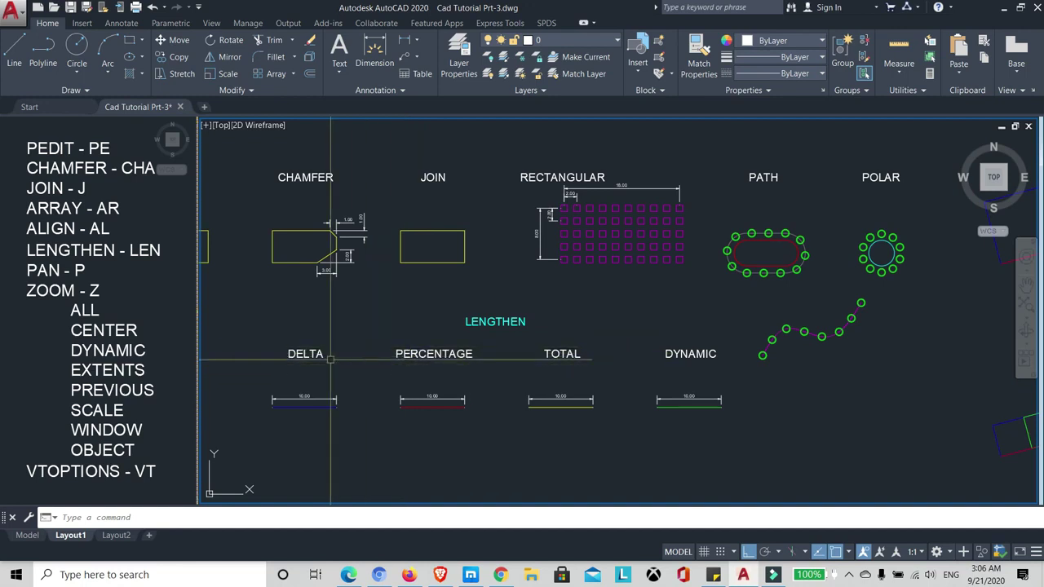
middle_drag(292, 348, 295, 345)
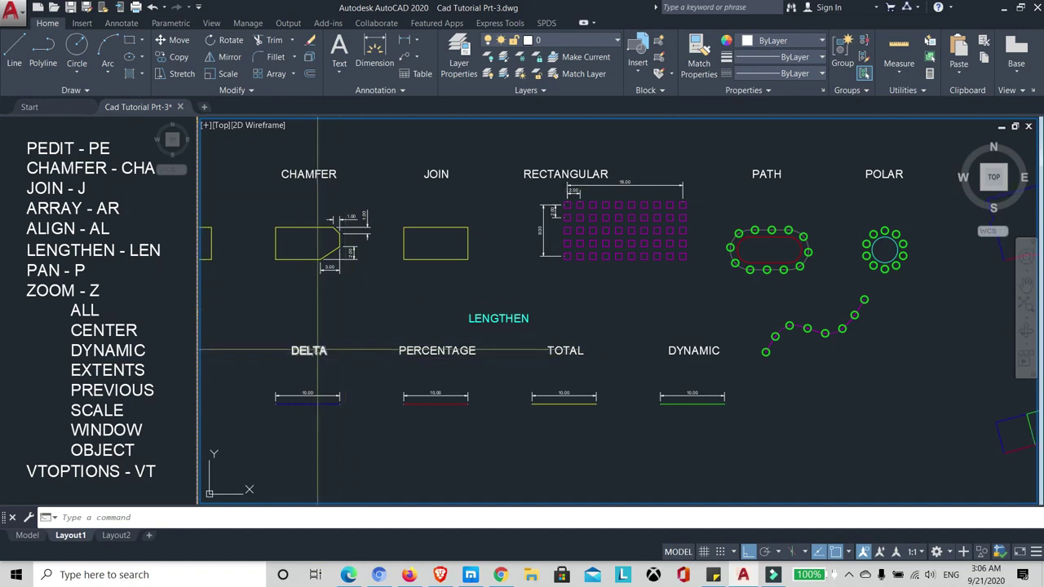
scroll(277, 397, up, 4)
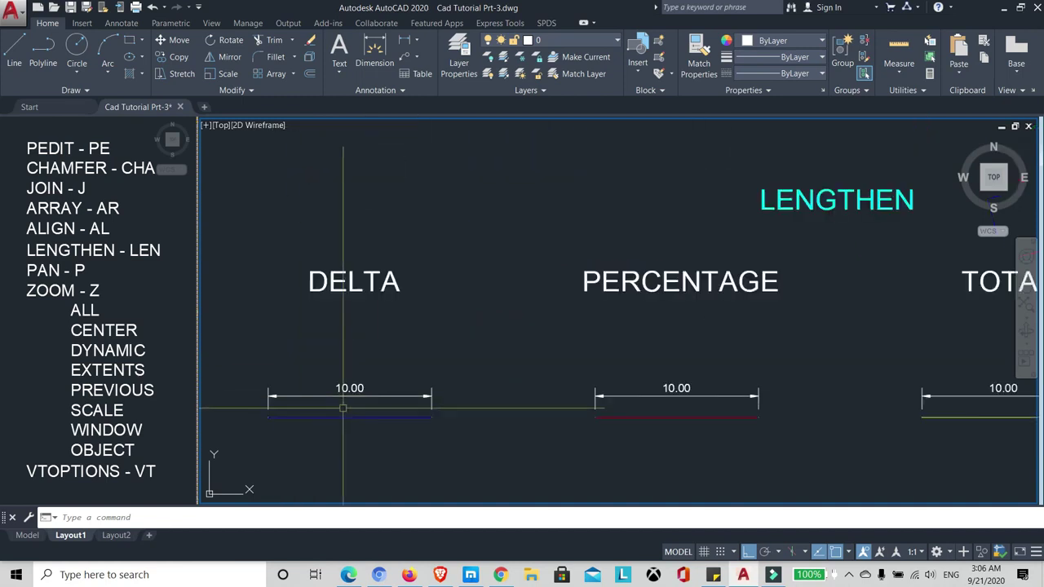
scroll(345, 324, down, 2)
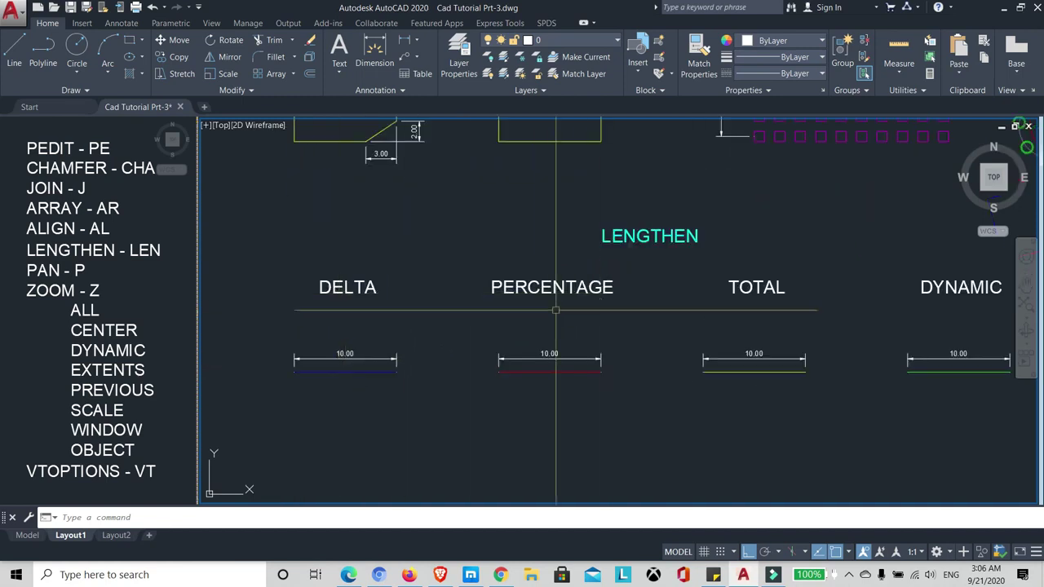
middle_drag(457, 301, 460, 290)
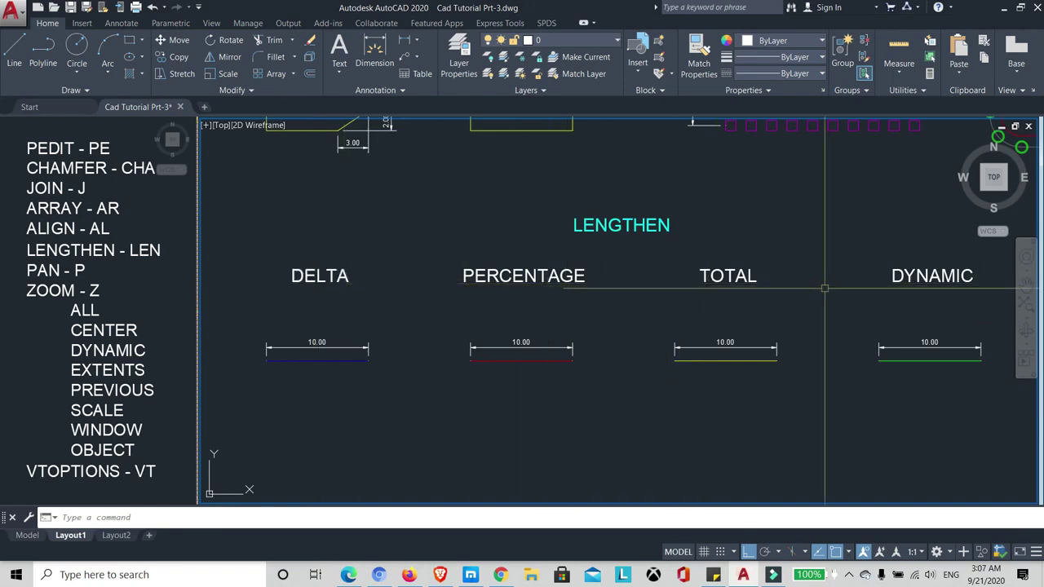
scroll(294, 303, up, 3)
scroll(366, 291, up, 1)
scroll(411, 265, down, 2)
scroll(378, 282, up, 2)
text(LEN)
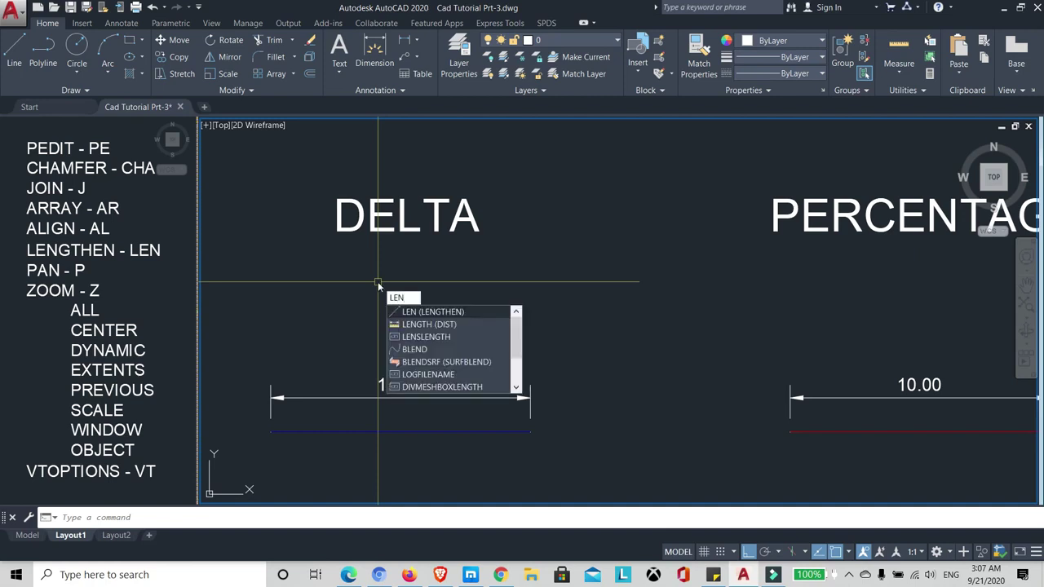
- Lengthen the blue DELTA line with a delta of 5 so it reads 15.00
key(Return)
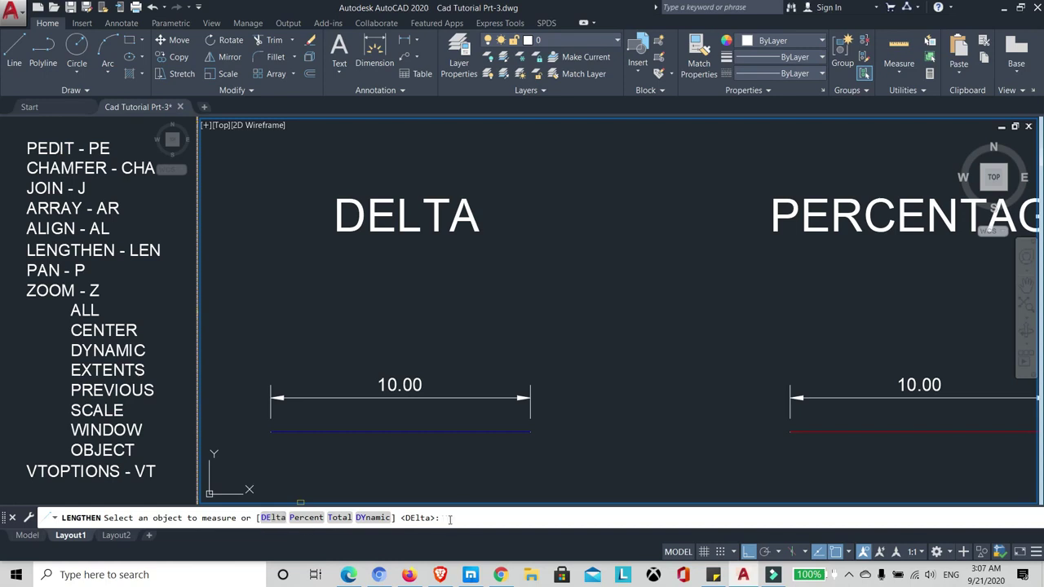
click(271, 519)
text(5)
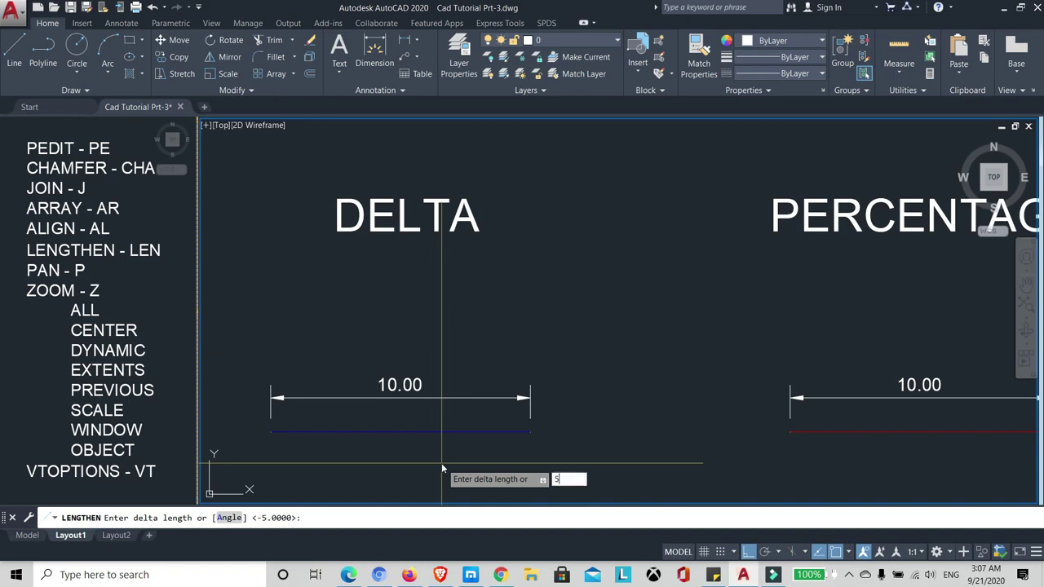
key(Return)
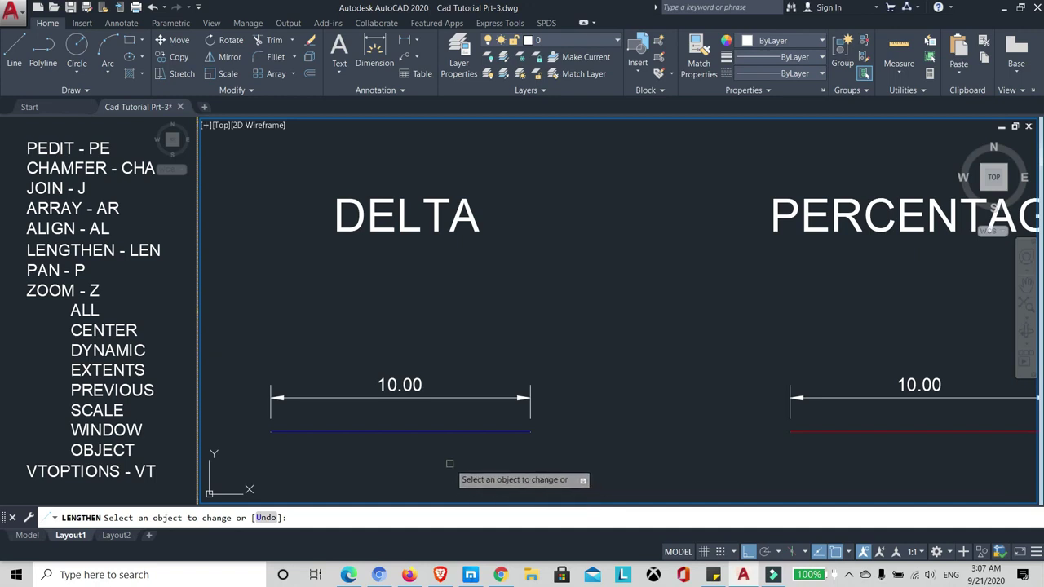
click(490, 433)
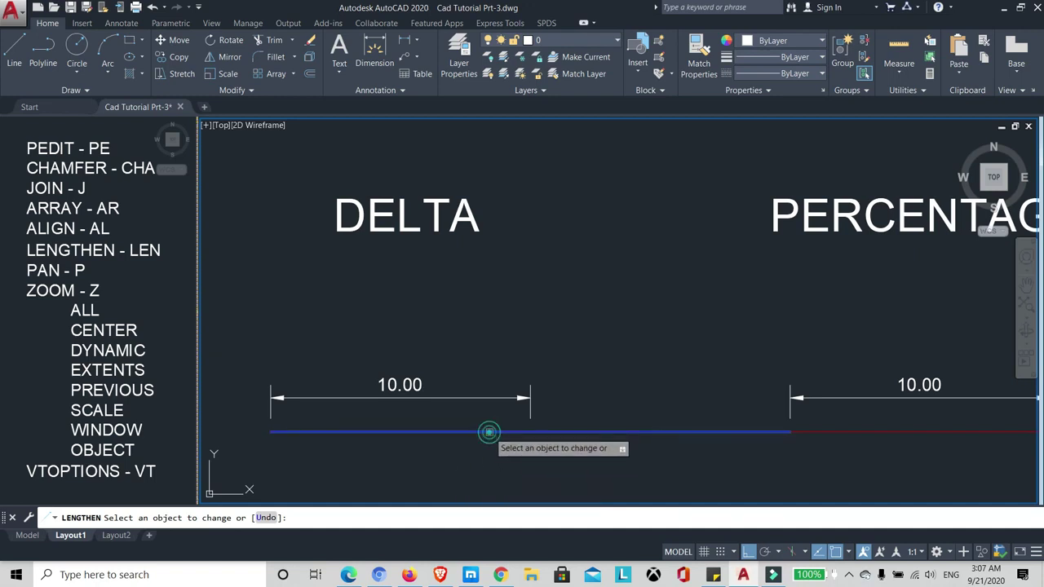
right_click(488, 444)
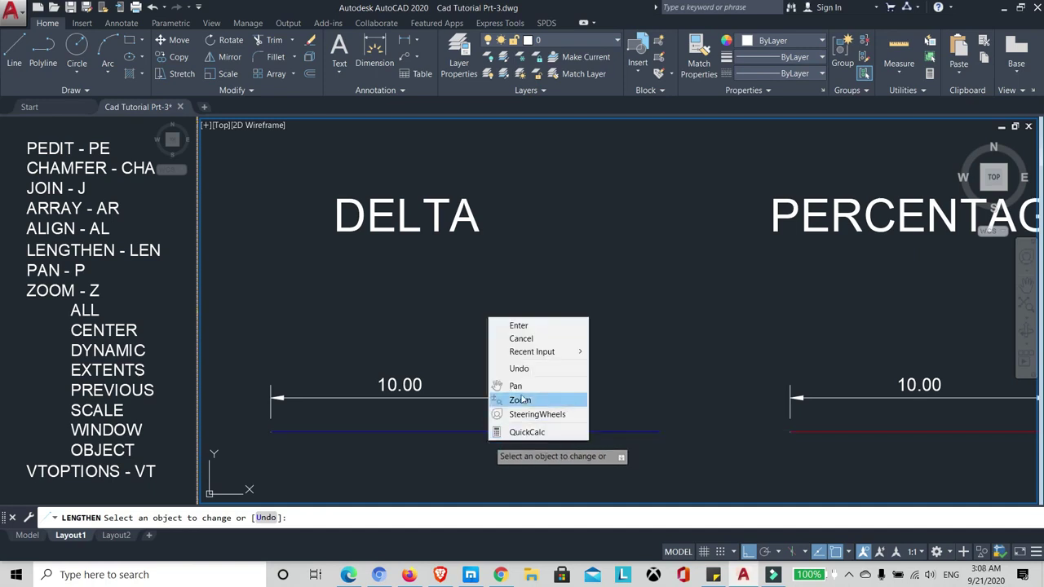
click(522, 323)
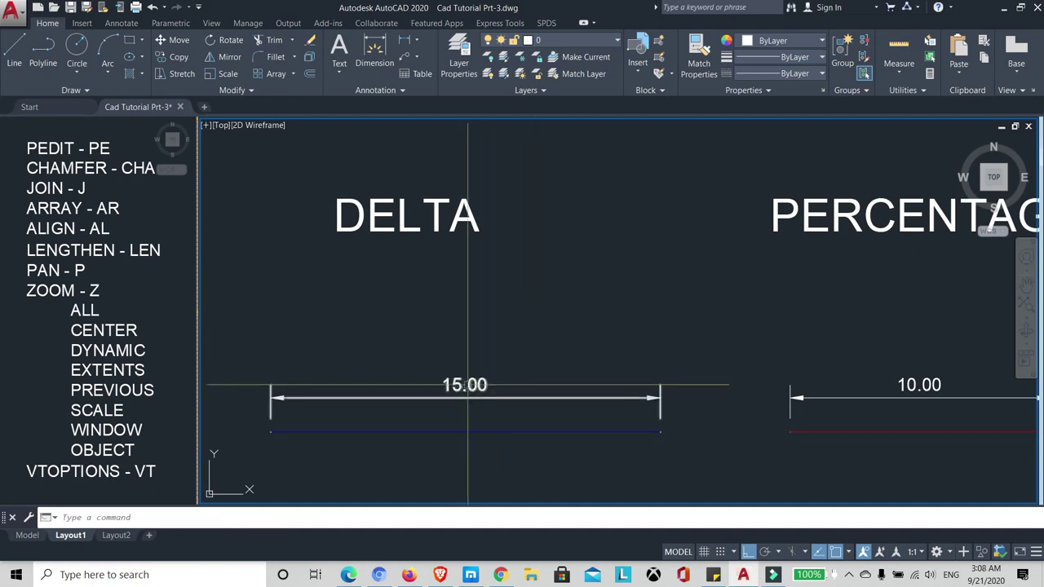
middle_drag(538, 363, 601, 365)
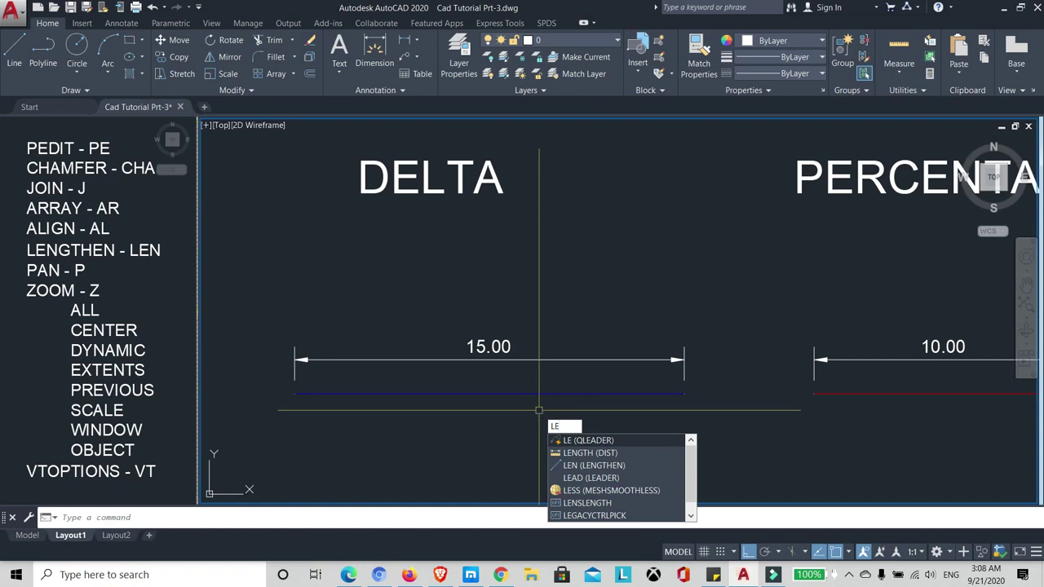
- Shorten the DELTA line with a LENGTHEN delta of -10, leaving 5.00
text(N)
key(Return)
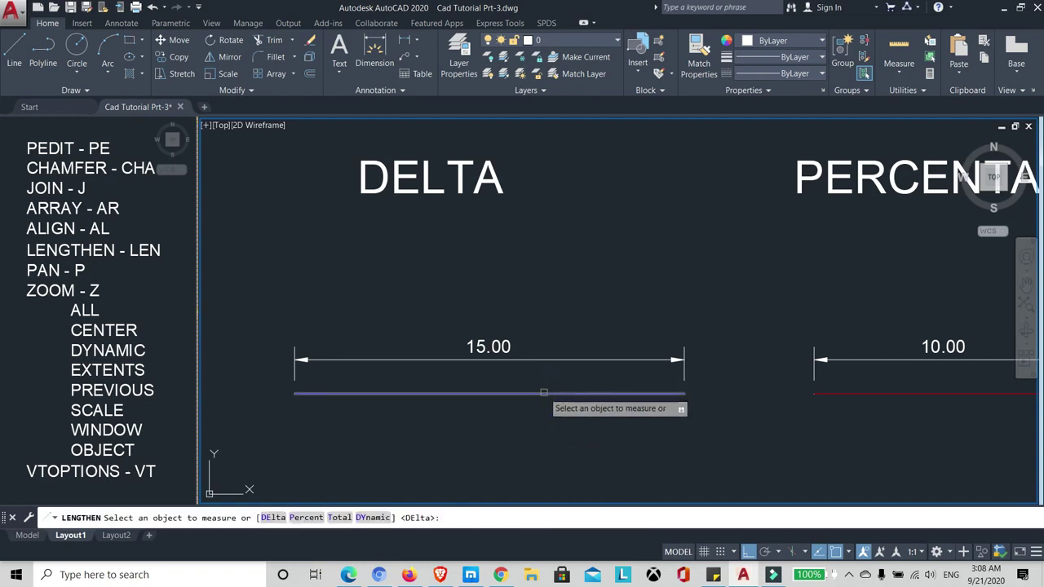
click(272, 519)
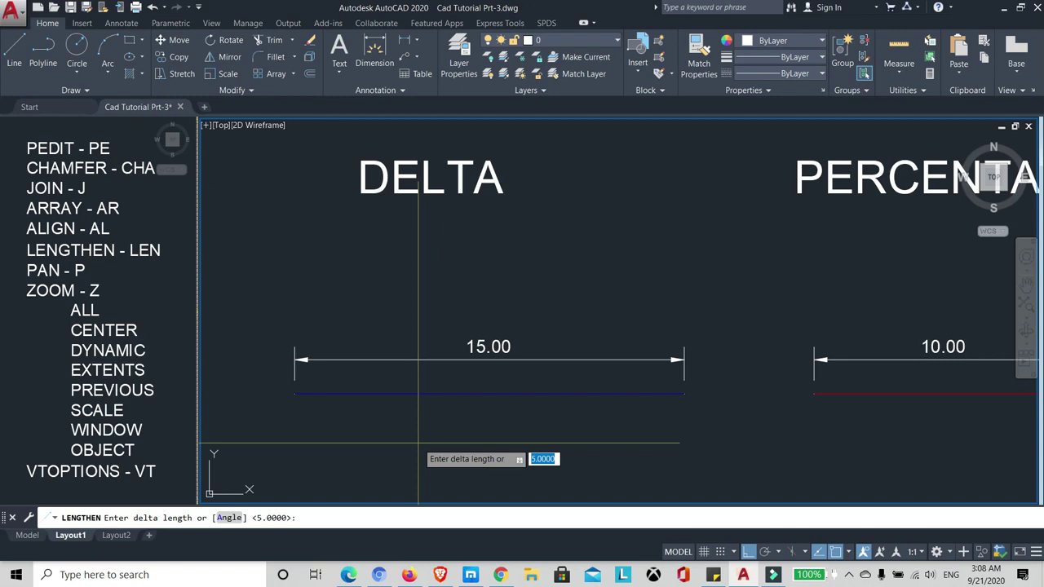
text(-10)
key(Return)
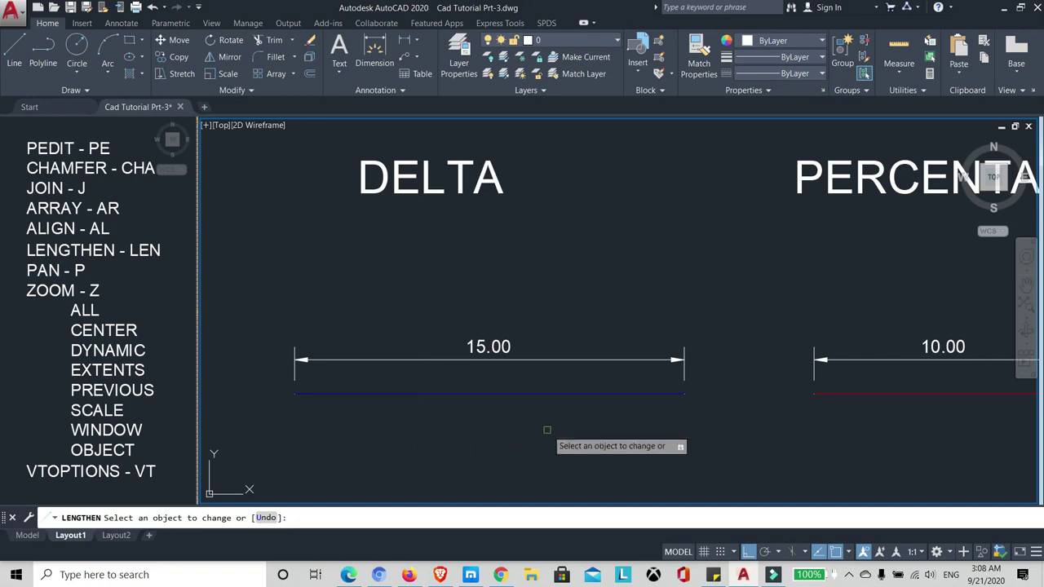
click(628, 394)
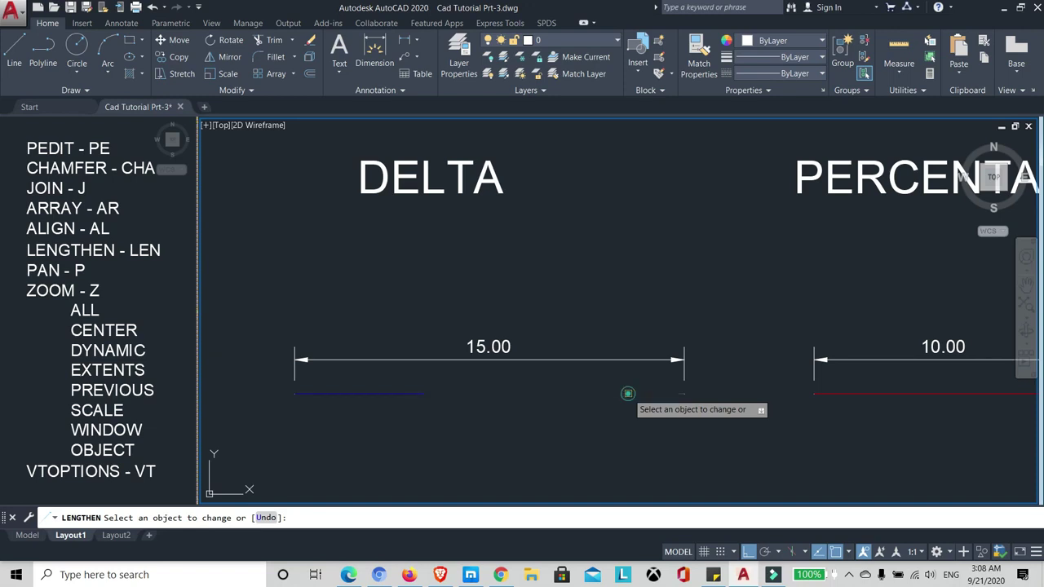
right_click(585, 394)
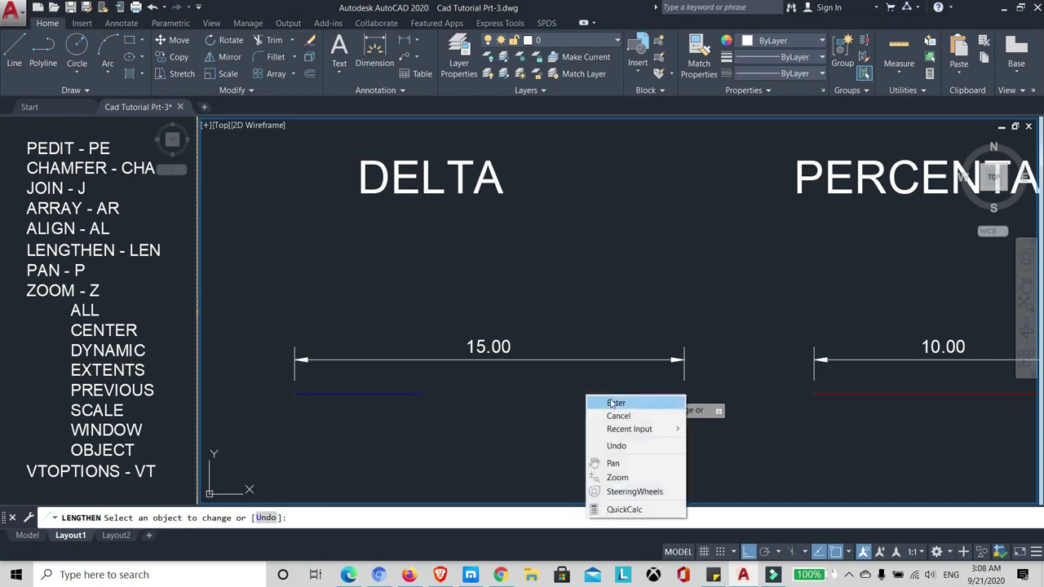
click(616, 403)
scroll(339, 371, up, 3)
scroll(398, 356, down, 3)
scroll(398, 357, up, 2)
scroll(403, 367, down, 2)
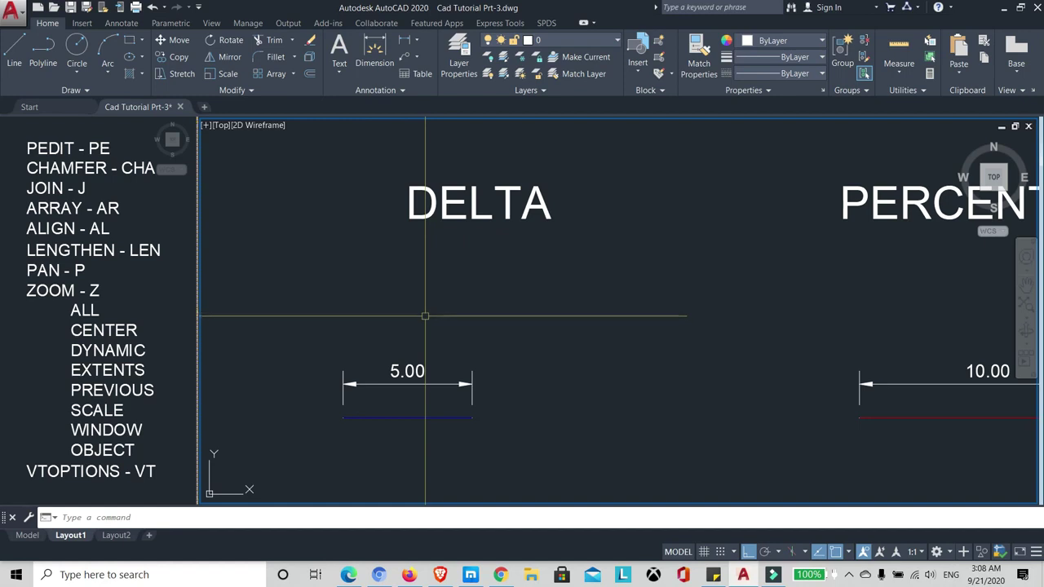
- Pan over to centre the red PERCENTAGE example line
scroll(400, 314, down, 2)
middle_drag(547, 301, 345, 304)
scroll(590, 289, up, 2)
middle_drag(589, 289, 514, 298)
scroll(457, 298, down, 2)
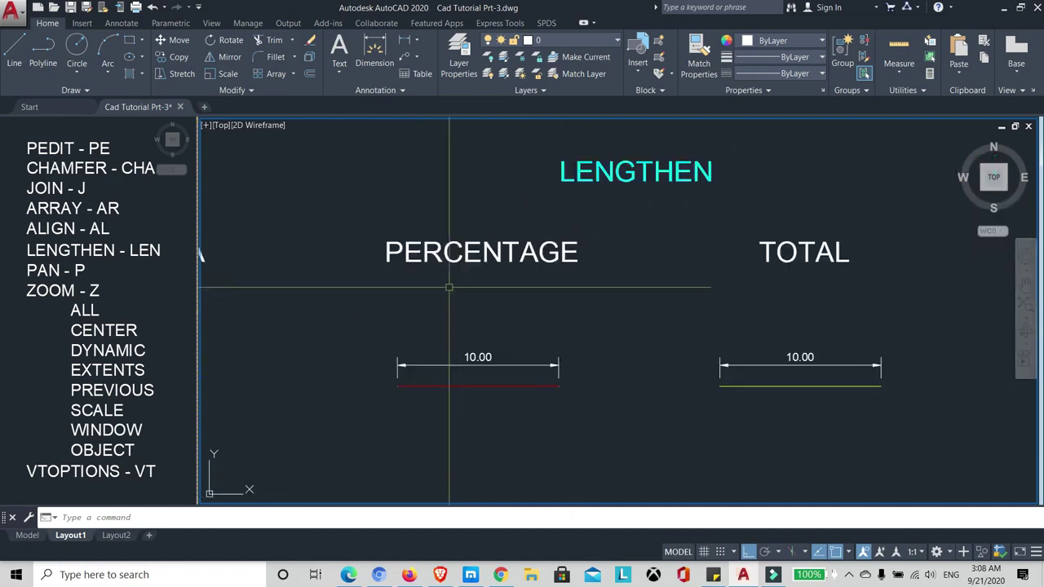
scroll(449, 287, up, 2)
scroll(475, 289, down, 1)
scroll(503, 296, up, 1)
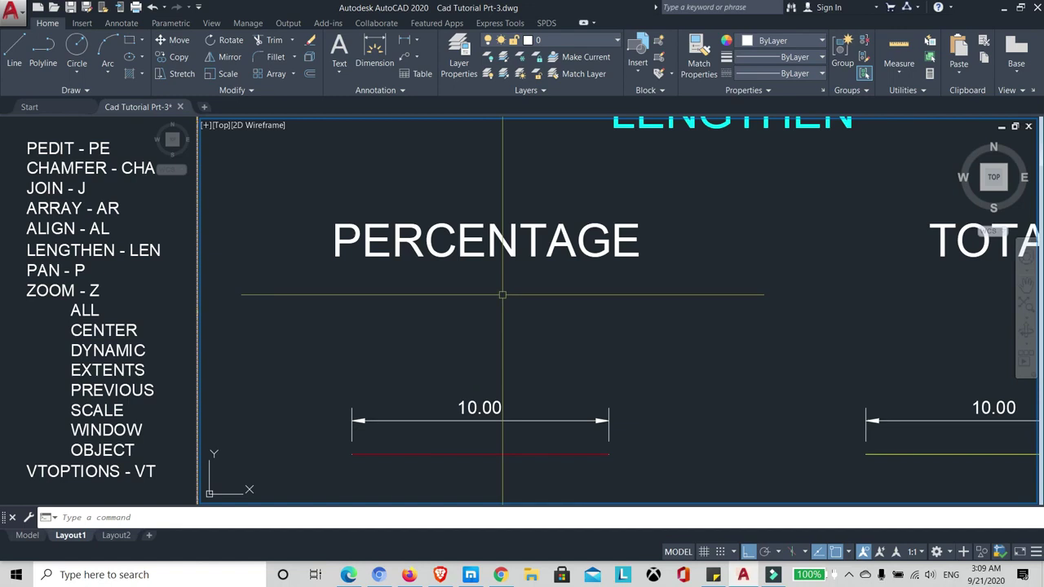
- Halve the red PERCENTAGE line with LENGTHEN Percent 50, giving 5.00
text(LEN)
key(Return)
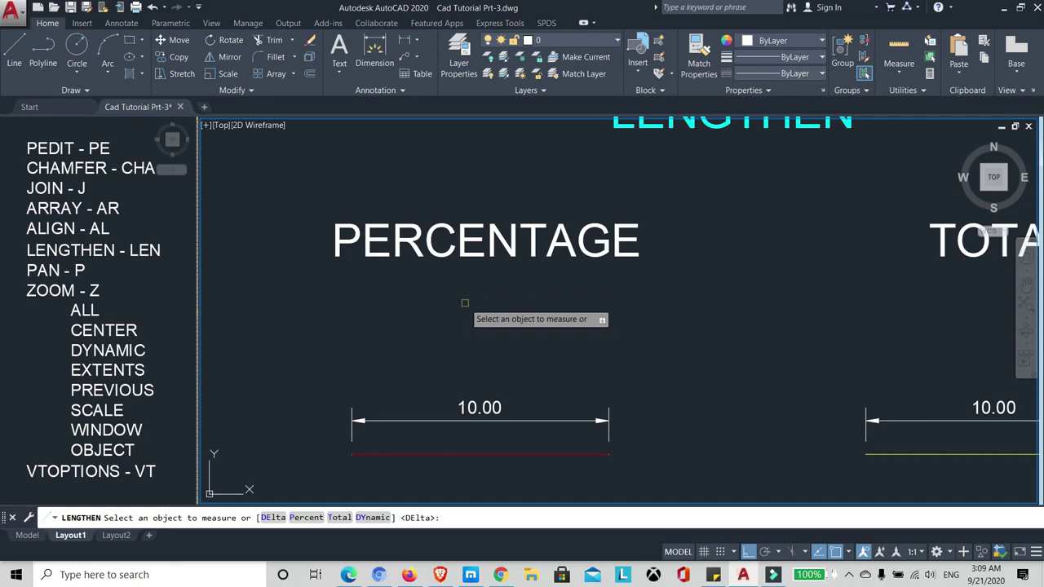
click(306, 518)
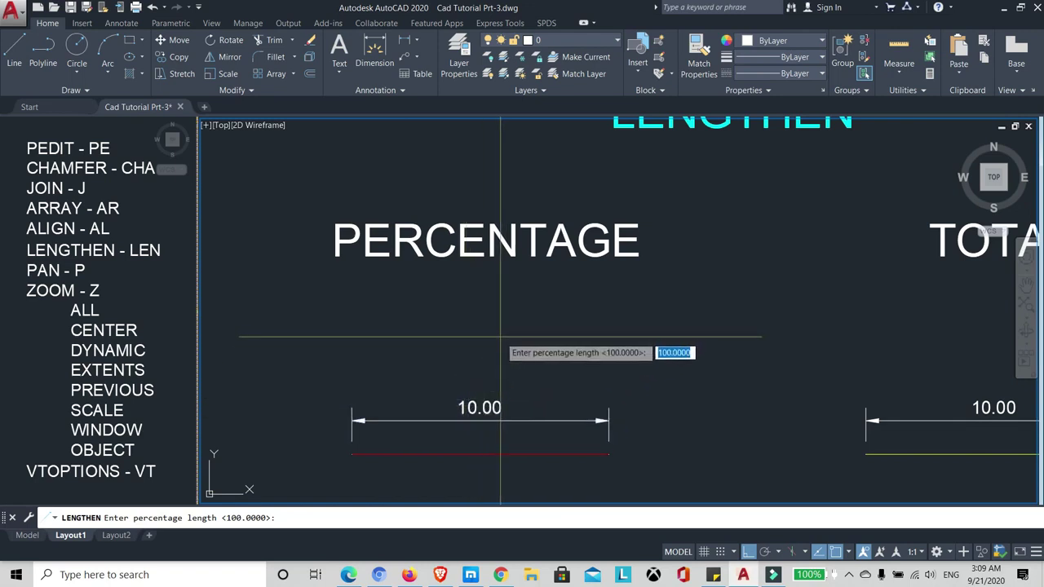
middle_drag(456, 388, 453, 373)
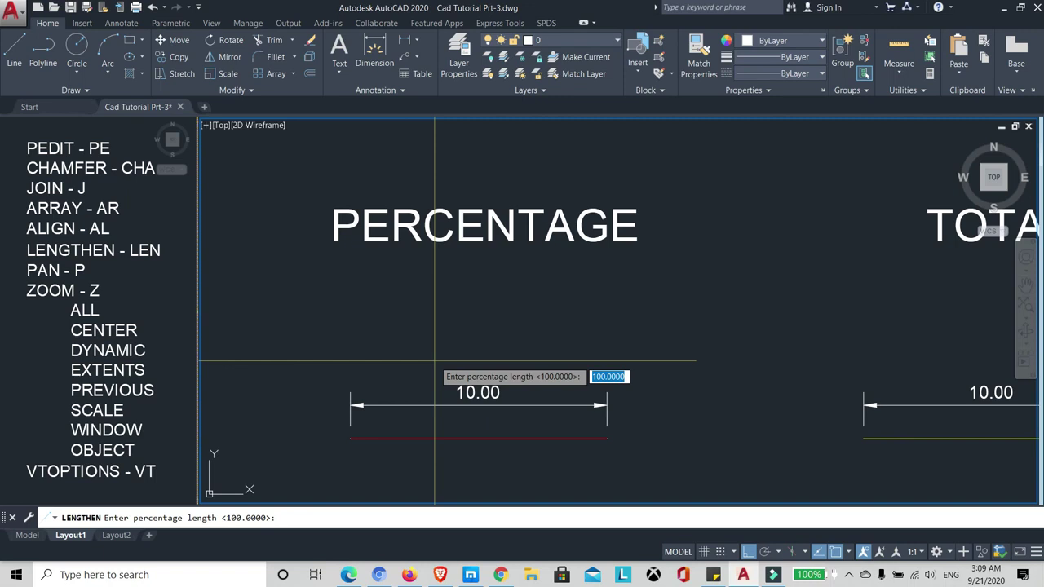
text(50)
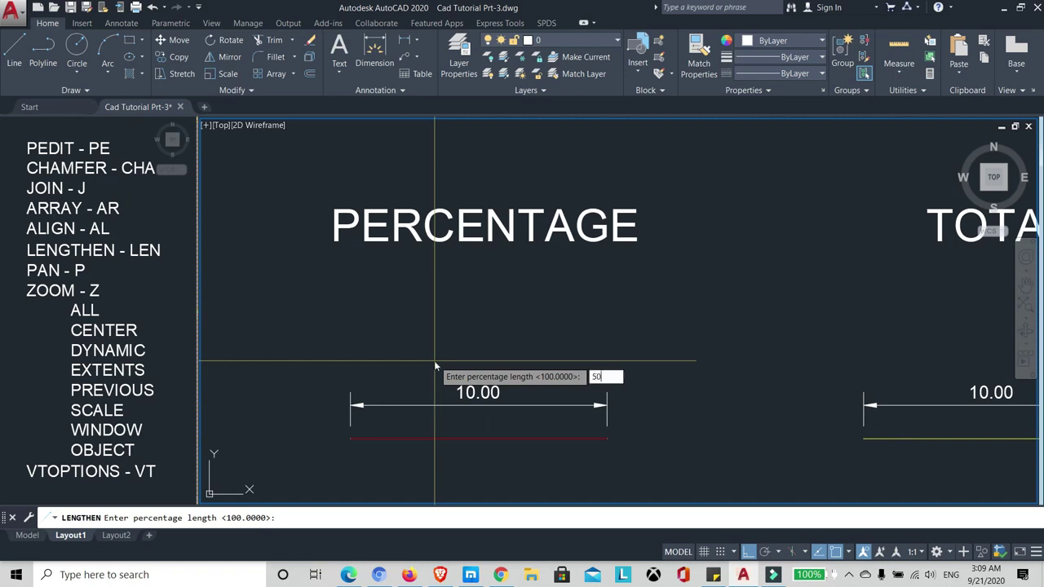
key(Return)
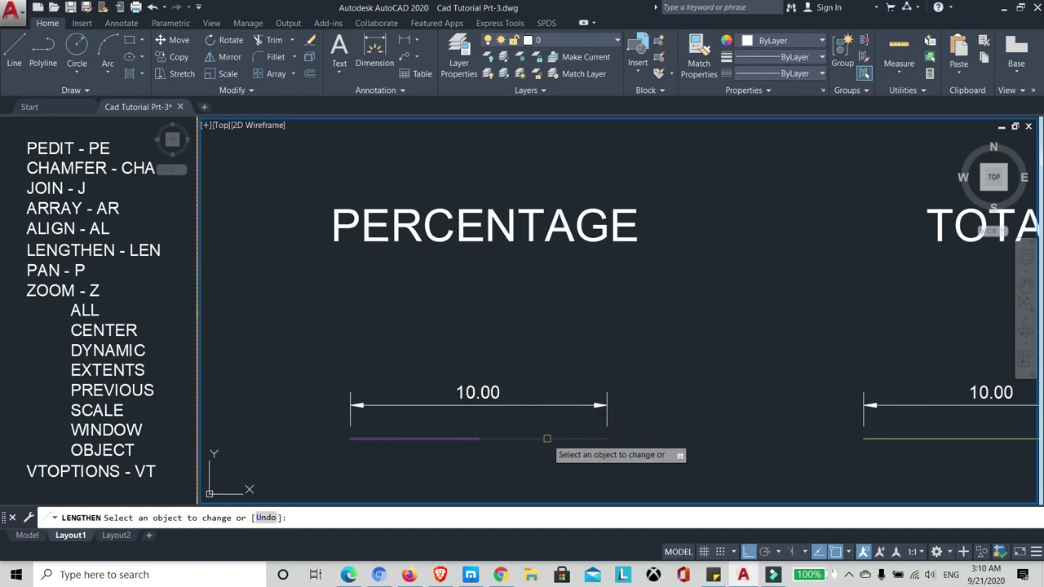
click(551, 439)
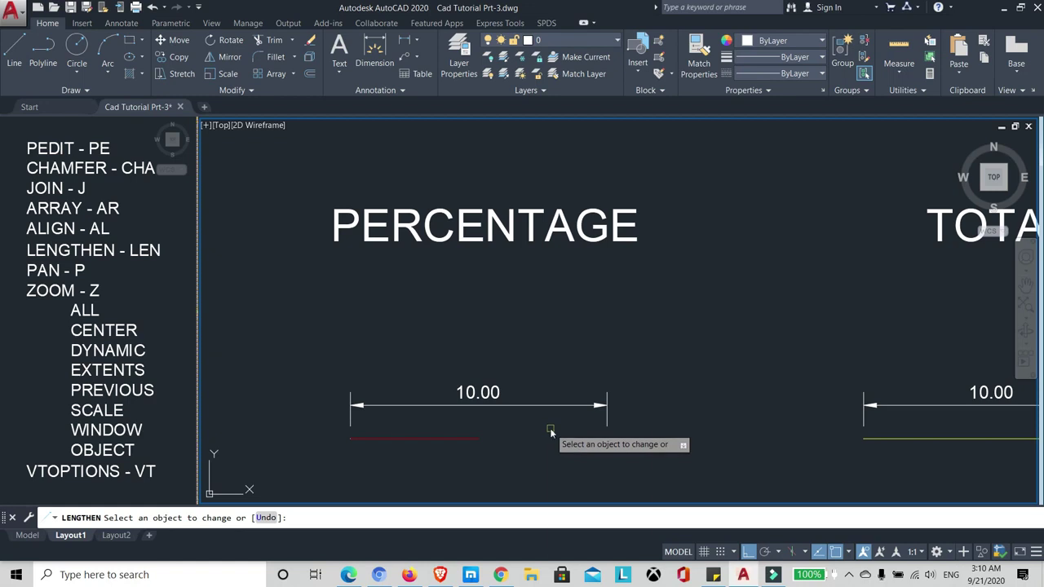
right_click(551, 432)
click(580, 438)
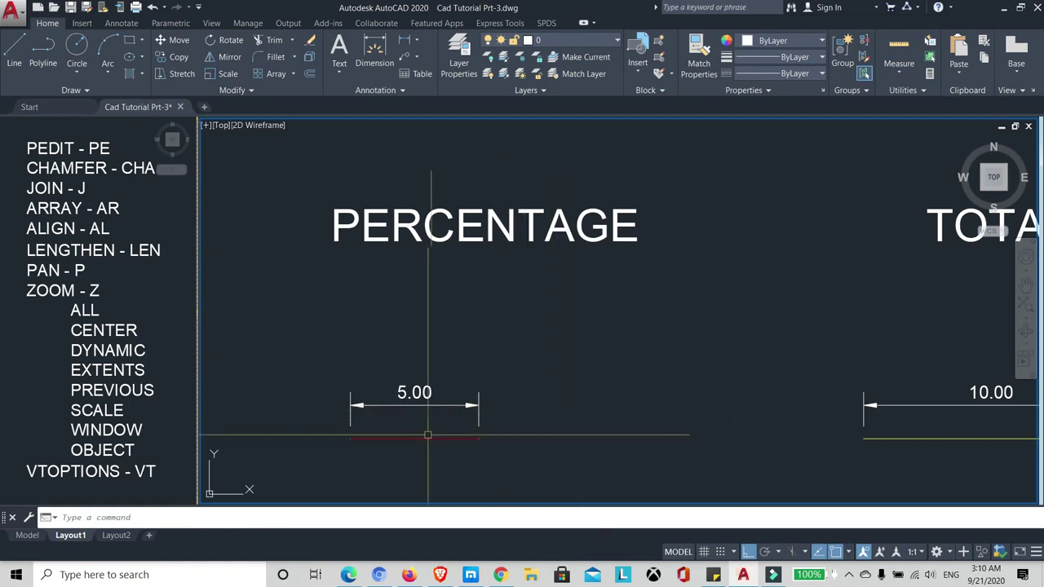
- Zoom and pan from PERCENTAGE to frame the TOTAL line with its 10.00 dimension beside DYNAMIC
scroll(424, 432, up, 2)
scroll(457, 351, down, 3)
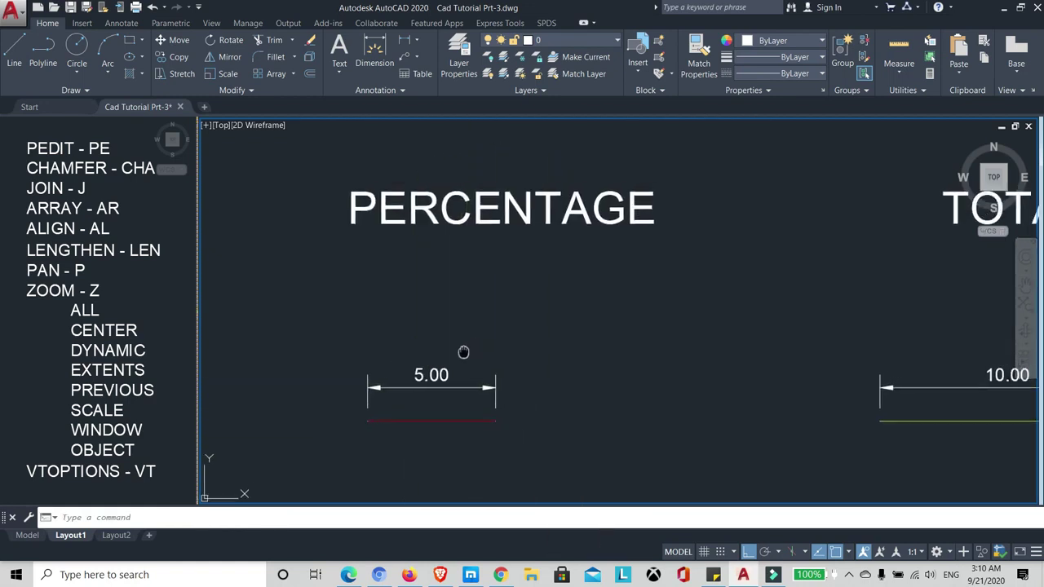
scroll(443, 363, up, 2)
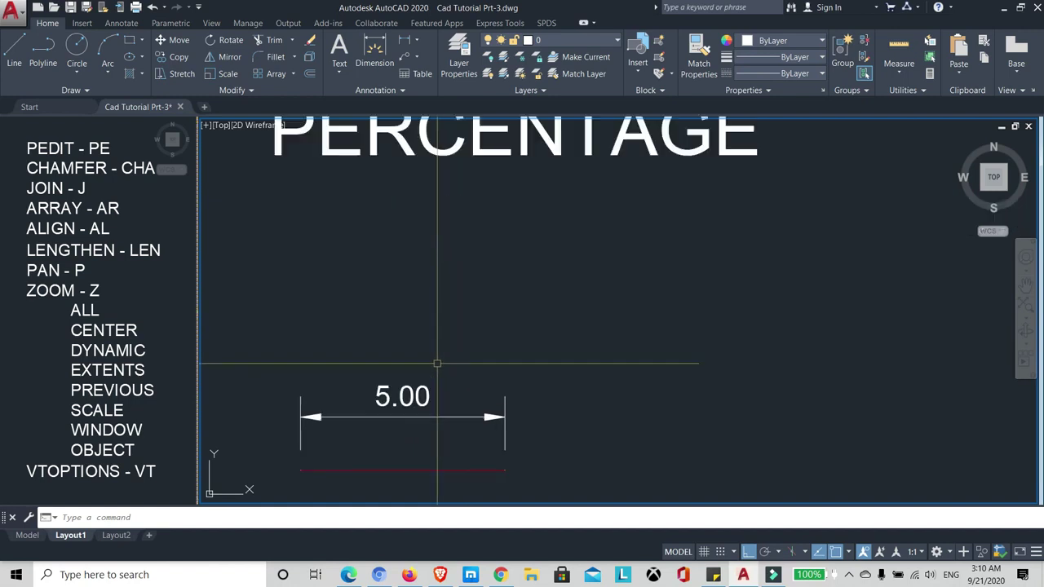
scroll(430, 371, down, 2)
scroll(429, 369, up, 2)
scroll(427, 368, down, 2)
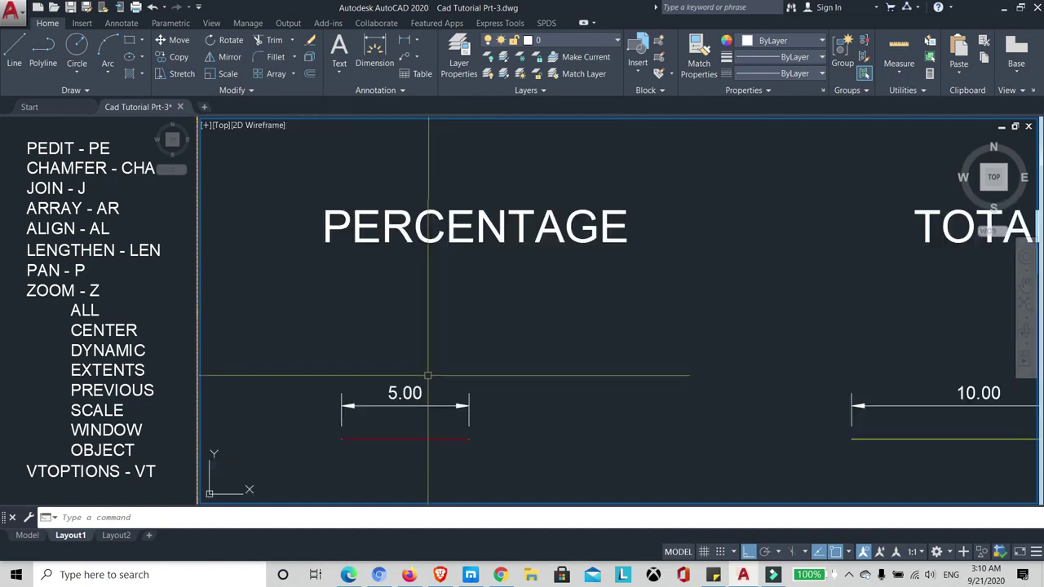
scroll(400, 407, up, 2)
scroll(412, 390, down, 2)
scroll(413, 388, up, 2)
scroll(414, 388, down, 2)
scroll(414, 388, up, 2)
scroll(449, 384, down, 2)
scroll(470, 345, down, 2)
middle_drag(646, 324, 459, 321)
scroll(546, 318, up, 2)
scroll(464, 318, down, 2)
scroll(500, 317, up, 2)
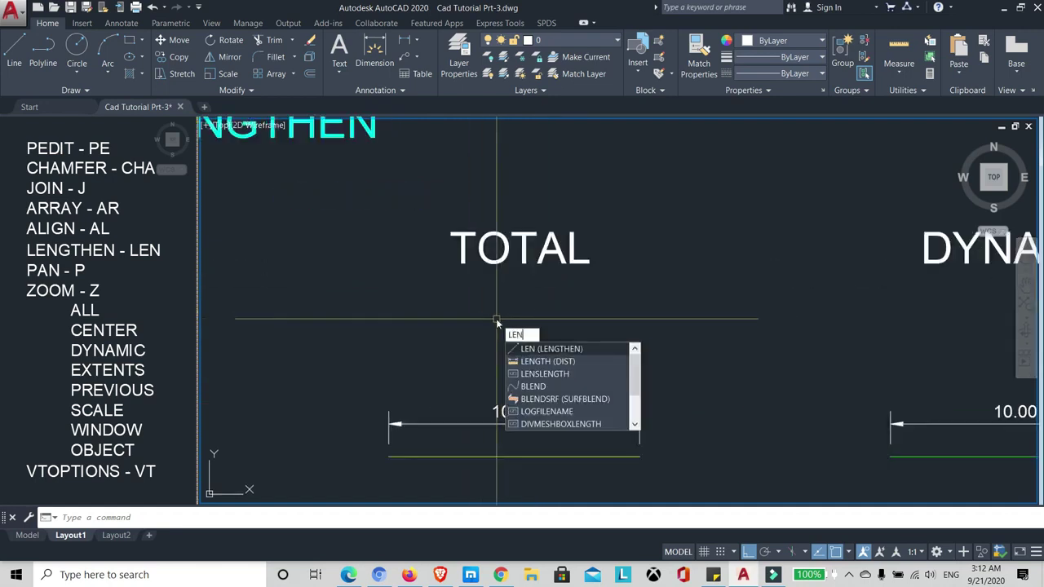
- Use LENGTHEN's Total option with 15 on the TOTAL line, so its dimension reads 15.00
key(Return)
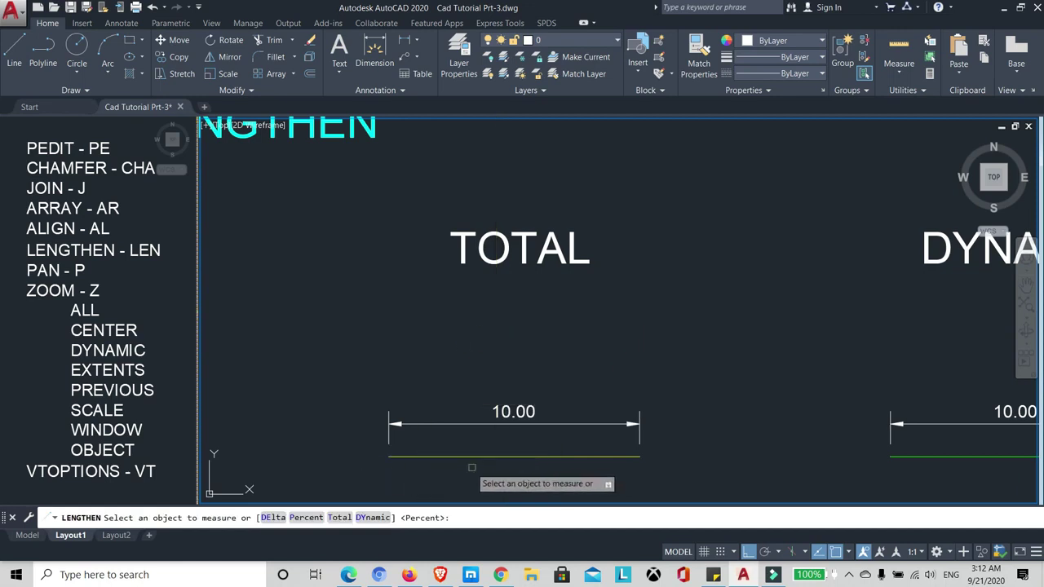
click(335, 520)
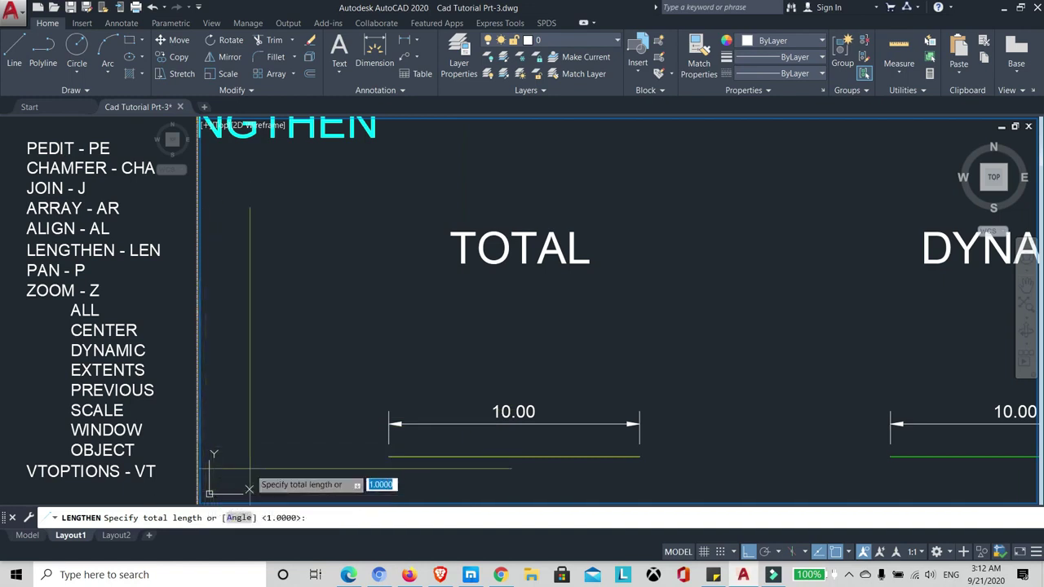
middle_drag(492, 342, 479, 325)
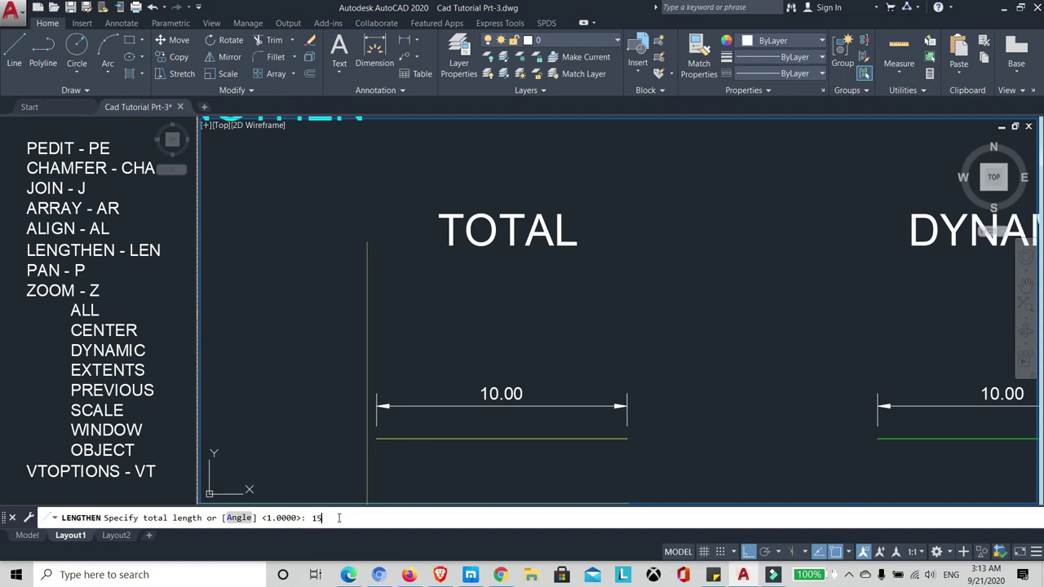
key(Return)
click(571, 438)
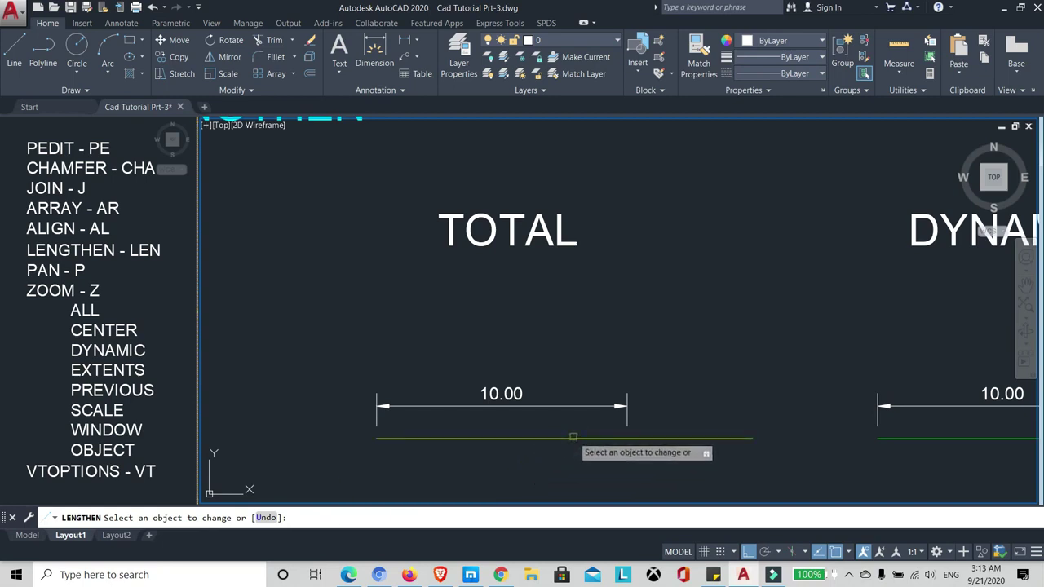
right_click(573, 437)
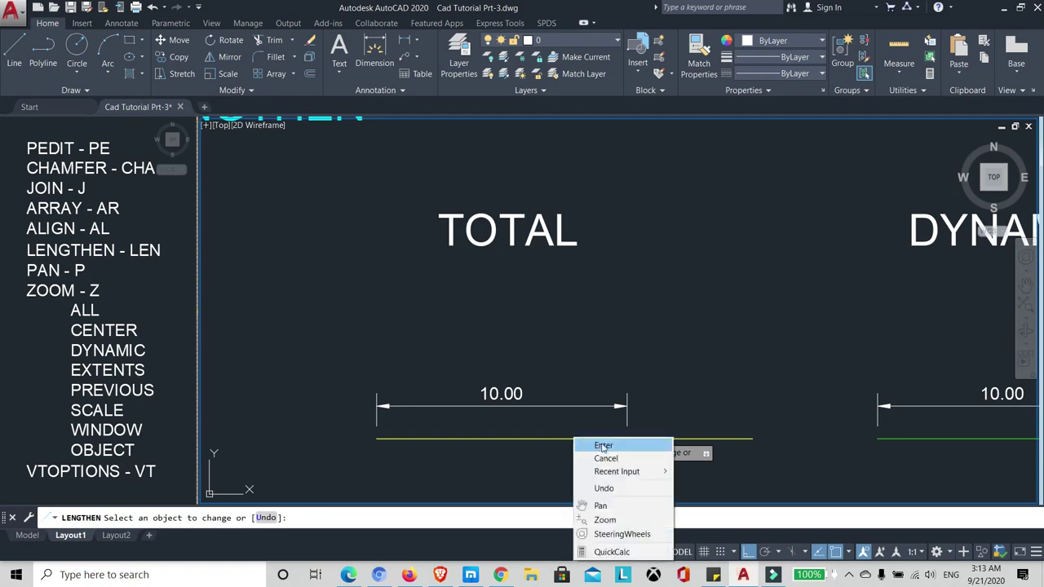
click(603, 447)
middle_drag(567, 343, 490, 345)
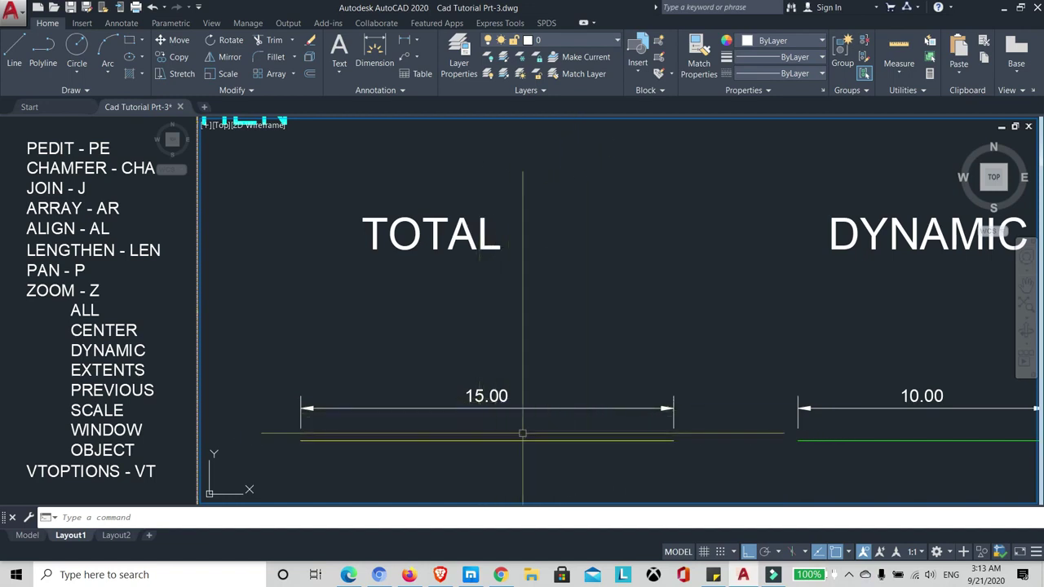
- Start LENGTHEN with the Dynamic option and select the green line under DYNAMIC
scroll(483, 283, down, 2)
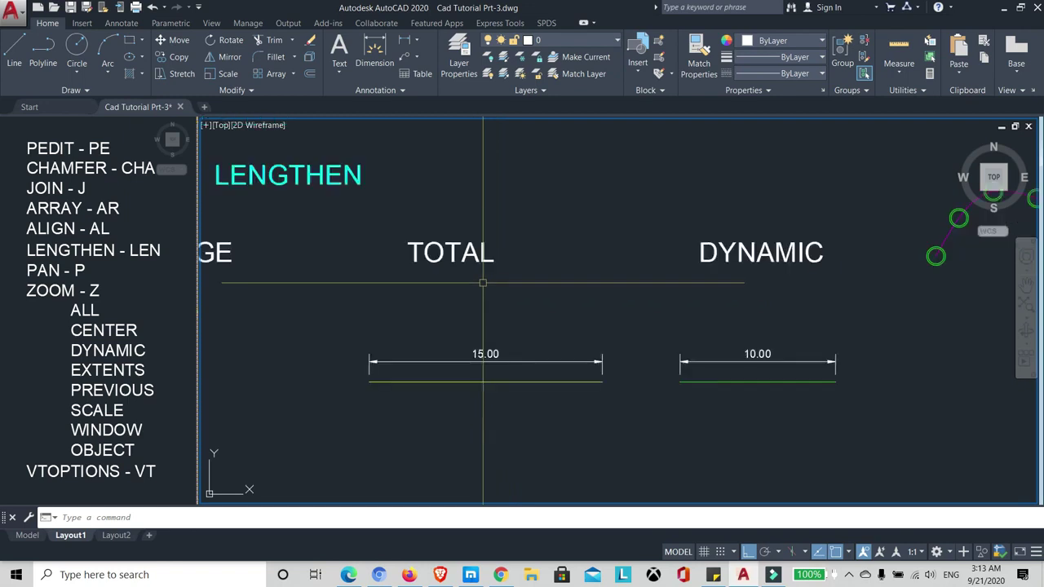
middle_drag(660, 278, 531, 286)
scroll(541, 286, up, 2)
scroll(512, 293, up, 2)
scroll(512, 294, down, 2)
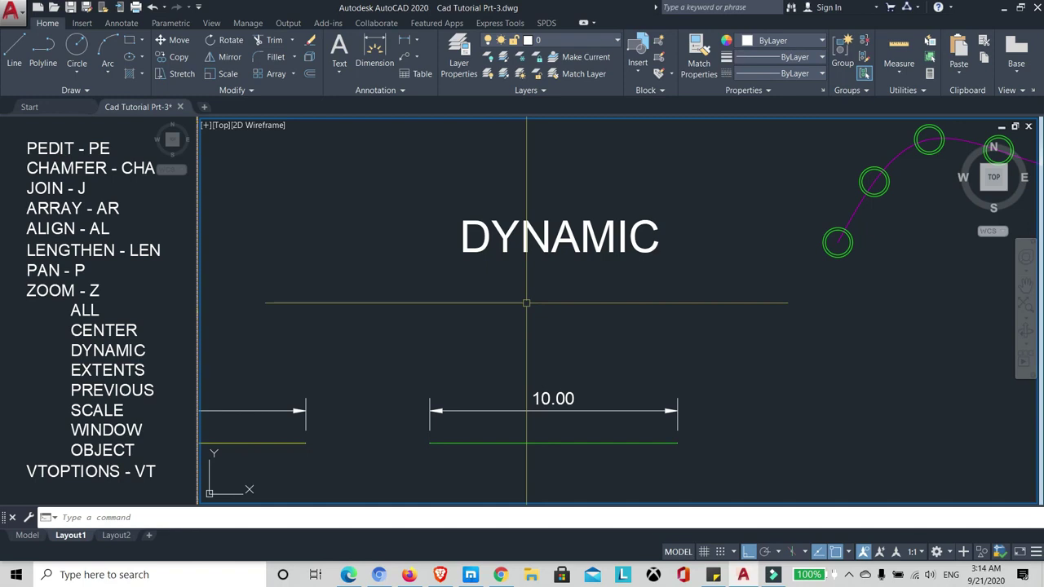
text(LEN)
key(Return)
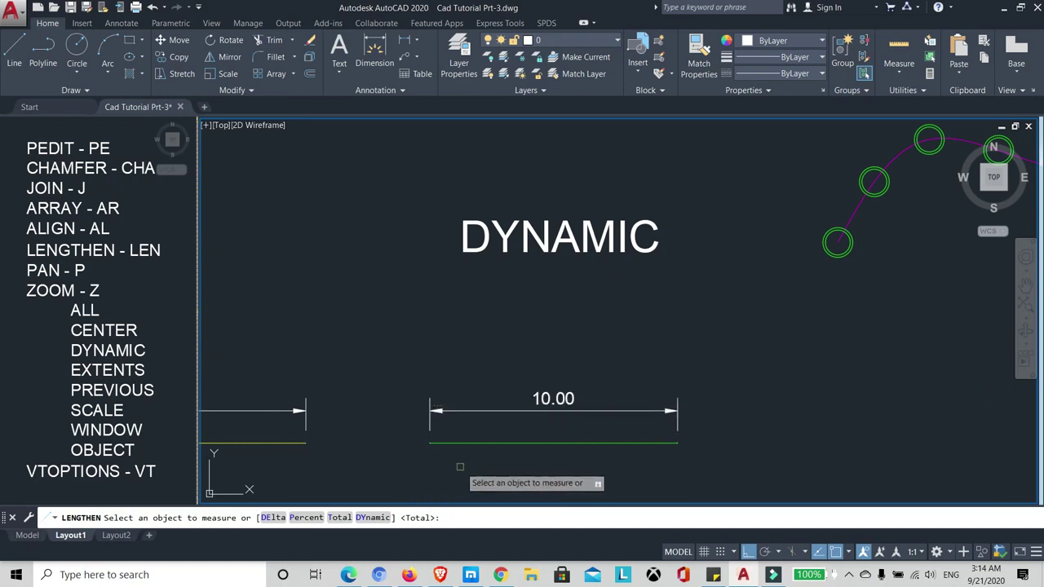
click(369, 523)
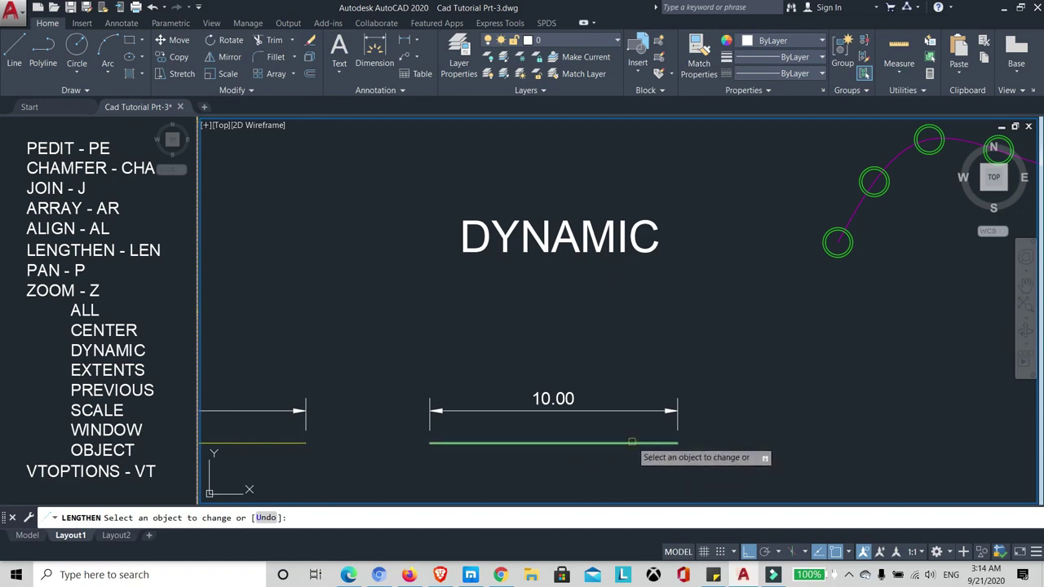
click(633, 443)
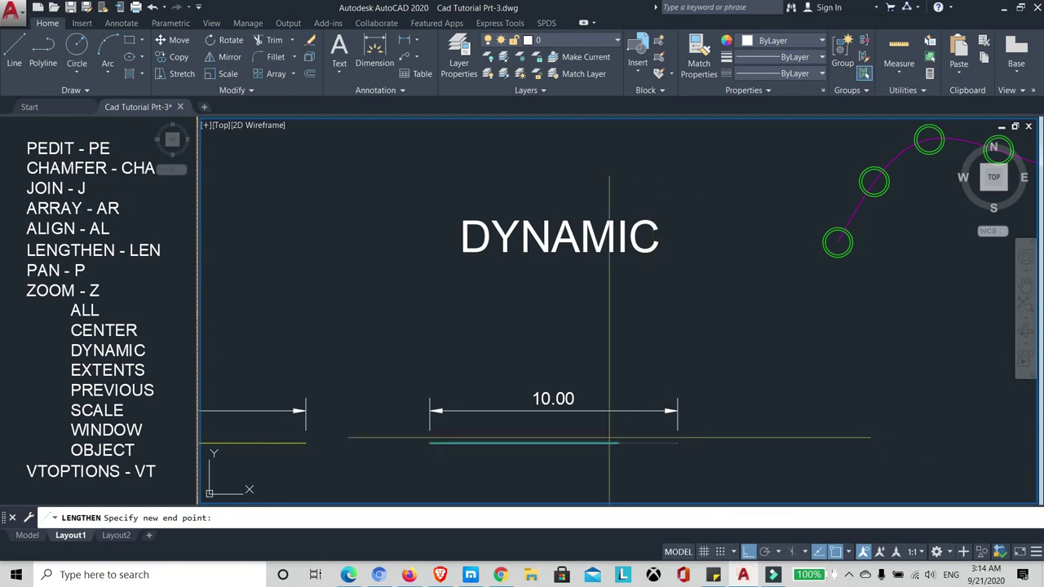
- Drag the line's end point to the right, well past 10.00, and finish the command
scroll(489, 358, down, 2)
scroll(410, 375, up, 2)
scroll(386, 350, down, 2)
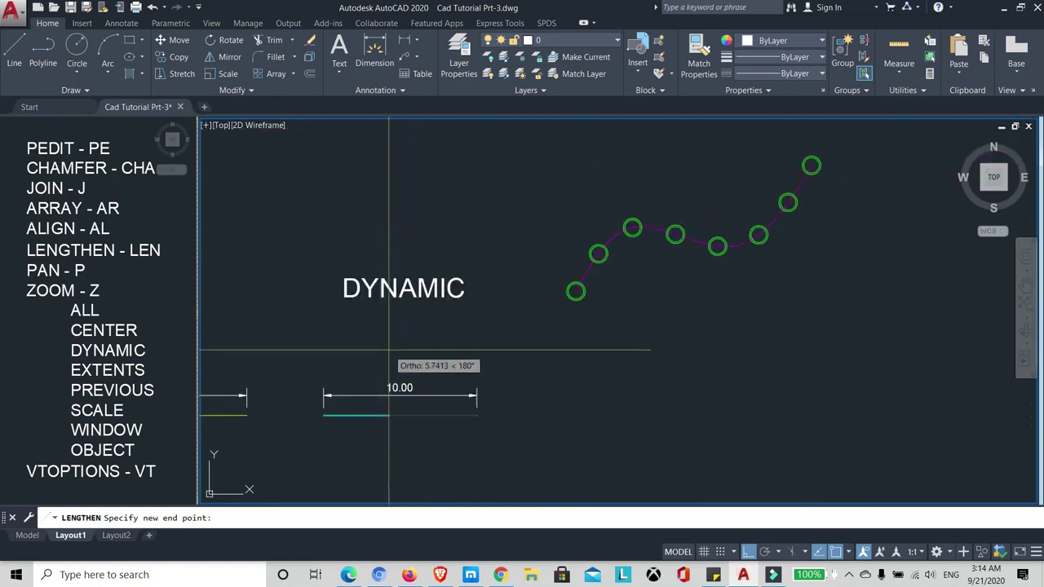
scroll(395, 351, down, 2)
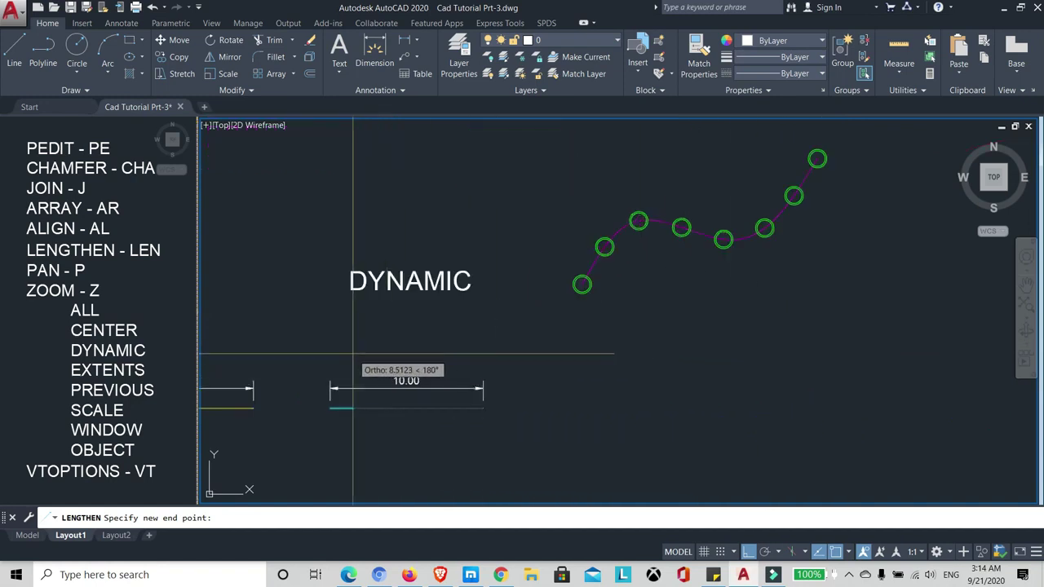
middle_drag(606, 369, 664, 364)
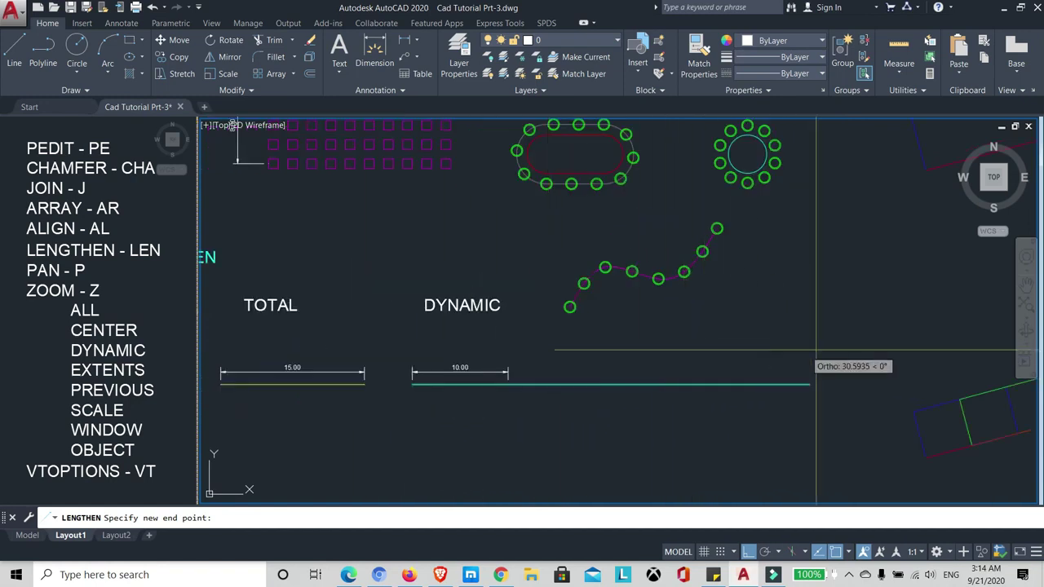
scroll(562, 345, up, 2)
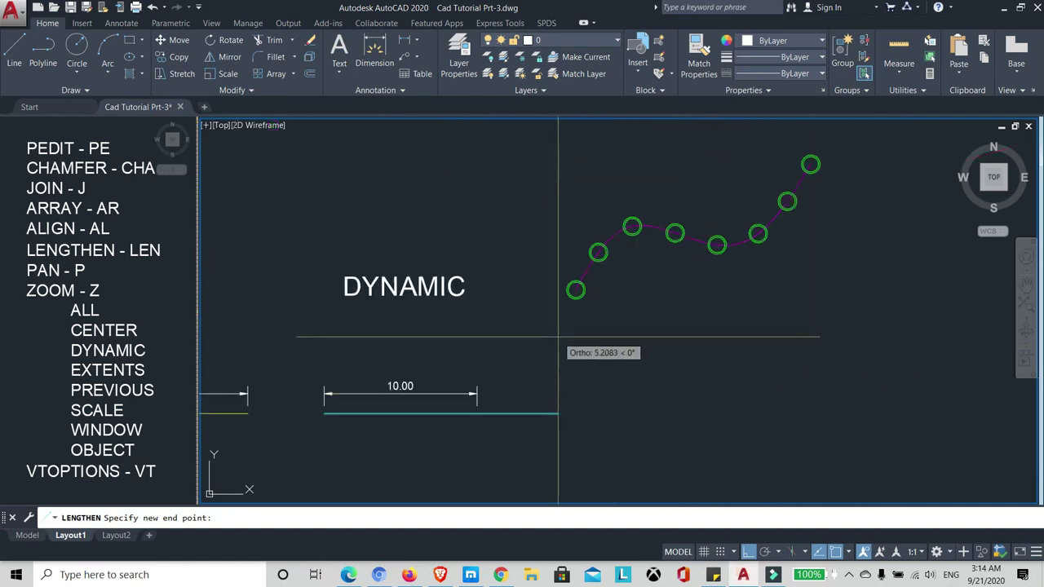
scroll(521, 340, down, 2)
scroll(541, 327, up, 2)
scroll(541, 327, down, 2)
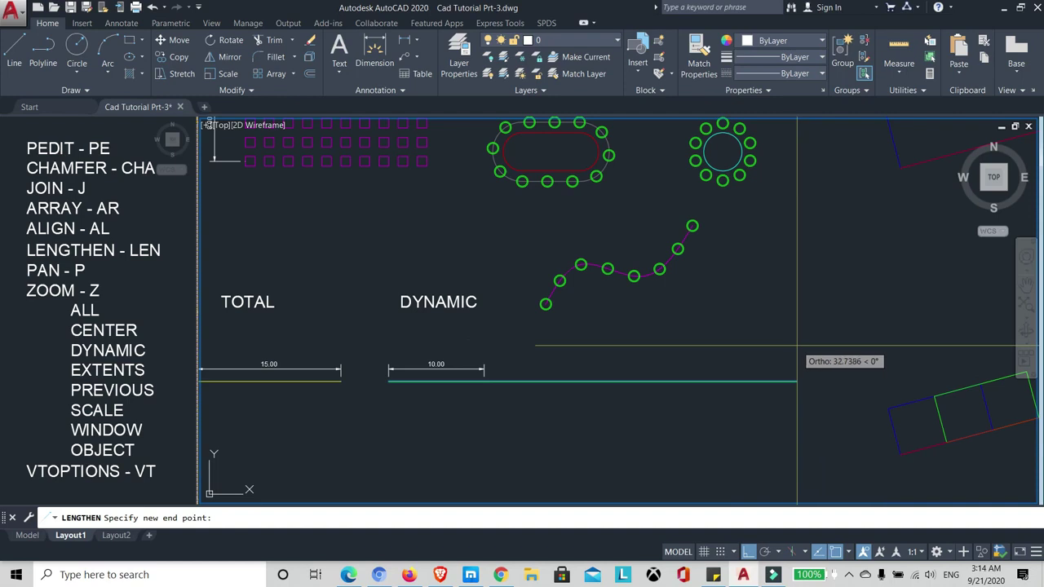
scroll(585, 342, up, 2)
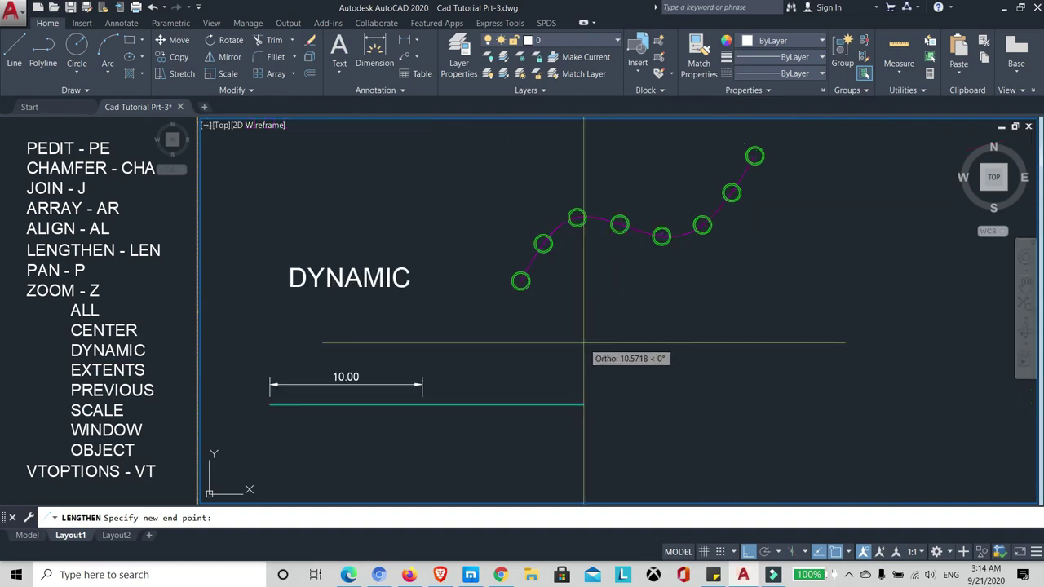
click(628, 354)
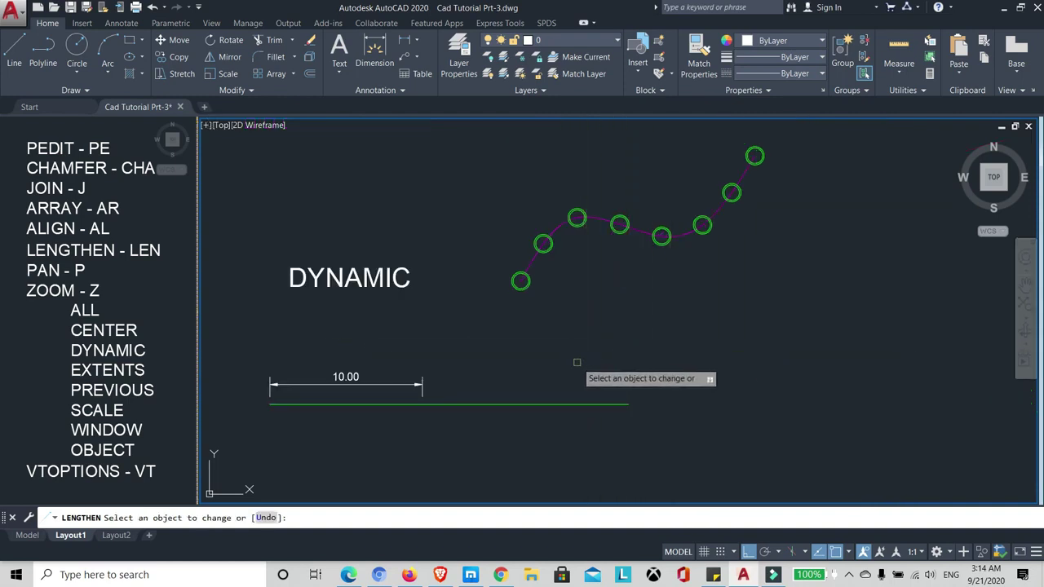
right_click(568, 361)
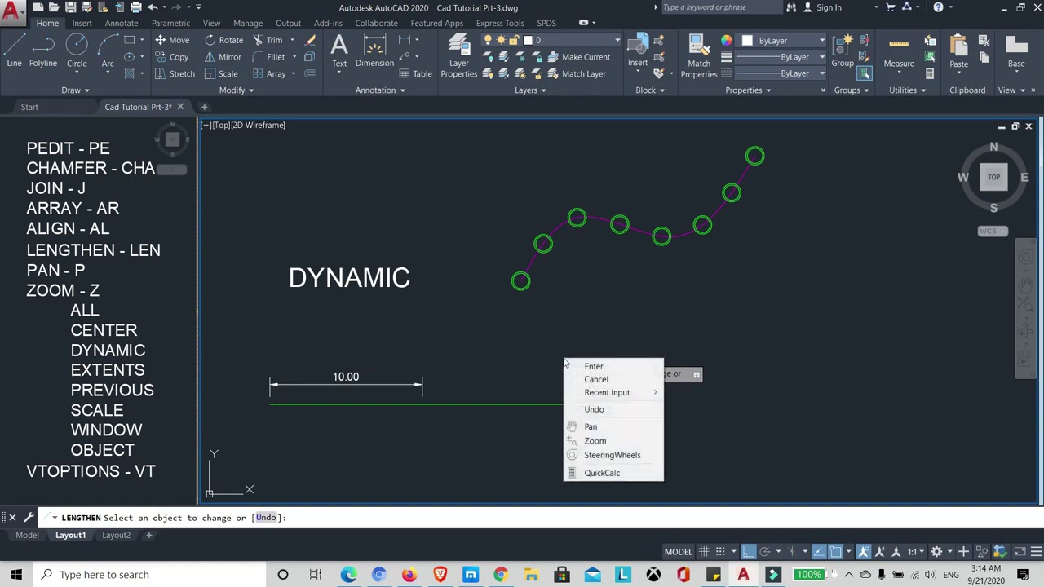
click(578, 366)
scroll(571, 349, down, 2)
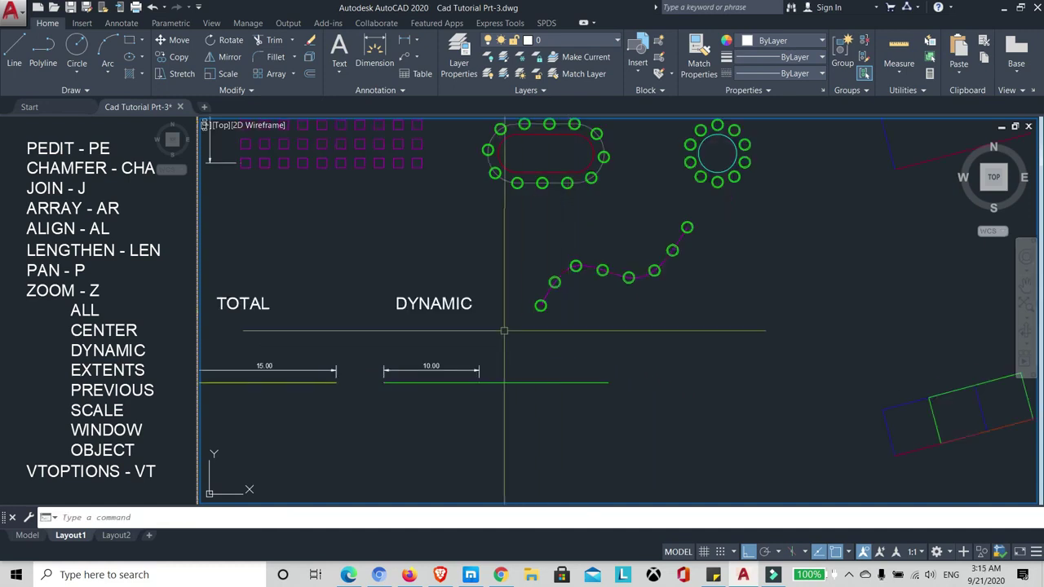
- Zoom out and pan to show DELTA, PERCENTAGE, TOTAL and DYNAMIC examples together
scroll(495, 315, up, 2)
middle_drag(494, 315, 507, 364)
scroll(642, 351, down, 4)
scroll(566, 350, down, 2)
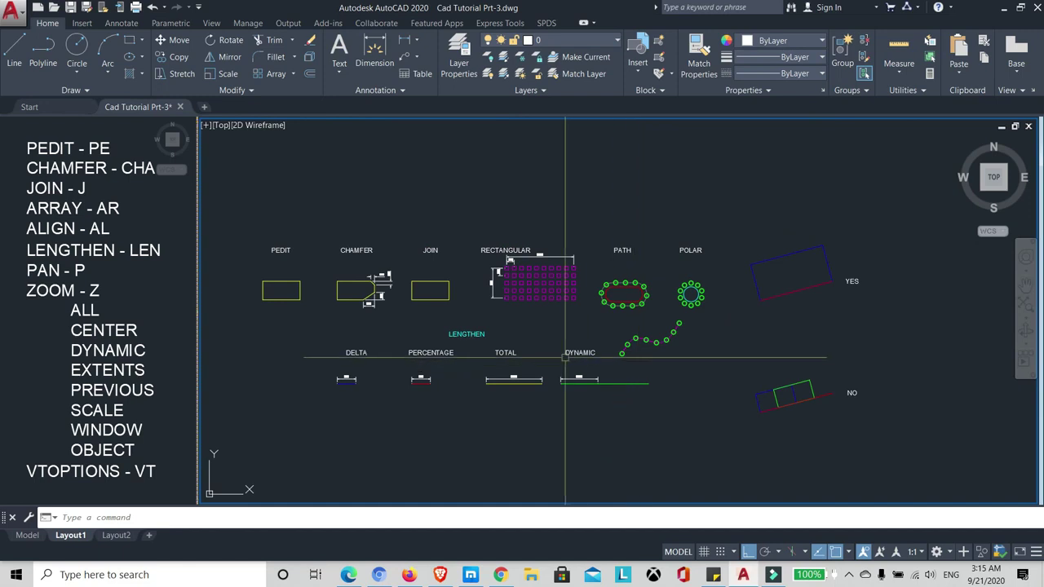
scroll(617, 351, up, 2)
middle_drag(609, 364, 726, 381)
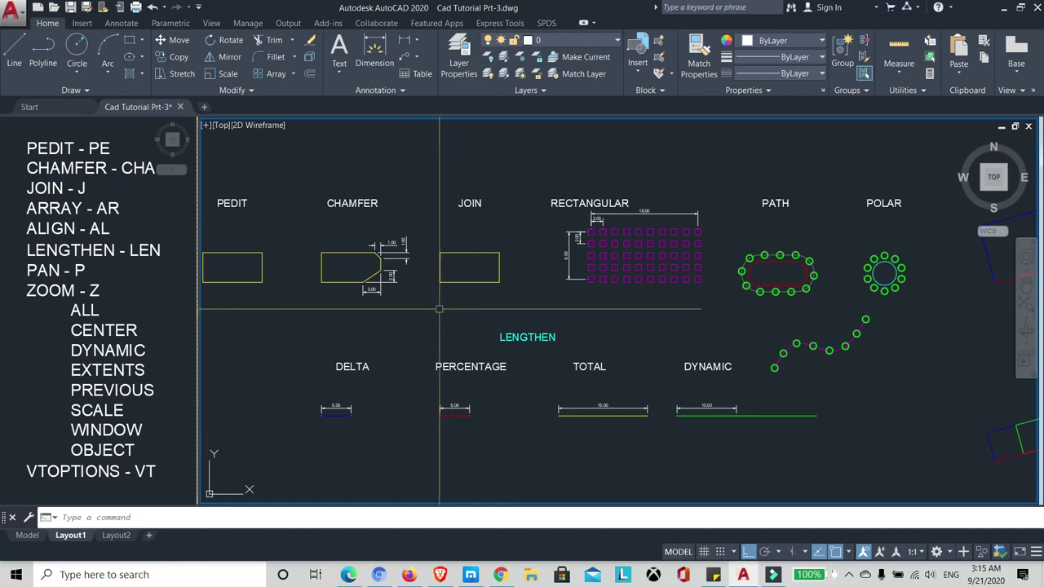
text(P)
key(Return)
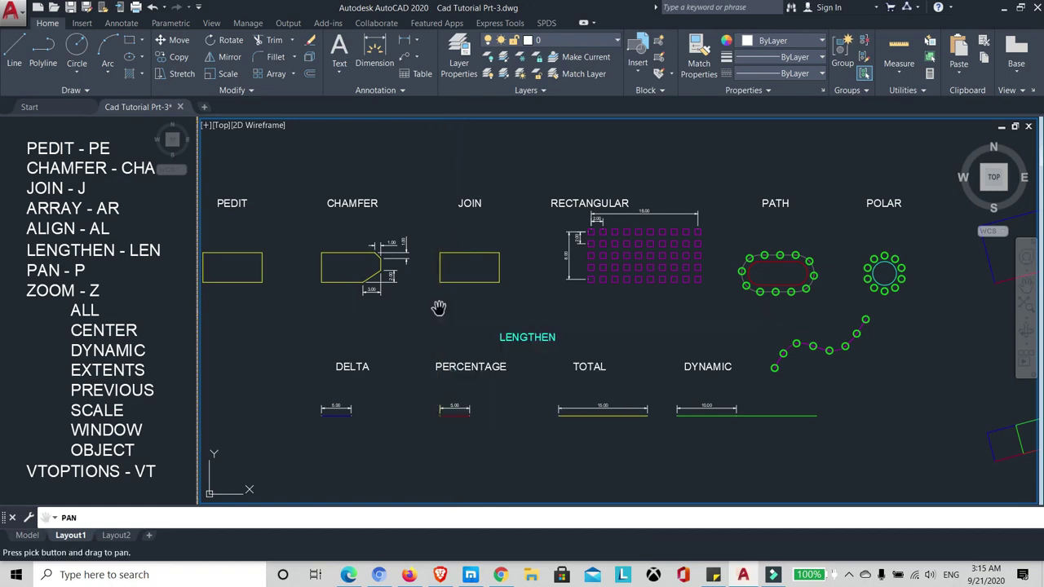
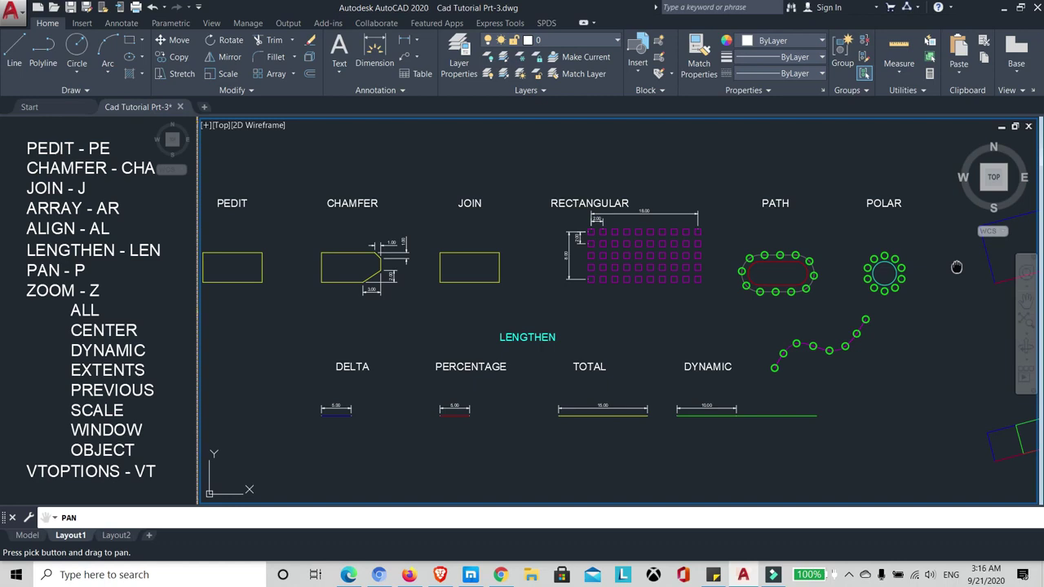
- Pan back and forth across the examples, from PEDIT to POLAR and YES/NO, then exit PAN
mouse_move(957, 267)
mouse_down()
mouse_move(507, 248)
mouse_move(321, 251)
mouse_up()
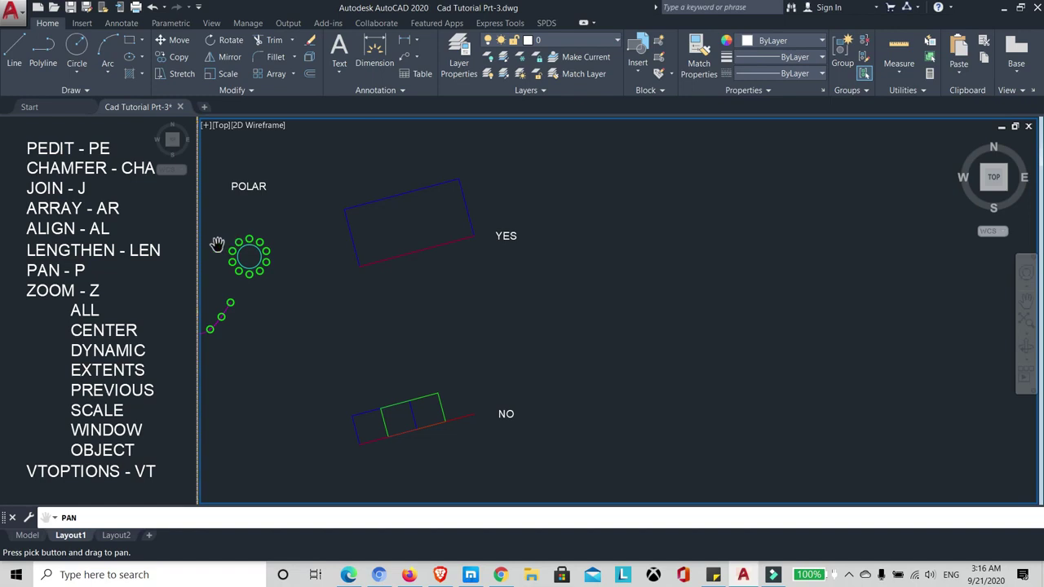
drag(217, 244, 885, 257)
mouse_move(694, 259)
mouse_down()
mouse_move(454, 260)
mouse_move(561, 268)
mouse_up()
mouse_move(329, 276)
mouse_down()
mouse_move(610, 275)
mouse_move(432, 266)
mouse_up()
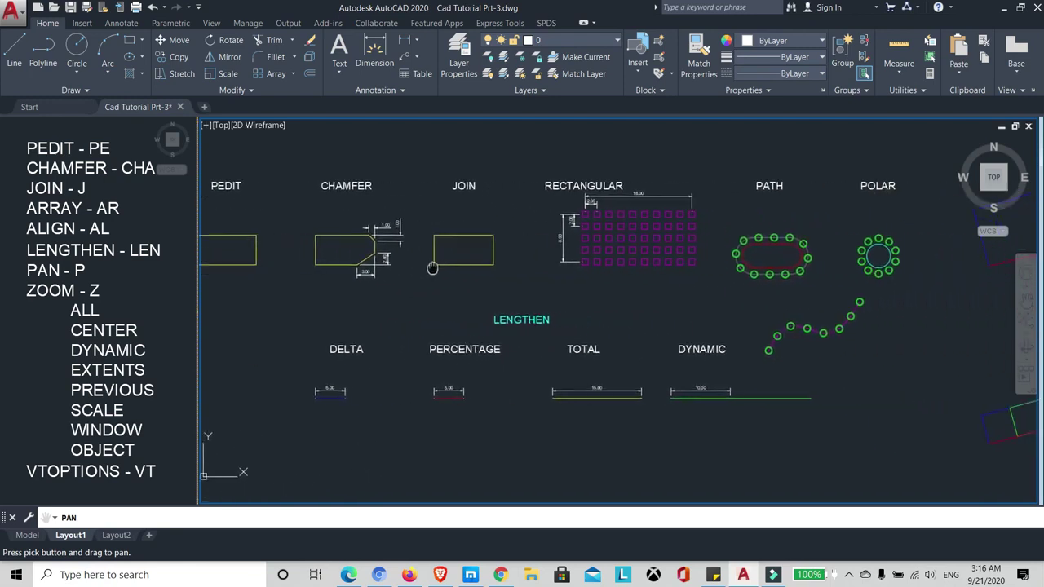
drag(276, 254, 473, 258)
drag(842, 253, 634, 250)
drag(783, 245, 715, 244)
mouse_move(886, 244)
mouse_down()
mouse_move(367, 249)
mouse_move(457, 249)
mouse_up()
key(Escape)
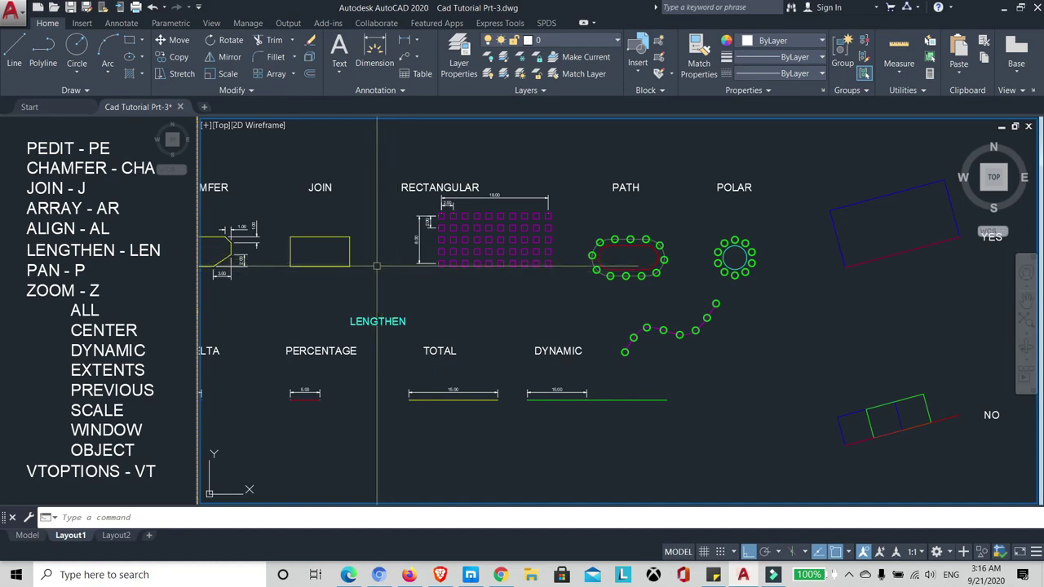
- Pan again to frame PEDIT through the LENGTHEN examples, with PATH and POLAR at mid-screen
middle_drag(391, 261, 391, 260)
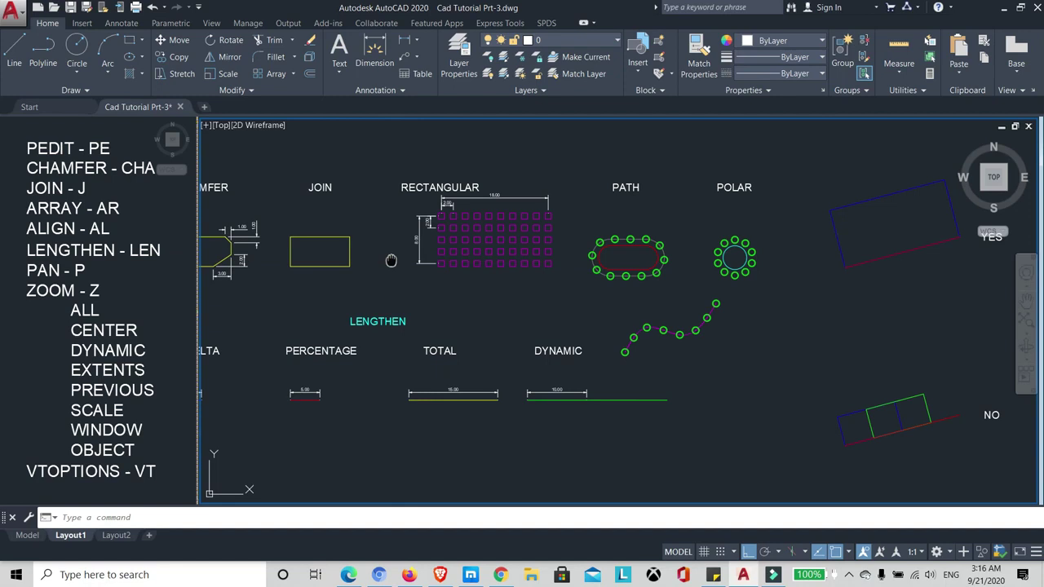
mouse_move(391, 260)
middle_down()
mouse_move(827, 256)
mouse_move(485, 239)
middle_up()
middle_drag(816, 220, 493, 240)
middle_drag(780, 193, 601, 215)
middle_drag(297, 241, 562, 237)
middle_drag(222, 262, 585, 231)
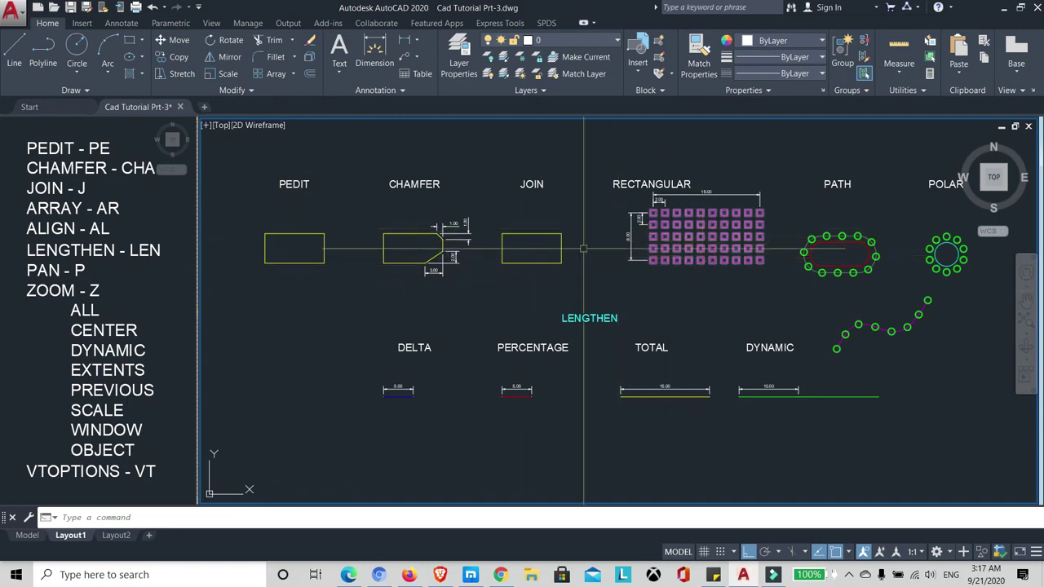
mouse_move(645, 279)
middle_down()
mouse_move(448, 304)
mouse_move(455, 335)
middle_up()
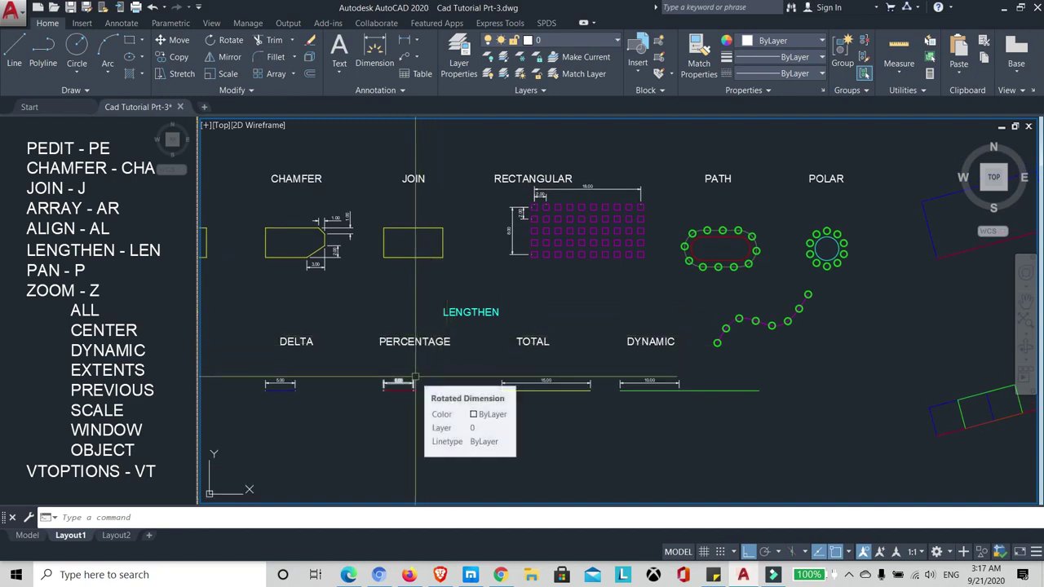
- Use ZOOM All to show every object, including the command text list
text(z)
key(Return)
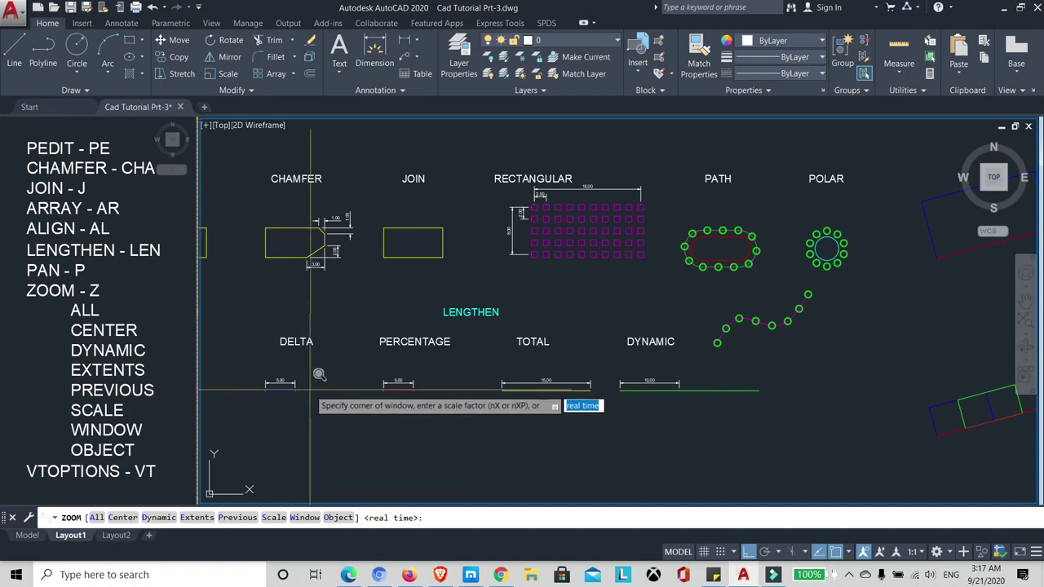
click(96, 518)
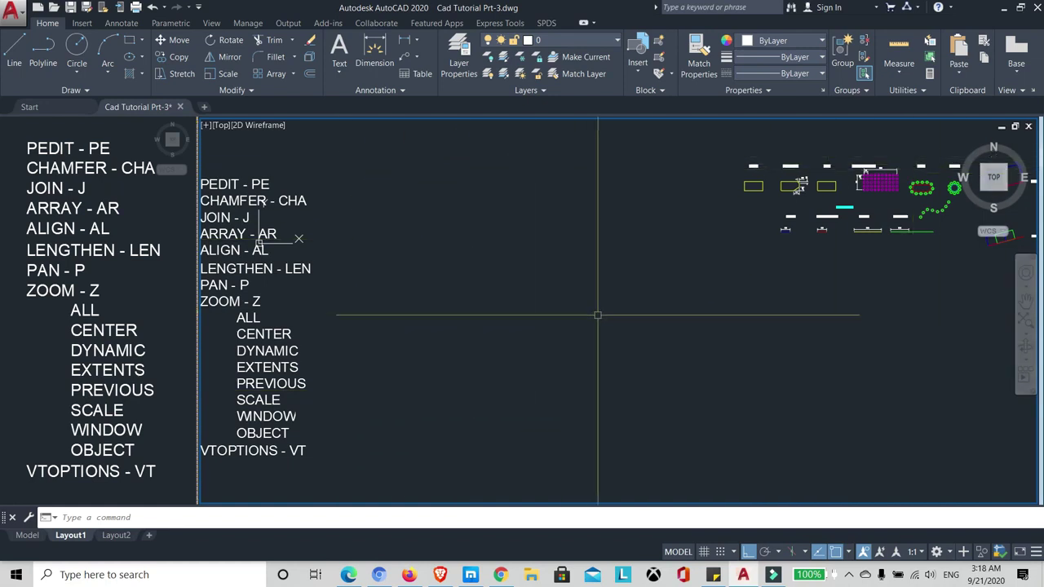
- Zoom out, shift the drawing and zoom back in, then apply ZOOM All again
scroll(538, 261, down, 5)
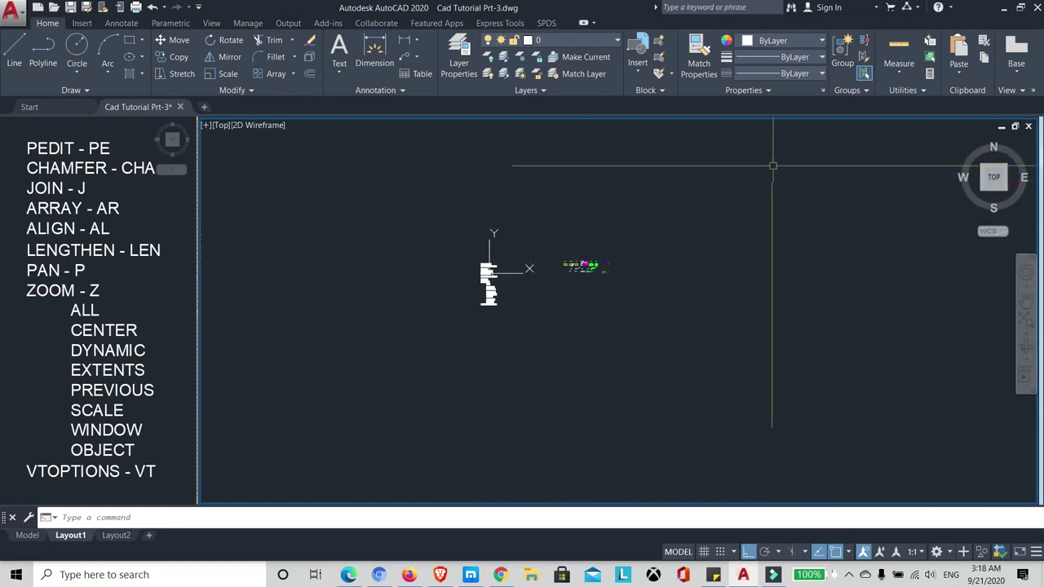
middle_drag(844, 156, 745, 215)
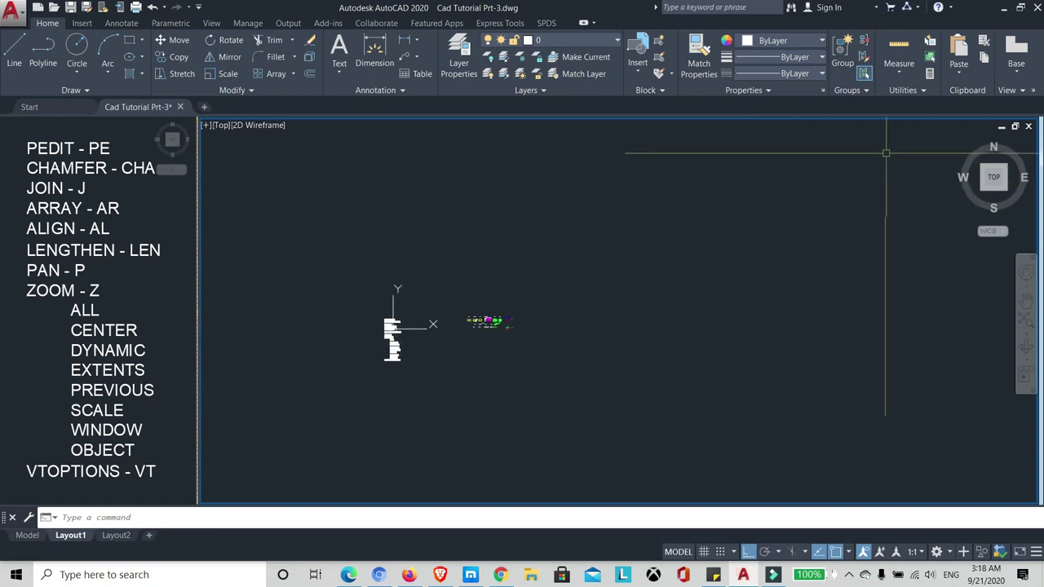
scroll(506, 245, up, 3)
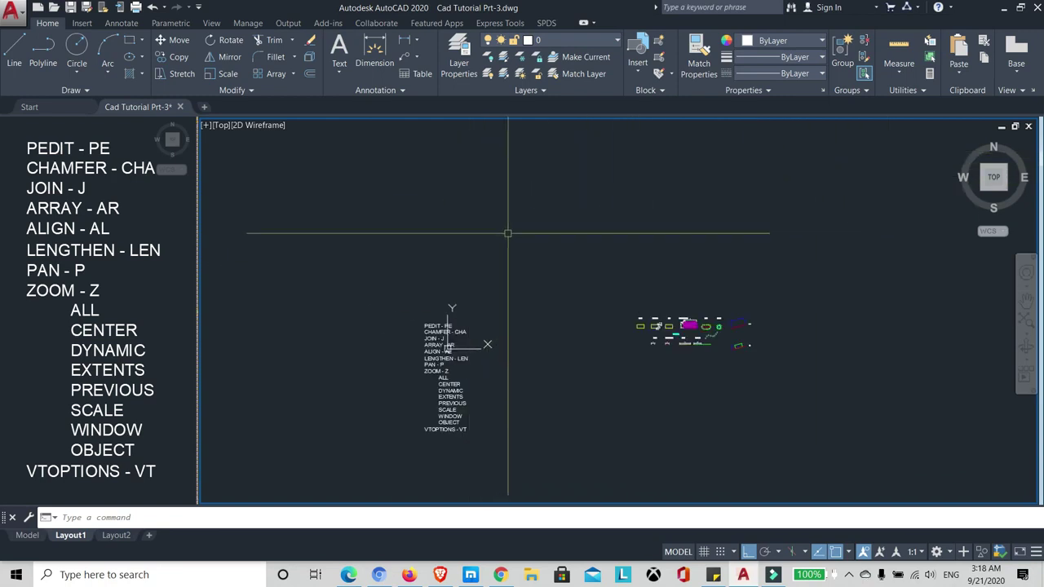
text(Z)
key(Return)
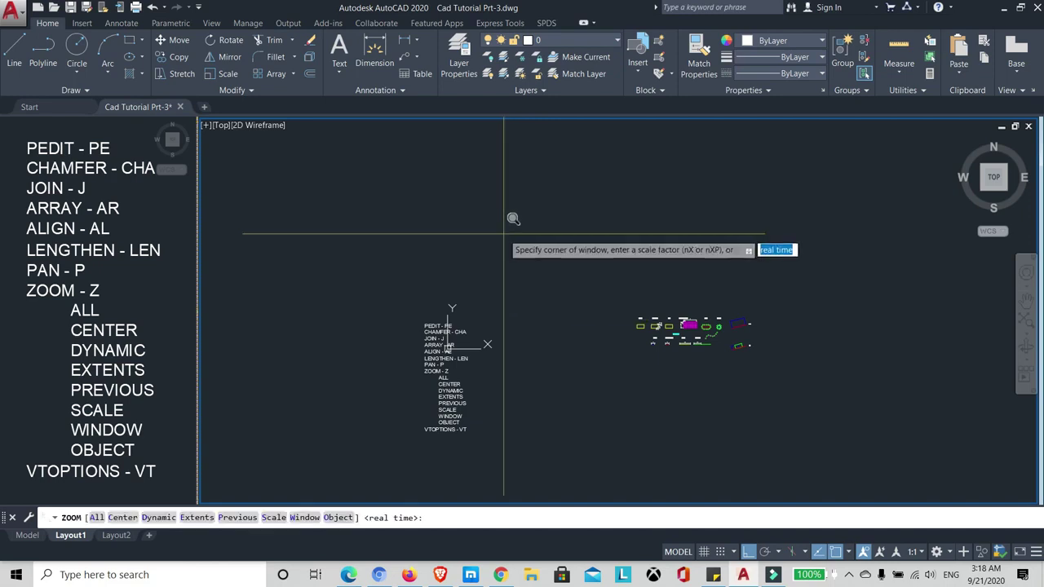
click(95, 518)
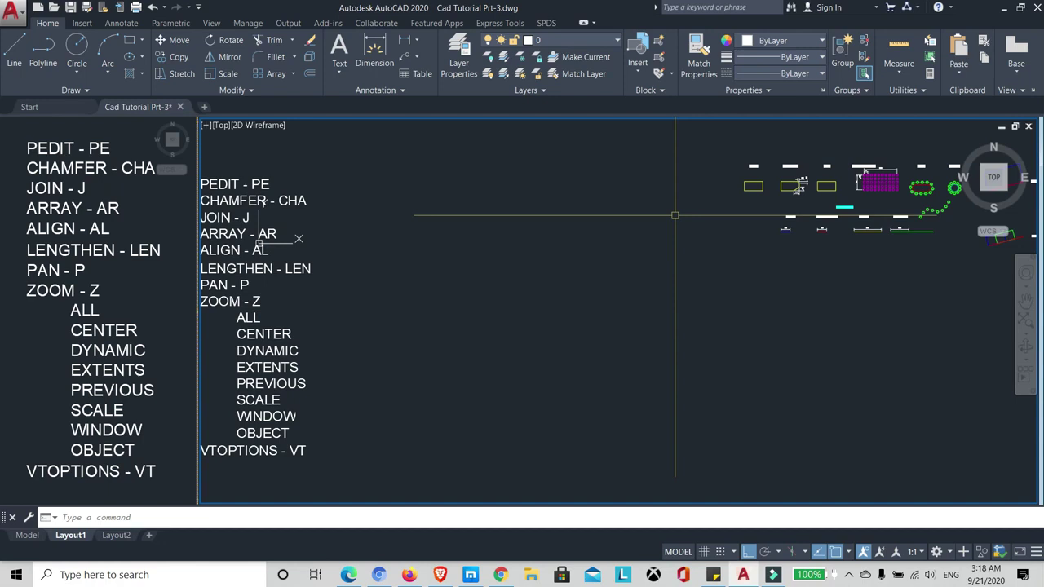
text(Z)
key(Return)
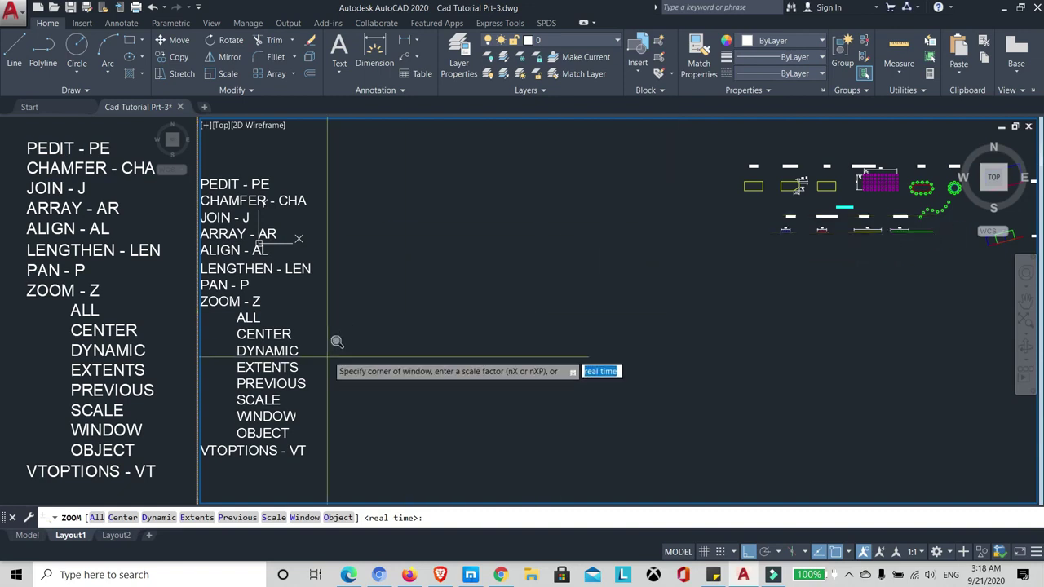
- Zoom Center on the PEDIT rectangle with a view height of 10
click(122, 518)
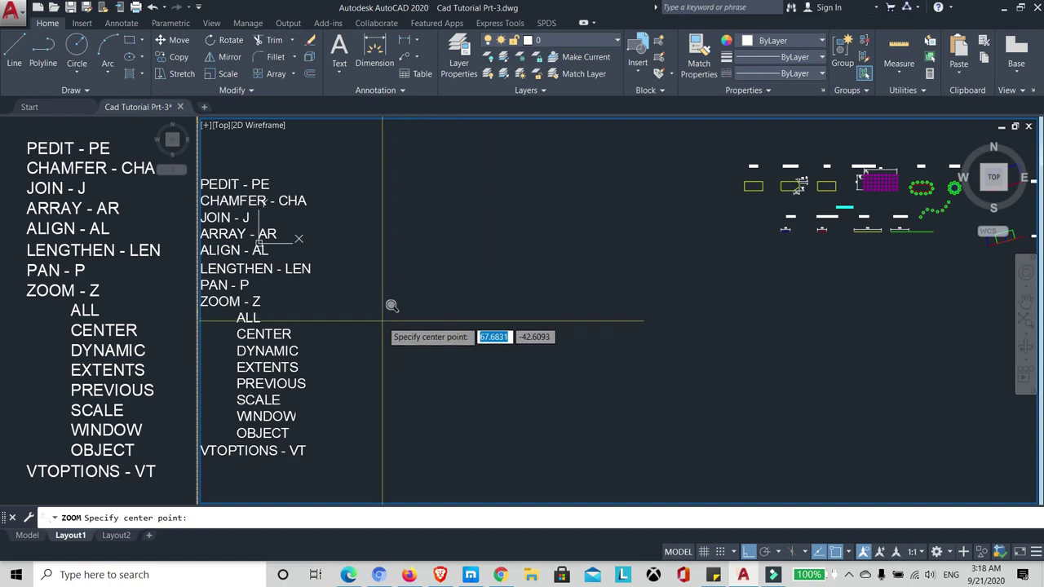
scroll(378, 325, down, 3)
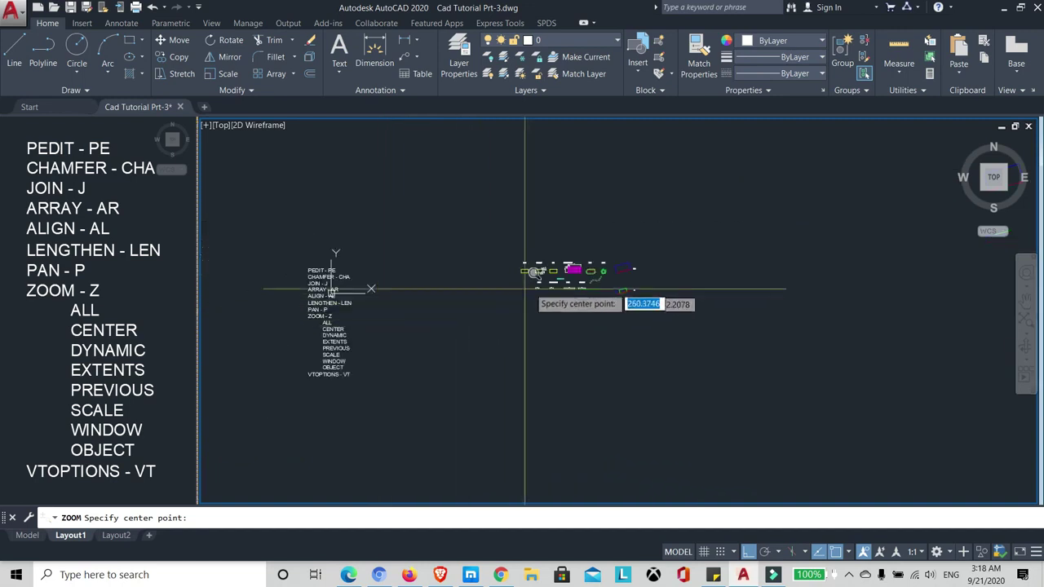
scroll(527, 291, up, 2)
scroll(496, 289, up, 2)
scroll(443, 226, up, 2)
scroll(395, 210, down, 2)
scroll(406, 222, up, 2)
scroll(432, 253, up, 2)
scroll(456, 293, down, 2)
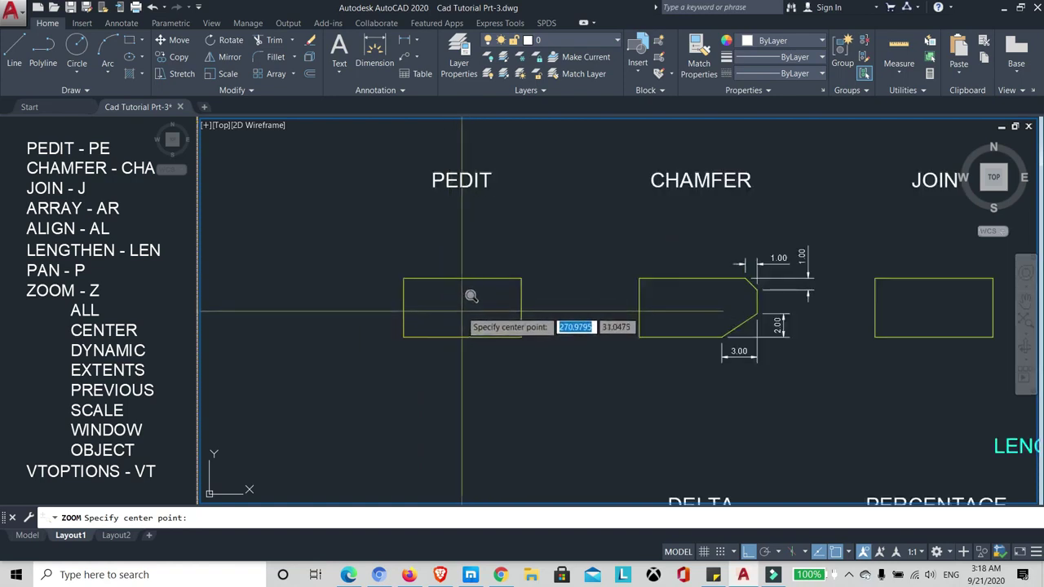
click(467, 298)
text(10)
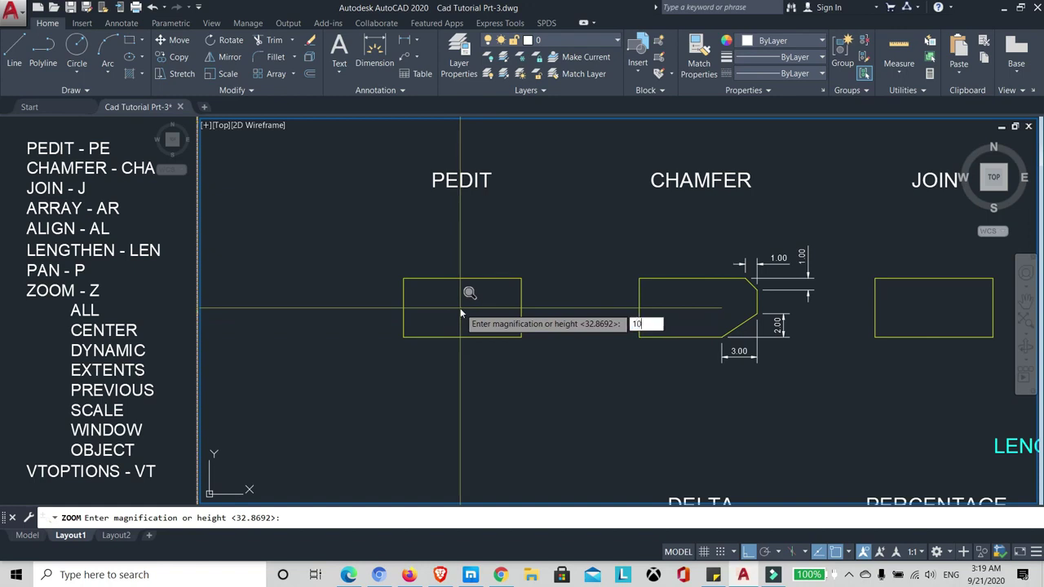
key(Return)
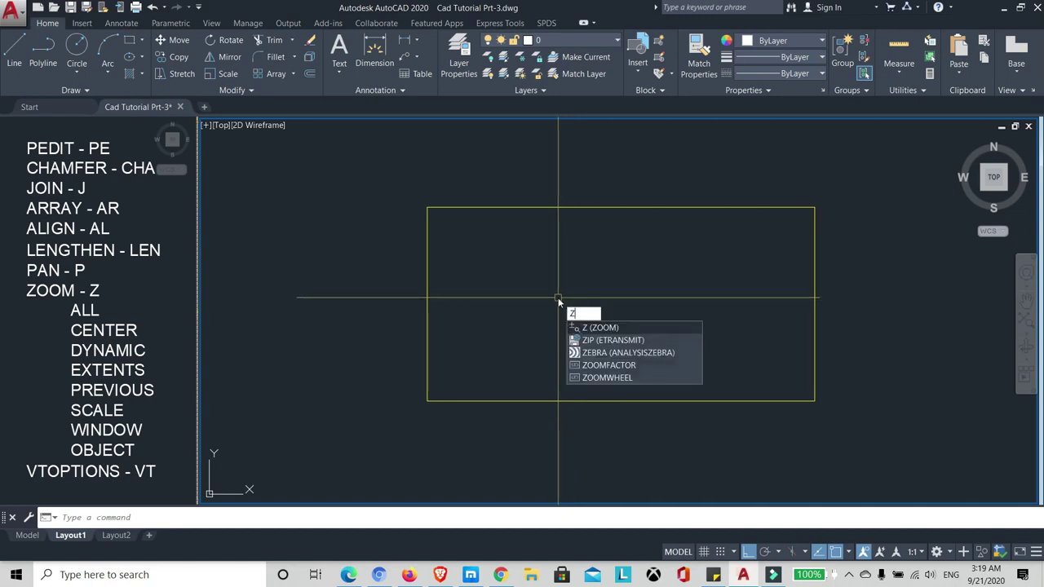
- Use ZOOM Dynamic, resizing the view box over the PEDIT to JOIN shapes
key(Return)
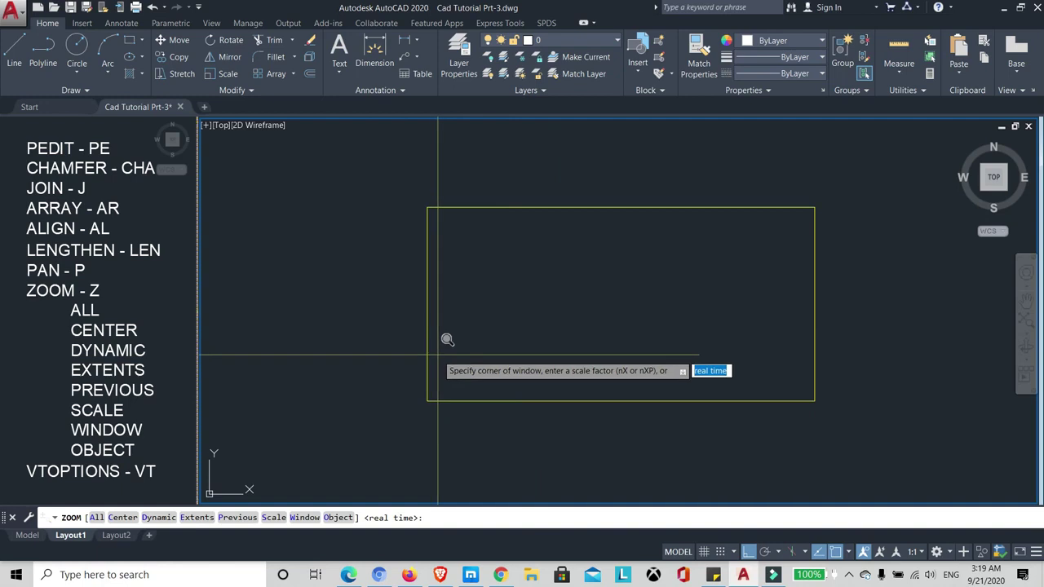
scroll(350, 324, down, 3)
scroll(350, 324, down, 6)
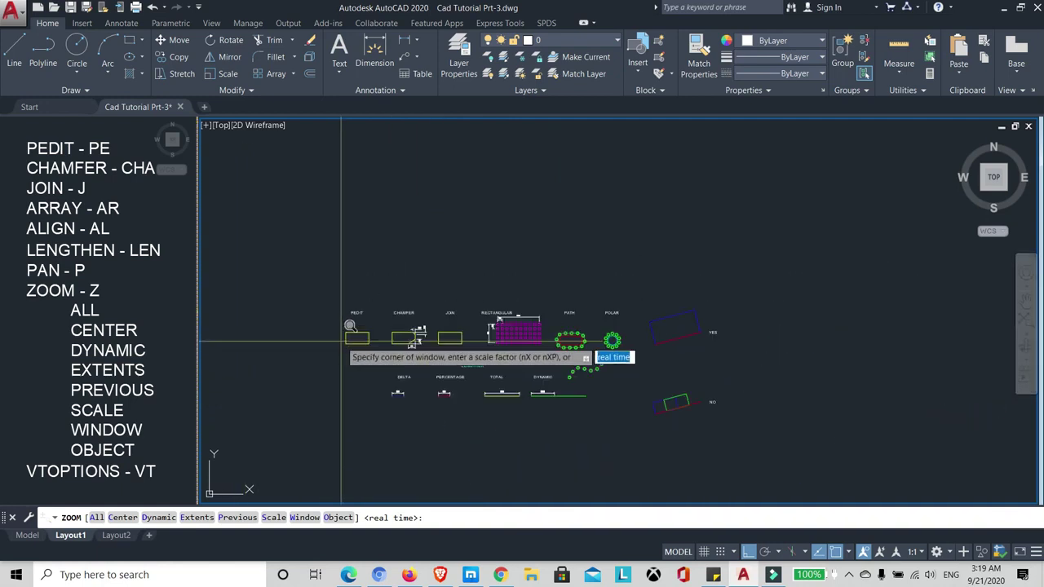
scroll(453, 382, up, 3)
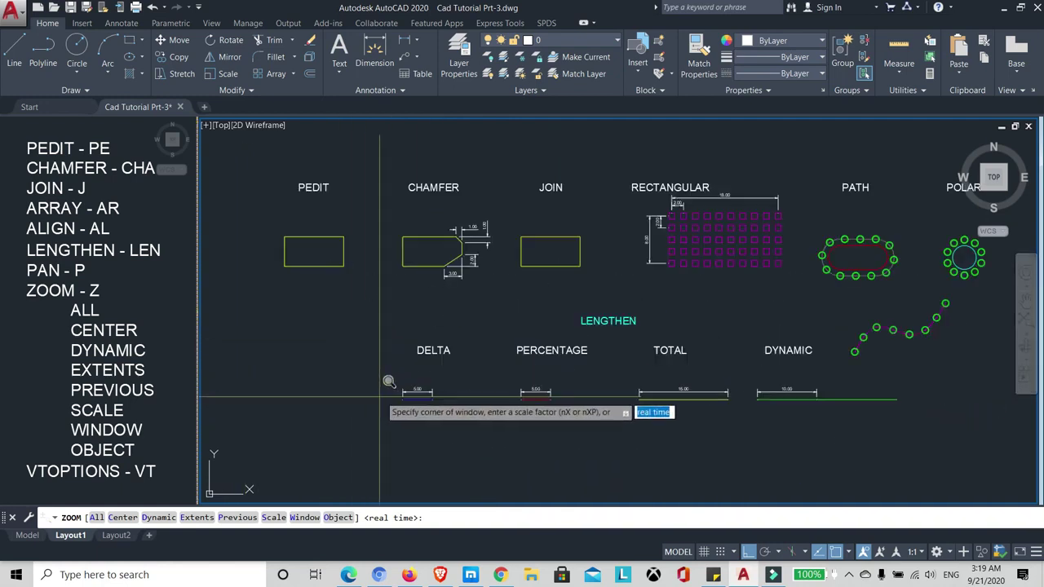
click(159, 517)
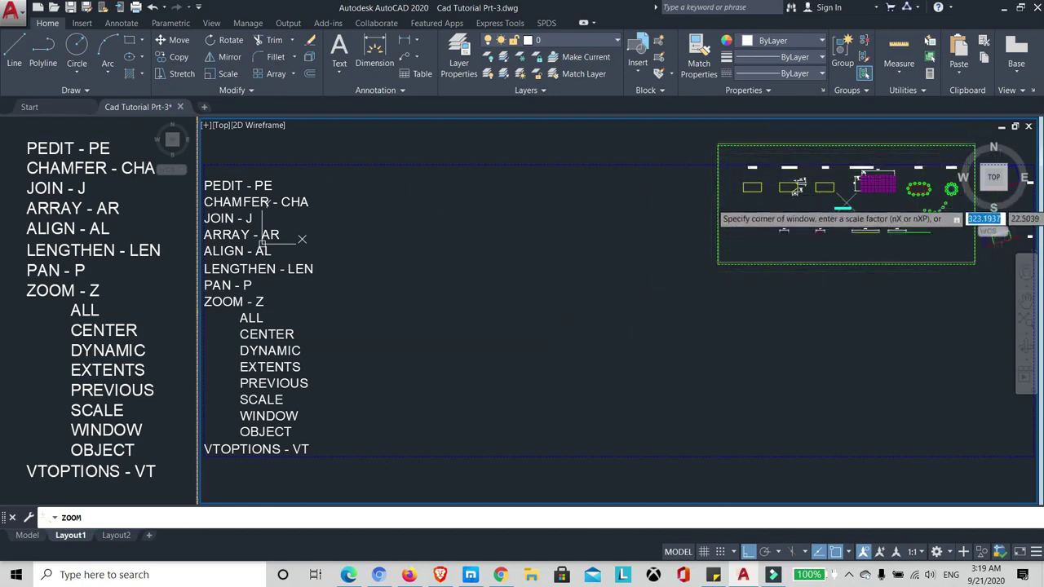
click(816, 208)
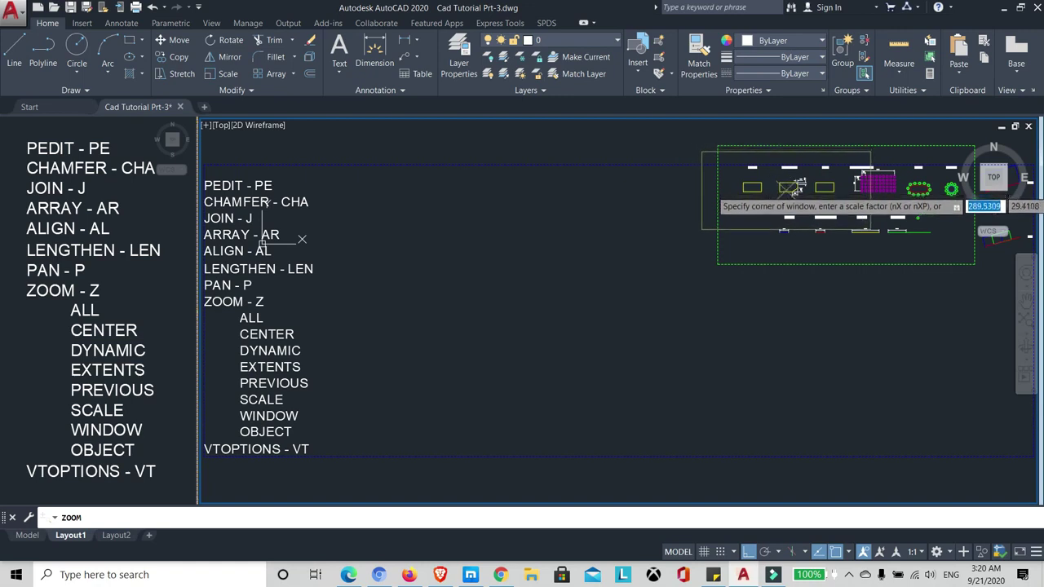
key(Return)
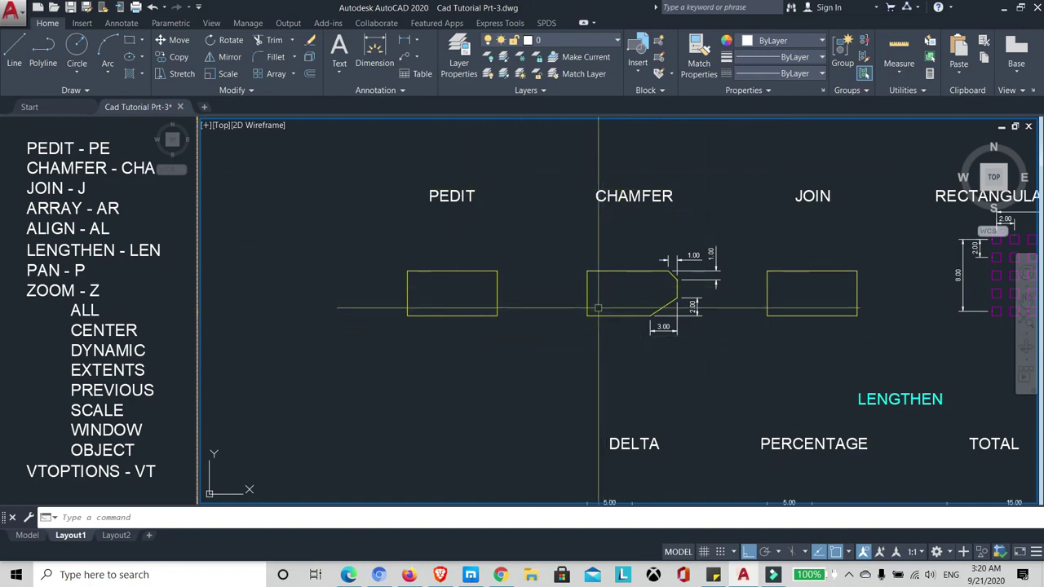
- Repeat ZOOM Dynamic, placing the view box over the PEDIT and CHAMFER rectangles
text(z)
key(Return)
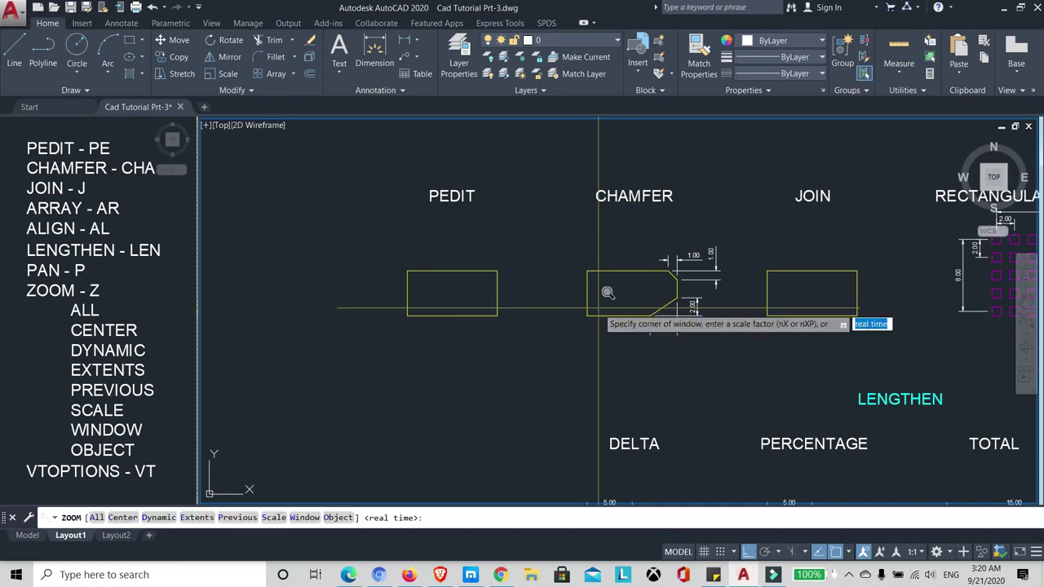
click(158, 519)
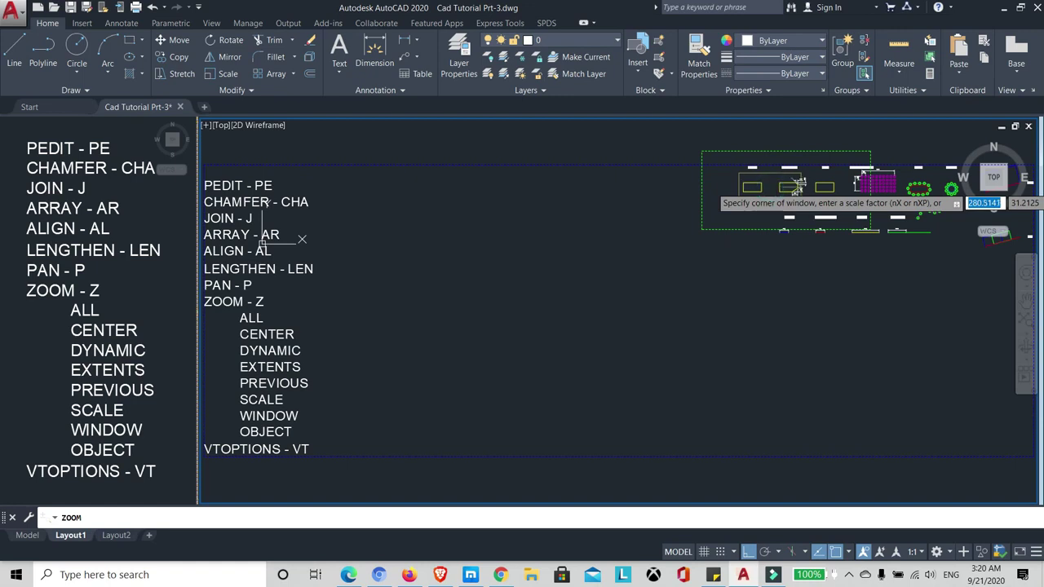
click(769, 187)
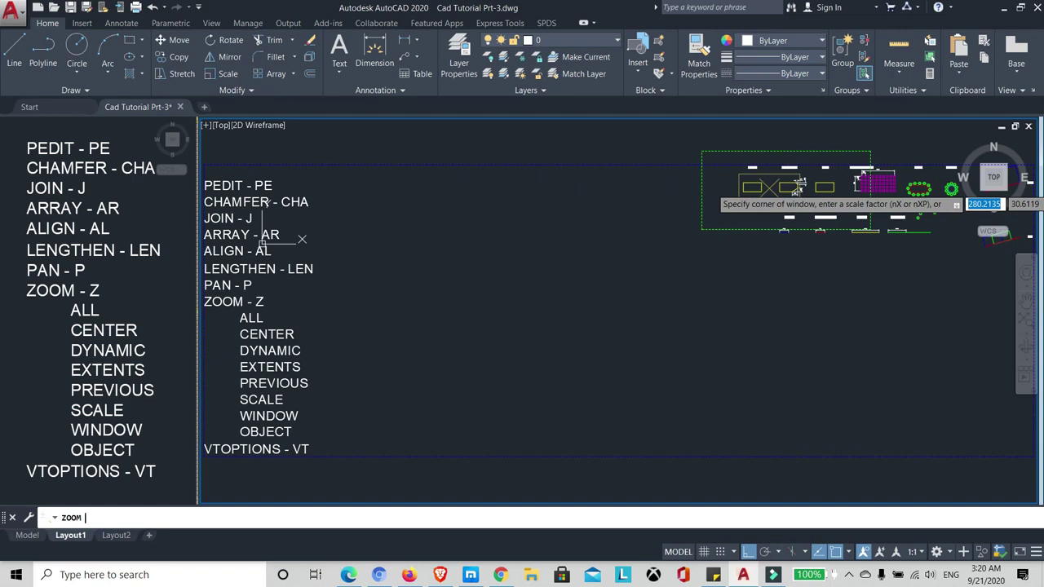
click(862, 173)
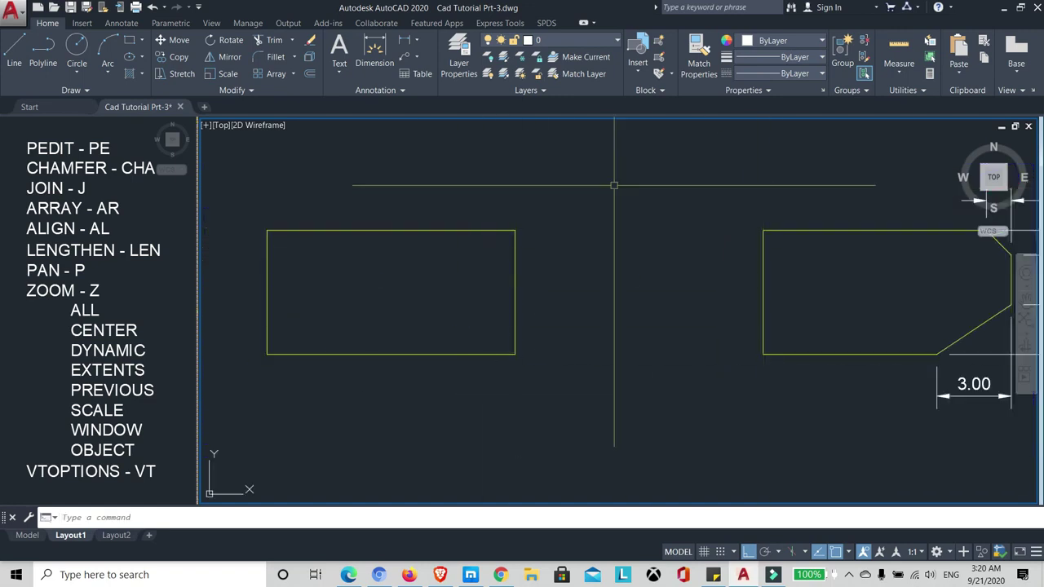
- Zoom out slightly to show PEDIT and CHAMFER with their titles and dimensions
scroll(419, 303, down, 2)
scroll(488, 297, up, 2)
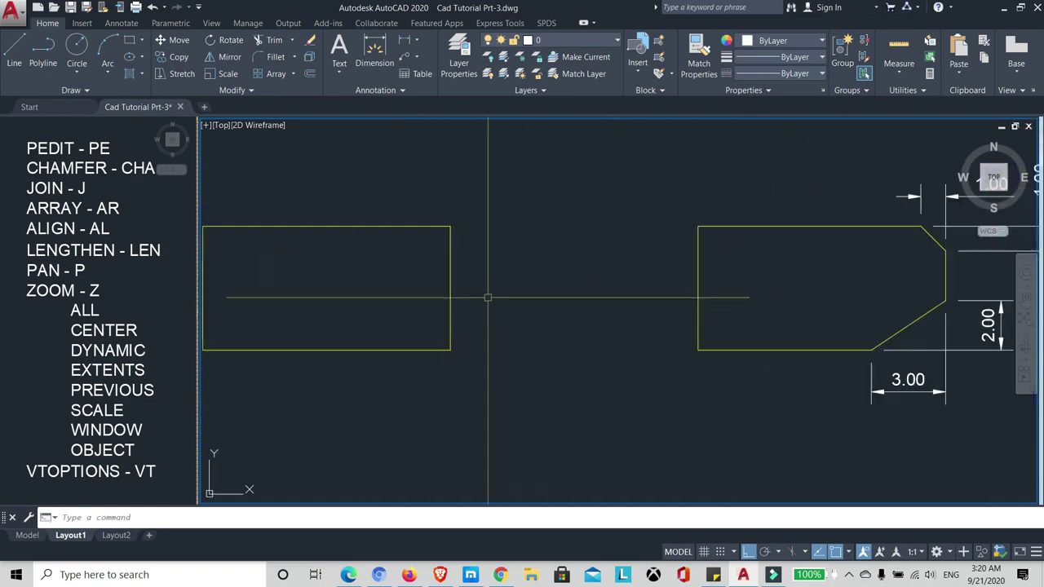
scroll(613, 281, down, 2)
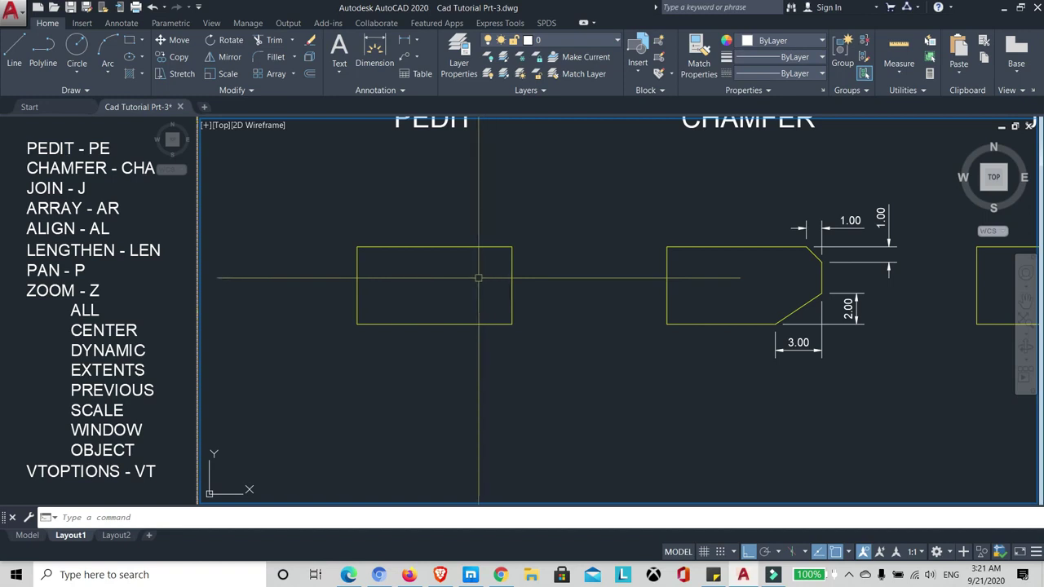
text(Z)
key(Return)
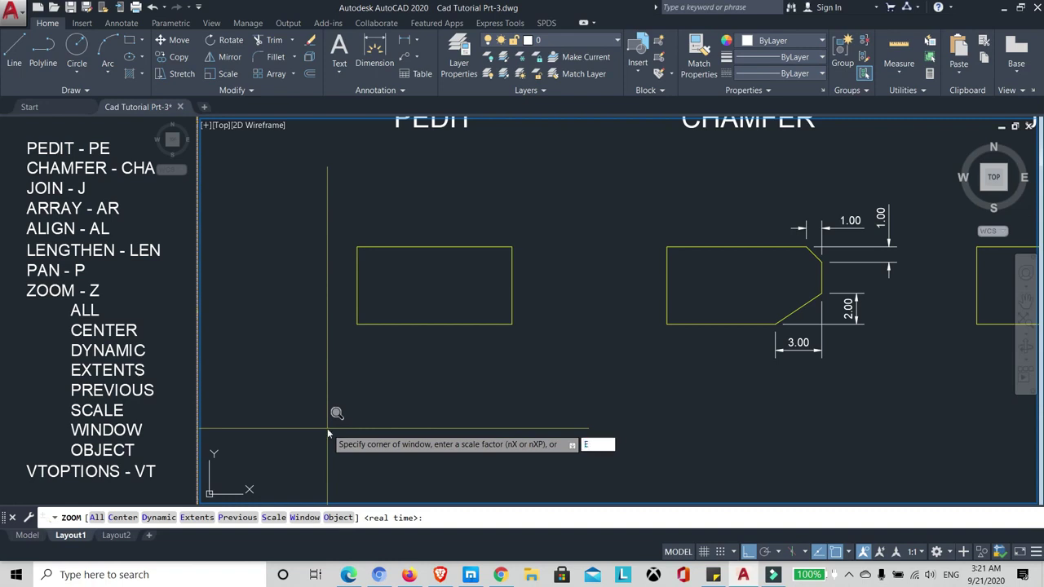
- Zoom to Extents, then return to the Previous view
key(Return)
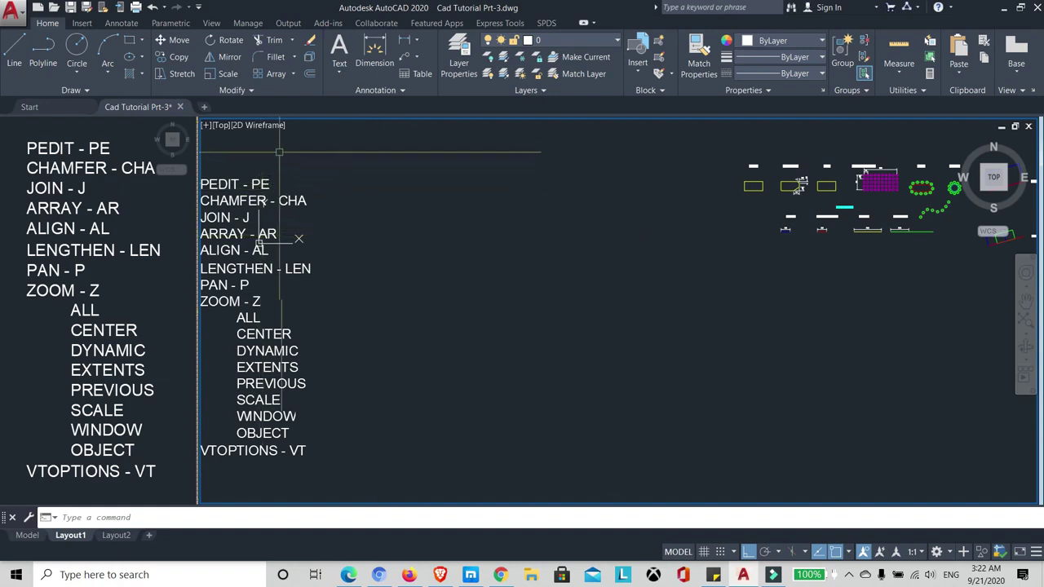
mouse_move(994, 177)
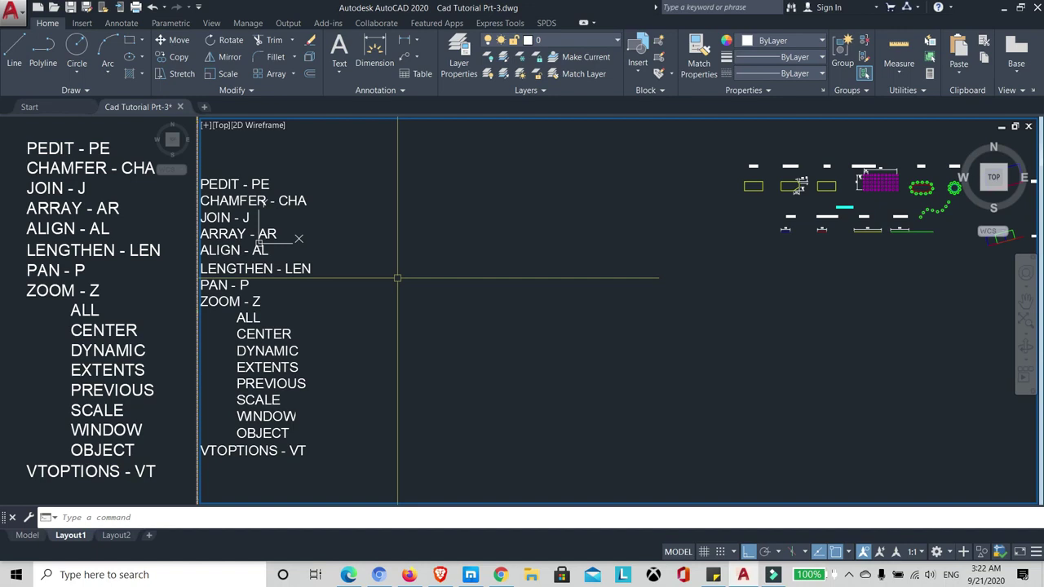
text(Z)
key(Return)
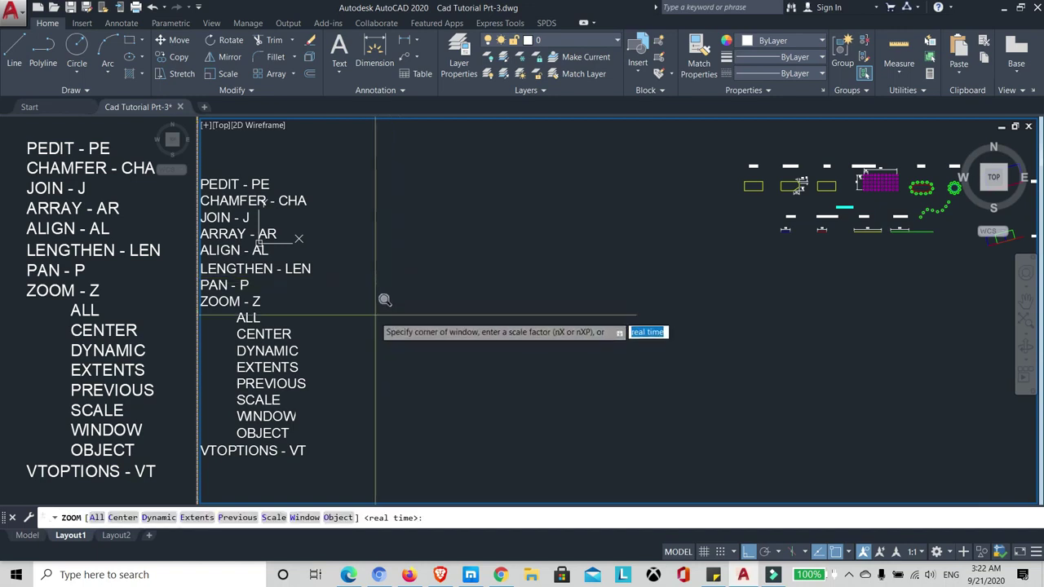
click(236, 517)
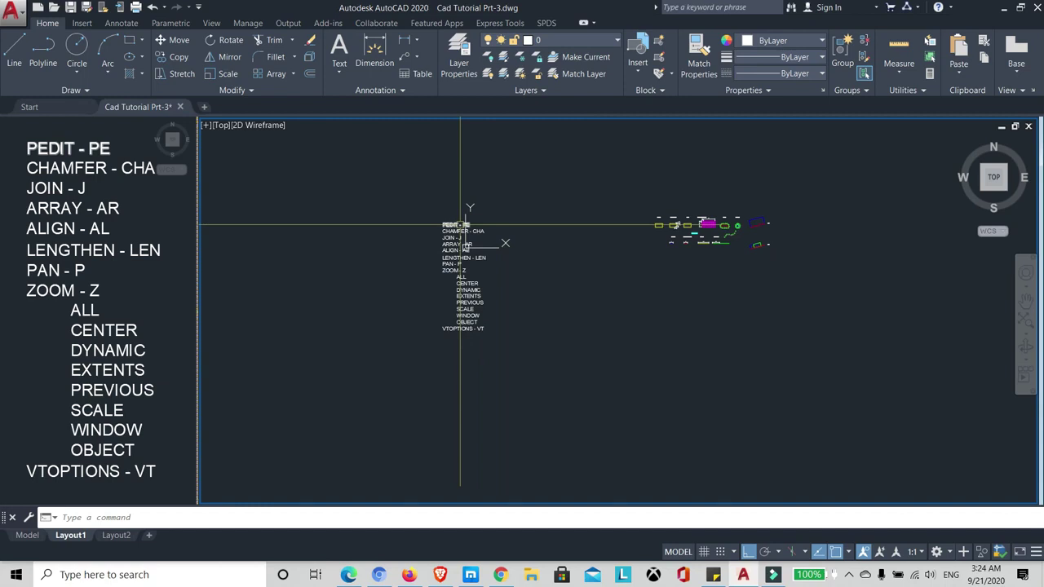
- Select and deselect the CHAMFER - CHA text, then start ZOOM again
click(465, 230)
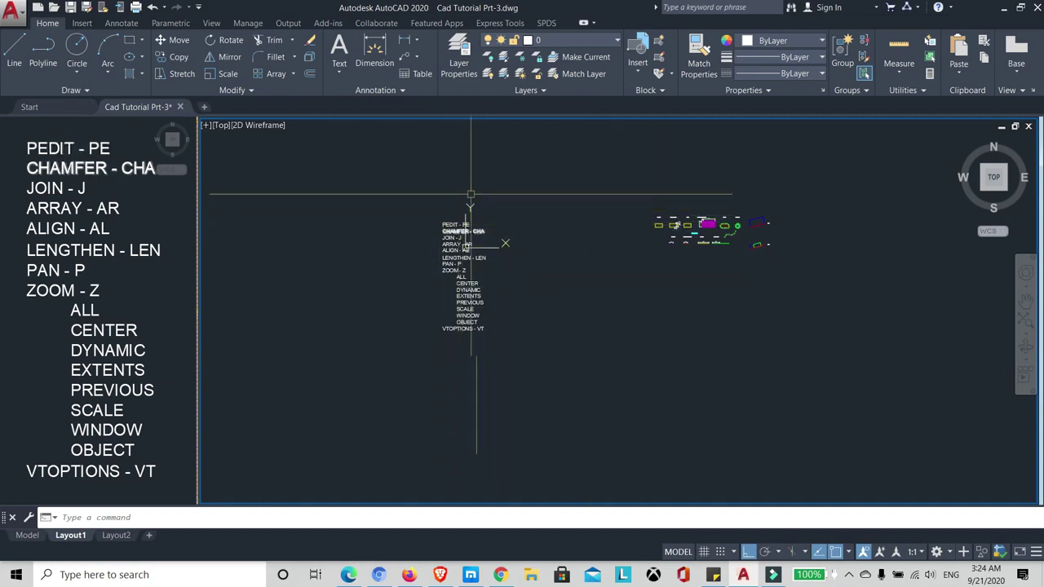
key(Escape)
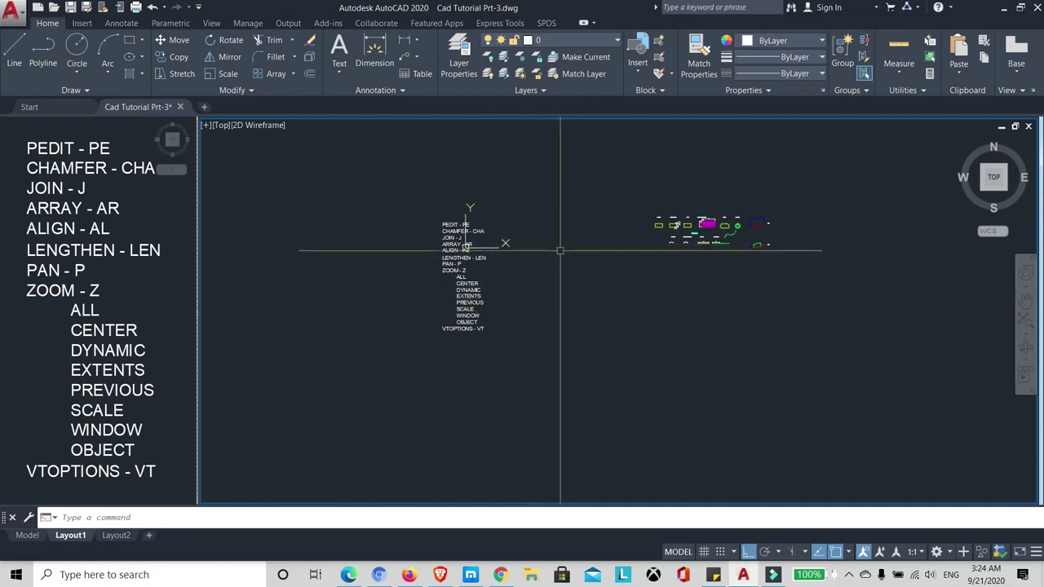
text(z)
key(Return)
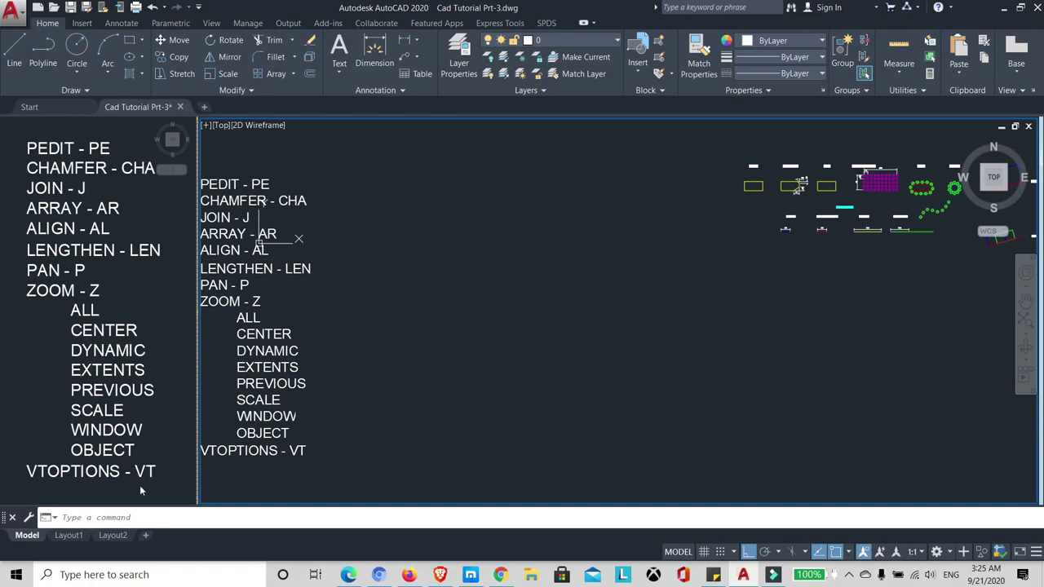
- Switch to Layout1, activate its viewport and adjust the view inside it
click(65, 535)
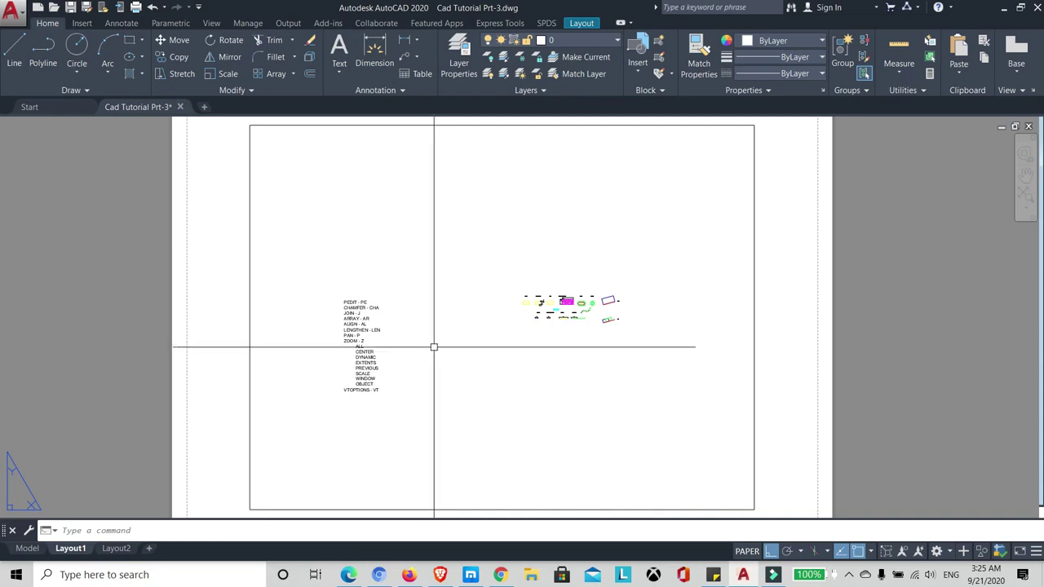
double_click(458, 356)
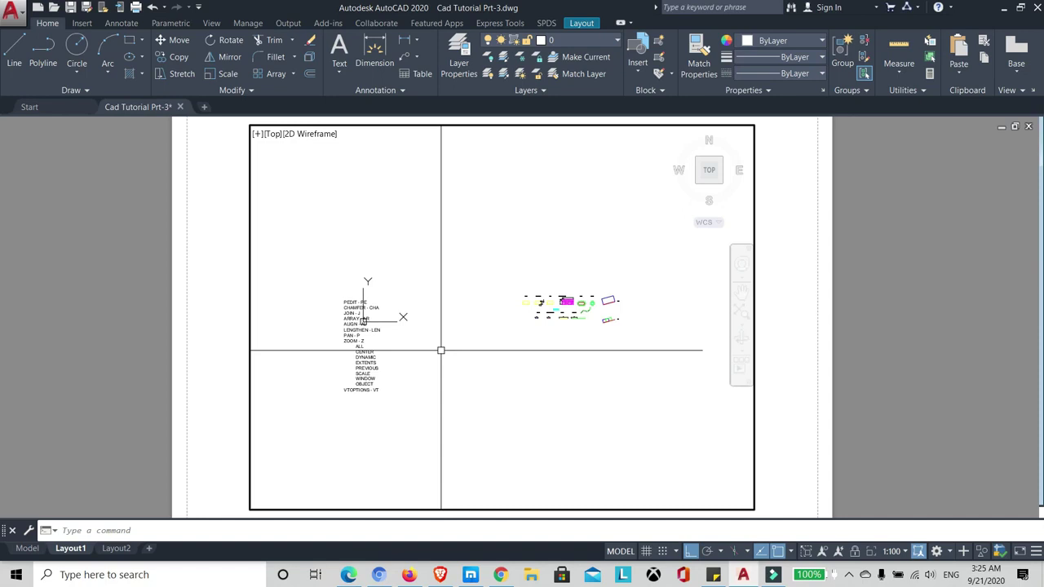
scroll(440, 350, up, 3)
scroll(464, 296, down, 3)
scroll(614, 271, up, 3)
scroll(615, 271, up, 2)
middle_drag(566, 261, 520, 289)
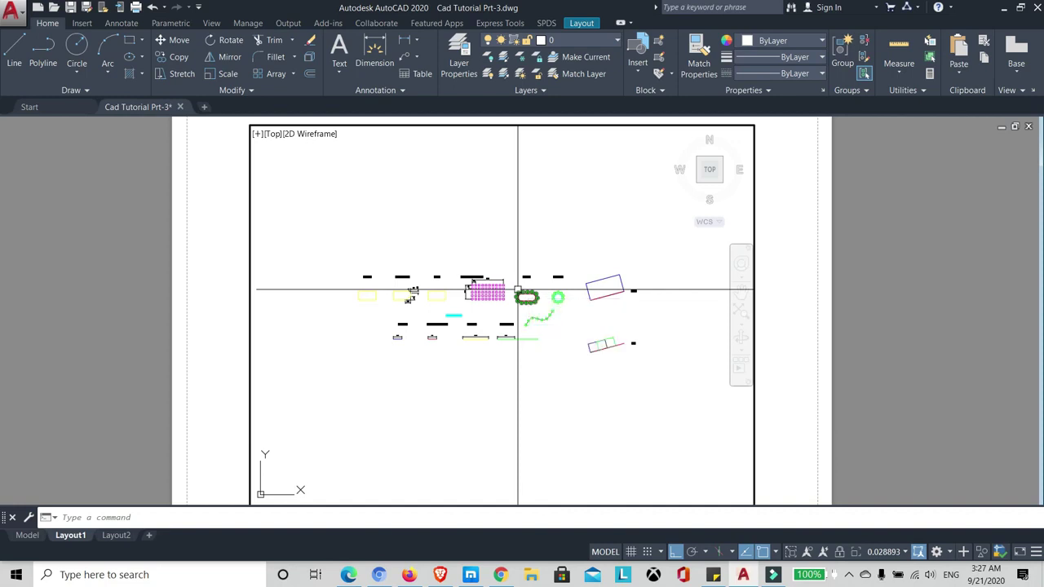
scroll(514, 291, down, 2)
- Zoom the viewport by scale 1/20XP and centre the example shapes
text(z)
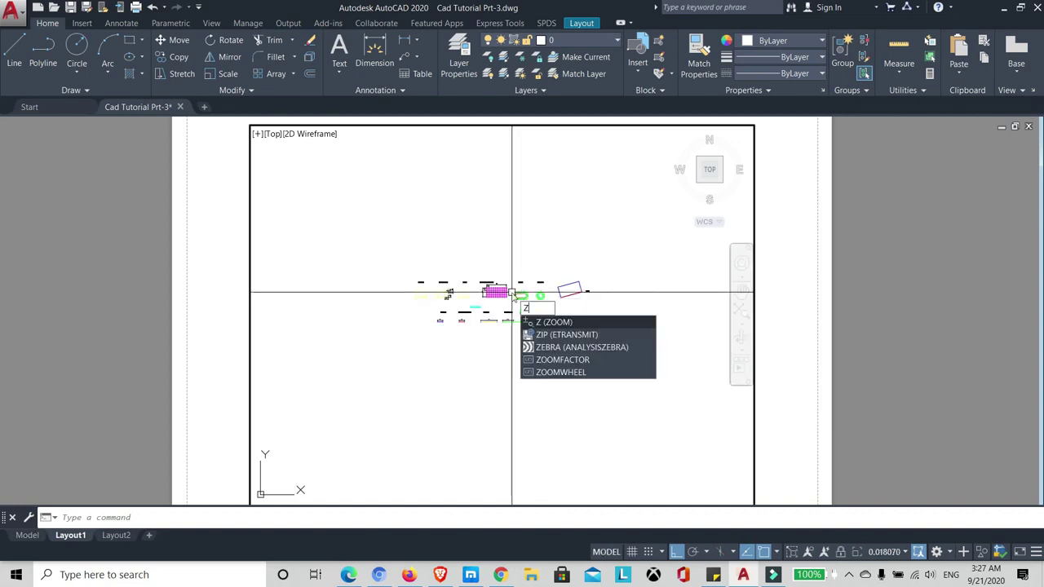
key(Return)
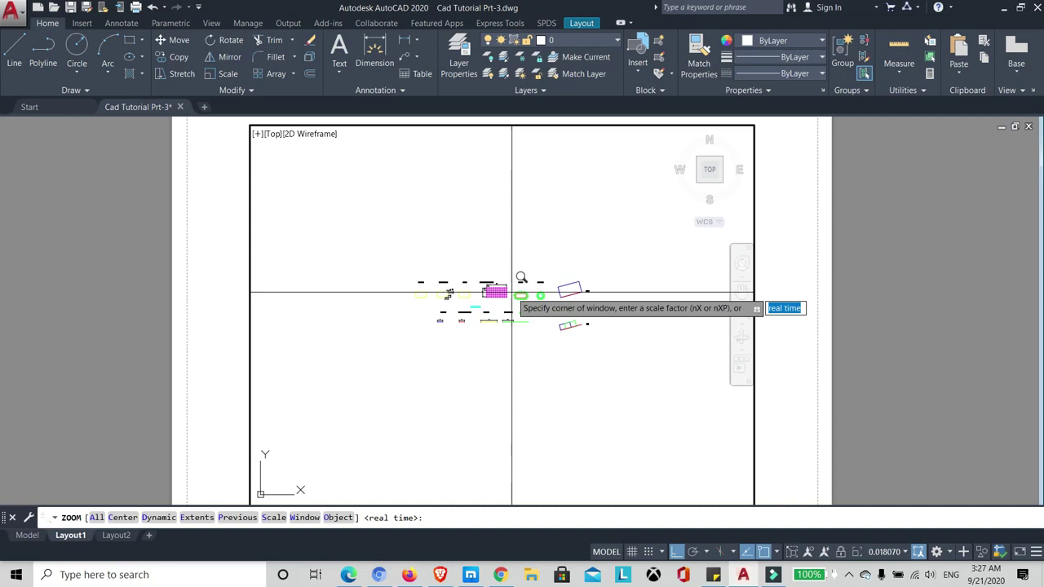
text(s)
key(Return)
text(1/20XP)
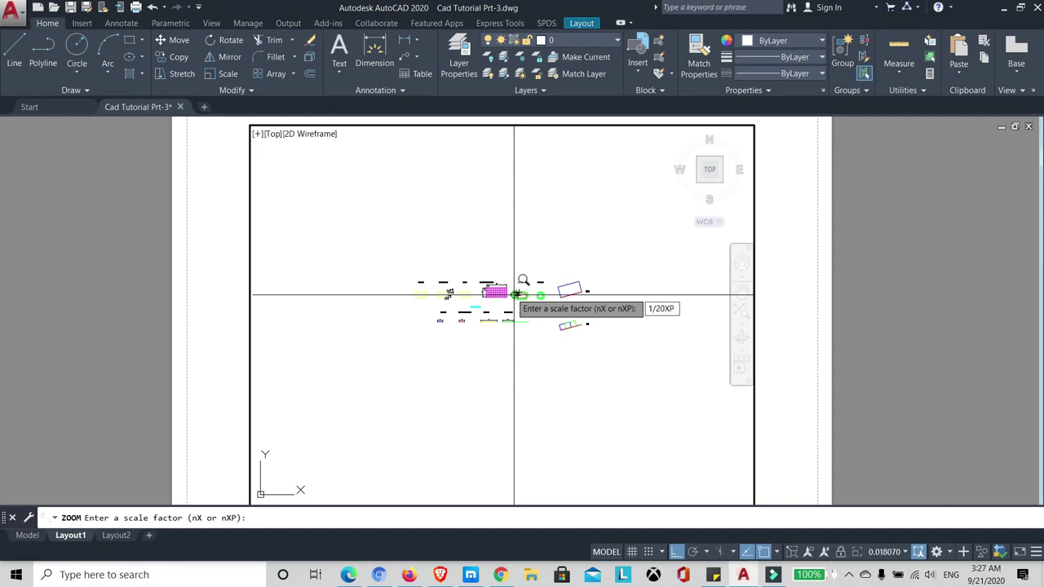
key(Return)
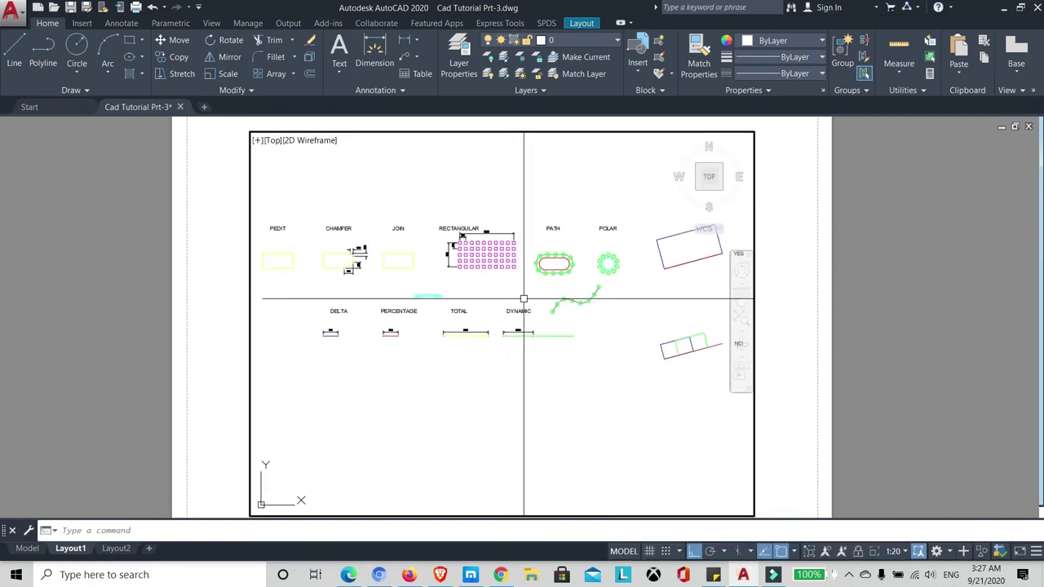
middle_drag(556, 284, 550, 306)
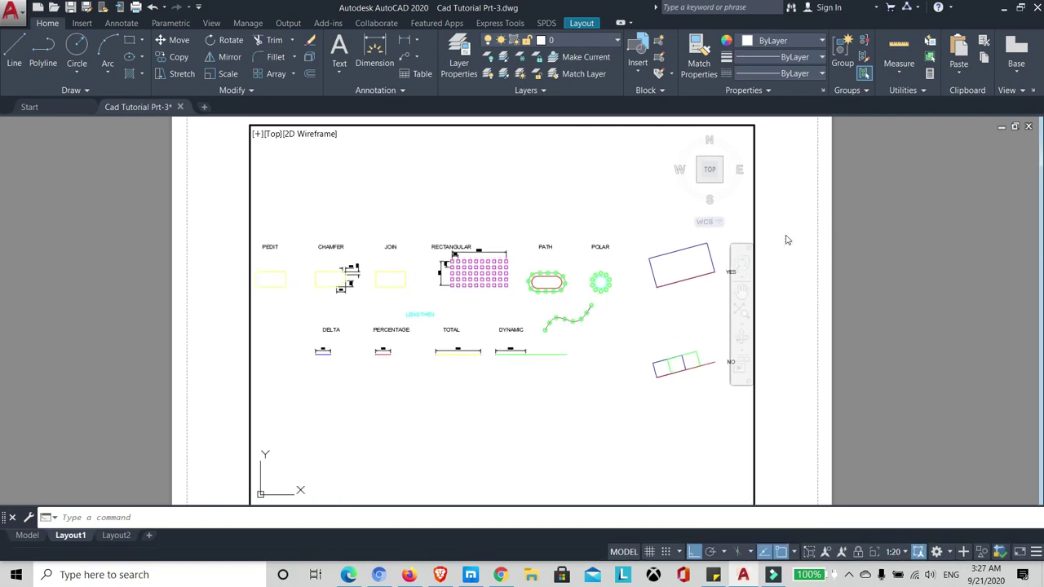
- Return to paper space and select the Layout1 viewport
double_click(912, 223)
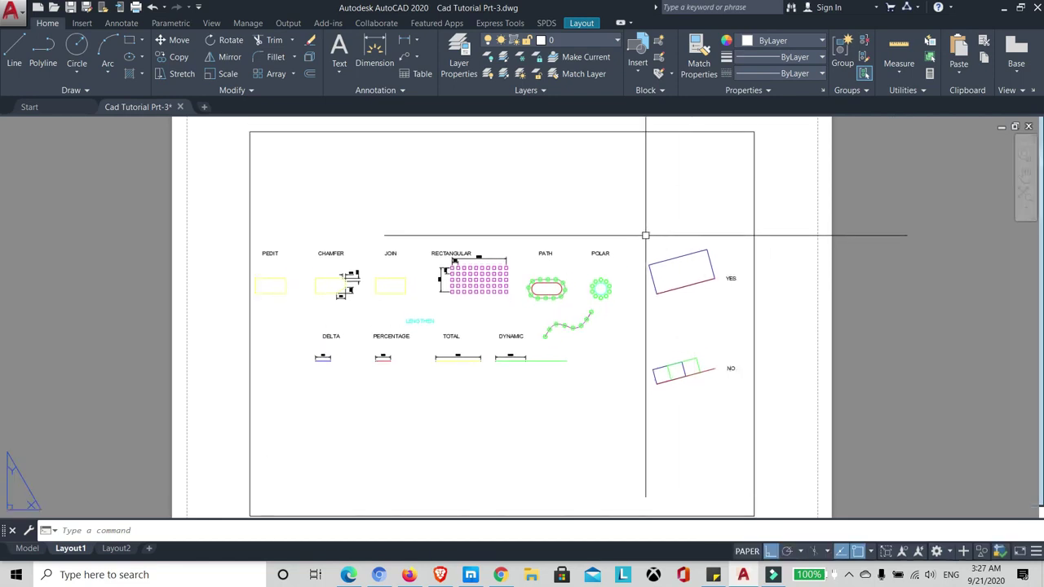
scroll(645, 235, down, 2)
scroll(709, 232, up, 2)
scroll(571, 245, down, 2)
scroll(559, 204, up, 2)
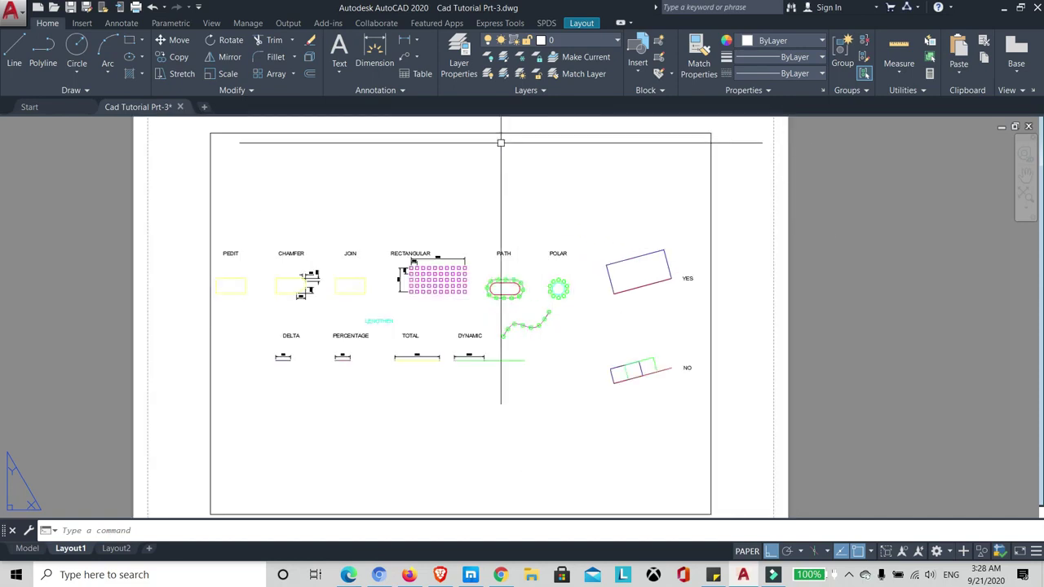
click(447, 134)
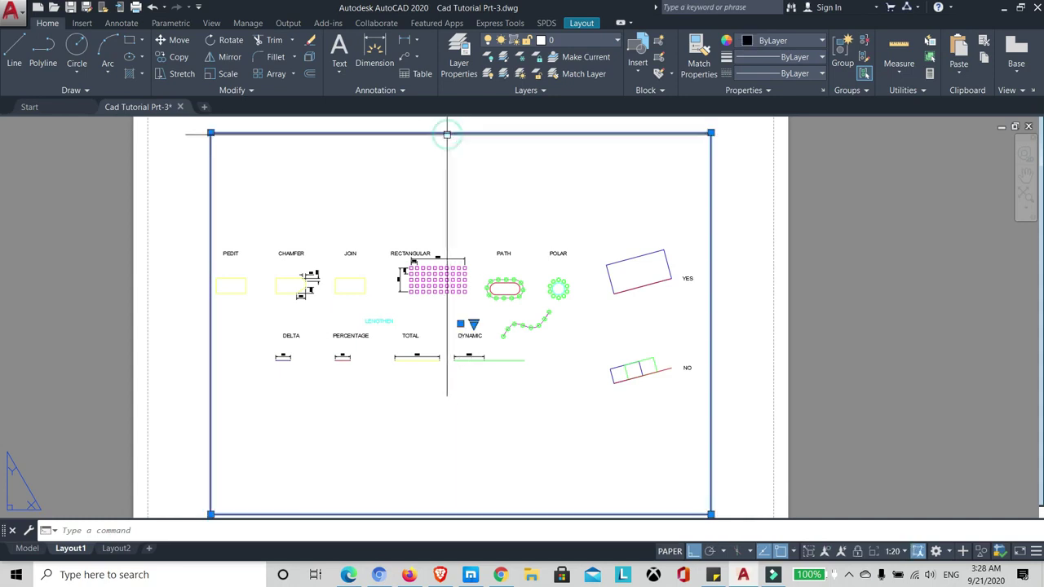
- Try viewport scales 1:30, 1:50 and 1:100, then settle on 1:10
click(473, 324)
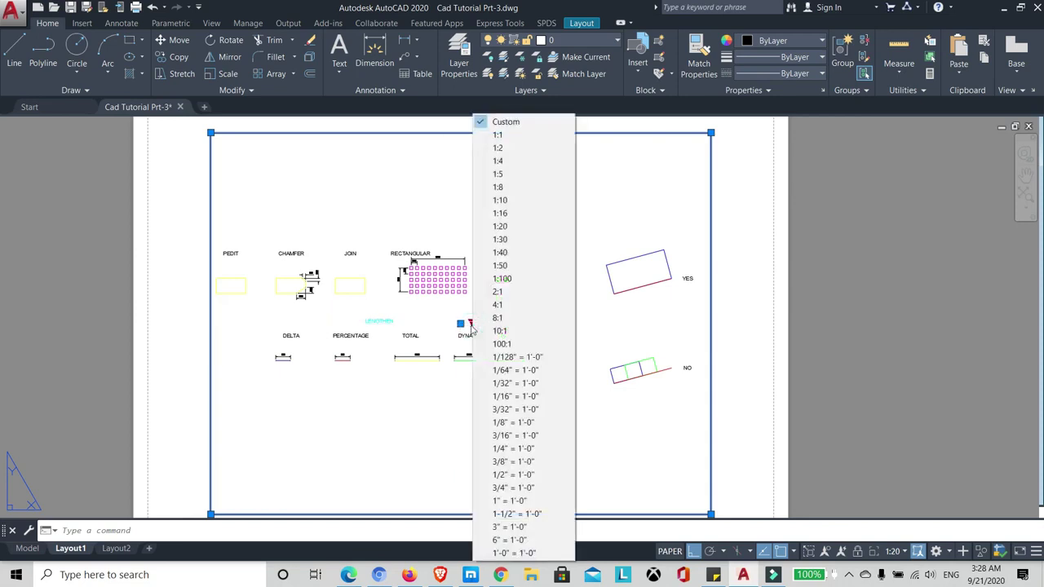
click(514, 240)
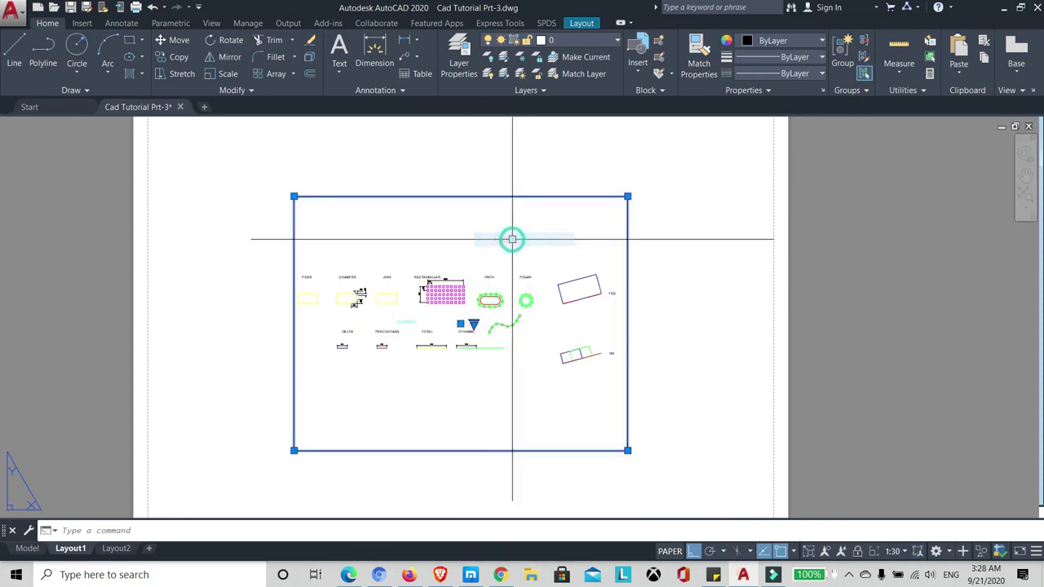
click(473, 324)
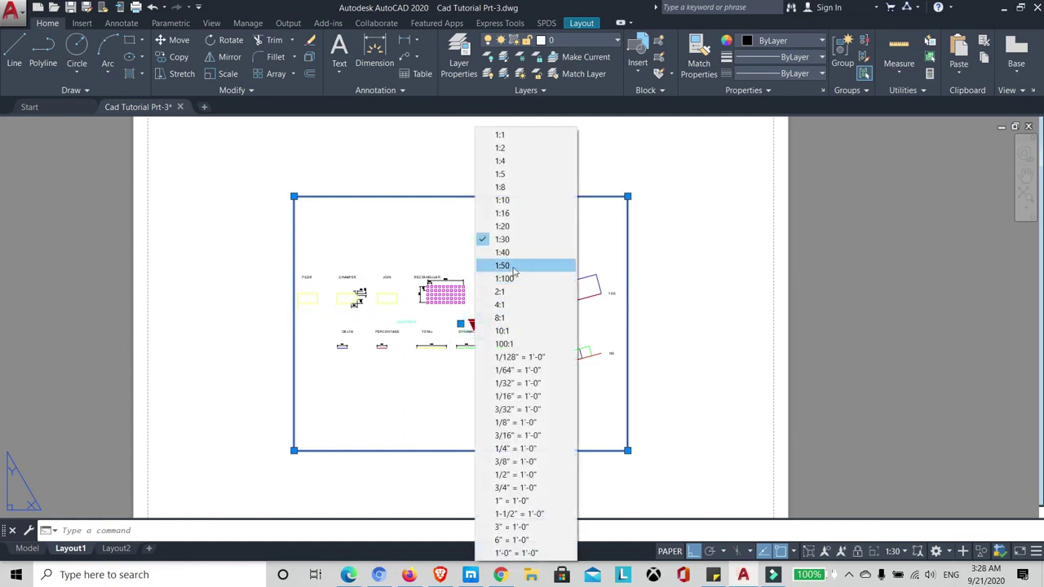
click(514, 265)
click(476, 326)
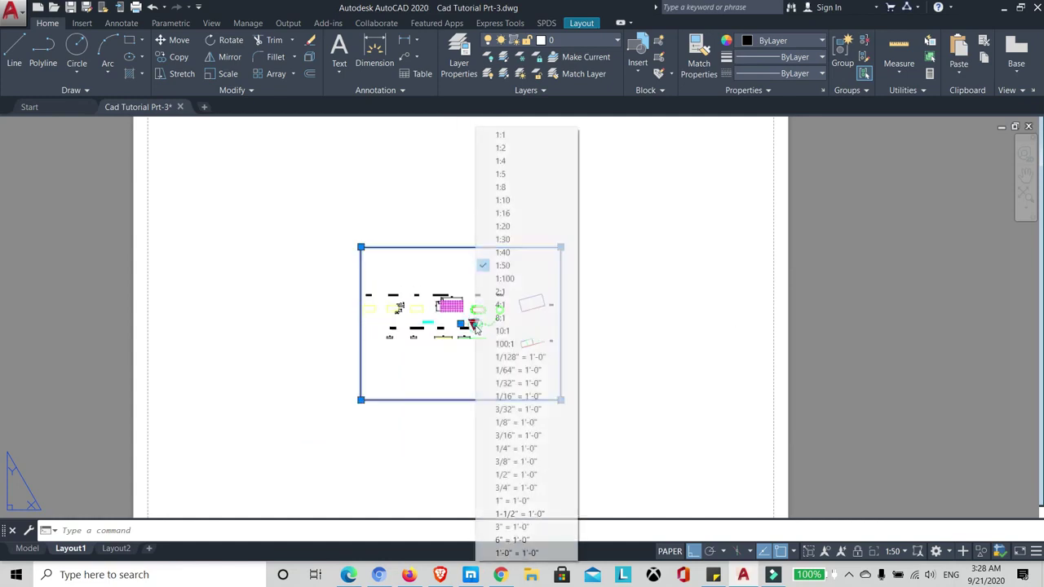
click(520, 280)
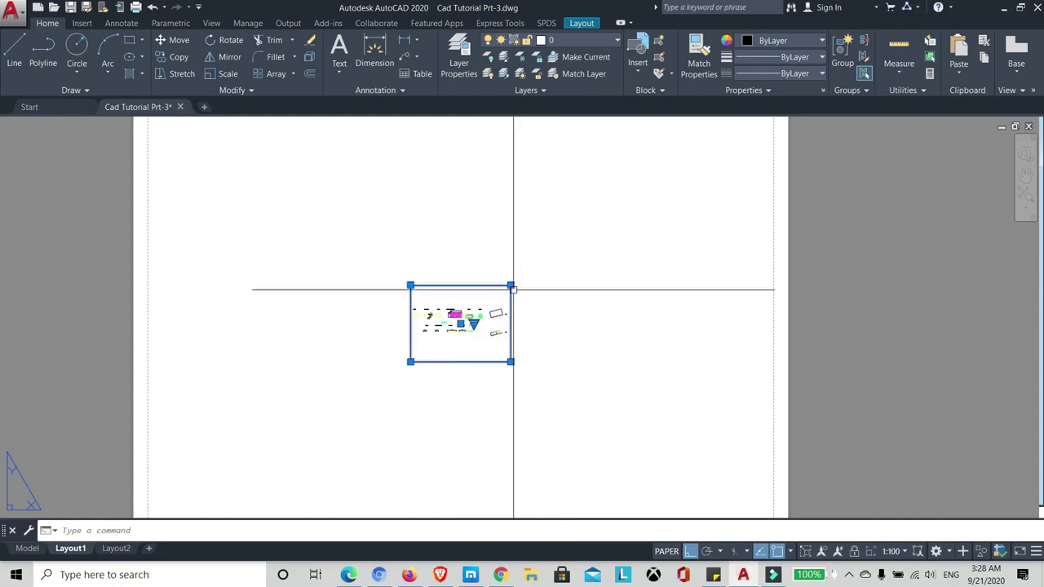
click(474, 323)
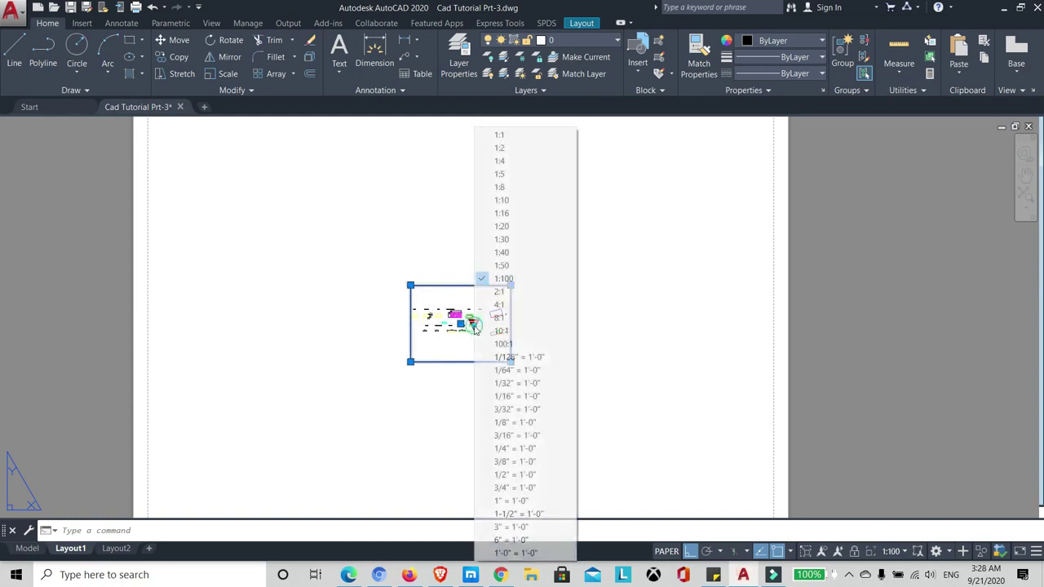
click(512, 200)
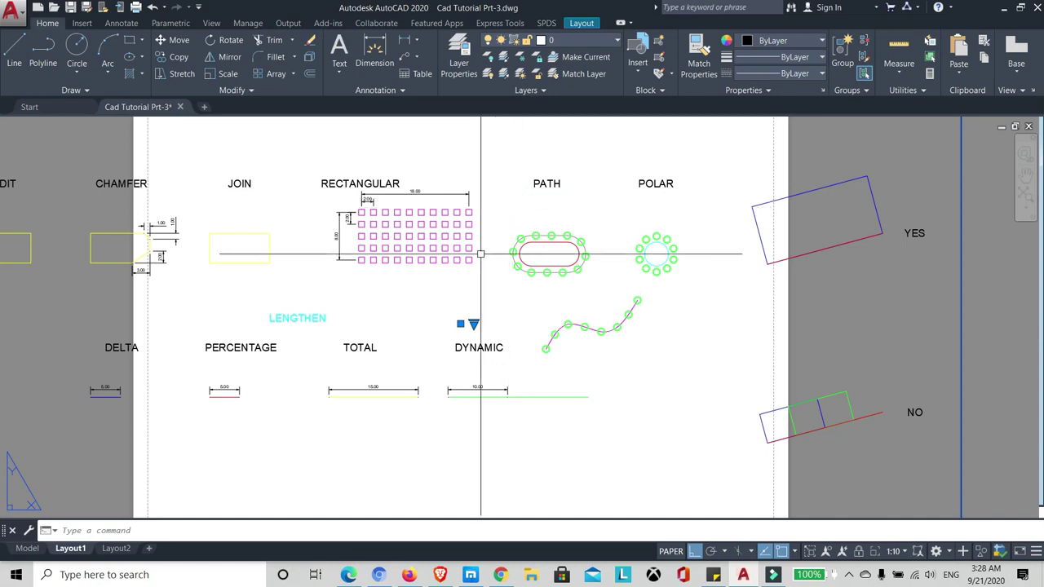
scroll(477, 269, down, 4)
scroll(492, 252, up, 1)
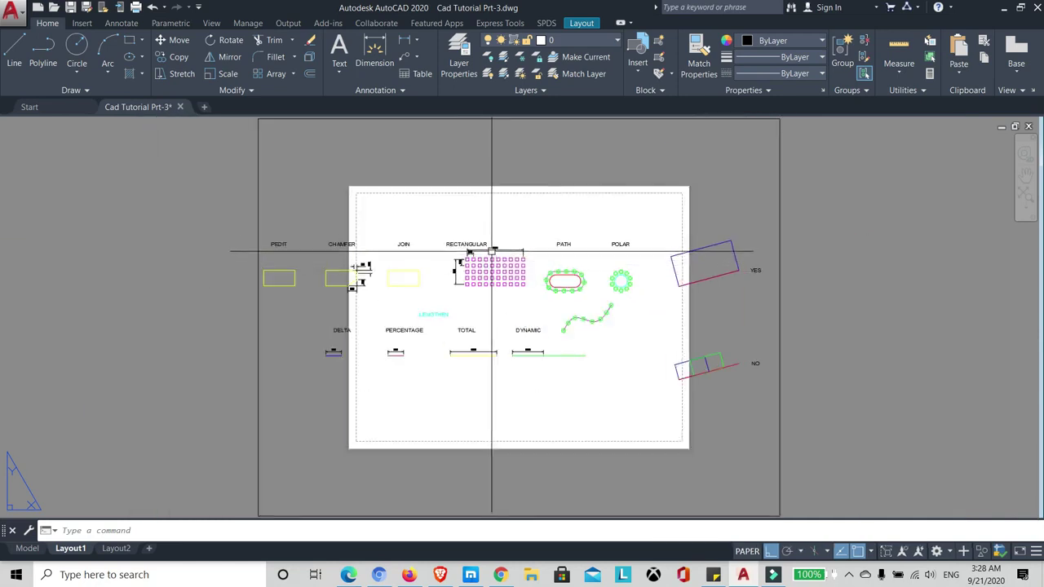
- Switch to the Model tab and choose the ZOOM Window option
click(27, 548)
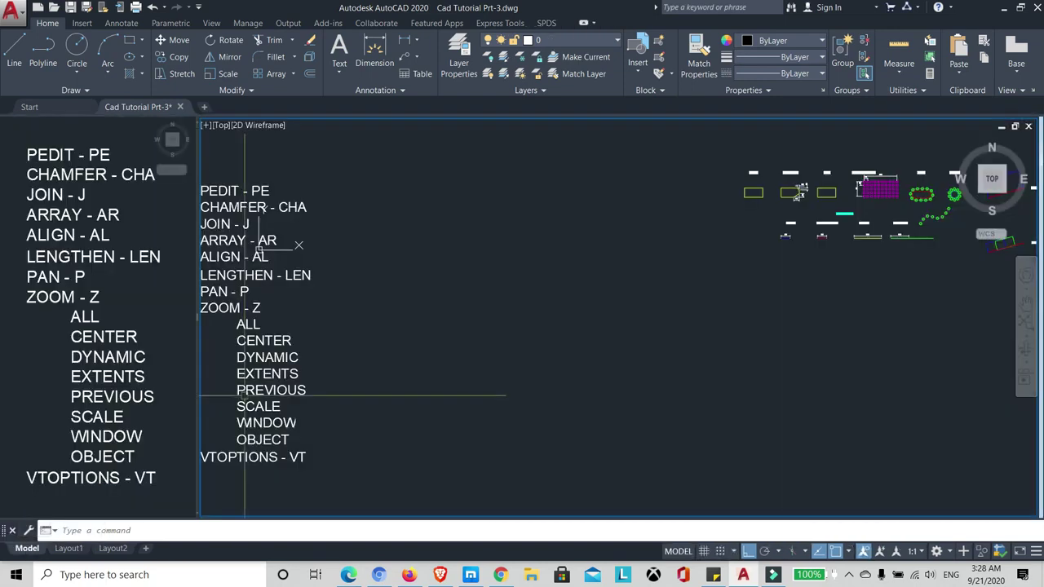
scroll(367, 299, down, 2)
scroll(371, 286, up, 2)
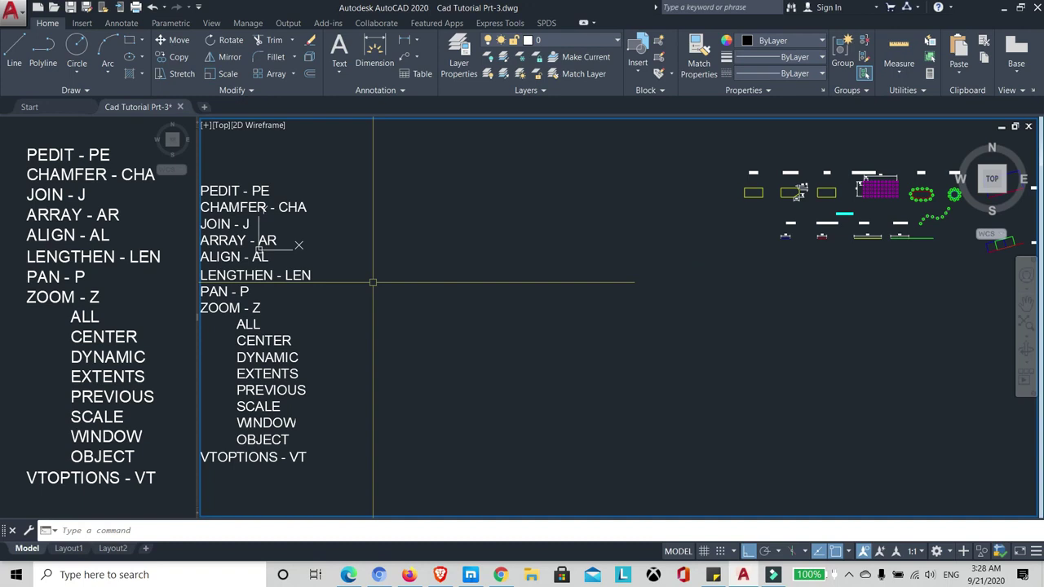
text(Z)
key(Return)
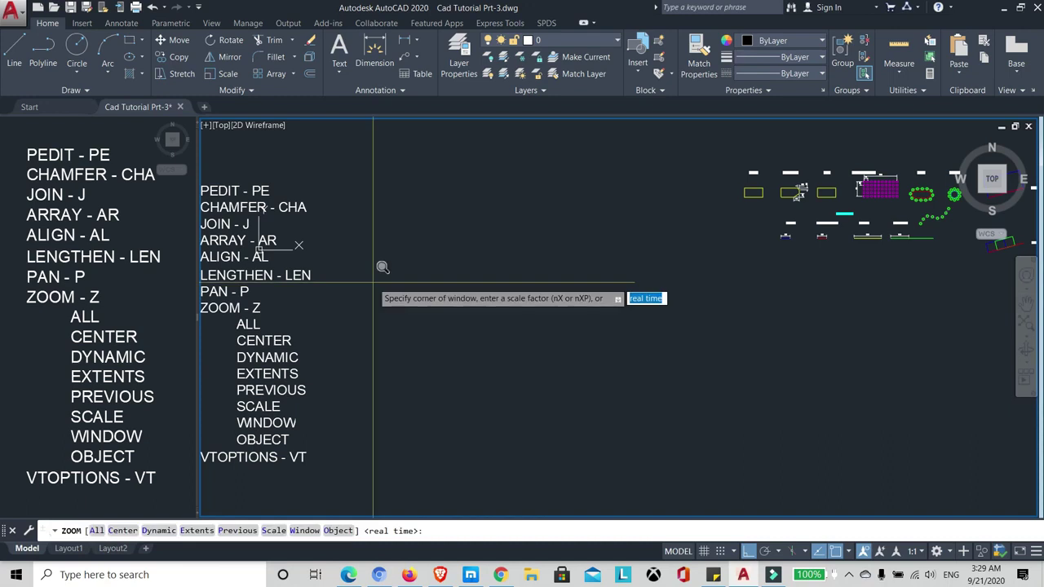
click(305, 531)
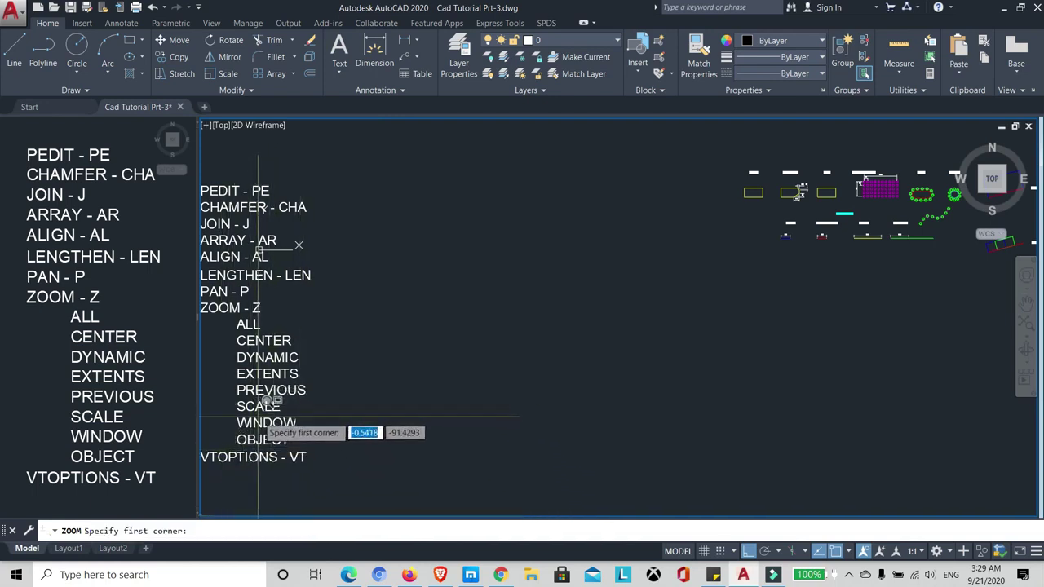
- Draw the zoom window around the PEDIT, CHAMFER and JOIN examples
scroll(338, 380, down, 2)
scroll(694, 315, up, 2)
scroll(571, 252, up, 2)
scroll(438, 214, up, 2)
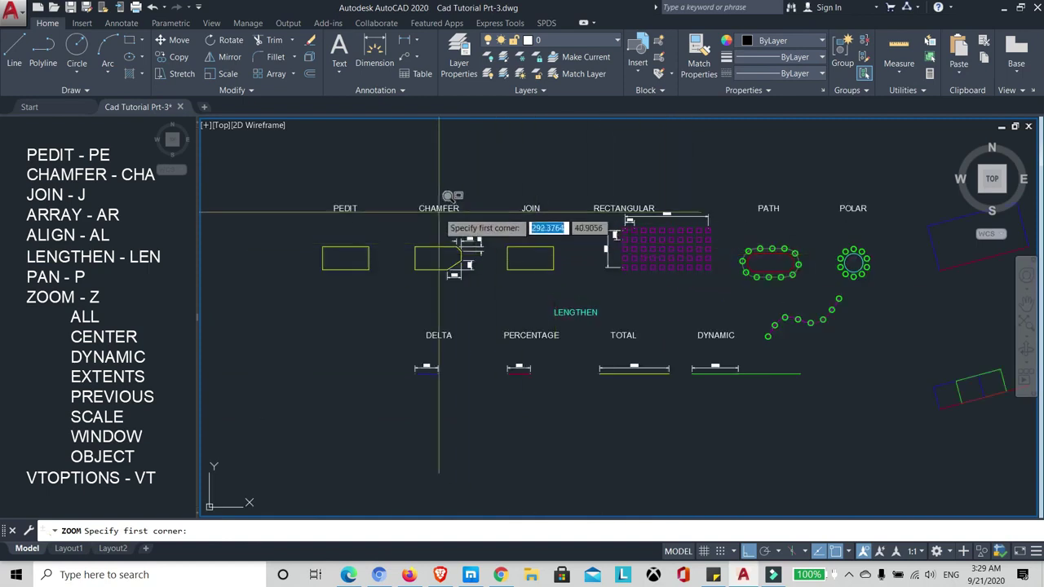
scroll(380, 213, up, 2)
scroll(349, 184, down, 2)
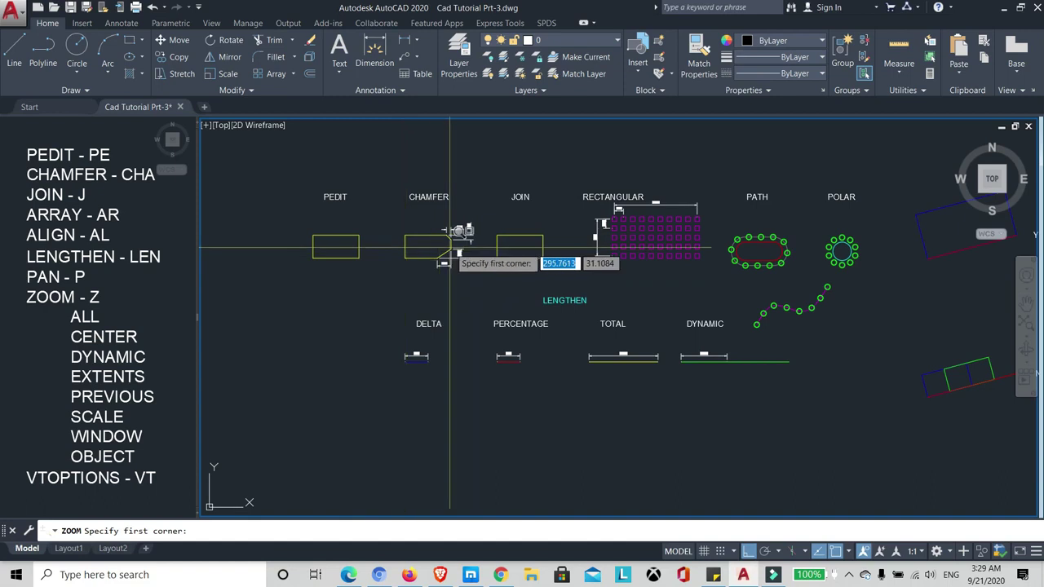
scroll(400, 228, up, 2)
scroll(362, 199, down, 2)
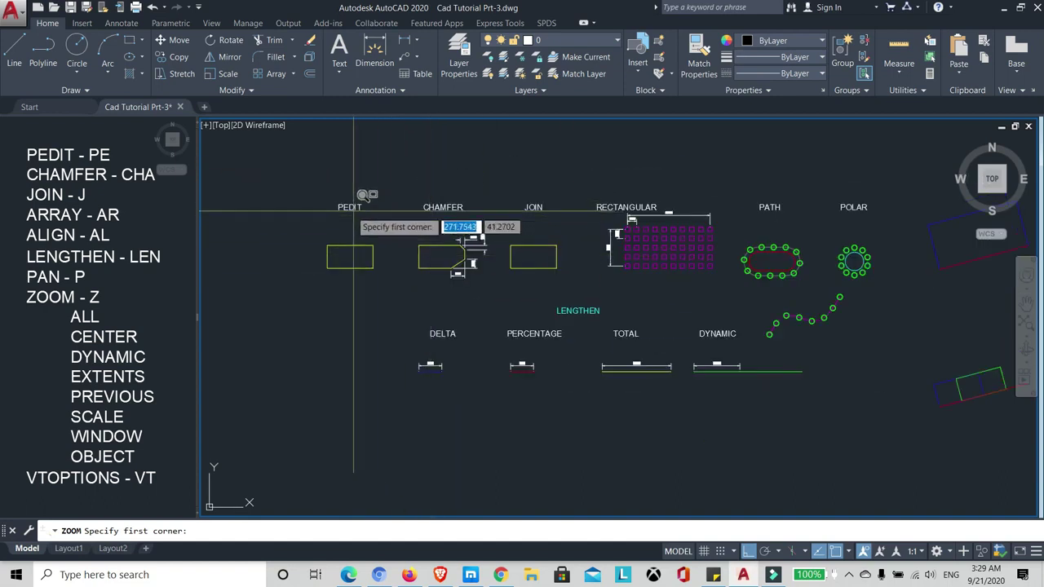
click(310, 188)
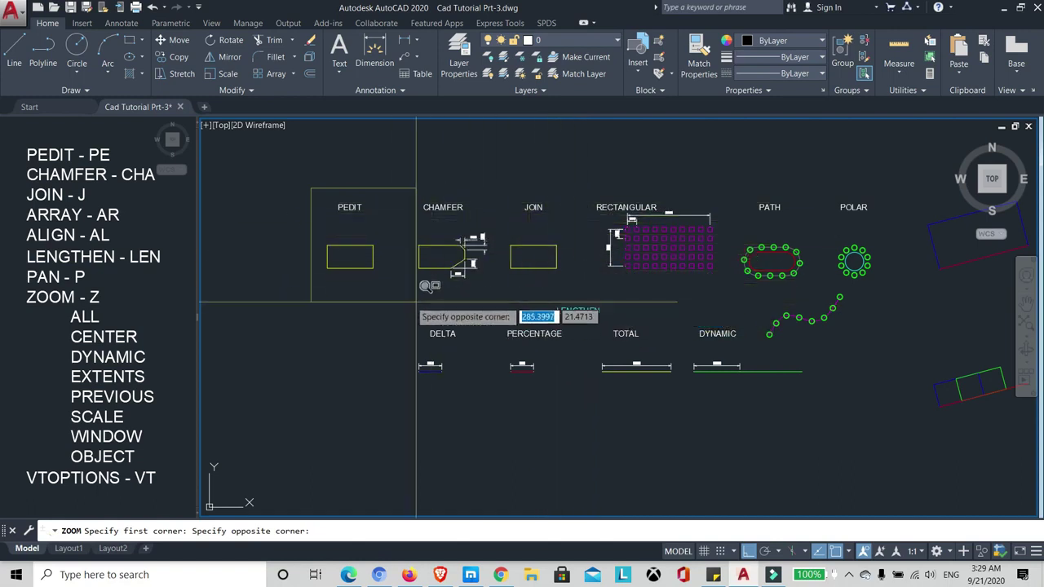
click(566, 289)
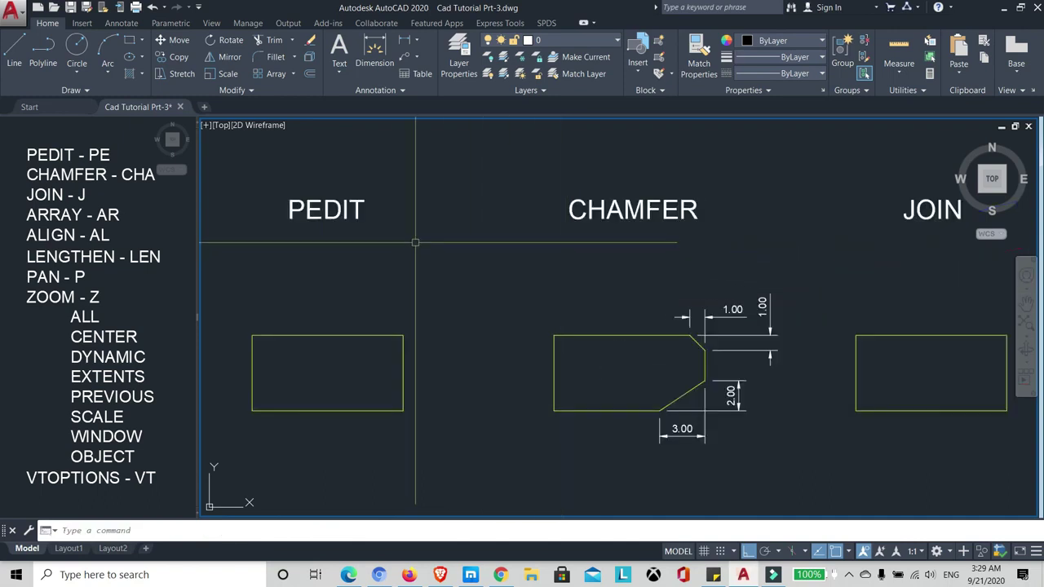
- Zoom a window around the RECTANGULAR, PATH and POLAR examples, then scroll back out
scroll(415, 242, down, 4)
text(z)
key(Return)
scroll(441, 236, down, 2)
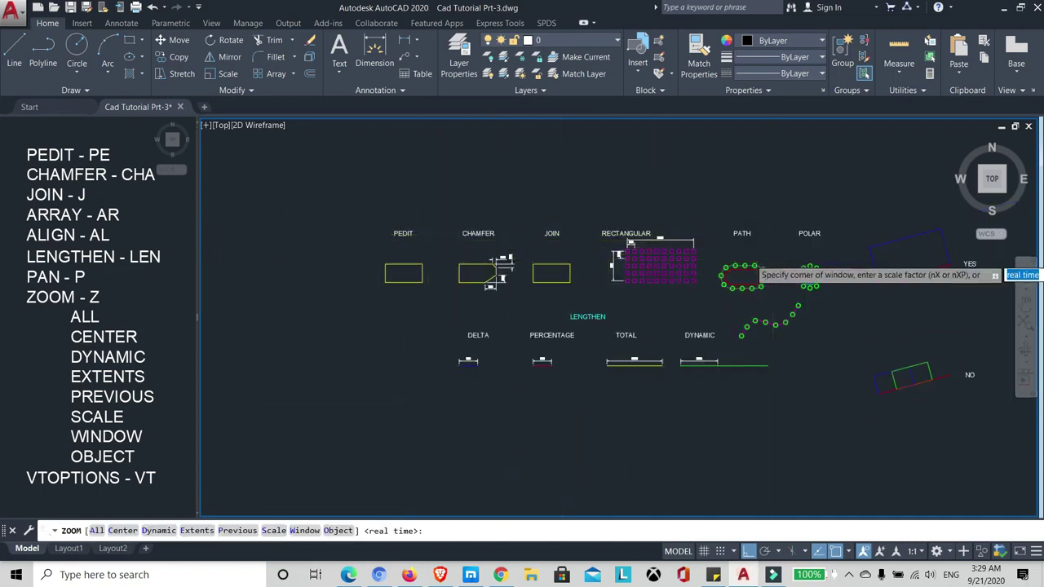
scroll(755, 269, up, 2)
click(492, 187)
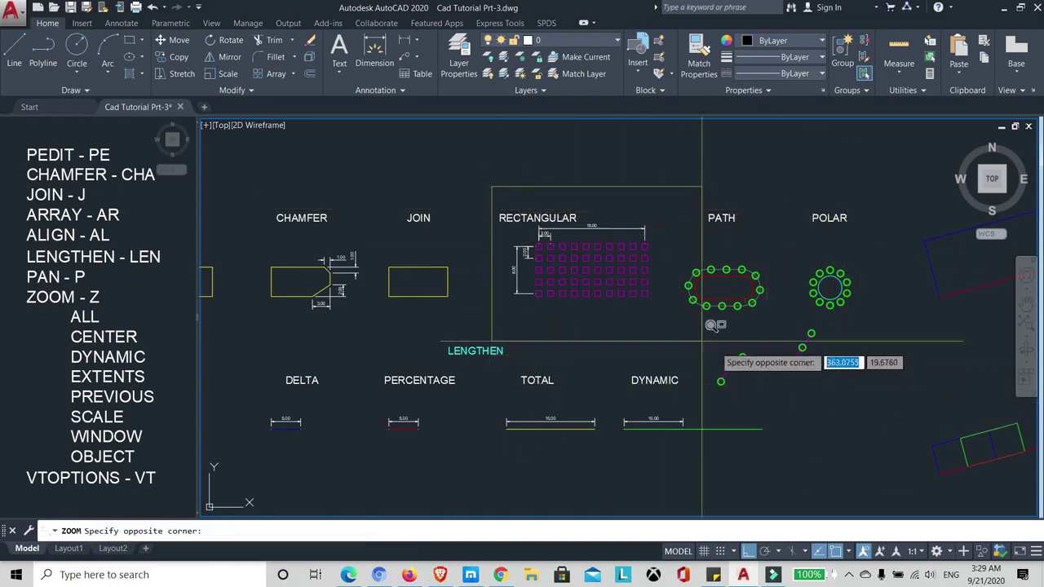
click(877, 401)
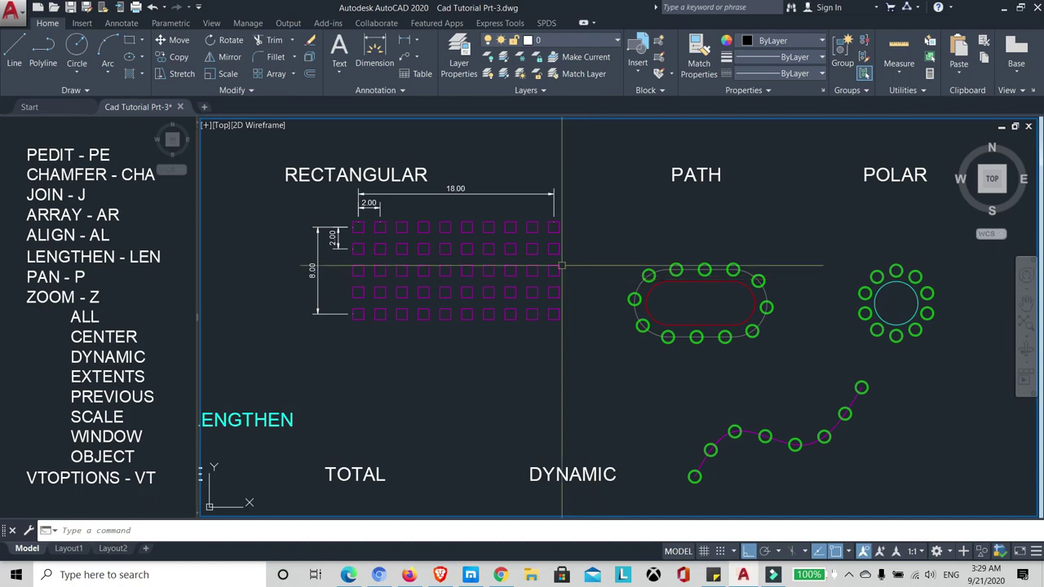
scroll(525, 255, down, 5)
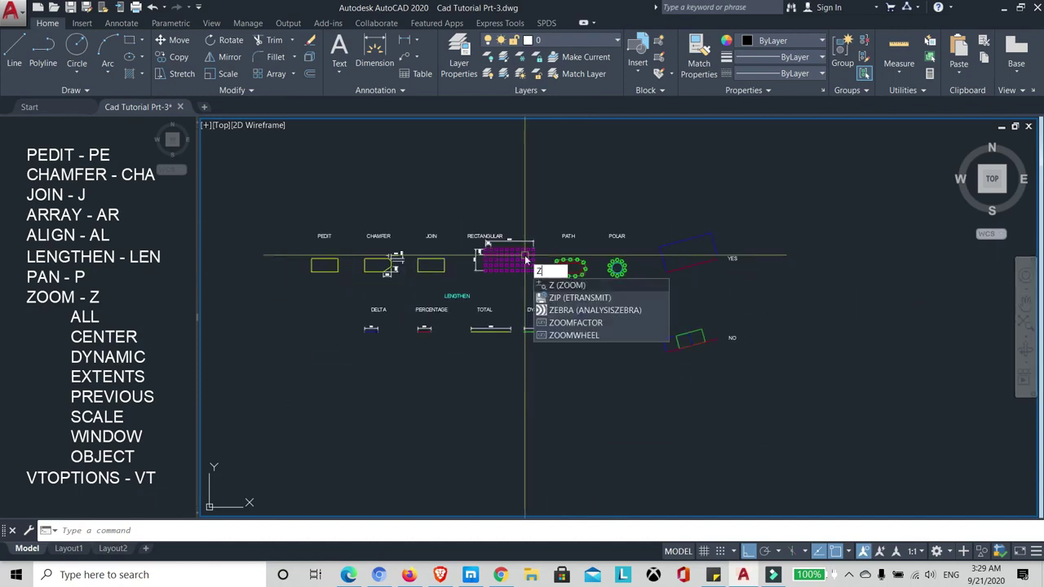
- Use ZOOM Object to fill the view with the tilted rectangle beside YES
key(Return)
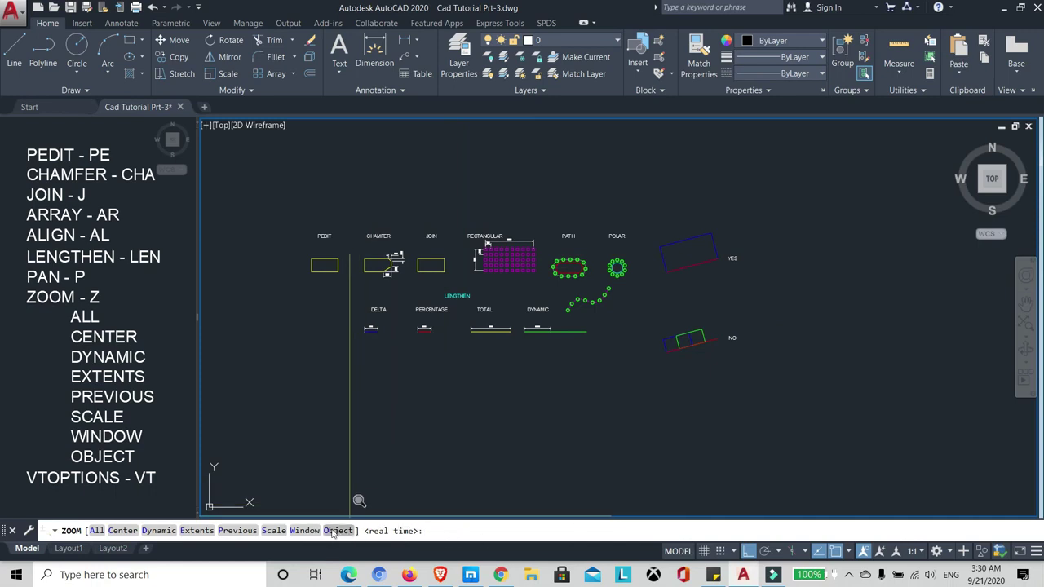
click(337, 531)
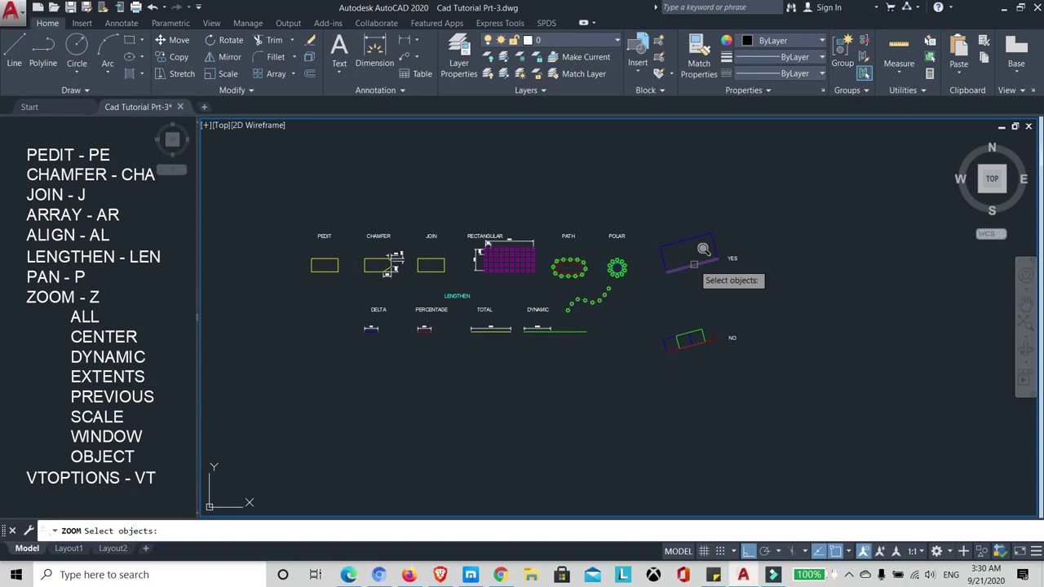
scroll(694, 265, up, 5)
scroll(694, 264, down, 5)
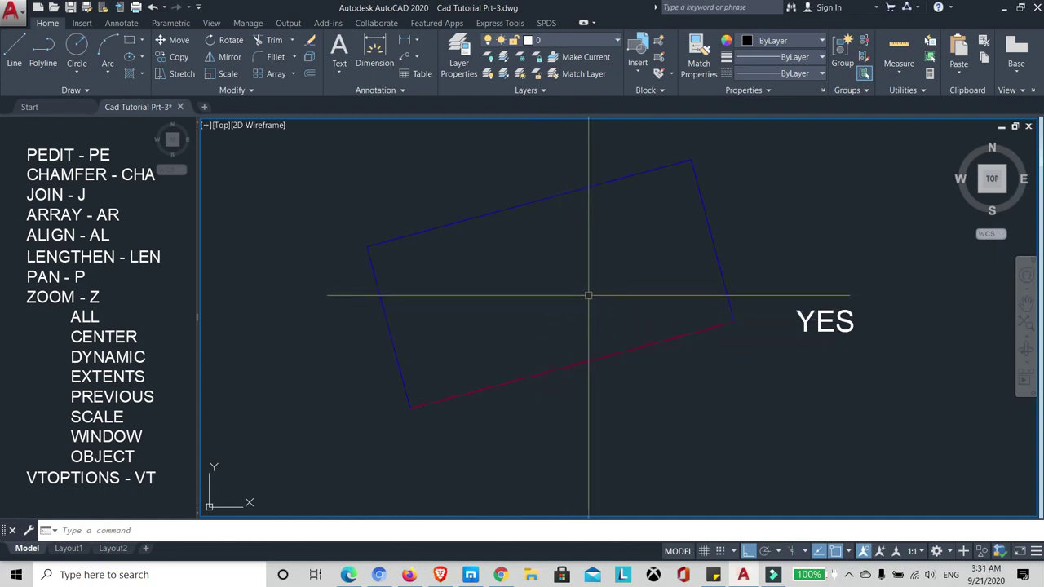
- Zoom to the drawing extents, then wheel-zoom in and out around the drawing
text(z)
key(Return)
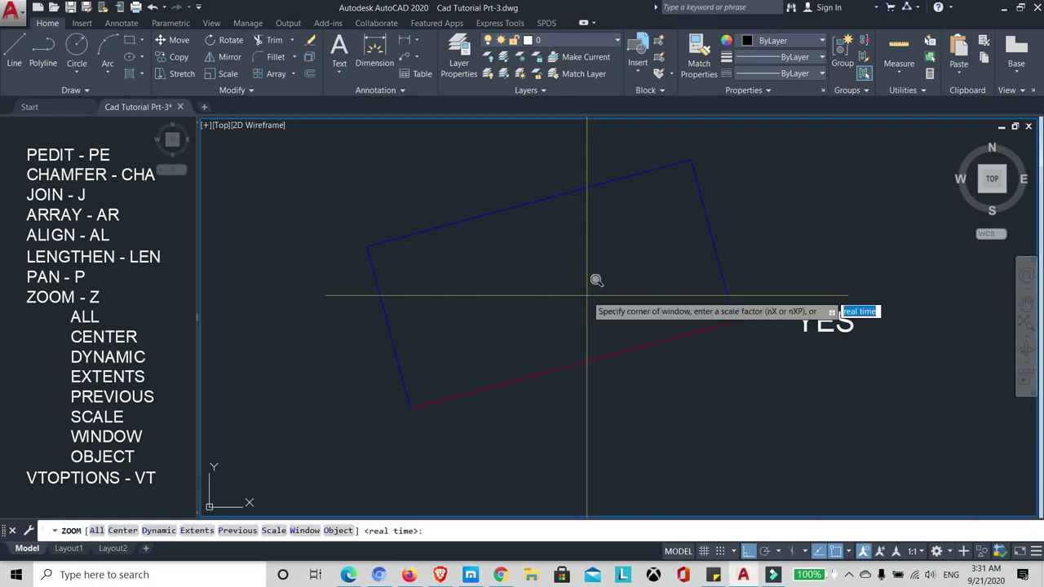
text(e)
key(Return)
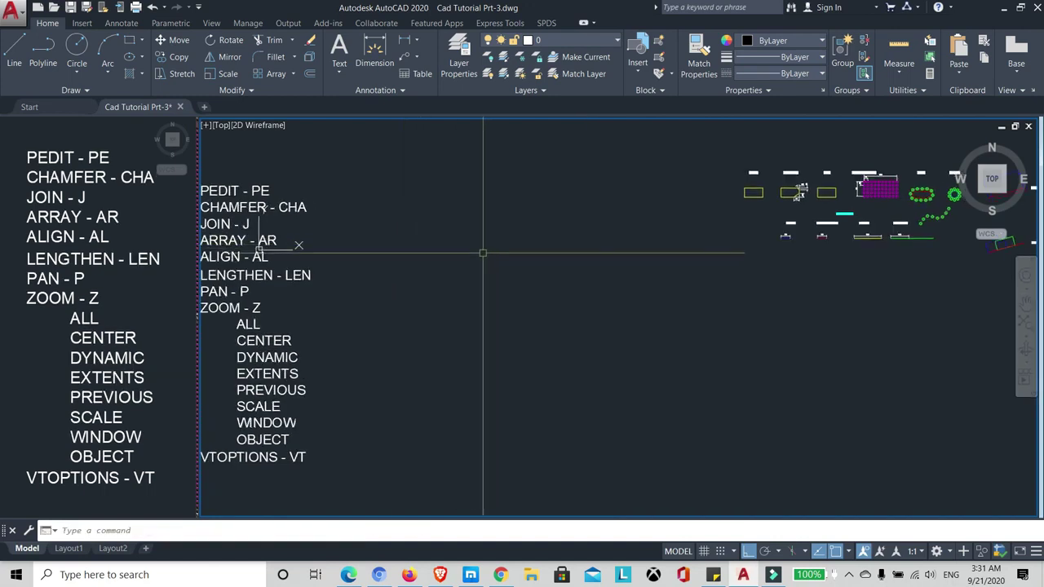
scroll(552, 227, down, 2)
scroll(552, 227, down, 3)
scroll(558, 232, up, 3)
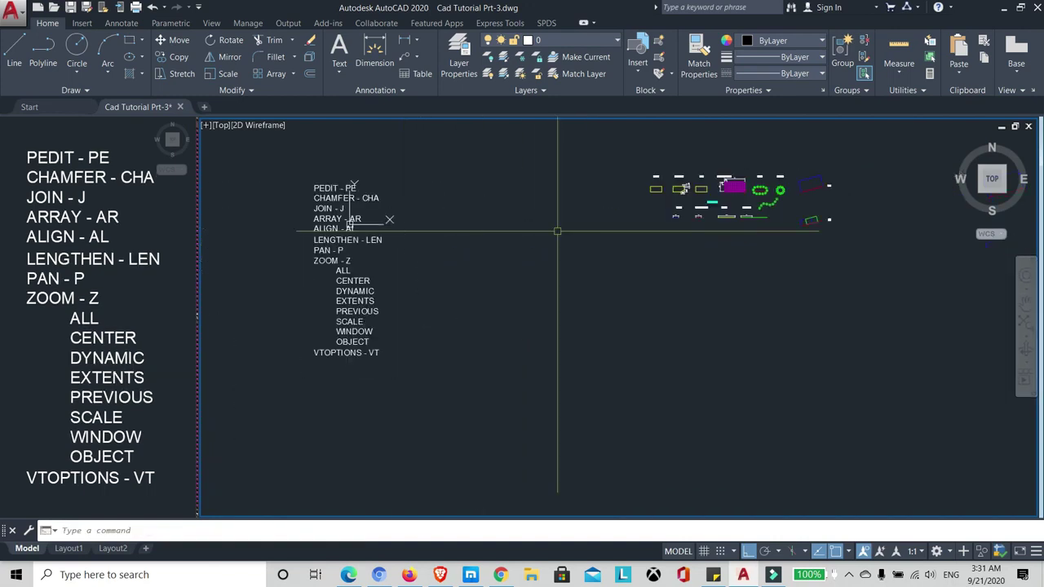
scroll(557, 232, down, 5)
scroll(567, 236, up, 3)
scroll(555, 272, up, 5)
scroll(558, 228, down, 2)
scroll(559, 225, down, 4)
scroll(559, 237, down, 3)
scroll(560, 242, up, 5)
scroll(560, 242, up, 4)
scroll(565, 262, down, 10)
scroll(565, 263, up, 3)
scroll(562, 262, up, 2)
scroll(560, 261, up, 2)
scroll(595, 258, down, 1)
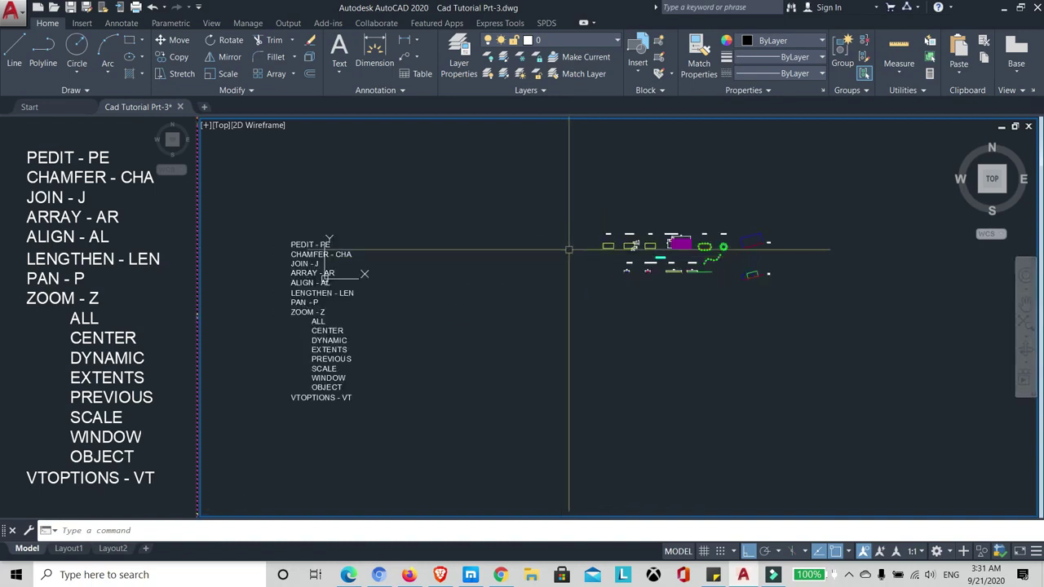
- Restore the full extents view with Zoom Previous
text(z)
key(Return)
text(p)
key(Return)
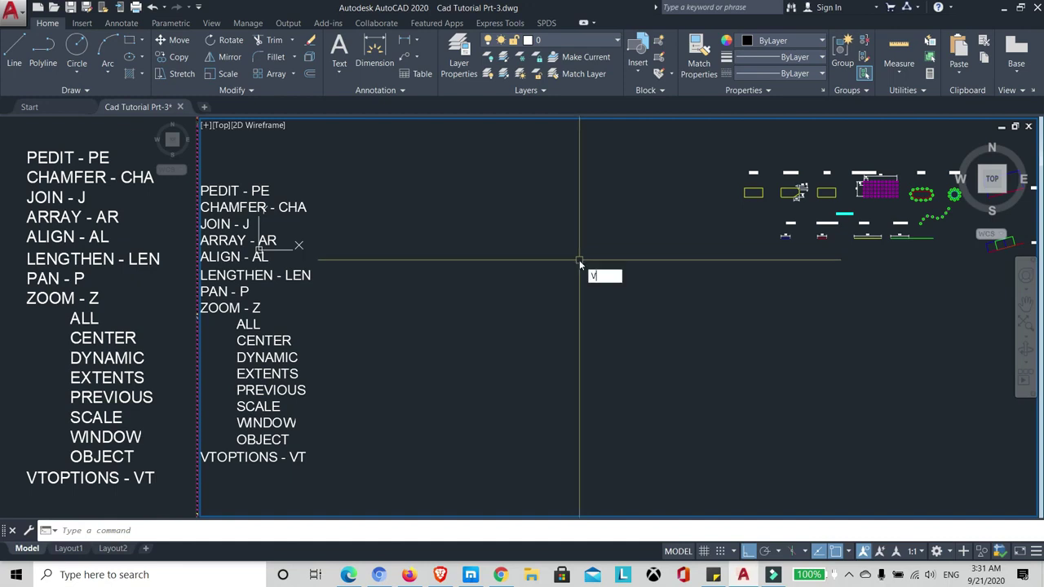
- Slow the VTOPTIONS transition speed to about 5000 milliseconds
text(t)
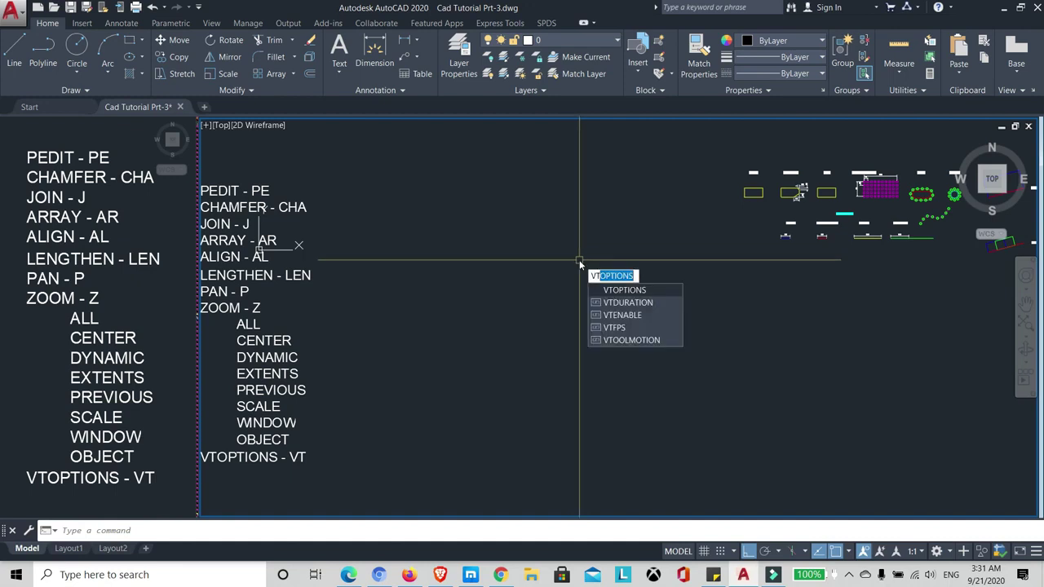
key(Return)
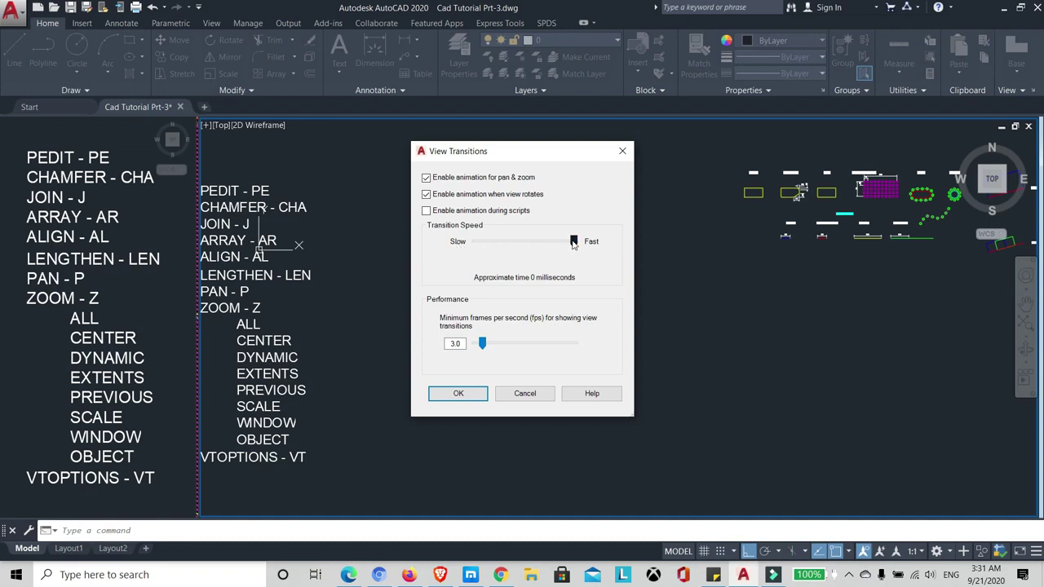
drag(574, 242, 455, 247)
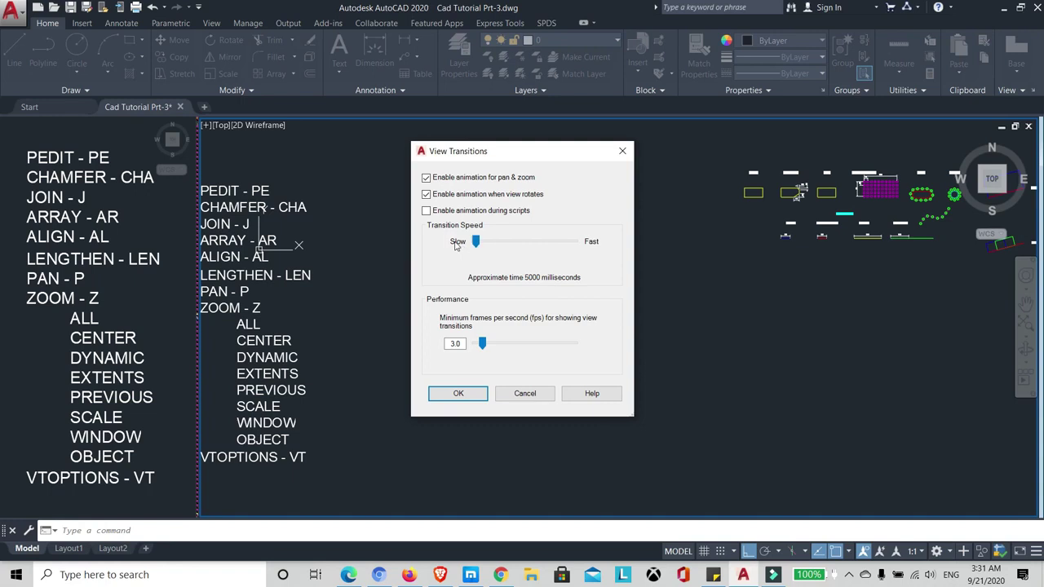
click(459, 393)
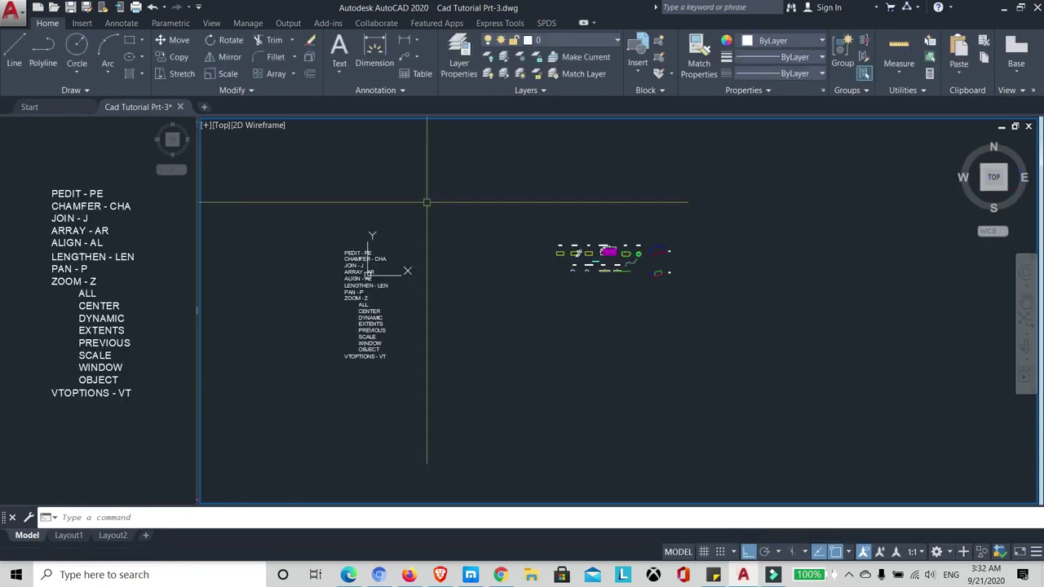
- Real-time zoom in on the command list to see the slow transition
text(z)
key(Return)
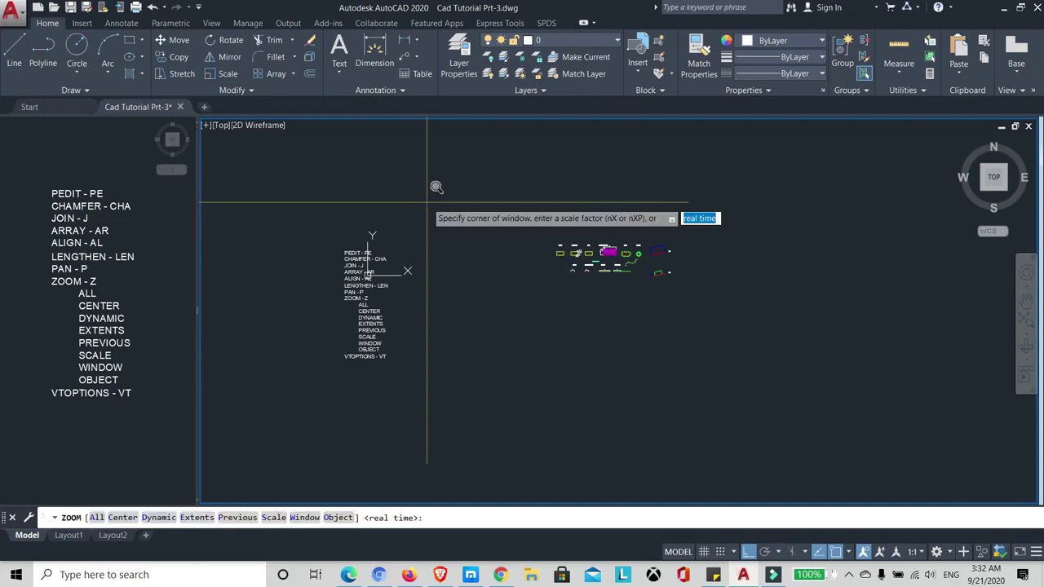
key(Return)
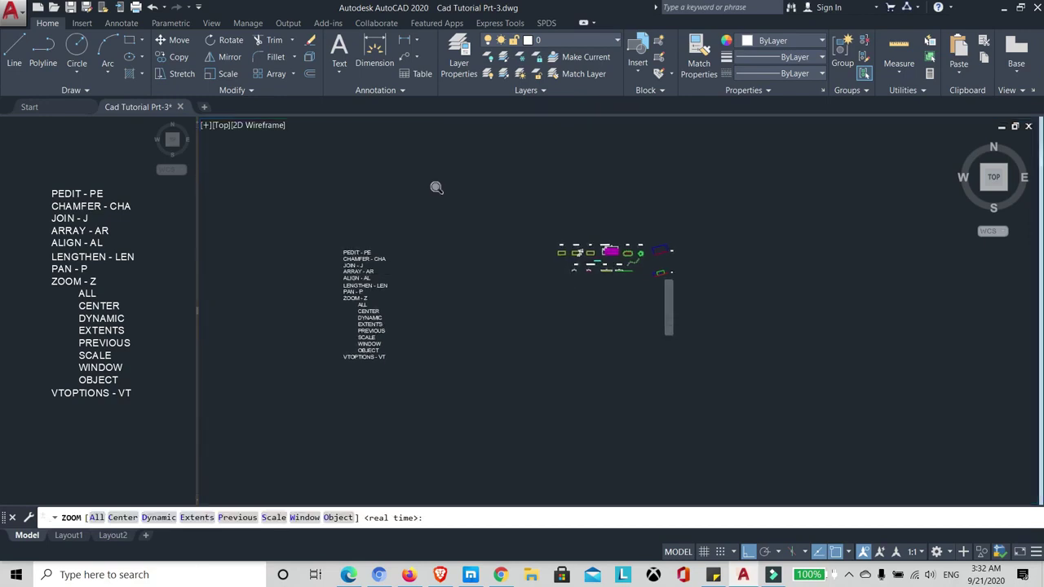
scroll(436, 188, up, 1)
scroll(436, 188, up, 1)
scroll(436, 188, up, 1)
scroll(436, 188, up, 2)
scroll(437, 188, up, 1)
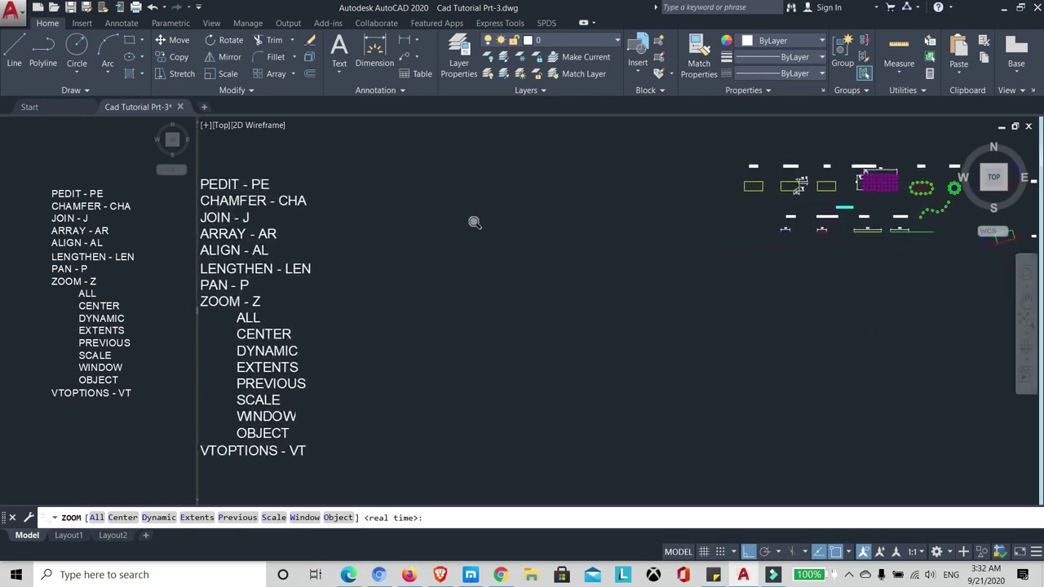
key(Escape)
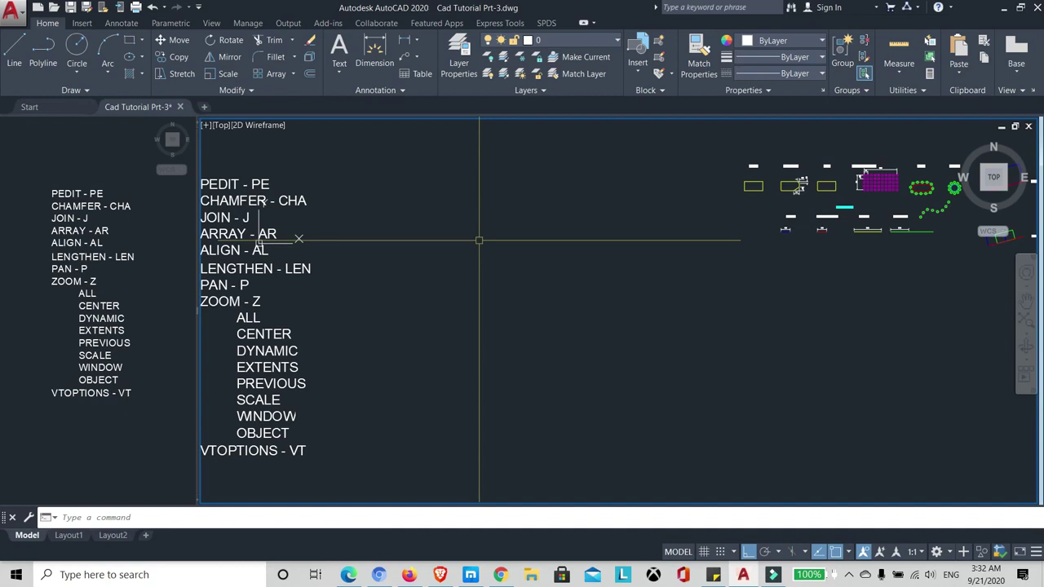
- Raise the VTOPTIONS transition speed toward Fast, about 2580 milliseconds
text(vt)
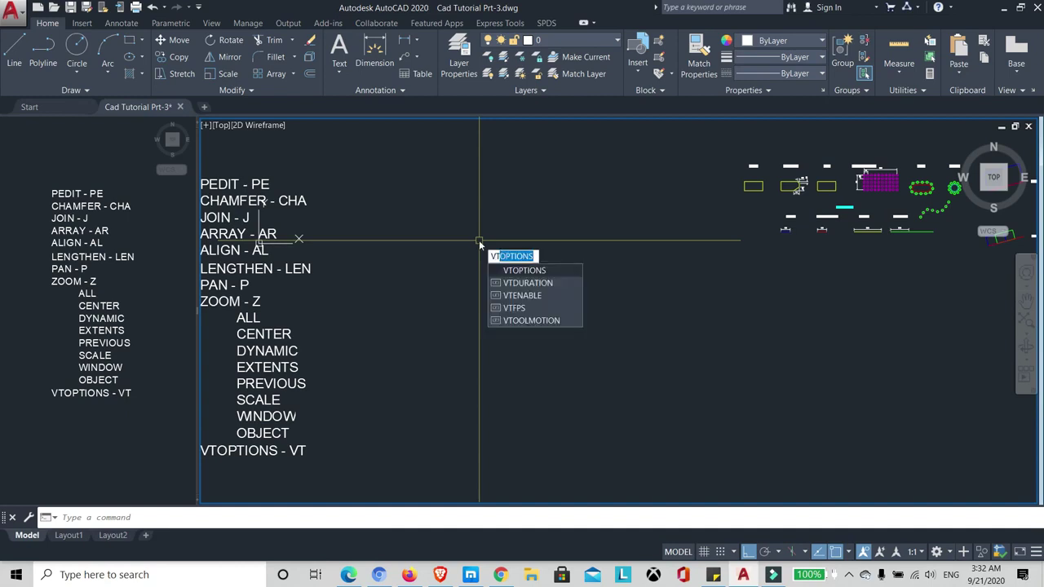
key(Return)
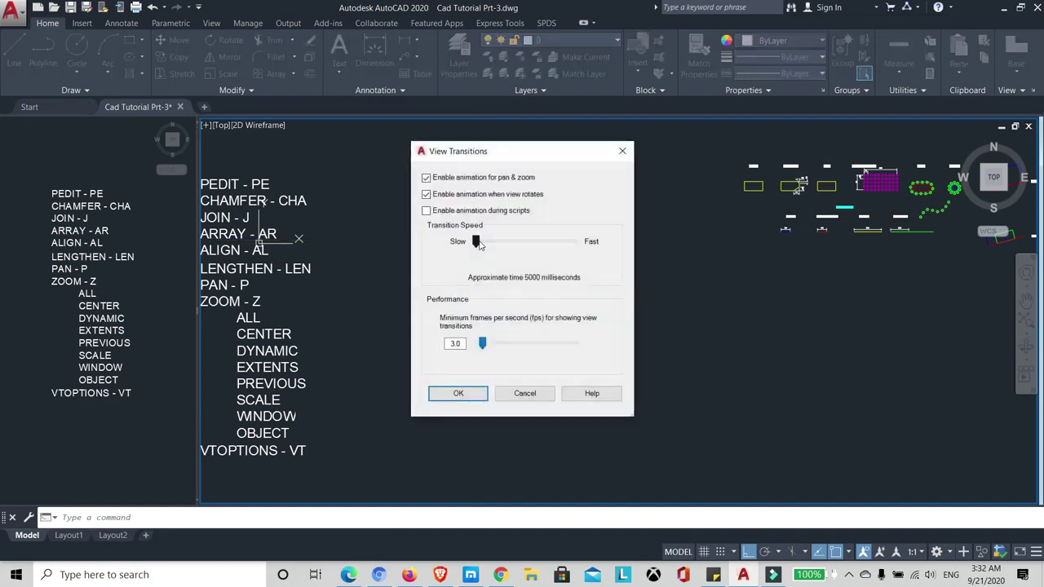
mouse_move(477, 244)
mouse_down()
mouse_move(593, 247)
mouse_move(478, 246)
mouse_move(583, 249)
mouse_move(522, 247)
mouse_up()
click(457, 394)
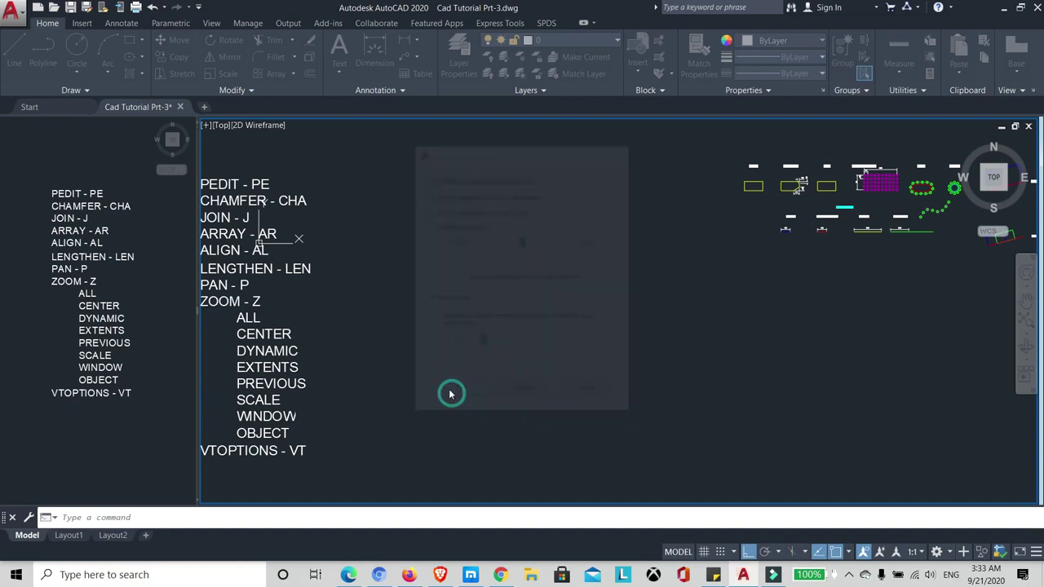
- Test the faster transition with wheel zooming and a real-time zoom on the drawing
scroll(407, 321, down, 5)
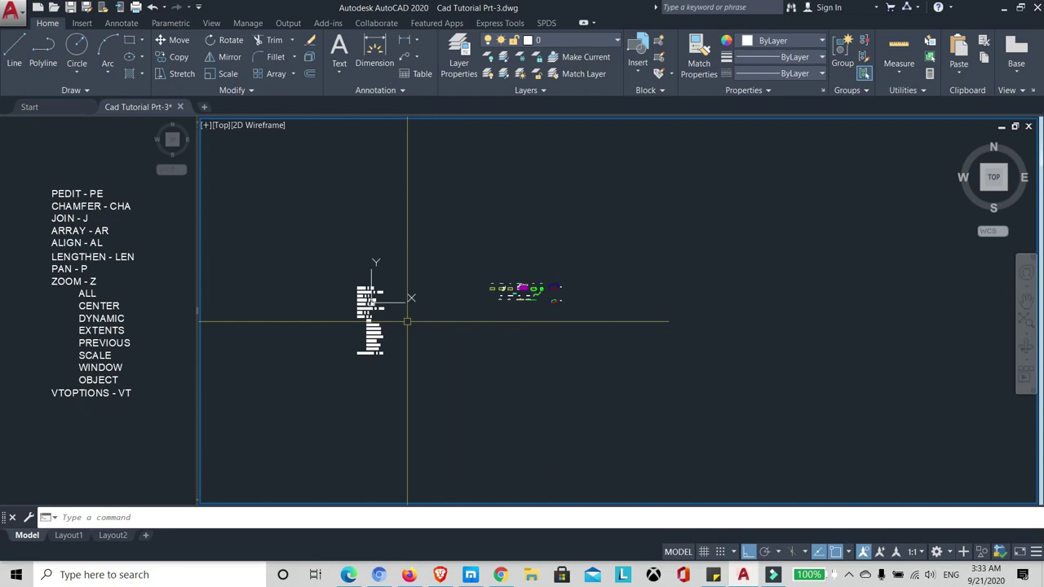
scroll(382, 307, up, 3)
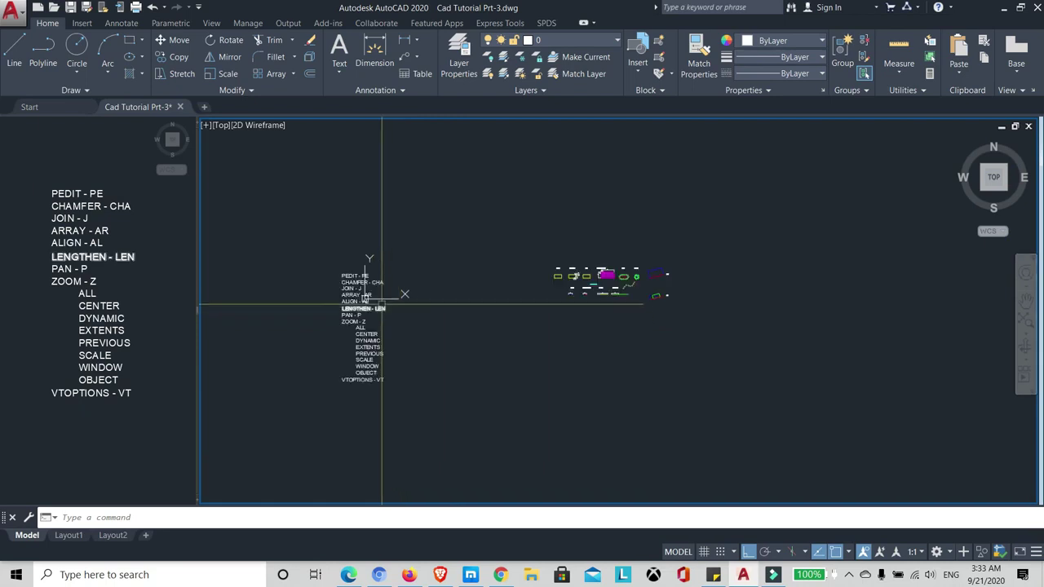
text(z)
key(Return)
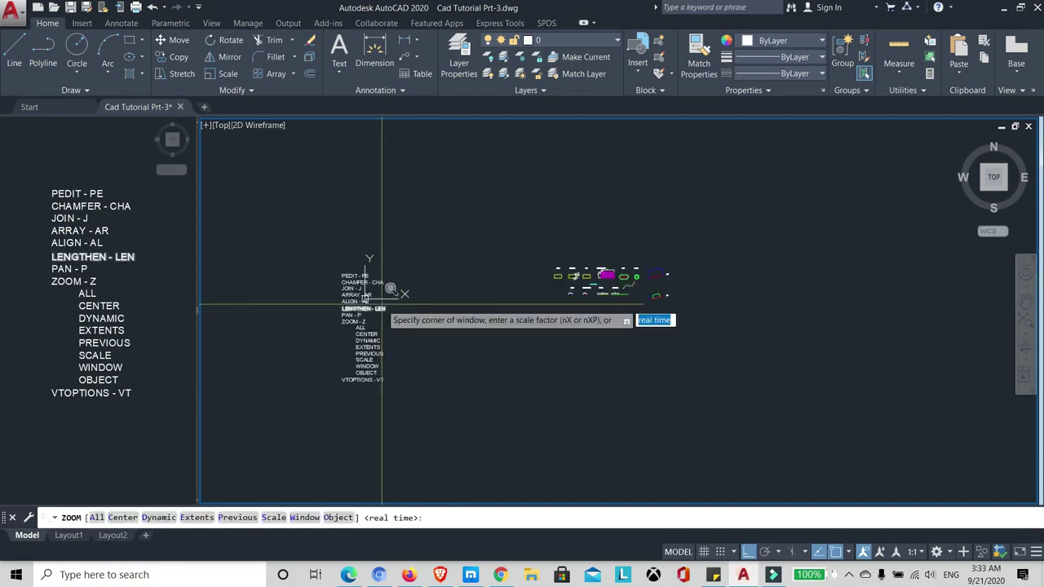
text(E)
key(Return)
scroll(391, 289, up, 2)
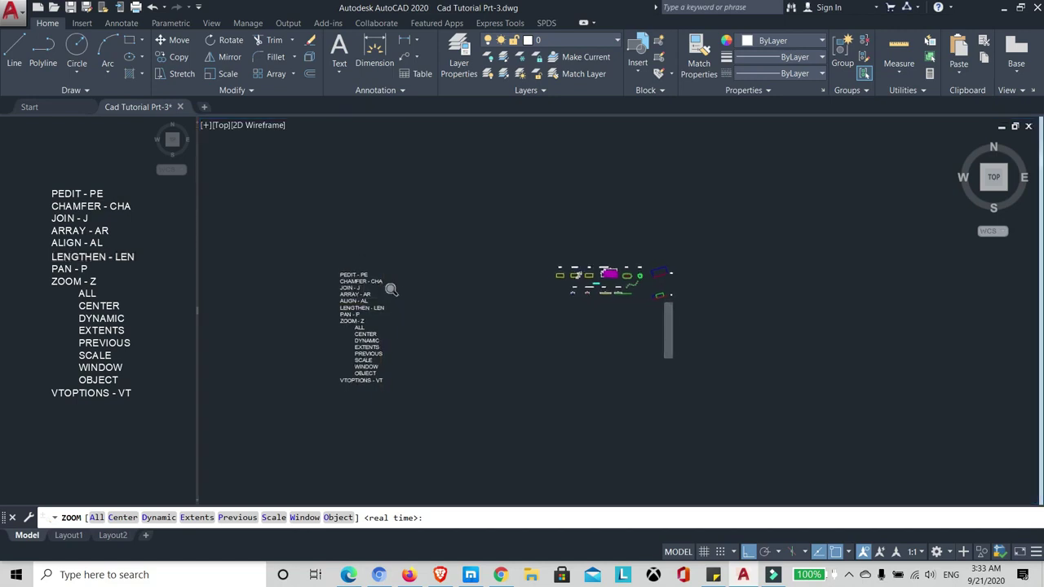
scroll(392, 289, up, 1)
scroll(392, 289, up, 2)
scroll(391, 289, up, 1)
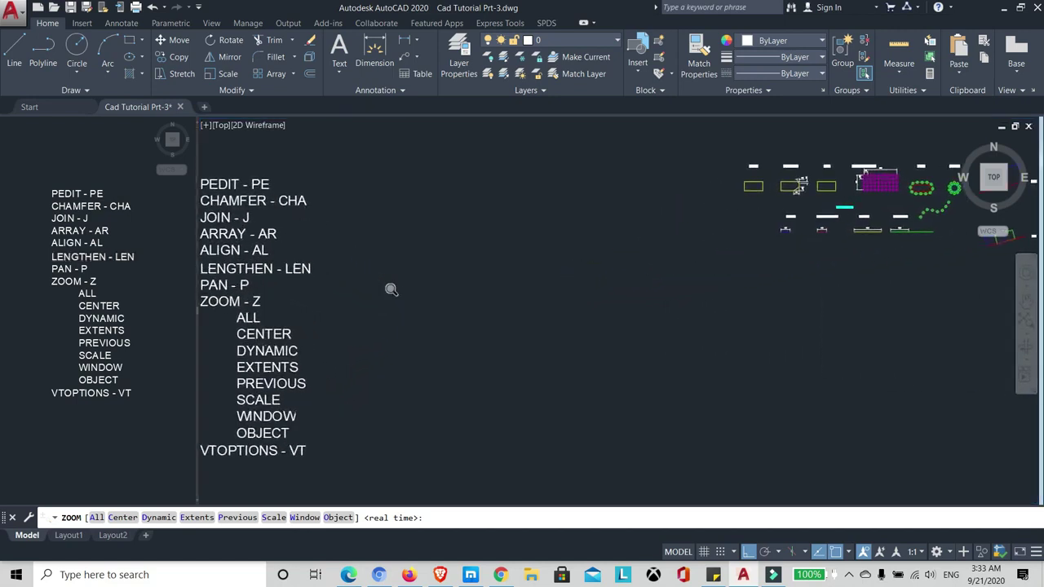
key(Escape)
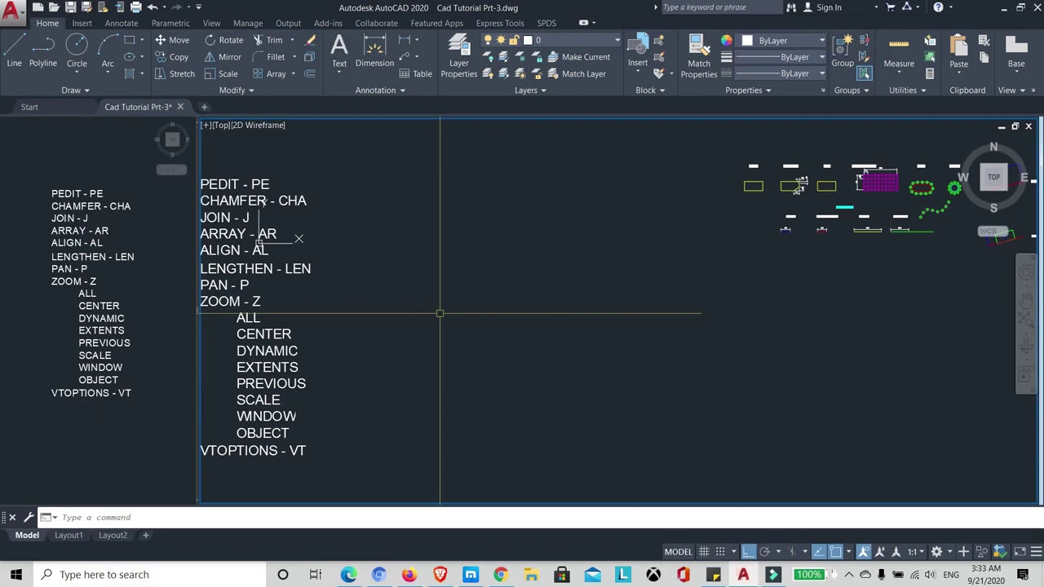
scroll(440, 314, down, 8)
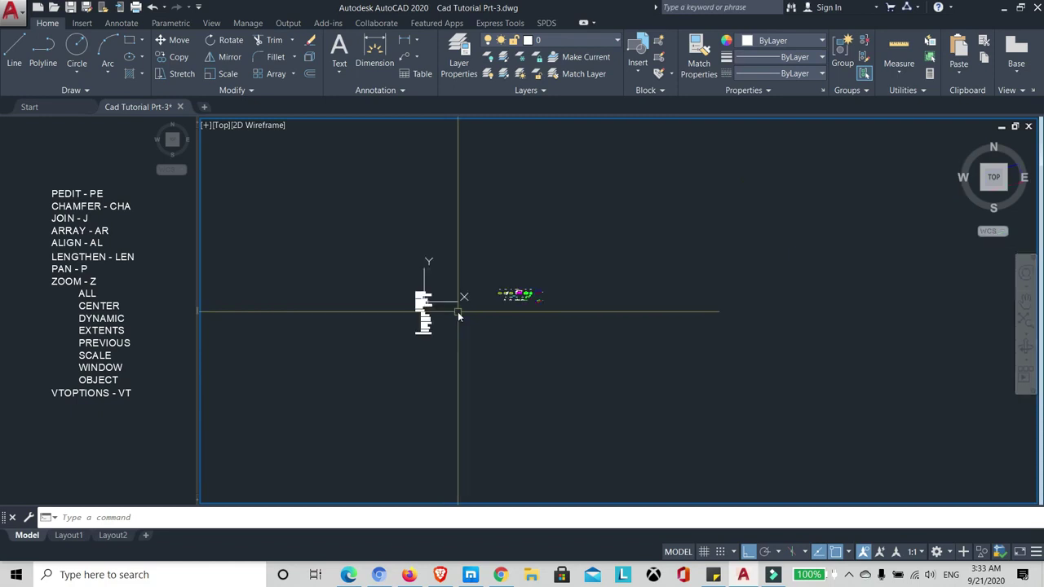
text(z)
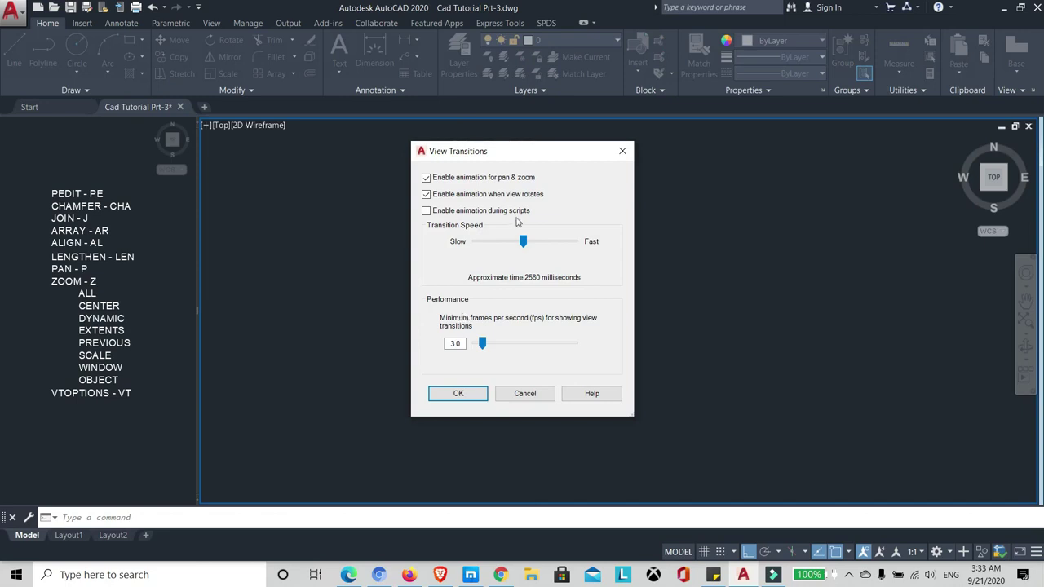
- Set view transitions to Fast at 0 milliseconds, then run Zoom Extents and zoom back out
drag(524, 242, 606, 250)
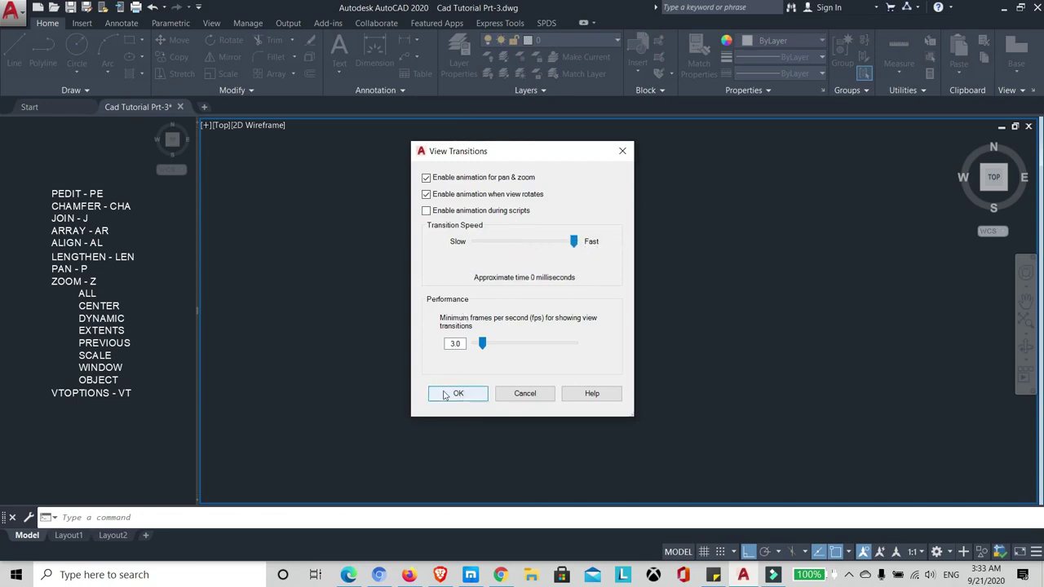
click(455, 395)
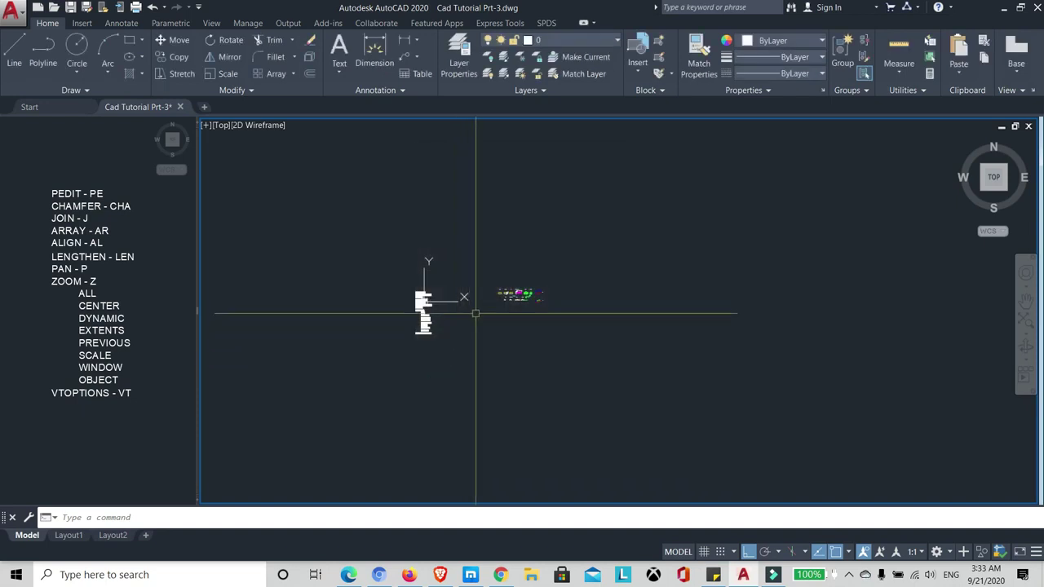
text(z)
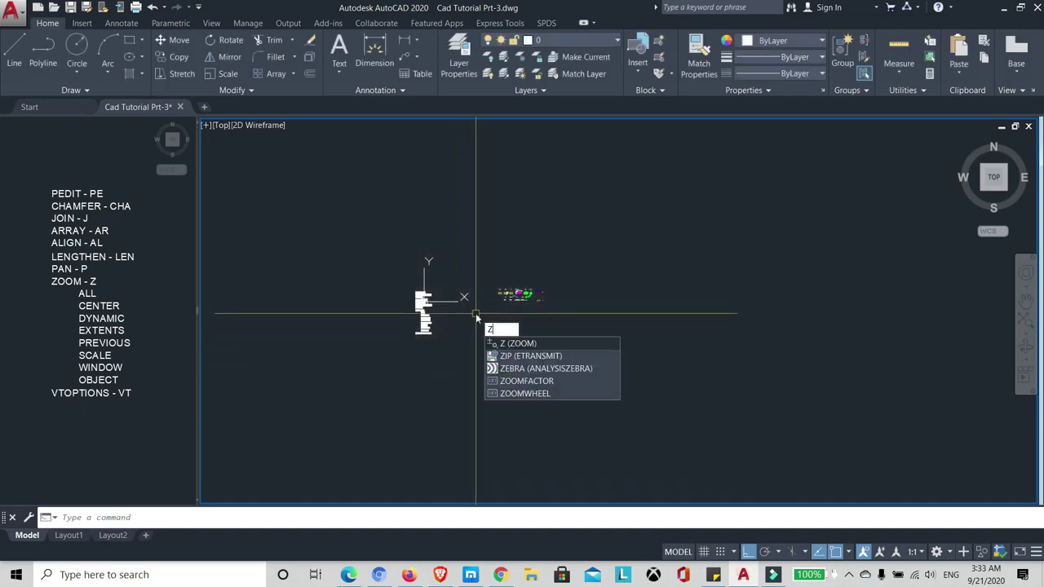
key(Return)
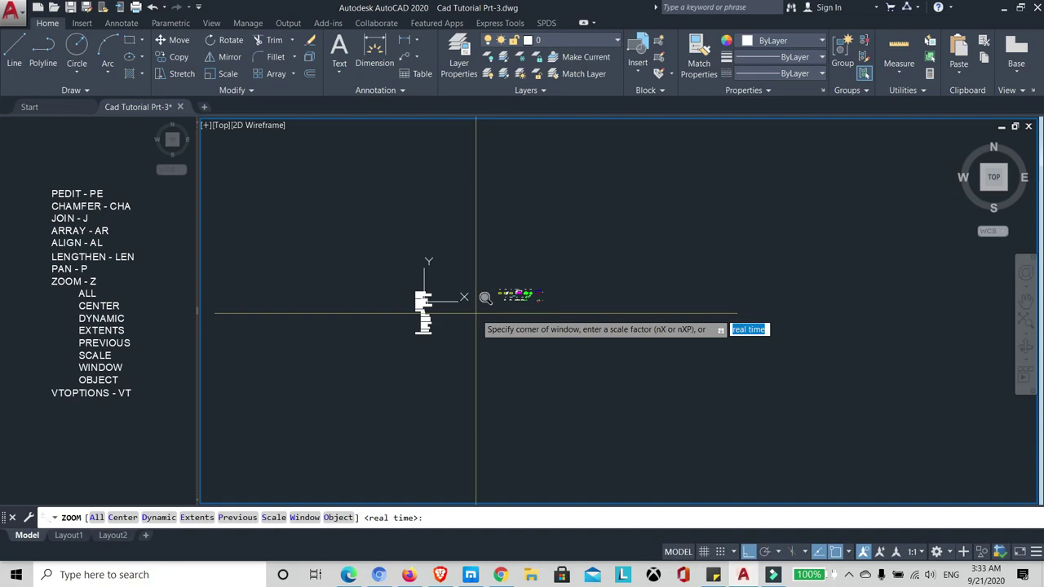
text(E)
key(Return)
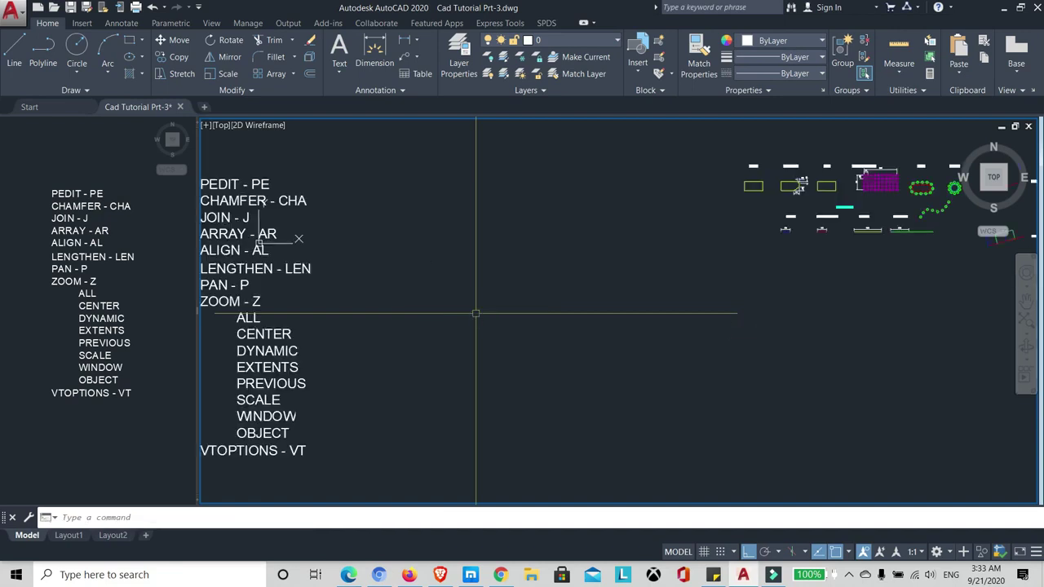
scroll(476, 313, down, 5)
text(z)
key(Return)
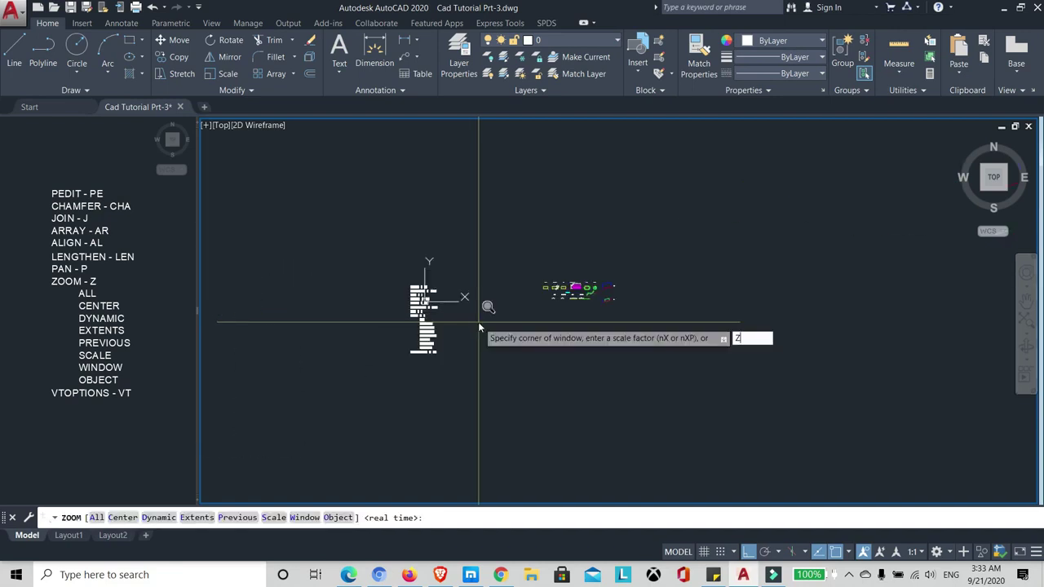